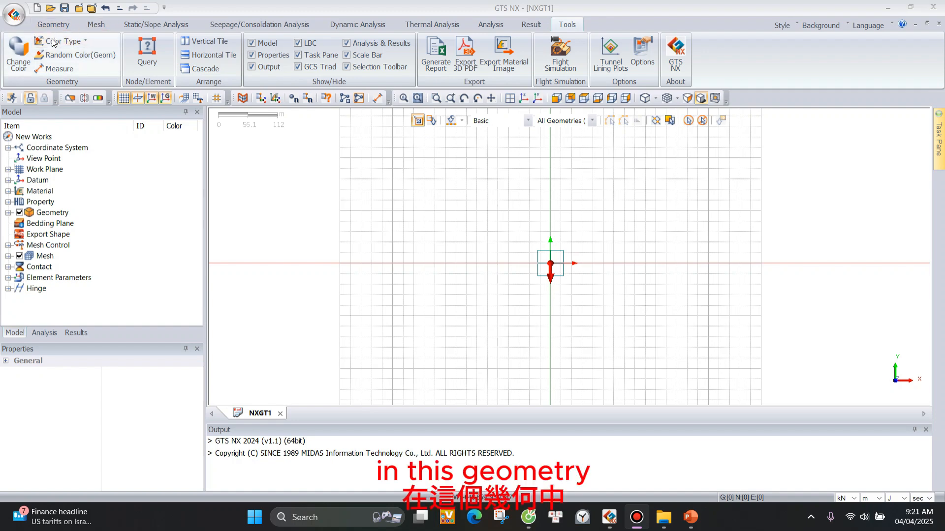
# Review the command sets for Geometry, Mesh, Static/Slope, Seepage/Consolidation, Dynamic, Thermal and general Analysis.
pyautogui.click(54, 24)
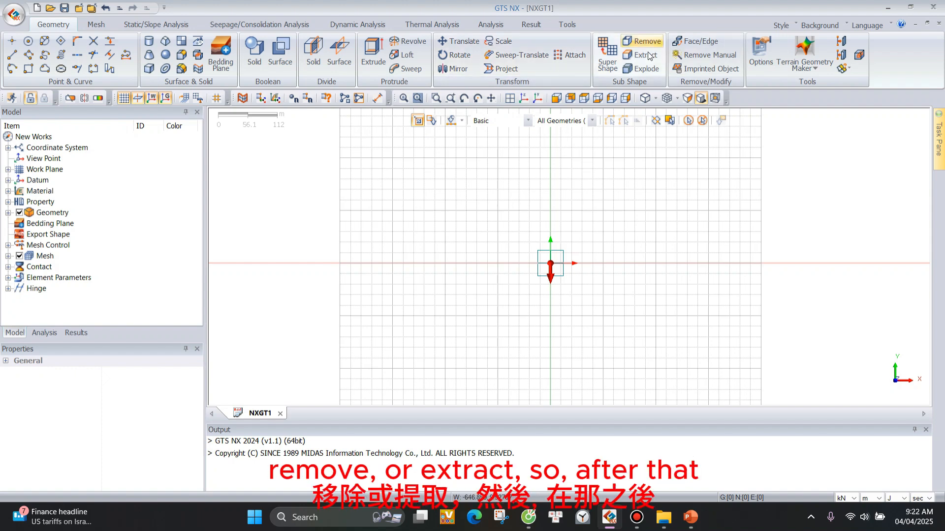
pyautogui.click(103, 25)
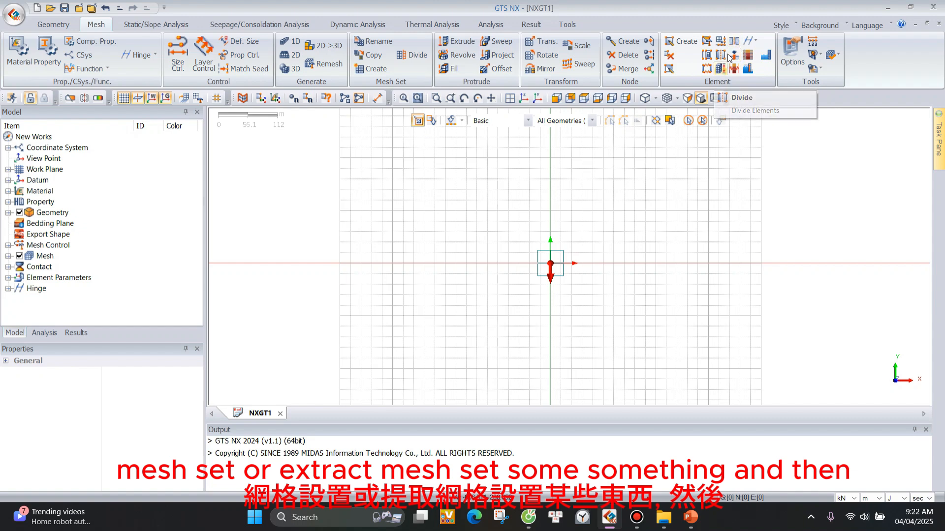
pyautogui.click(140, 25)
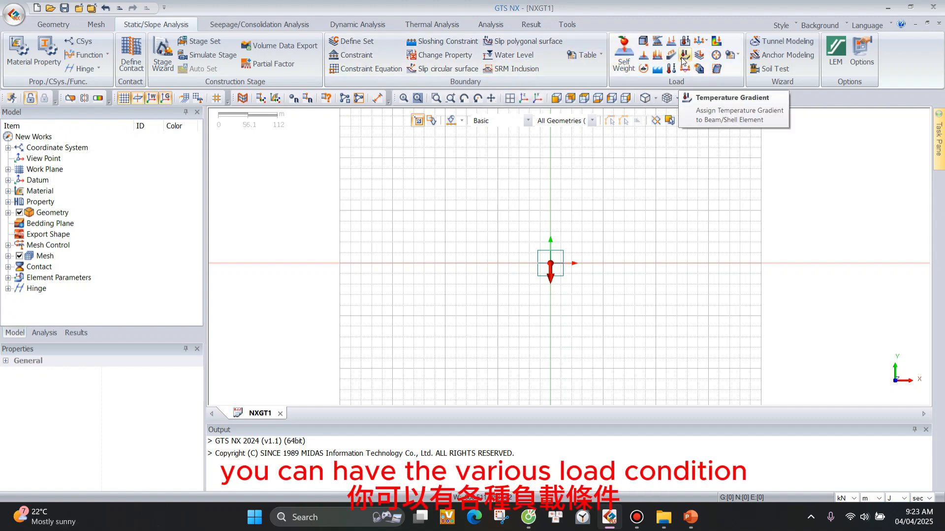
pyautogui.click(260, 27)
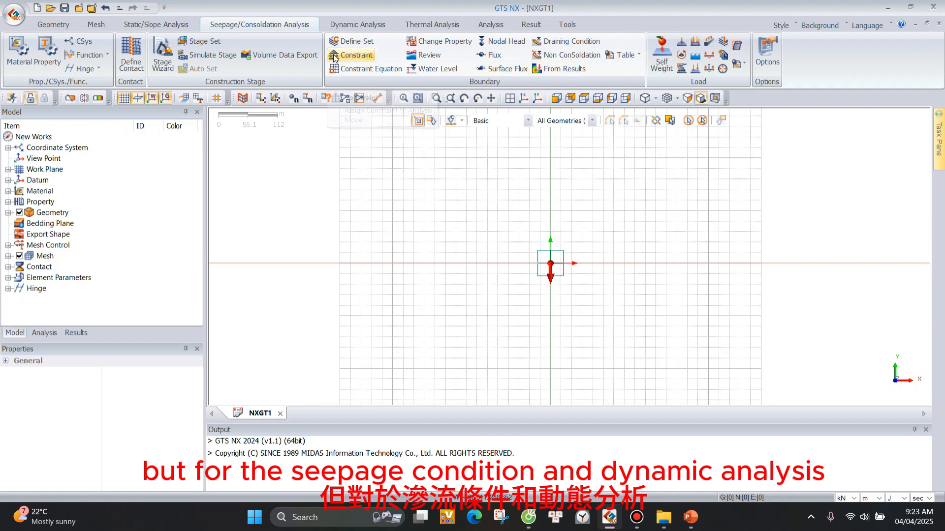
pyautogui.click(358, 24)
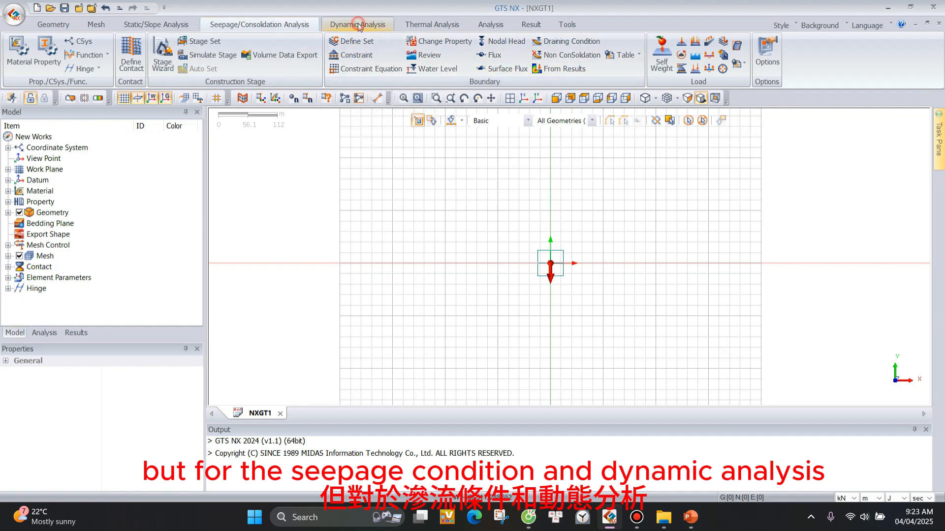
pyautogui.click(440, 23)
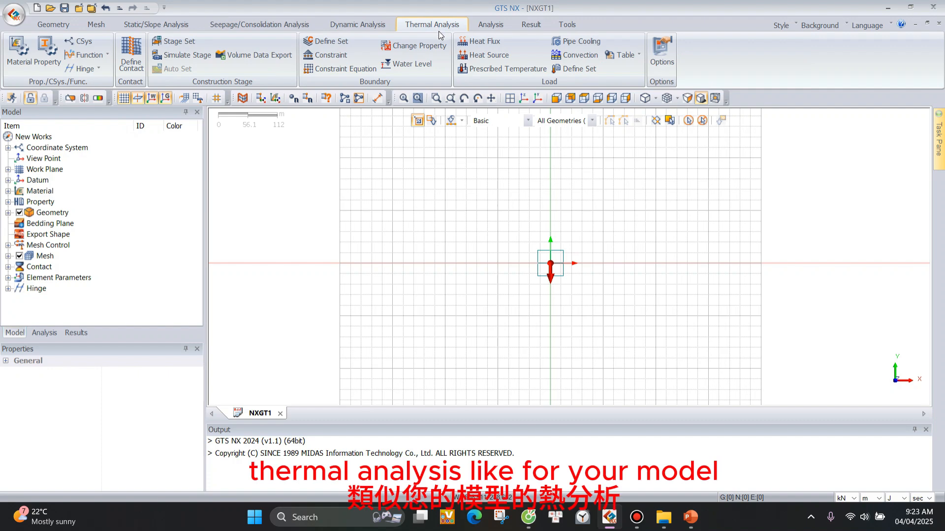
pyautogui.click(488, 26)
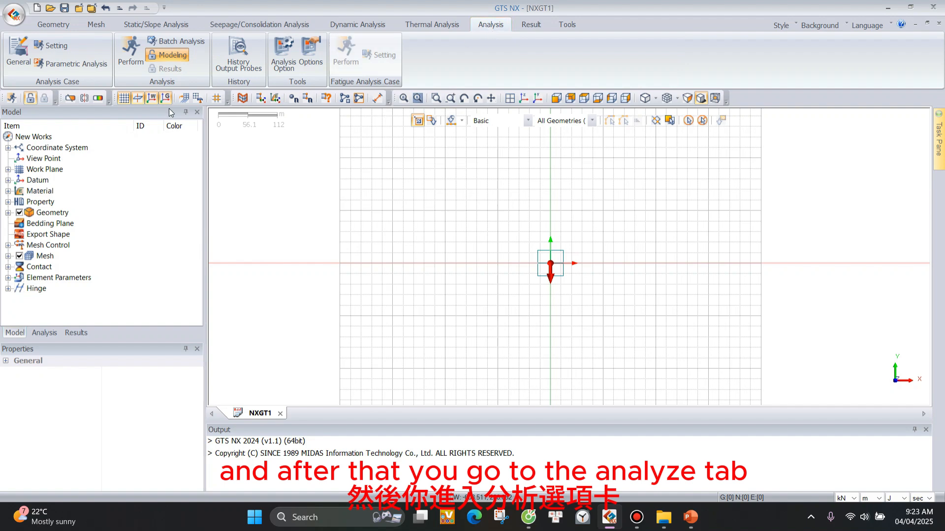
# Examine the project tree's Model, Analysis and Results views, including the Analysis Case and Stage Set items.
pyautogui.click(19, 335)
pyautogui.click(42, 334)
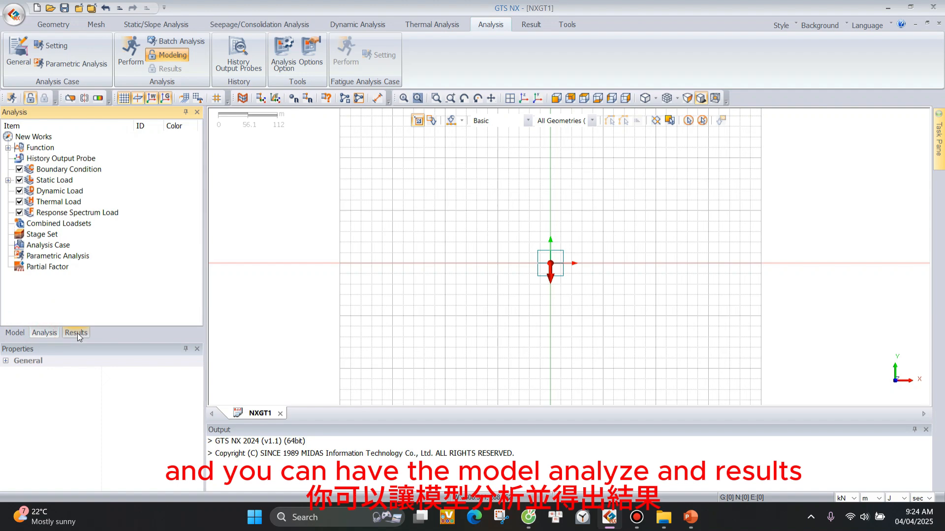
pyautogui.click(77, 332)
pyautogui.click(44, 332)
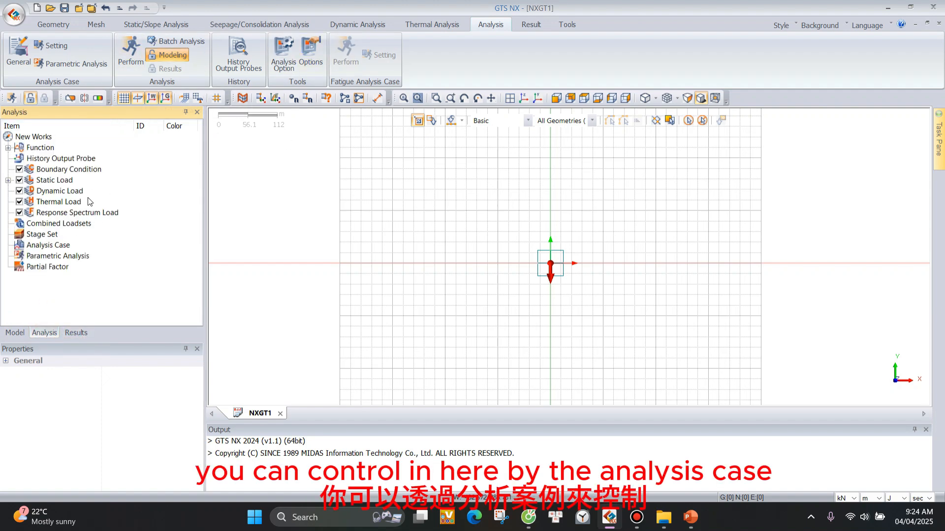
pyautogui.click(49, 246)
pyautogui.click(44, 234)
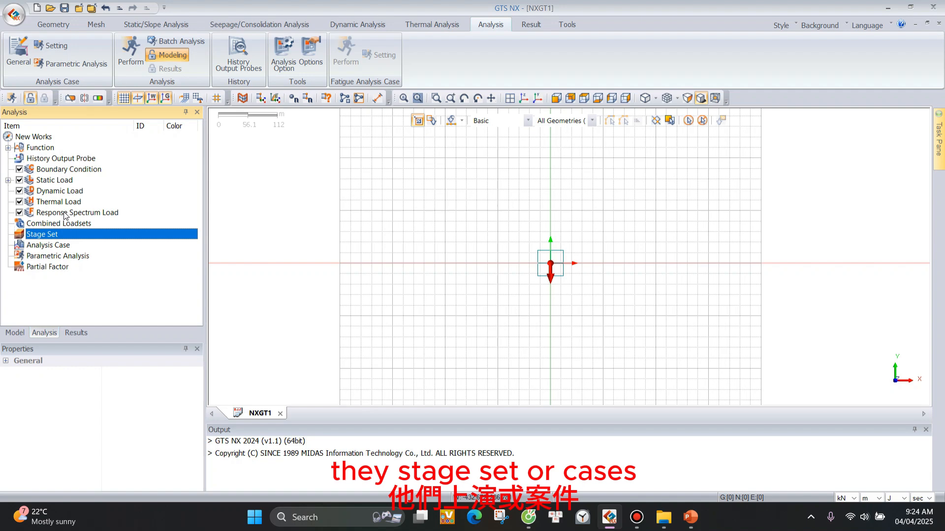
pyautogui.click(15, 333)
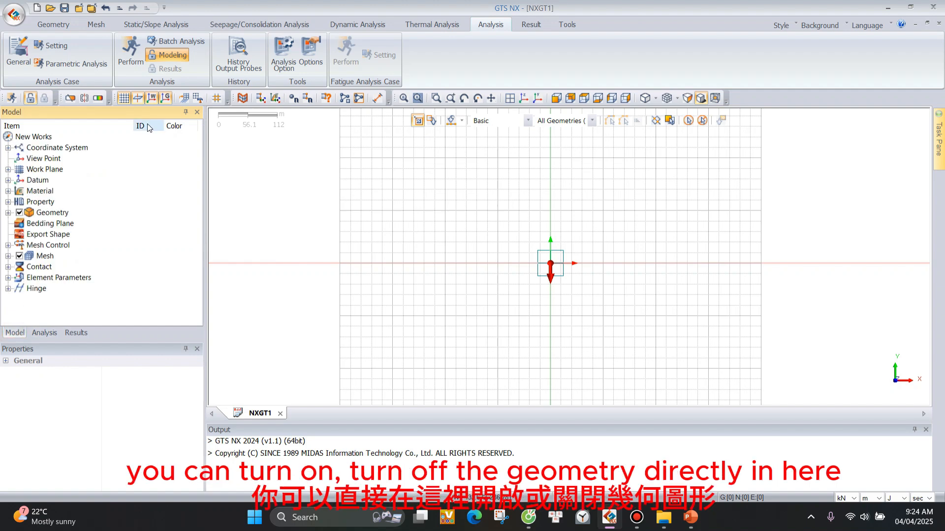
# Review the Result post-processing commands and the Tools command set.
pyautogui.click(539, 26)
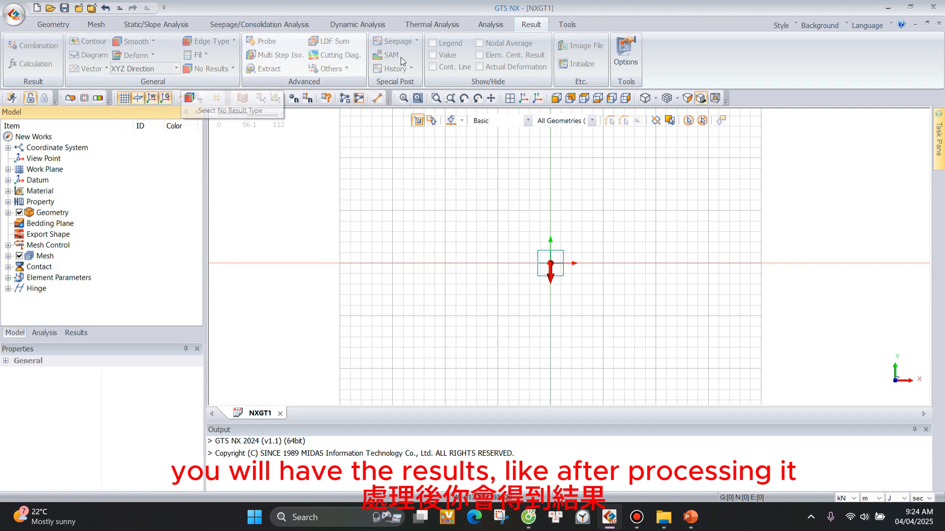
pyautogui.click(574, 25)
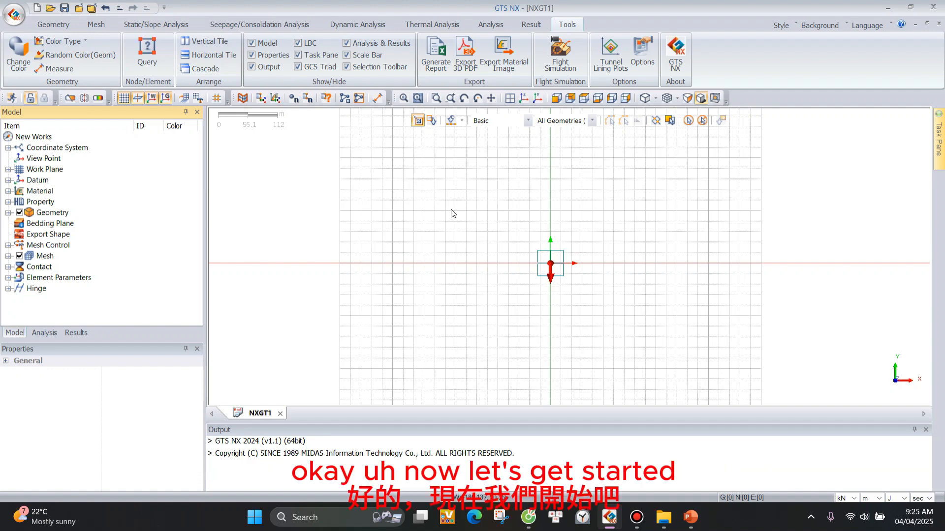
# Close the NXGT1 project without saving its changes.
pyautogui.scroll(-2, 487, 239)
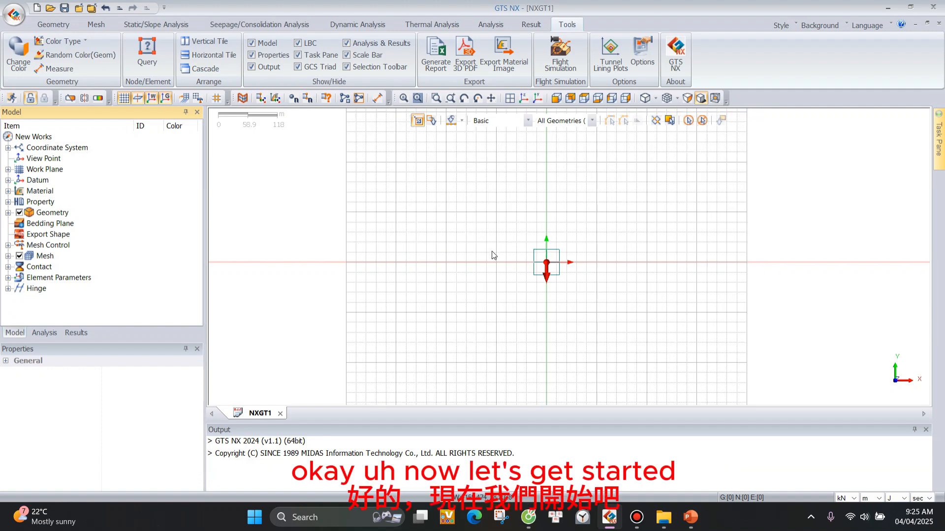
pyautogui.click(280, 414)
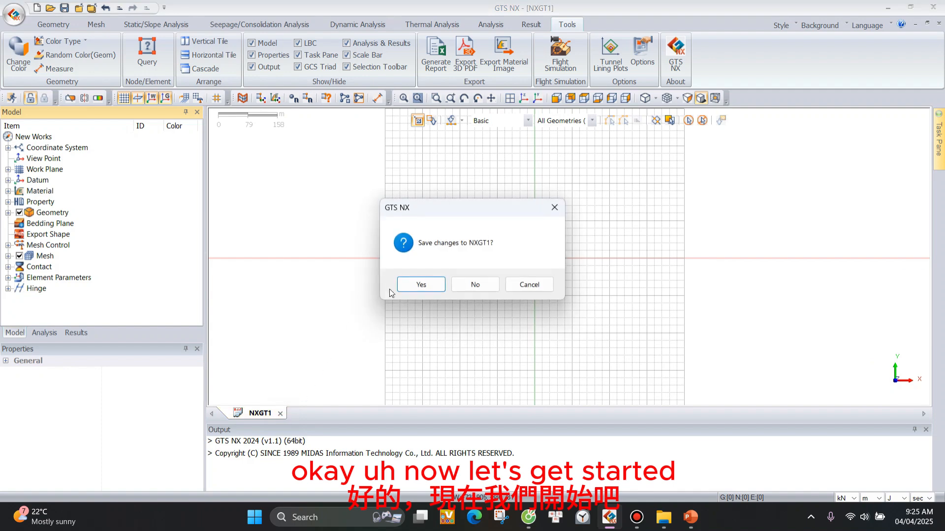
pyautogui.click(474, 284)
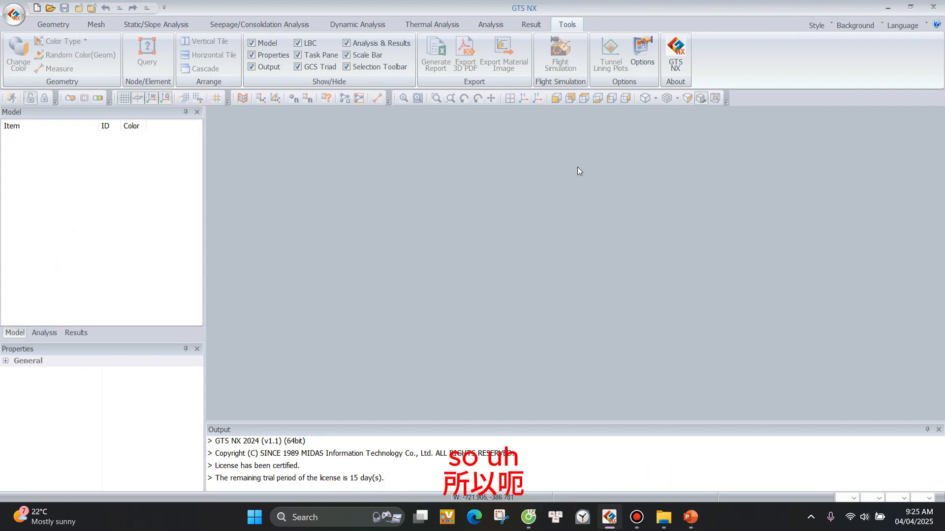
# Create a new project with the 2D model type, keeping kN, m, J and sec units and the default initial parameters.
pyautogui.click(38, 8)
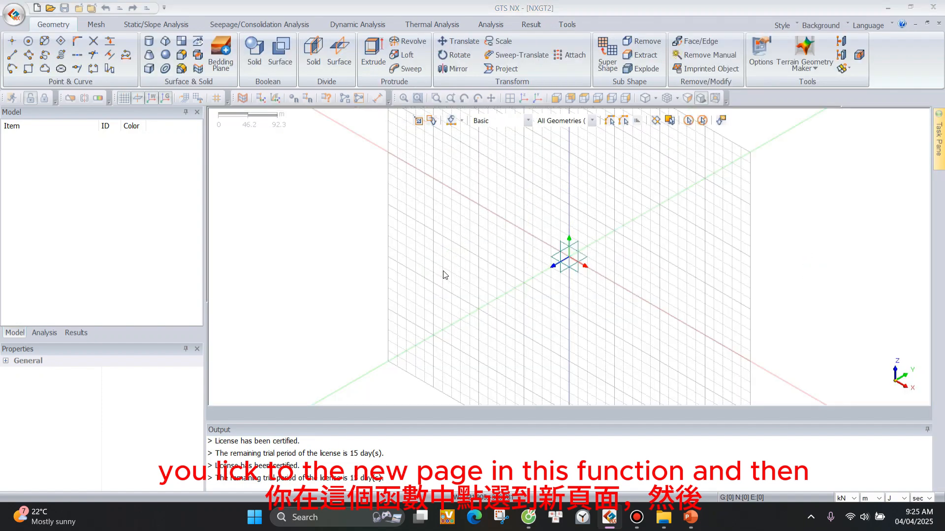
pyautogui.click(402, 192)
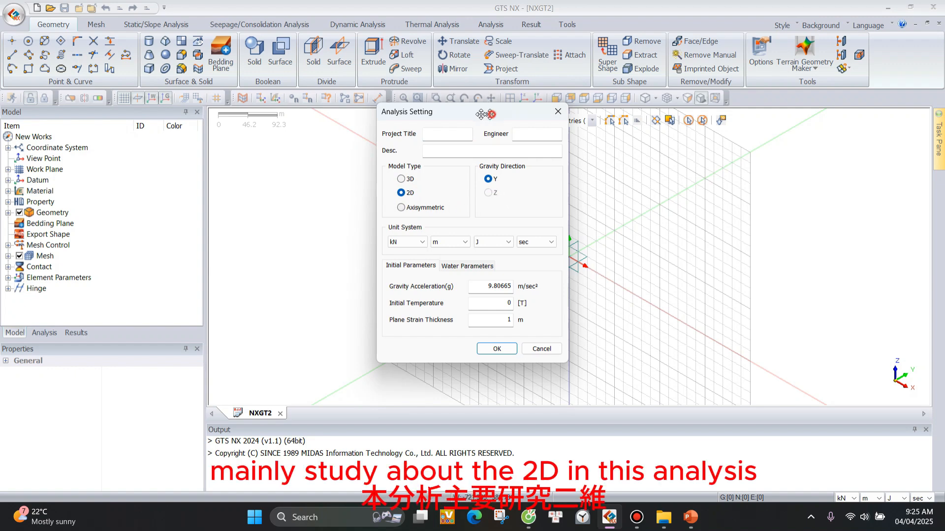
pyautogui.moveTo(487, 109); pyautogui.dragTo(427, 95)
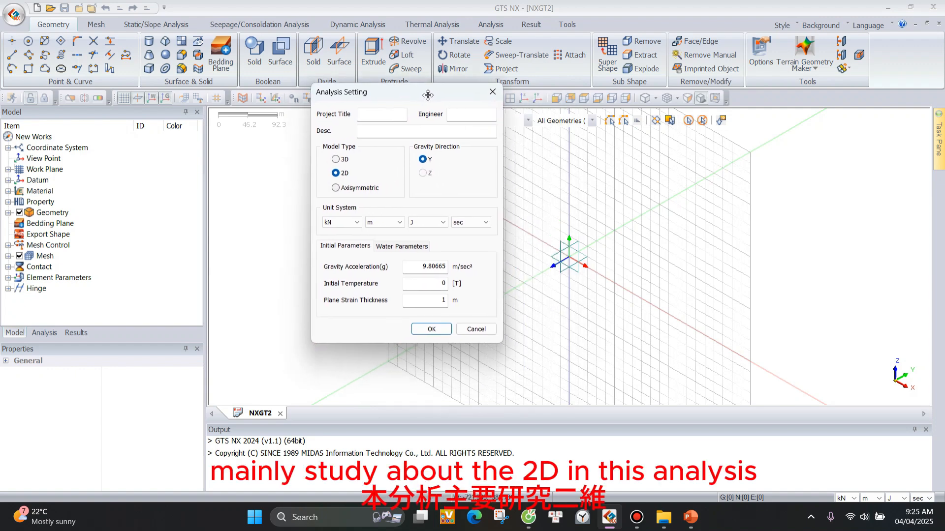
pyautogui.click(431, 330)
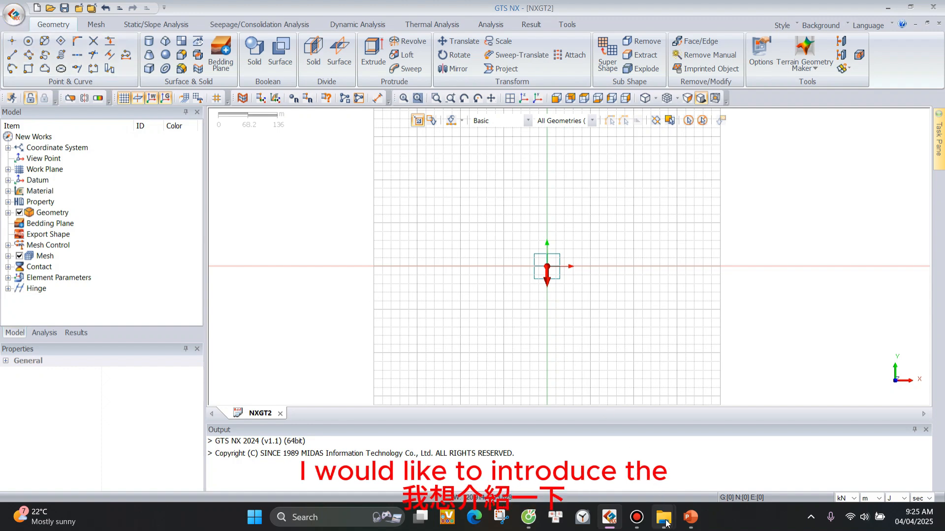
# Switch to File Explorer and go to the GTS NX installation folder inside C:\Program Files\midas.
pyautogui.moveTo(663, 516)
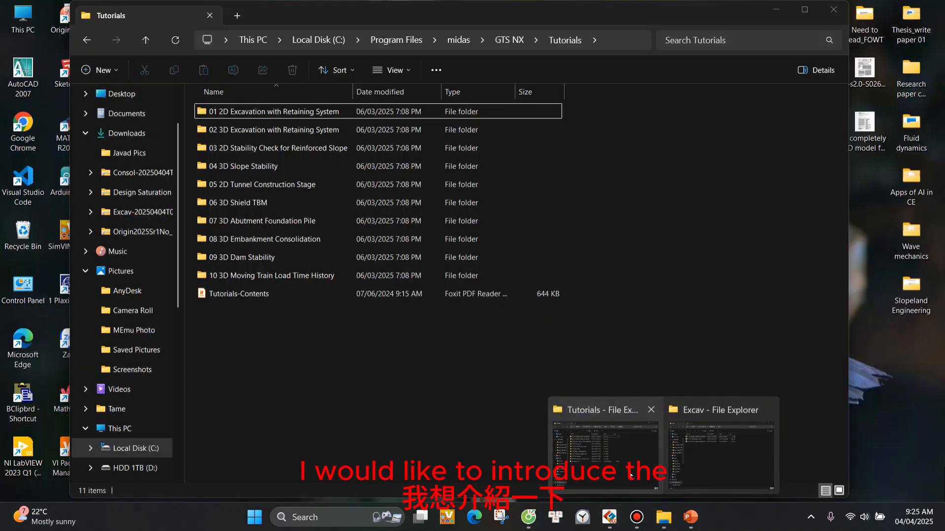
pyautogui.click(630, 475)
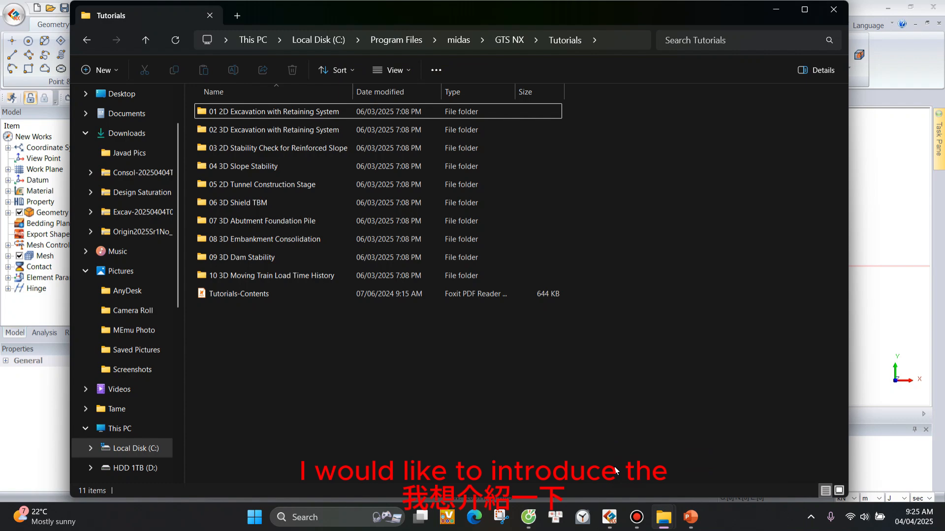
pyautogui.click(596, 39)
pyautogui.click(594, 39)
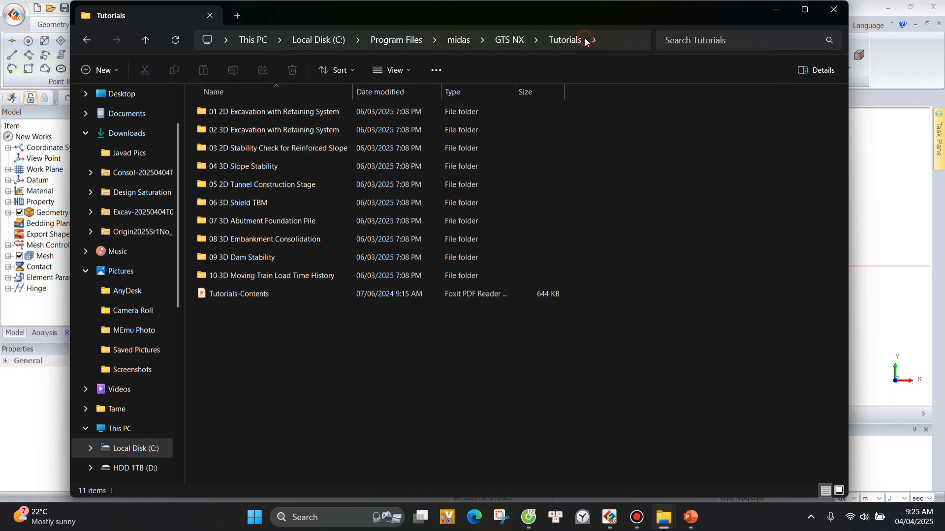
pyautogui.click(457, 40)
pyautogui.click(496, 39)
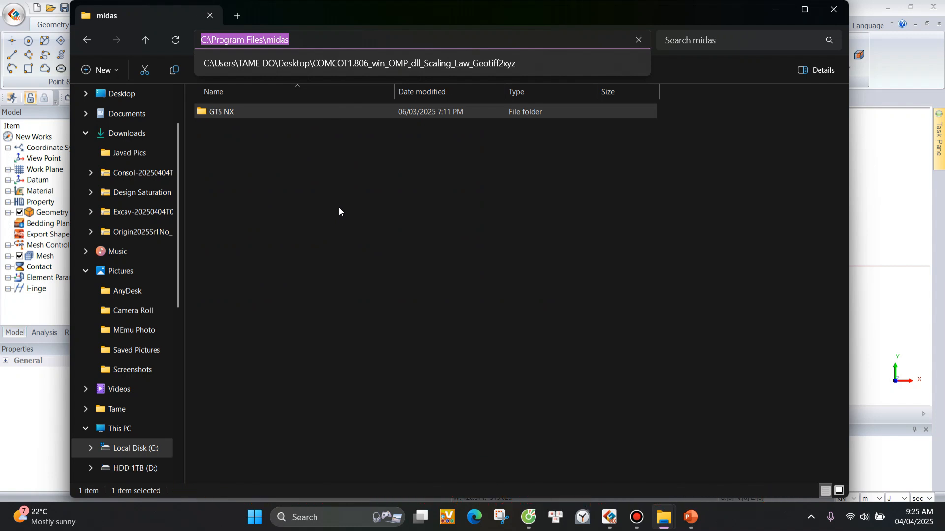
pyautogui.click(340, 180)
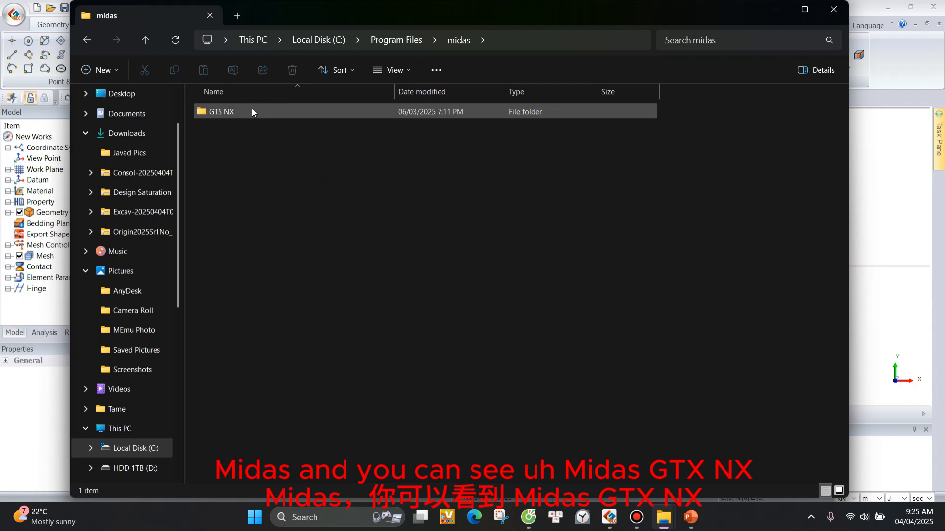
pyautogui.doubleClick(250, 111)
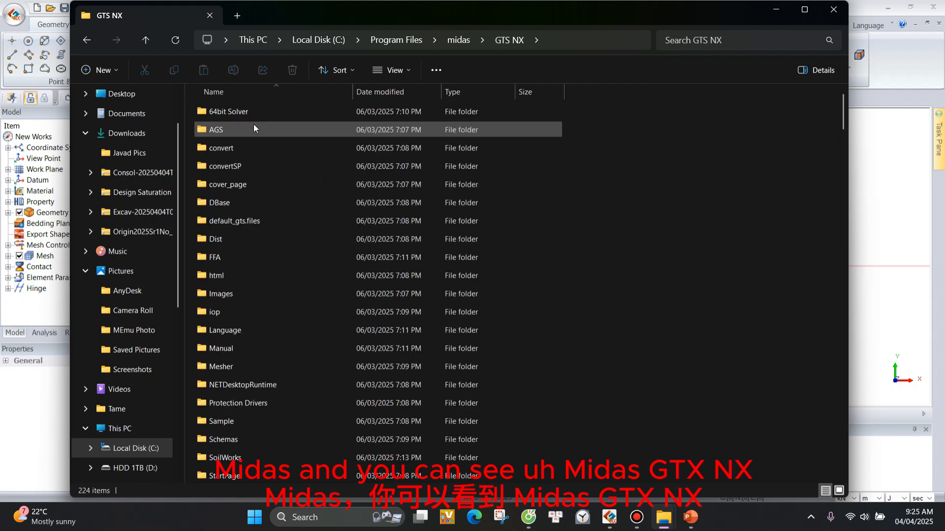
# Open the Manual folder in the GTS NX installation to view the reference documents.
pyautogui.scroll(-1, 512, 192)
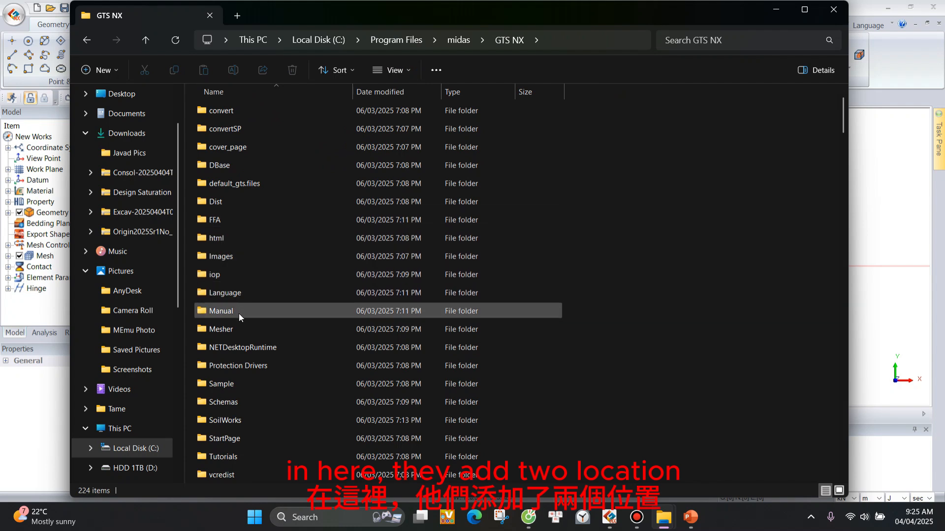
pyautogui.scroll(-1, 341, 268)
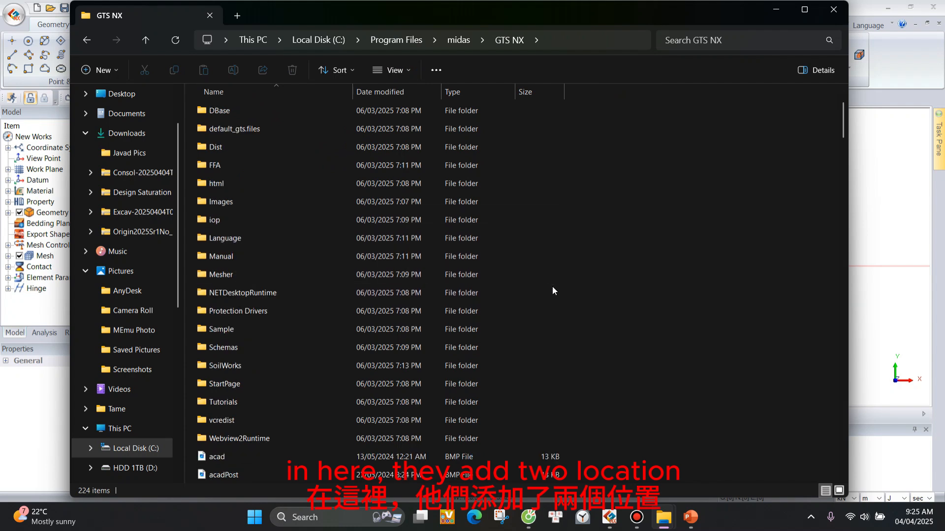
pyautogui.doubleClick(224, 257)
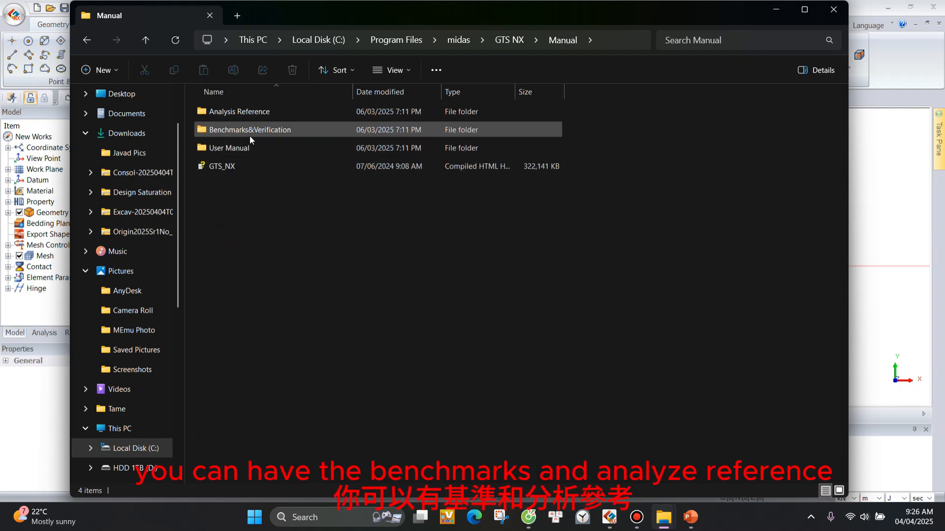
# Go back to the GTS NX folder, view the example projects in its Tutorials folder, and return to GTS NX.
pyautogui.click(510, 42)
pyautogui.scroll(-2, 412, 294)
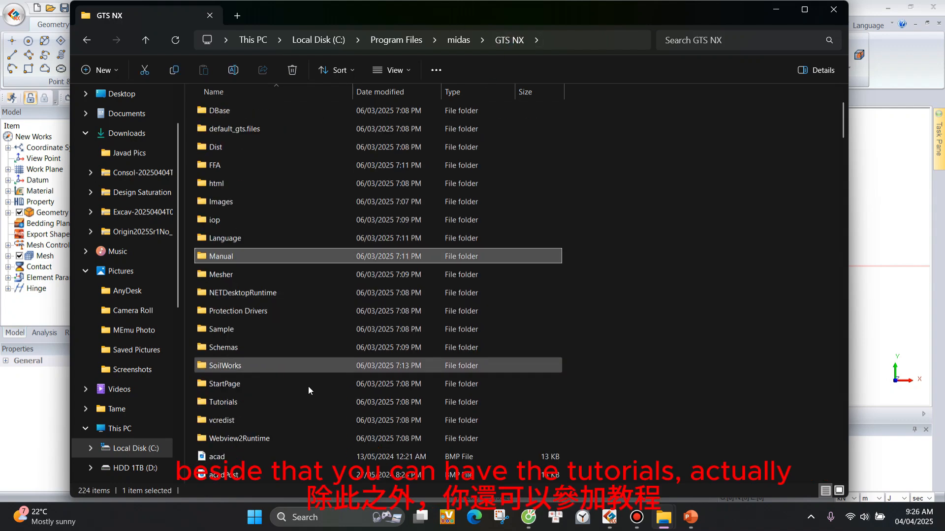
pyautogui.scroll(-1, 308, 386)
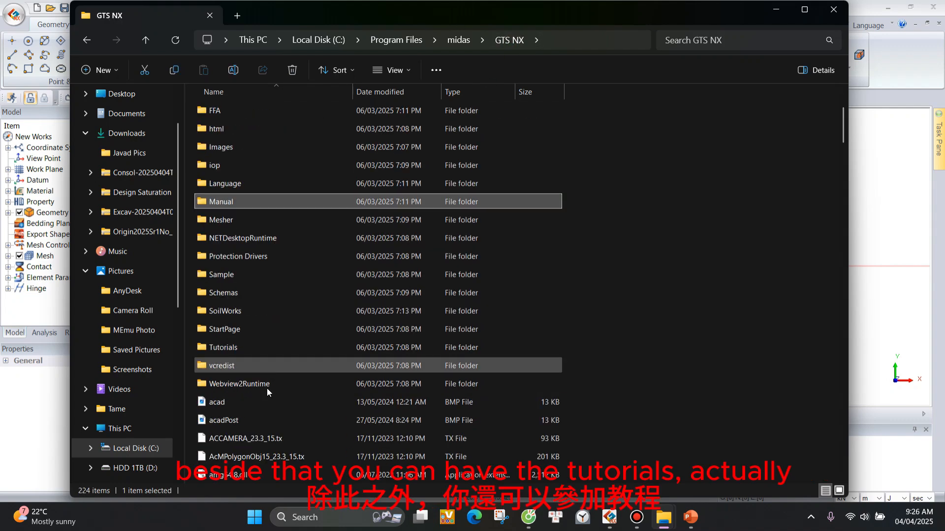
pyautogui.doubleClick(243, 347)
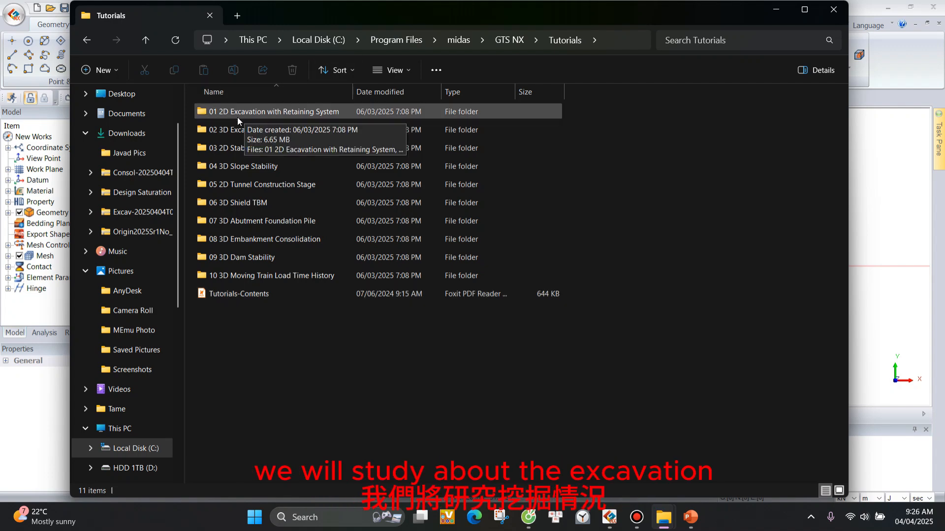
pyautogui.click(775, 10)
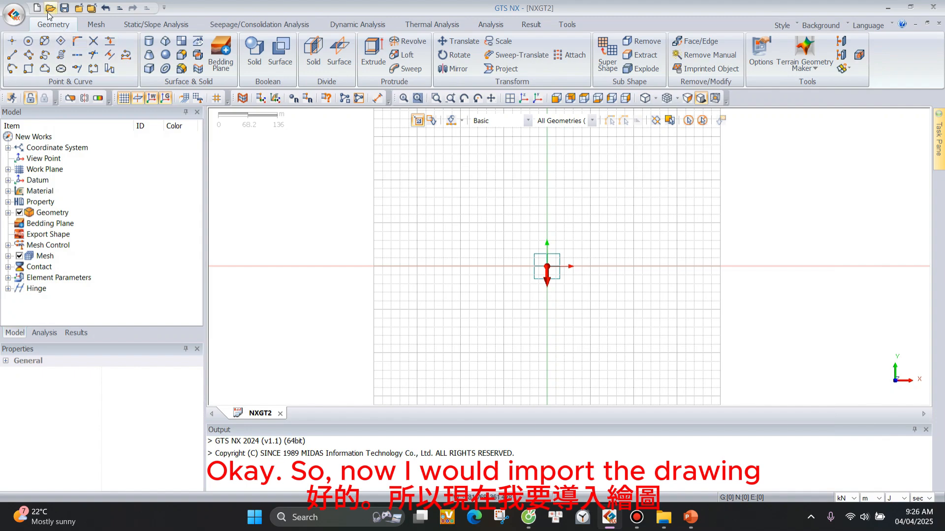
# Switch to File Explorer, view the excavation files in C:\TEMPDraft\Excav, and return to GTS NX.
pyautogui.click(13, 17)
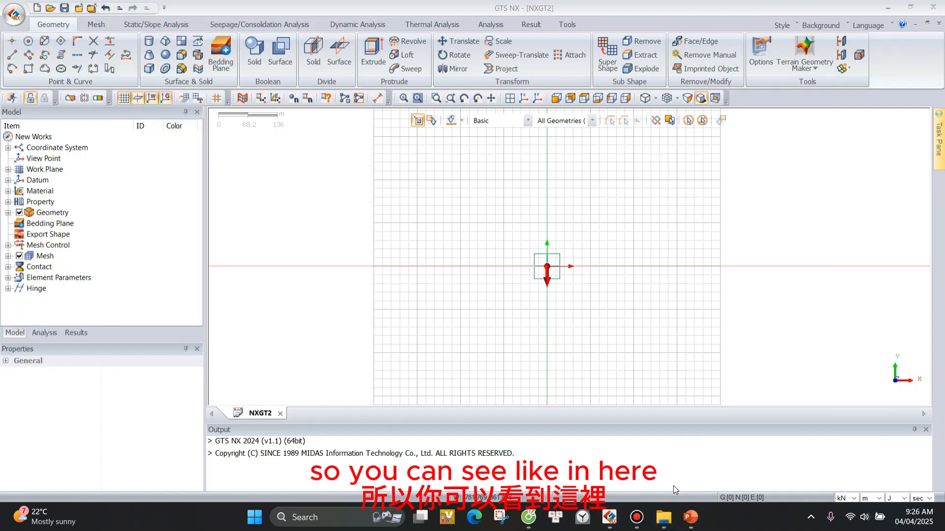
pyautogui.click(691, 477)
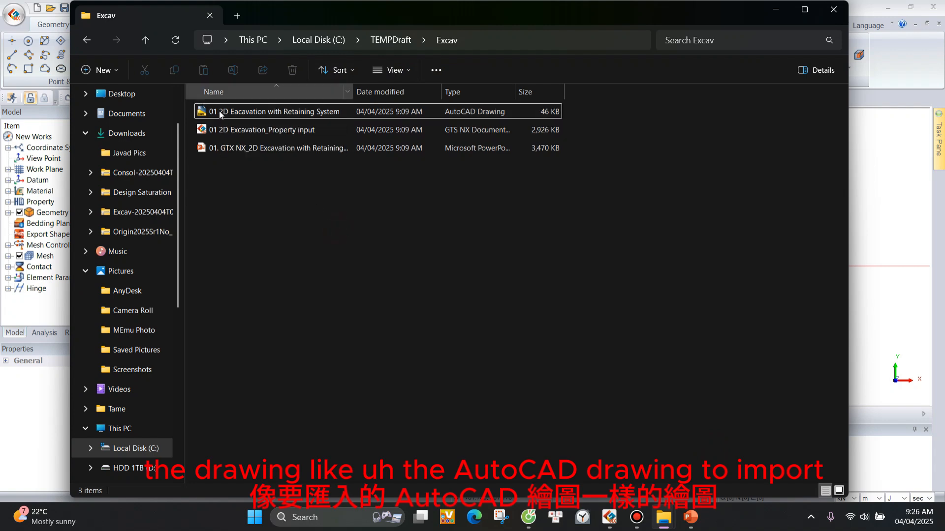
pyautogui.click(833, 8)
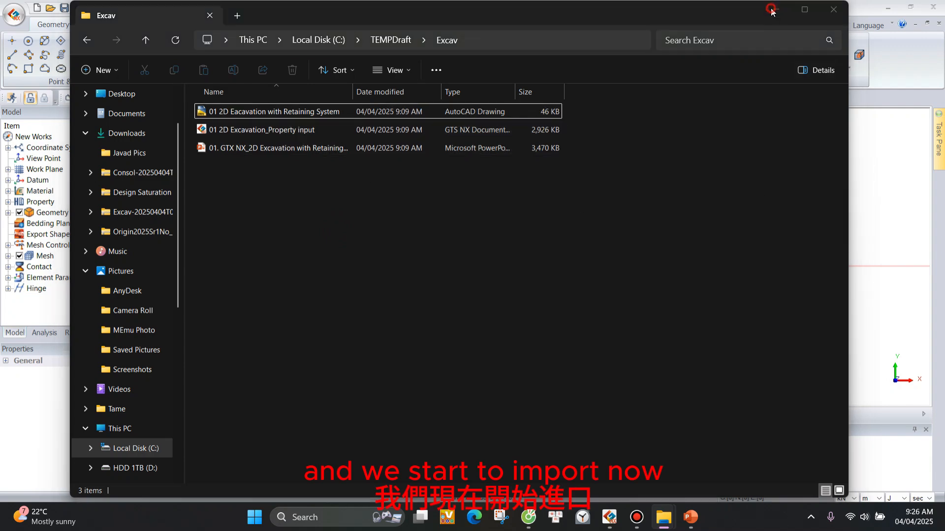
# Start a 2D DWG wireframe import and load "01 2D Eacavation with Retaining System" from C:\TEMPDraft\Excav with the file filter set to All Files.
pyautogui.click(14, 14)
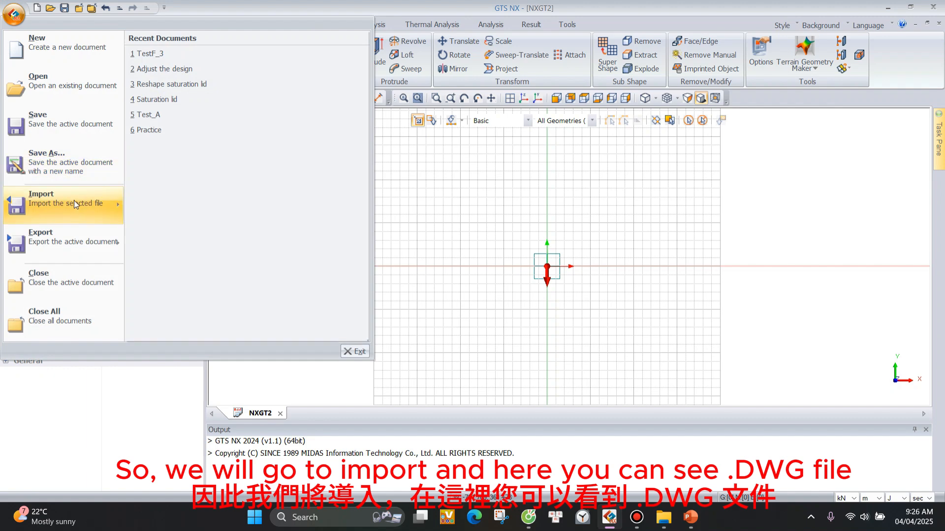
pyautogui.moveTo(78, 202)
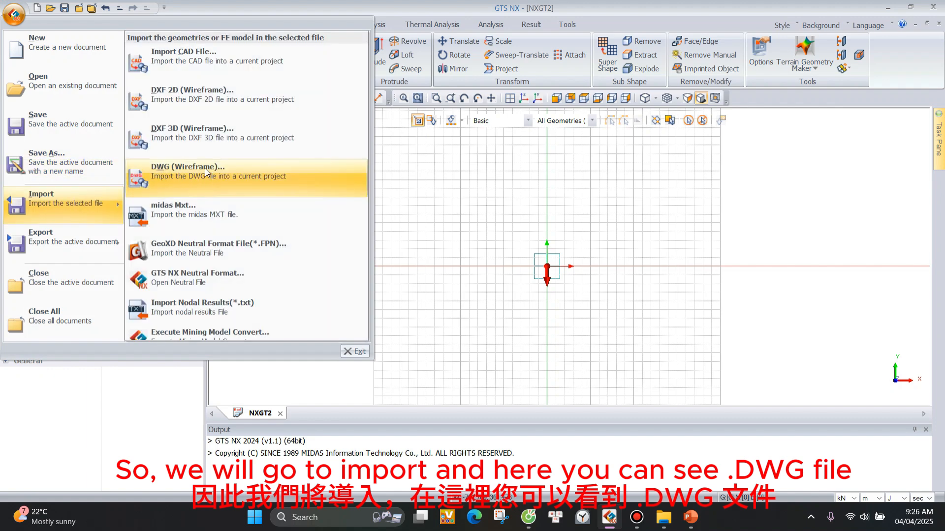
pyautogui.click(244, 173)
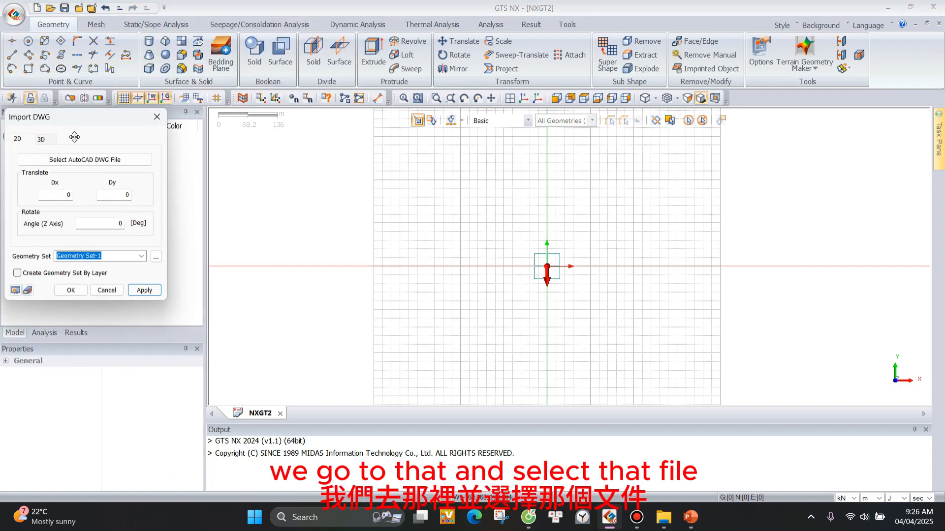
pyautogui.moveTo(67, 109); pyautogui.dragTo(186, 97)
pyautogui.click(200, 136)
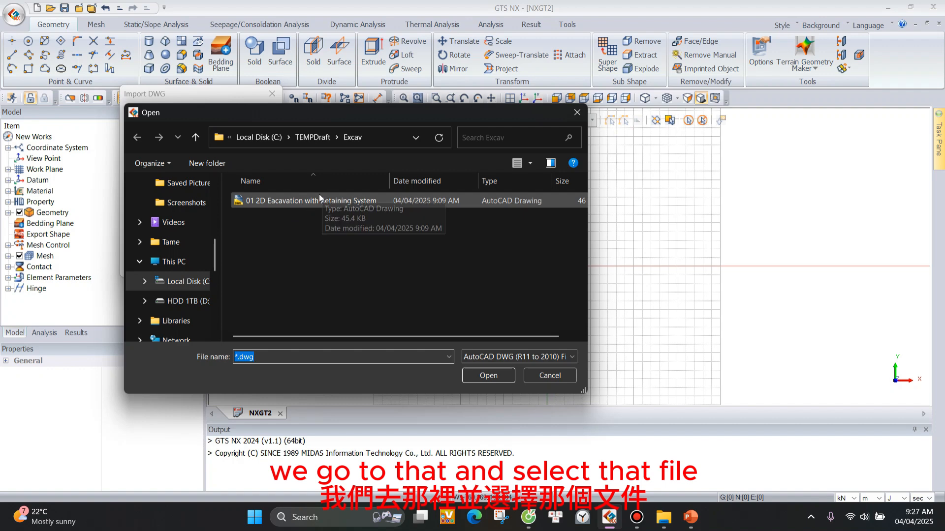
pyautogui.click(317, 196)
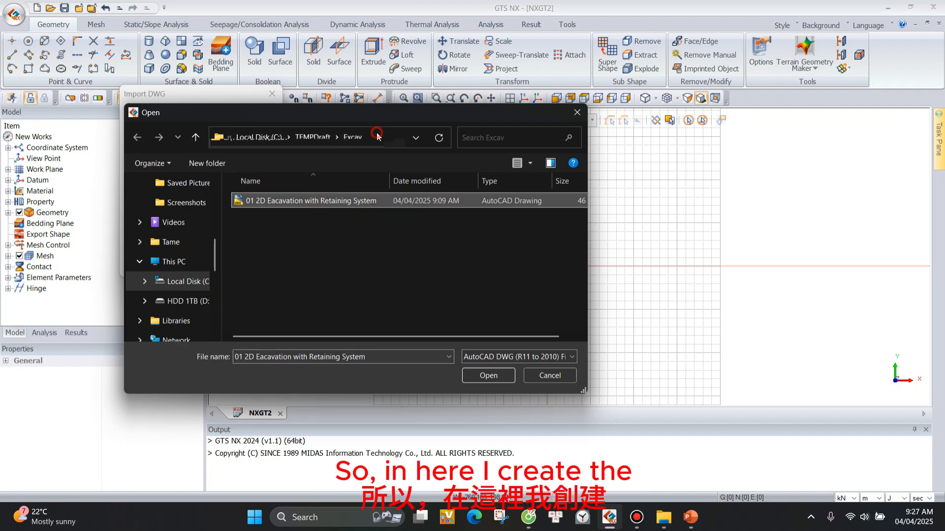
pyautogui.click(274, 145)
pyautogui.click(298, 134)
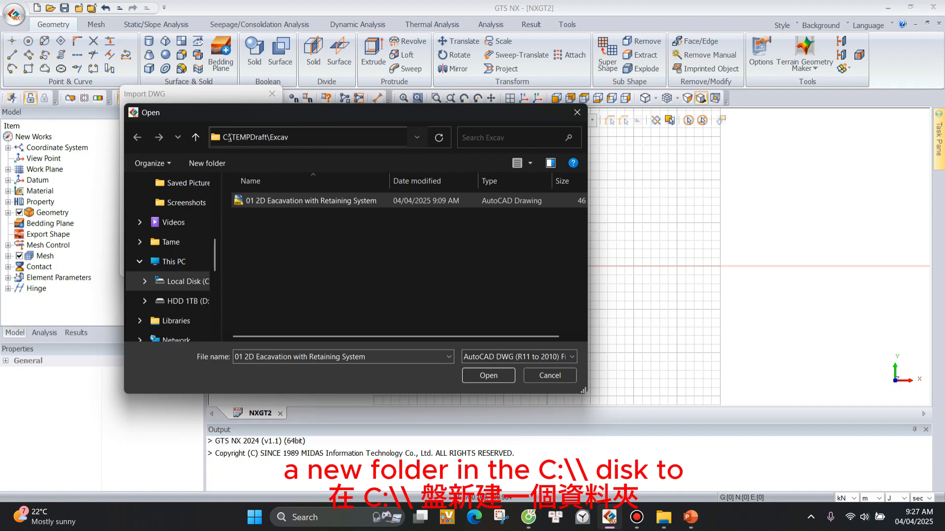
pyautogui.click(305, 203)
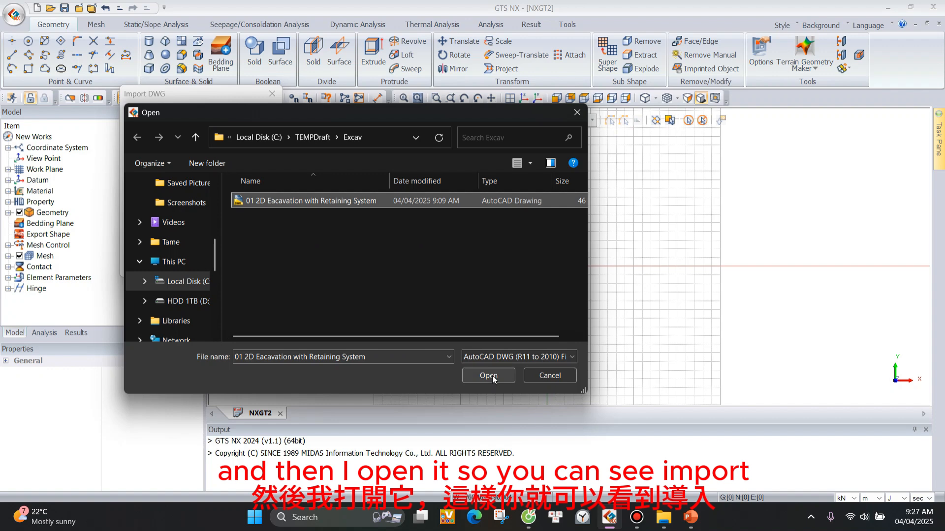
pyautogui.click(551, 357)
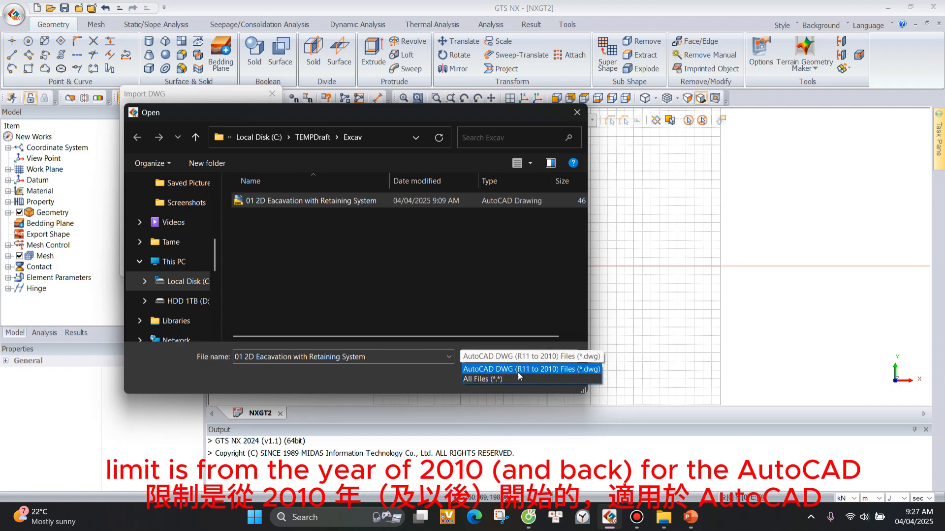
pyautogui.click(494, 380)
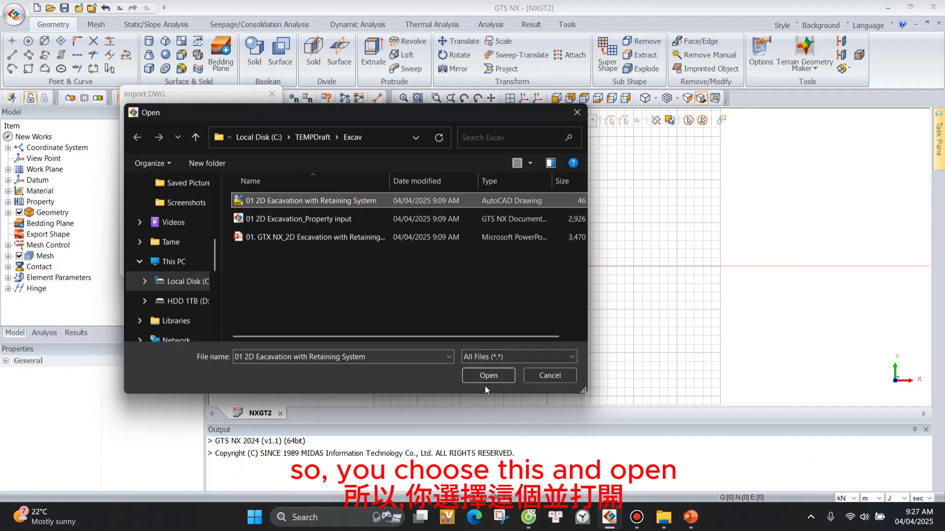
pyautogui.click(485, 379)
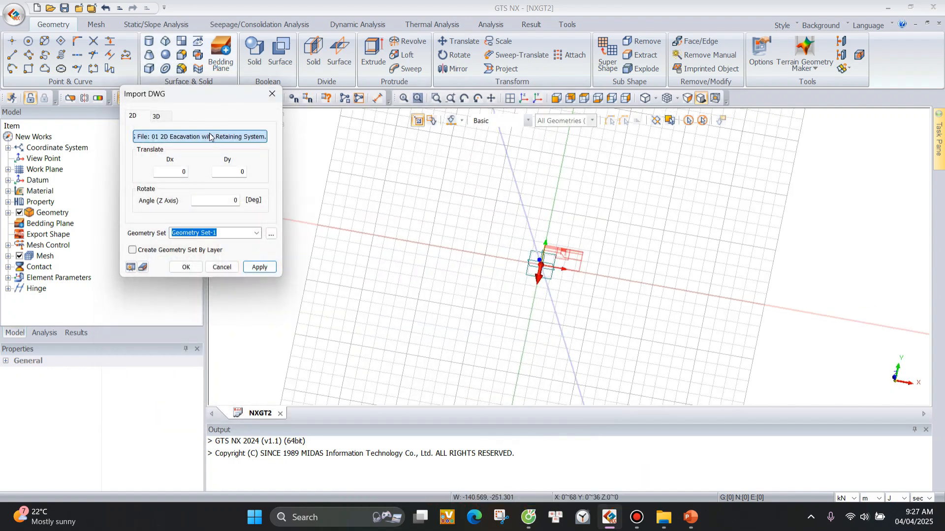
# Import the drawing into Geometry Set-1 with zero translation and rotation, and close the import dialog.
pyautogui.scroll(-4, 495, 194)
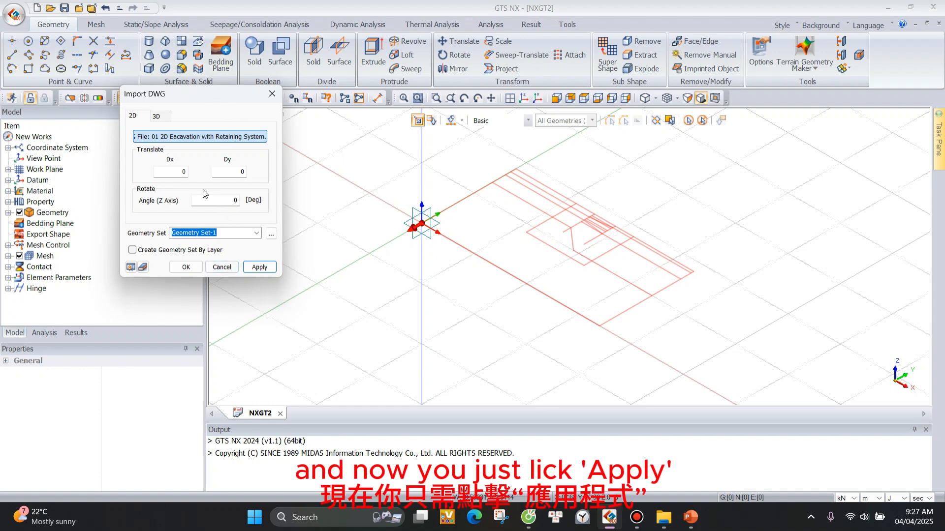
pyautogui.click(259, 268)
pyautogui.click(272, 96)
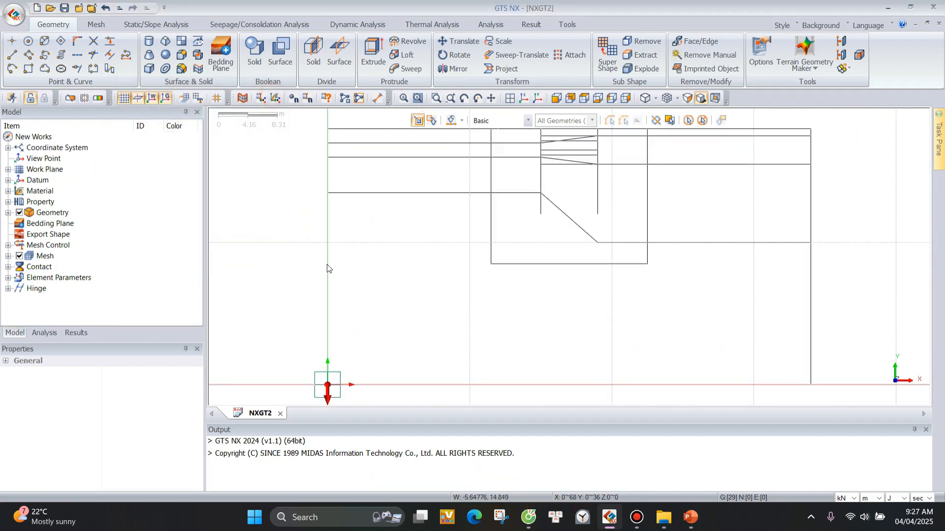
# Inspect how the top boundary lines meet the vertical line of the inner rectangle by selecting them, and clear the selection.
pyautogui.scroll(-2, 354, 227)
pyautogui.click(358, 168)
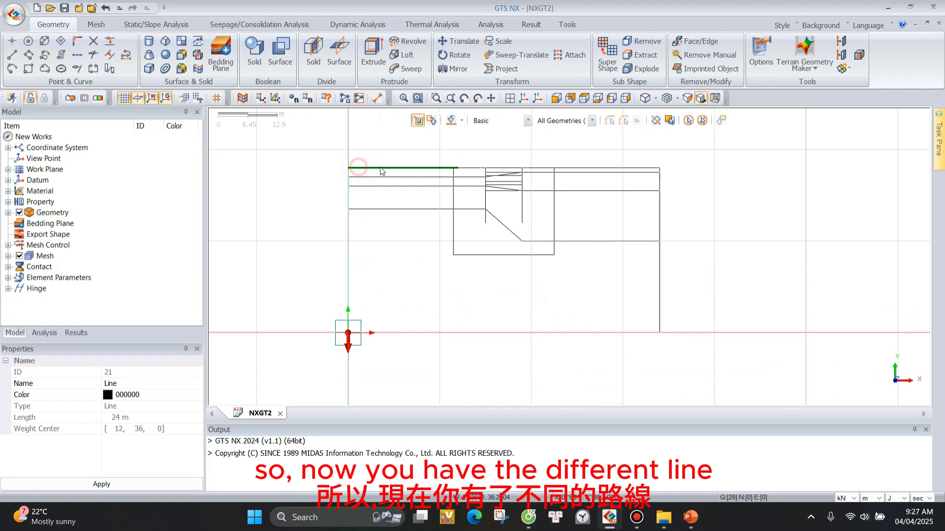
pyautogui.click(468, 168)
pyautogui.click(454, 173)
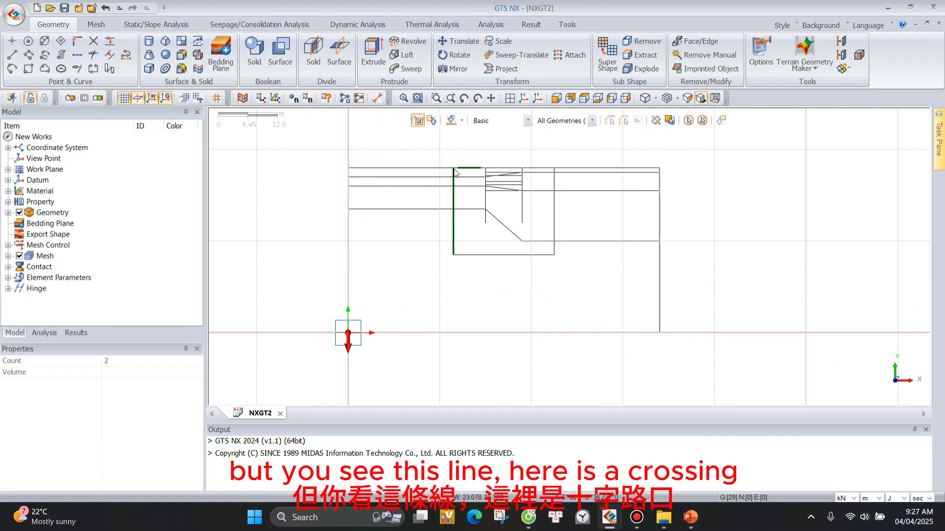
pyautogui.click(454, 172)
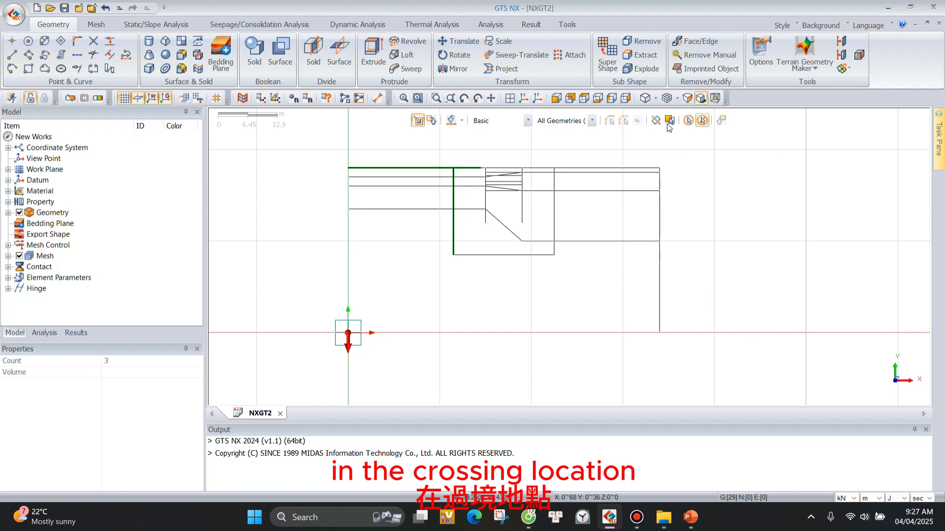
pyautogui.click(701, 124)
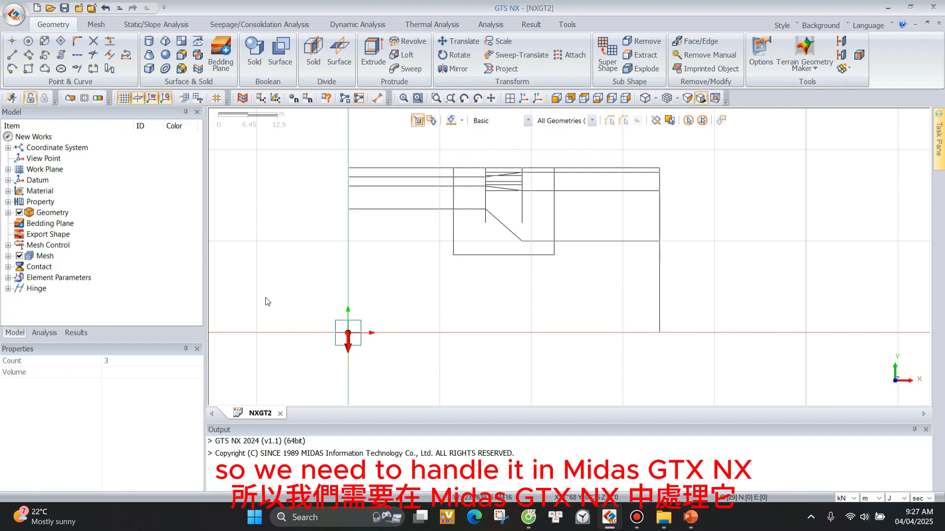
# Check the visible shapes for duplicate edges, wires and faces with a tolerance of 0.0001 m, and close the check.
pyautogui.scroll(-1, 389, 290)
pyautogui.scroll(1, 507, 164)
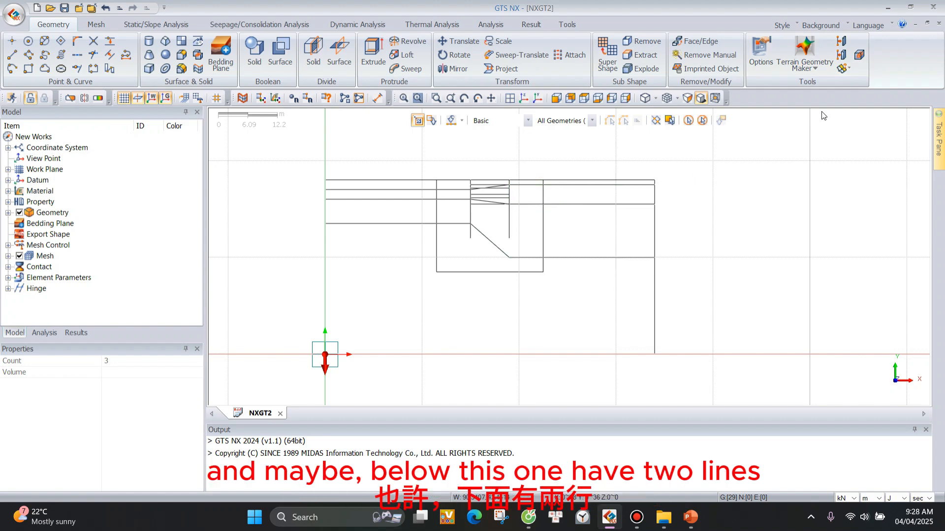
pyautogui.click(585, 186)
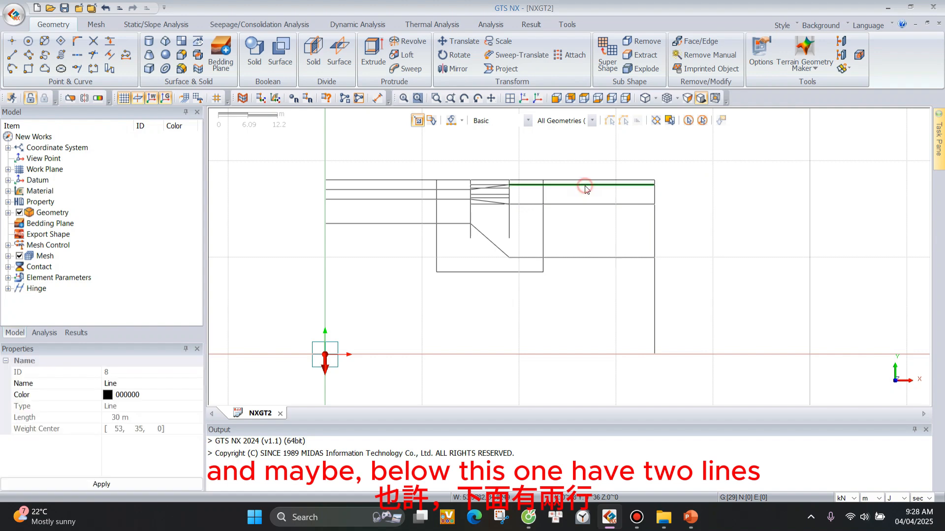
pyautogui.click(859, 56)
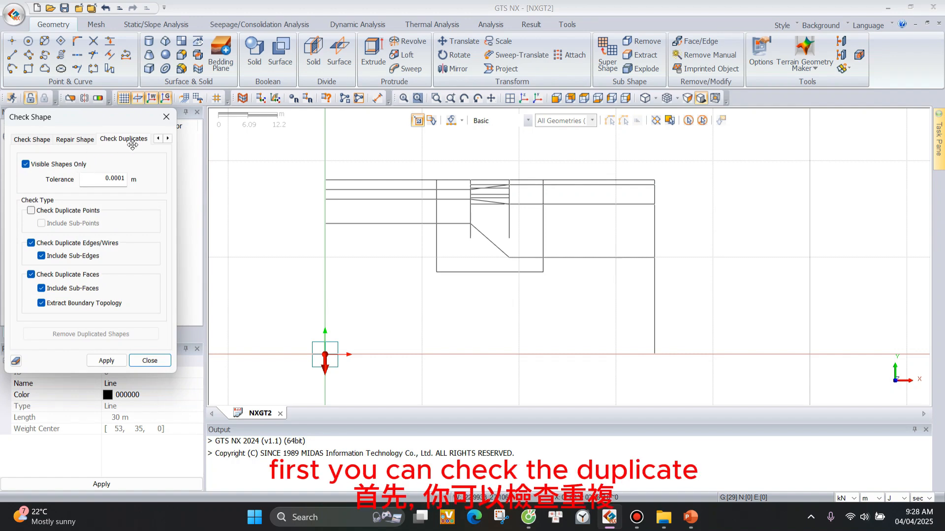
pyautogui.click(88, 364)
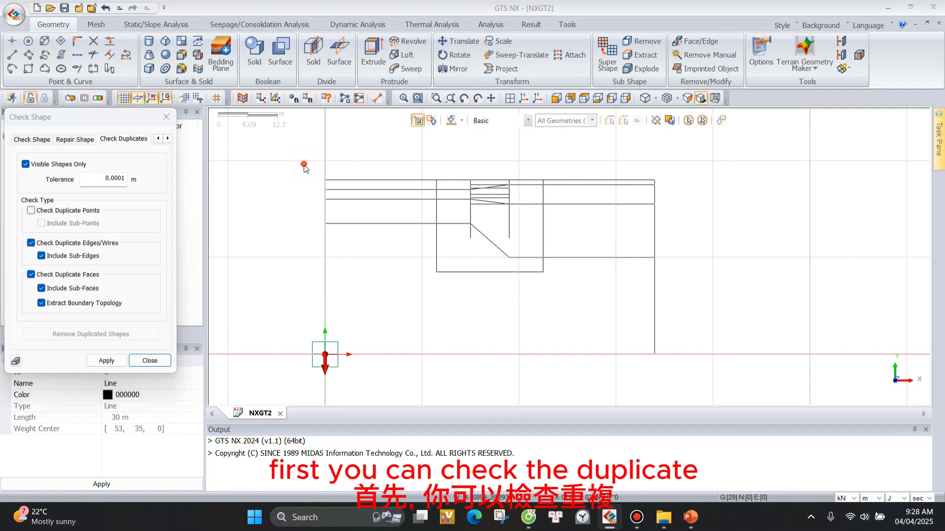
pyautogui.click(108, 363)
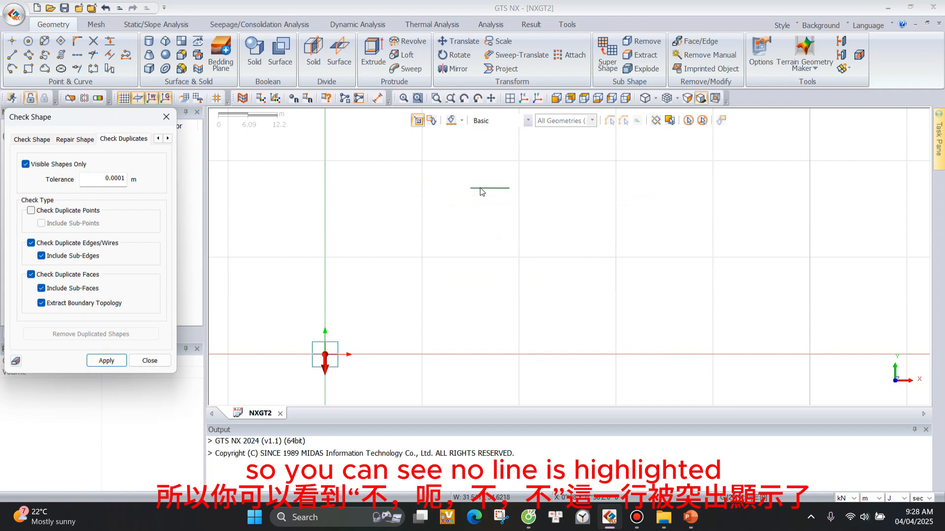
pyautogui.click(166, 118)
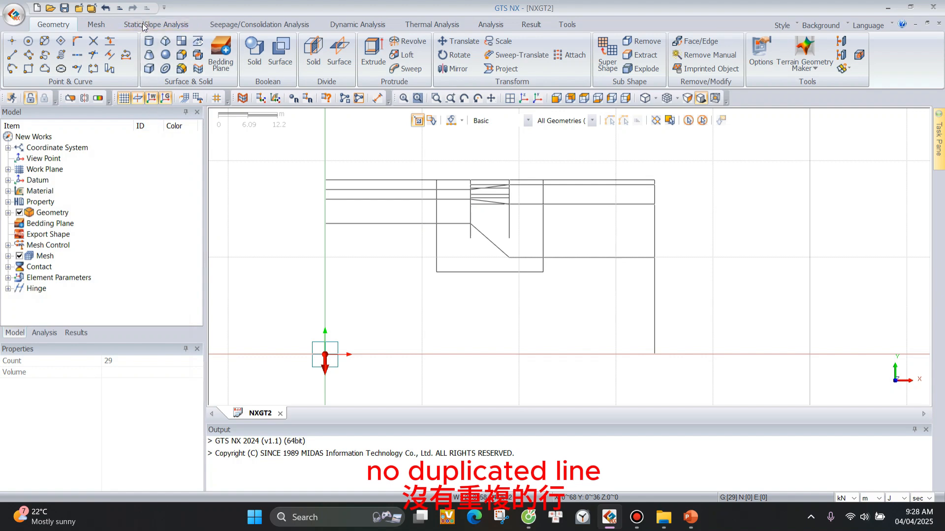
# Intersect all imported curves with each other, keeping the result in Geometry Set-1.
pyautogui.click(93, 42)
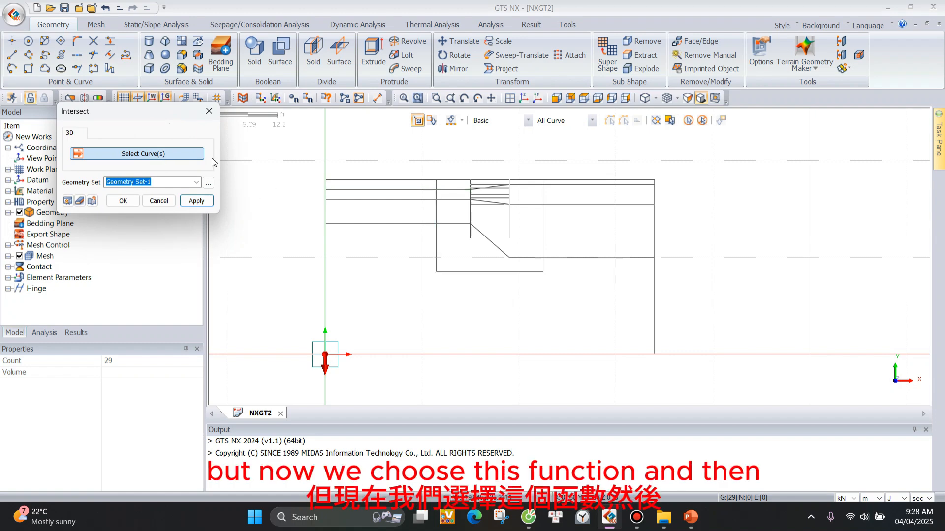
pyautogui.moveTo(307, 169); pyautogui.dragTo(686, 377)
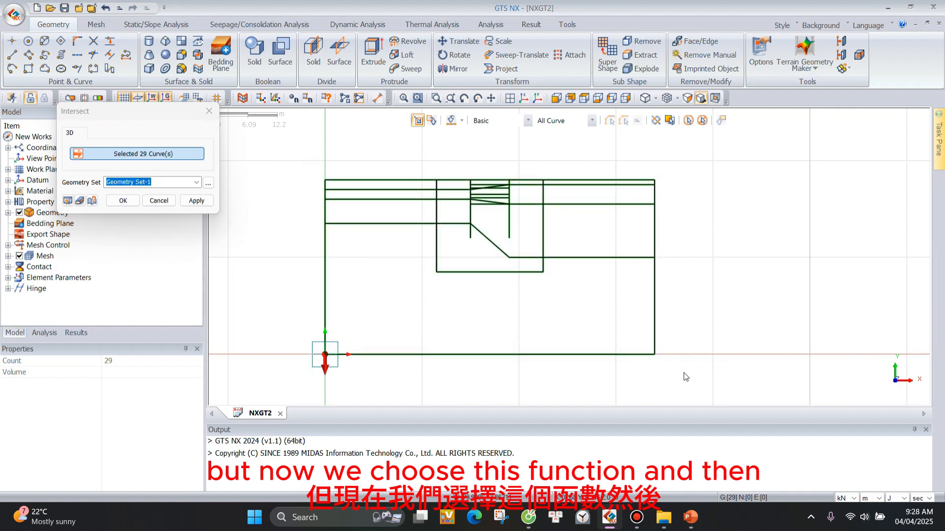
pyautogui.click(196, 201)
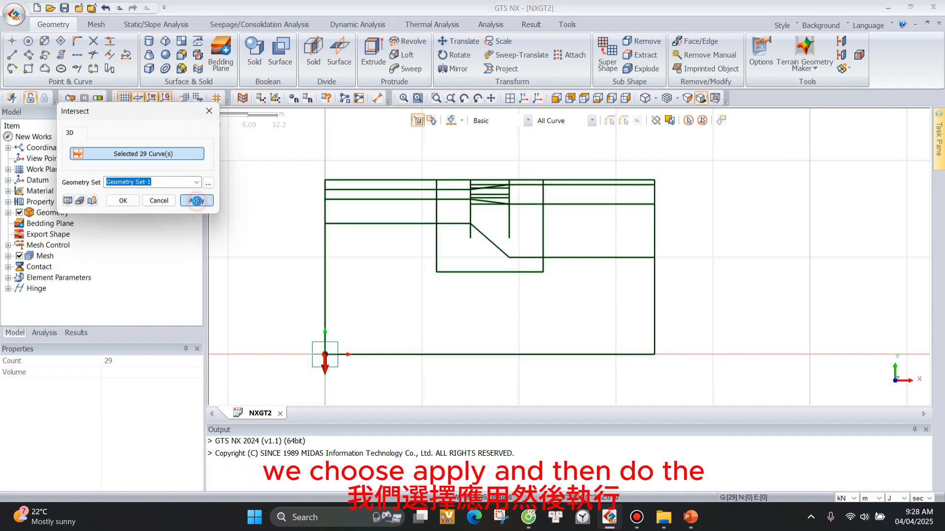
pyautogui.click(209, 111)
# Examine the line segments around the crossings at the inner rectangle's upper-left corner by selecting them, and clear the selection.
pyautogui.scroll(3, 408, 165)
pyautogui.scroll(1, 415, 166)
pyautogui.click(422, 171)
pyautogui.click(461, 172)
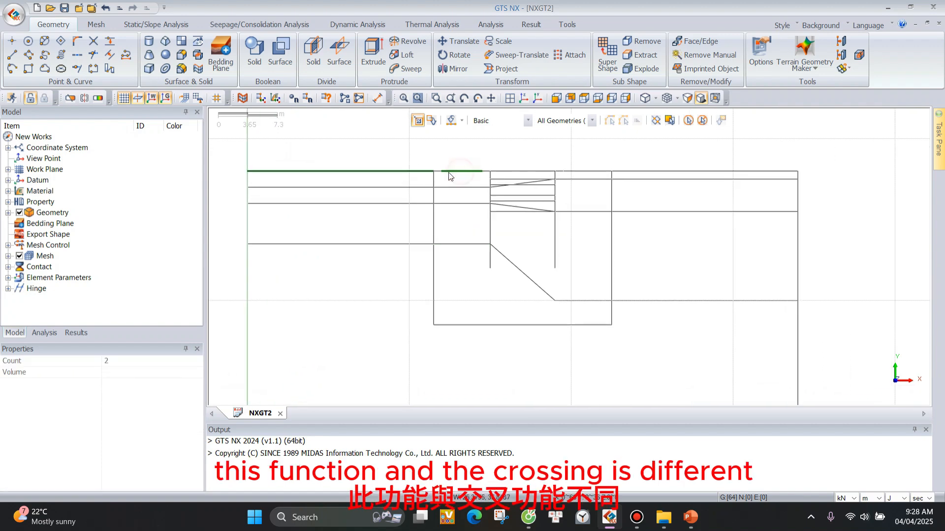
pyautogui.click(432, 182)
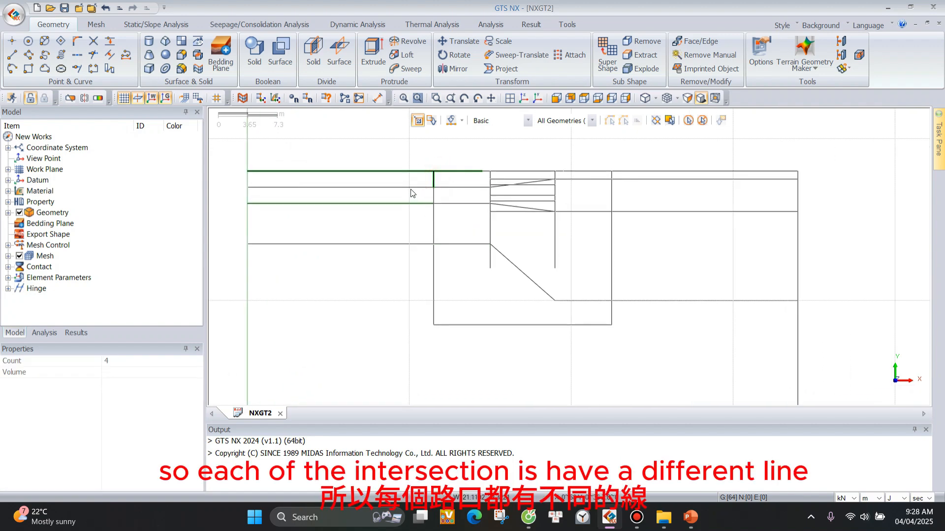
pyautogui.click(410, 187)
pyautogui.click(461, 191)
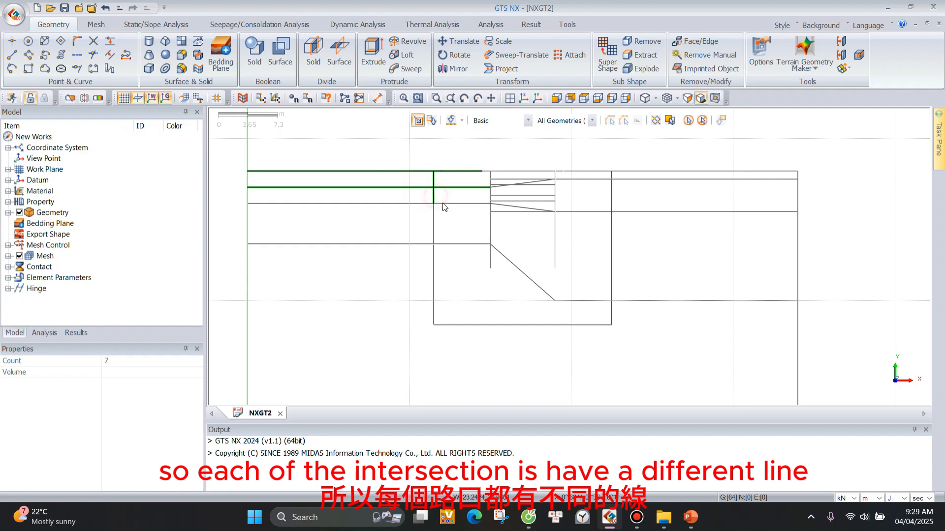
pyautogui.click(423, 203)
pyautogui.click(701, 122)
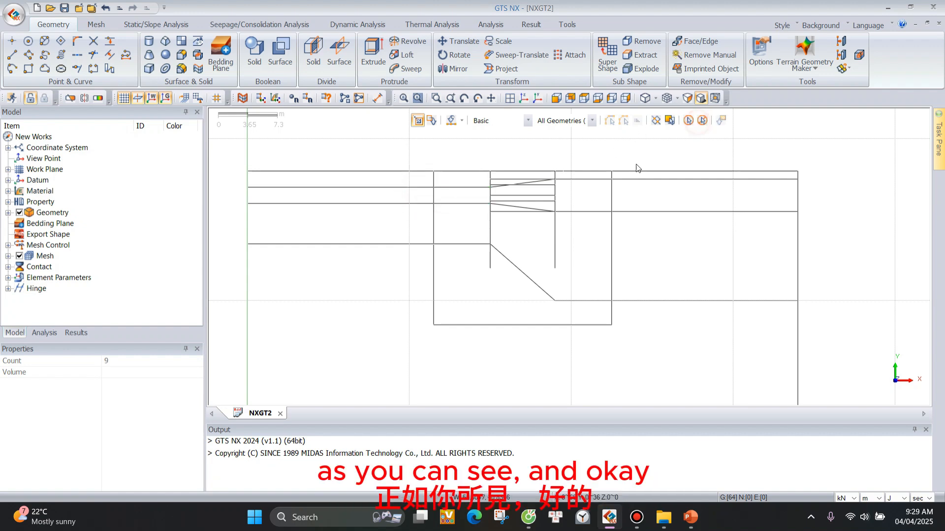
pyautogui.scroll(-4, 392, 215)
pyautogui.scroll(1, 591, 246)
pyautogui.scroll(1, 606, 254)
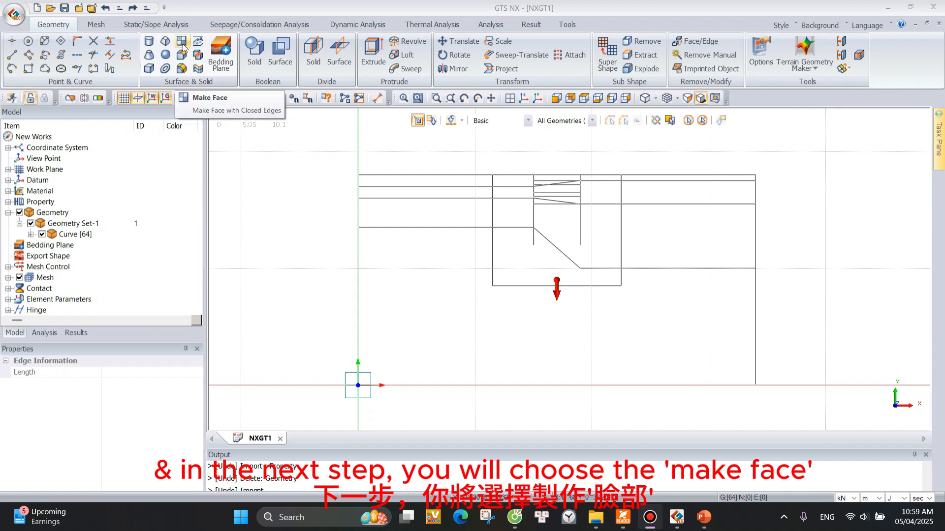
# Make a face from the edges of the model's outer rectangular boundary with a 0.0001 m tolerance in Geometry Set-1, and check it by selecting it.
pyautogui.click(182, 42)
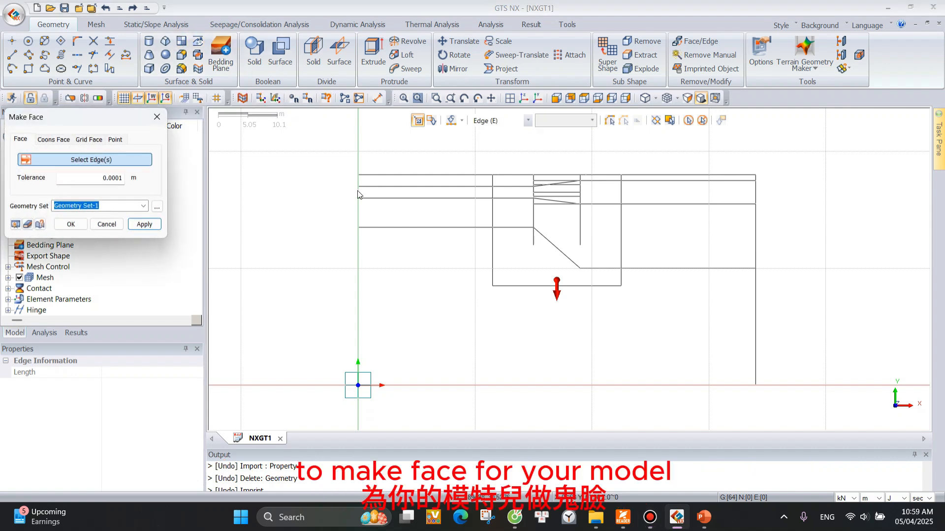
pyautogui.moveTo(338, 149); pyautogui.dragTo(372, 403)
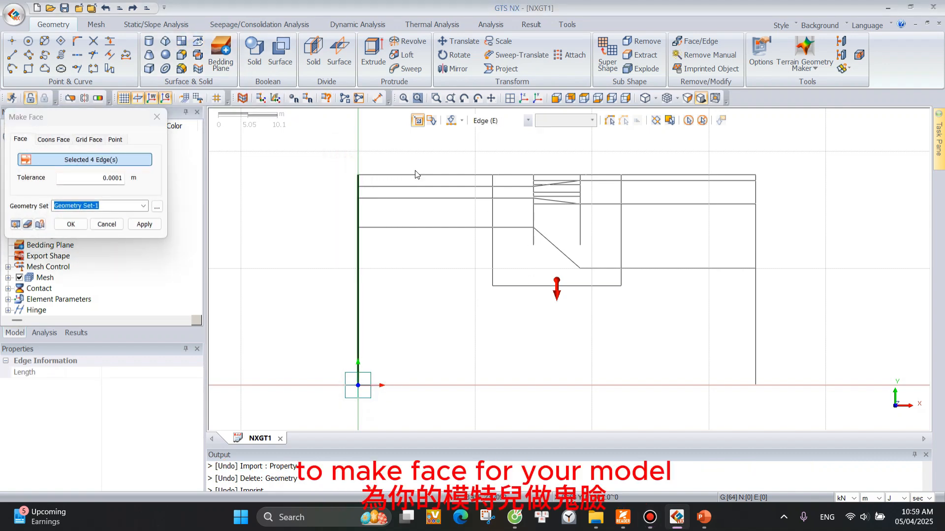
pyautogui.moveTo(342, 158); pyautogui.dragTo(776, 180)
pyautogui.moveTo(746, 152); pyautogui.dragTo(802, 406)
pyautogui.moveTo(327, 380); pyautogui.dragTo(801, 394)
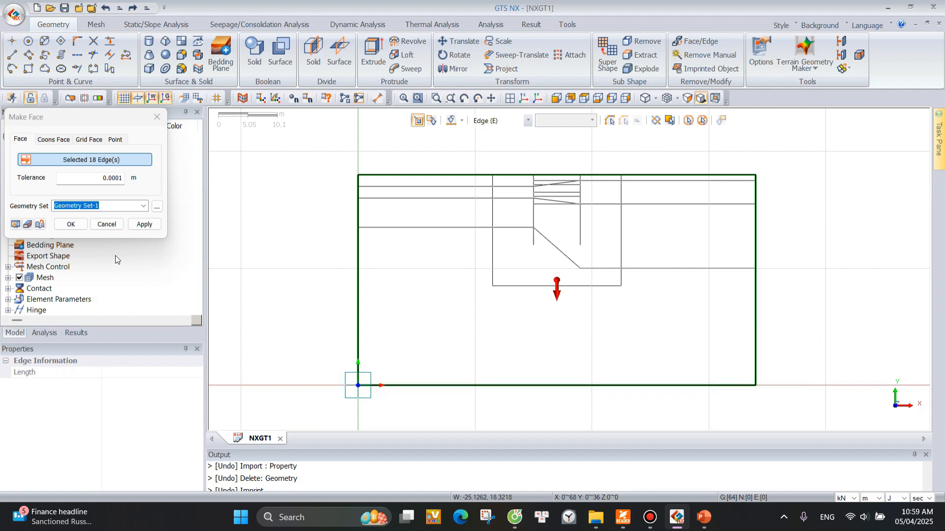
pyautogui.click(142, 224)
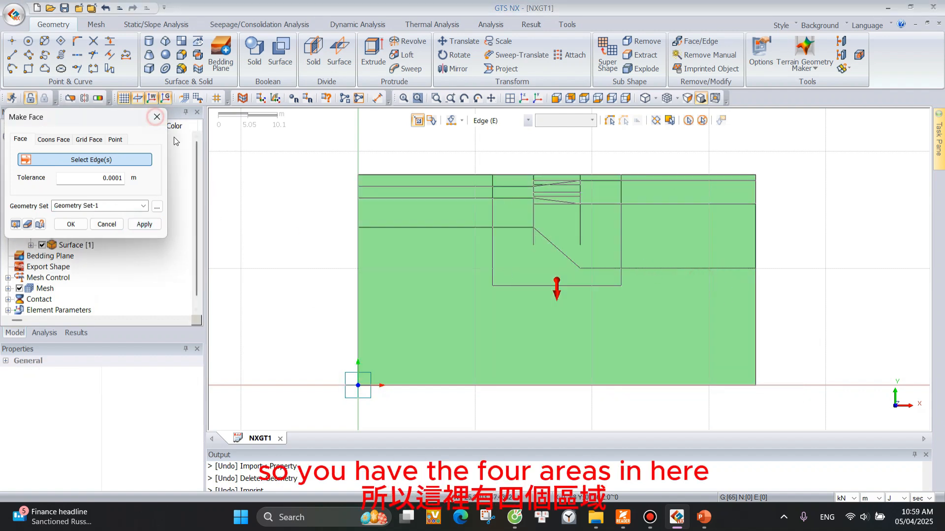
pyautogui.click(157, 117)
pyautogui.click(689, 311)
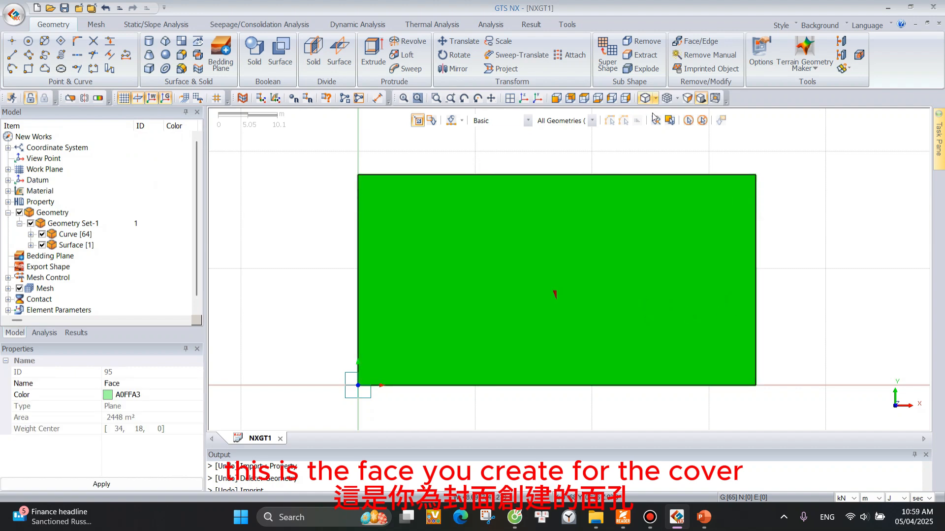
pyautogui.click(706, 119)
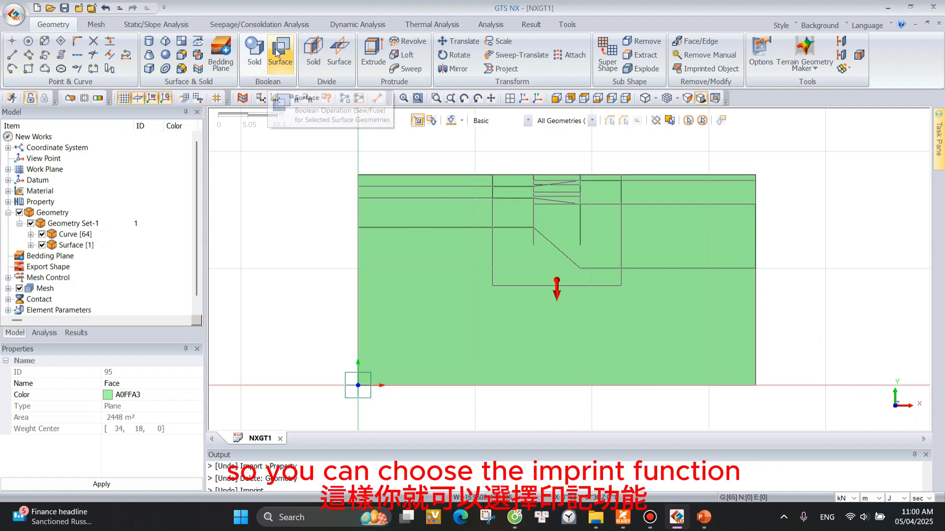
# Imprint all curves onto the new face, using the direction of the shortest path line.
pyautogui.click(198, 41)
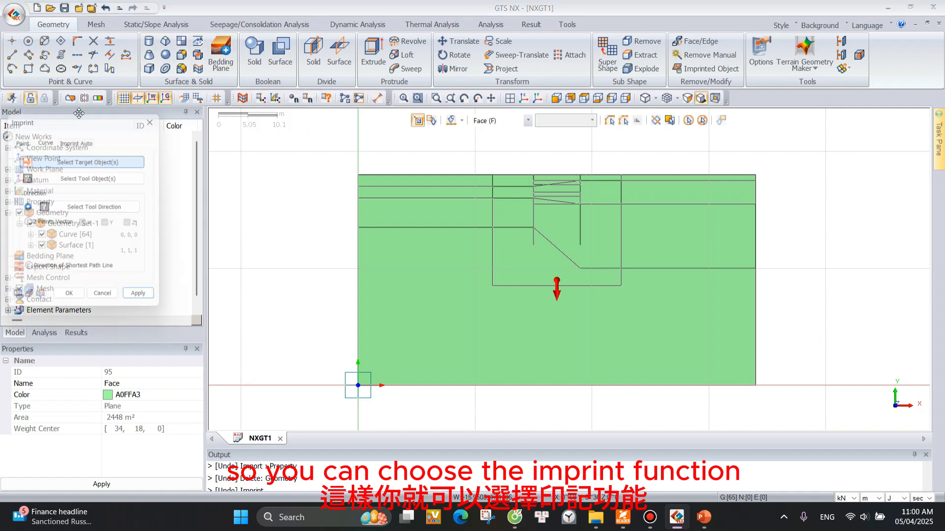
pyautogui.click(418, 270)
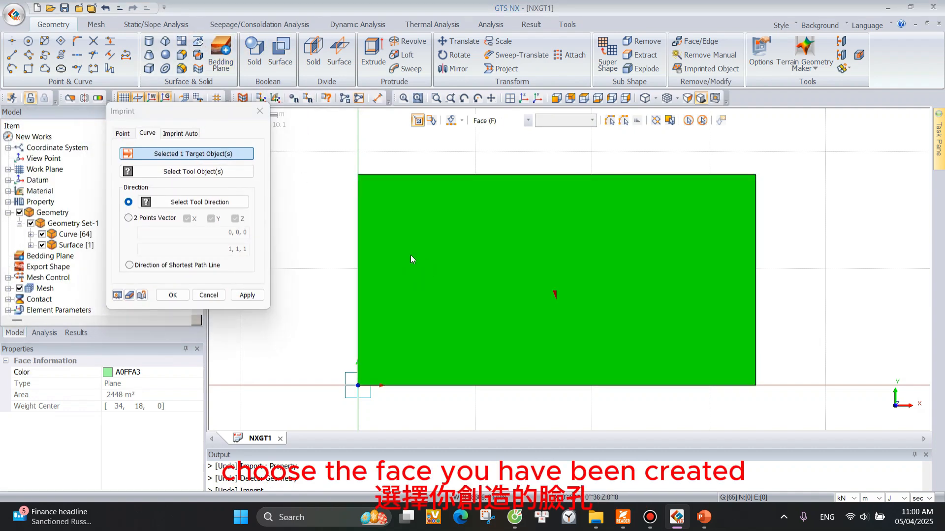
pyautogui.click(192, 173)
pyautogui.moveTo(337, 164); pyautogui.dragTo(797, 412)
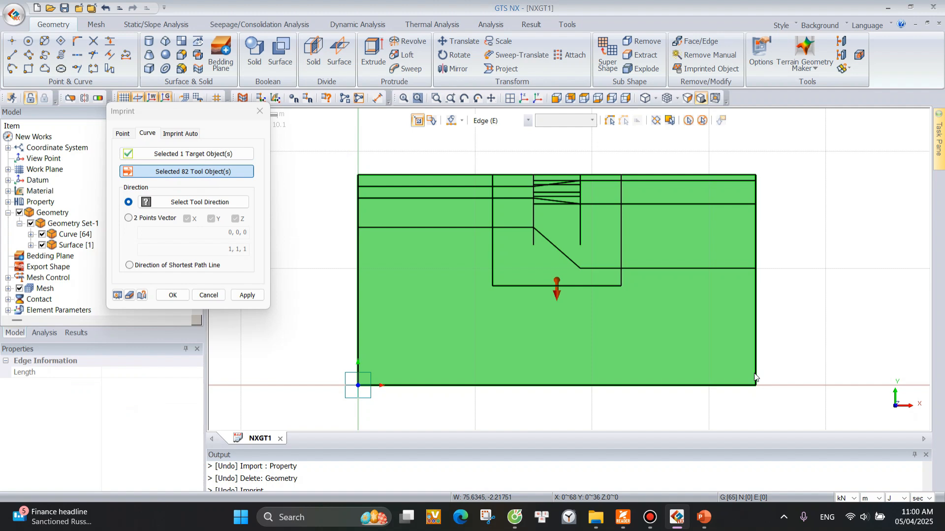
pyautogui.click(129, 266)
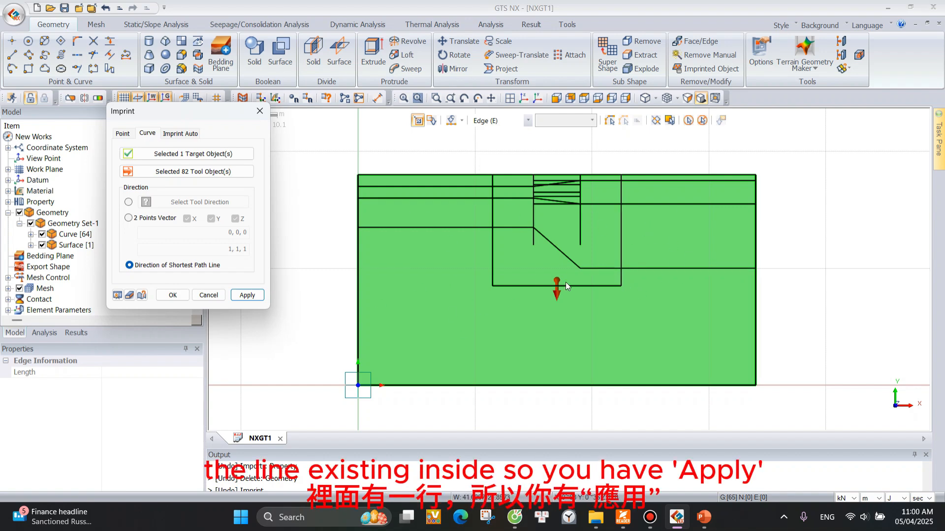
pyautogui.click(247, 296)
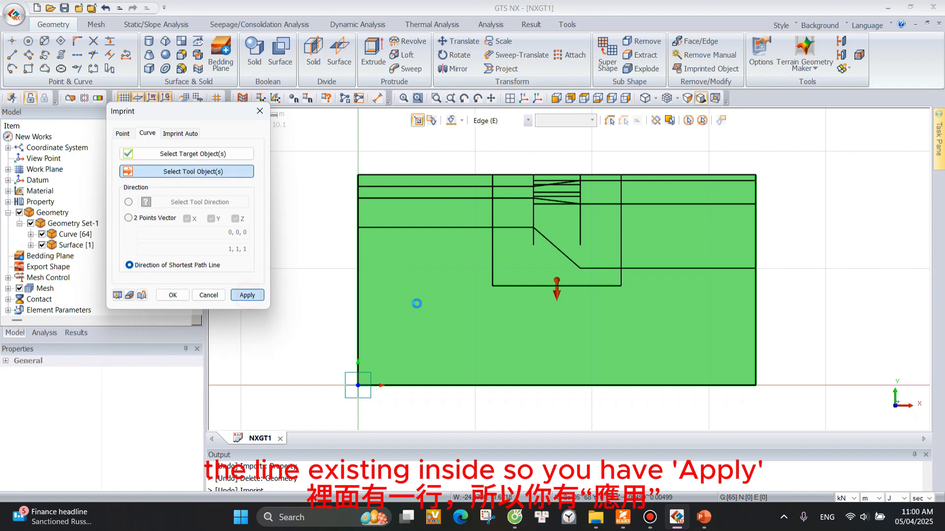
pyautogui.click(259, 112)
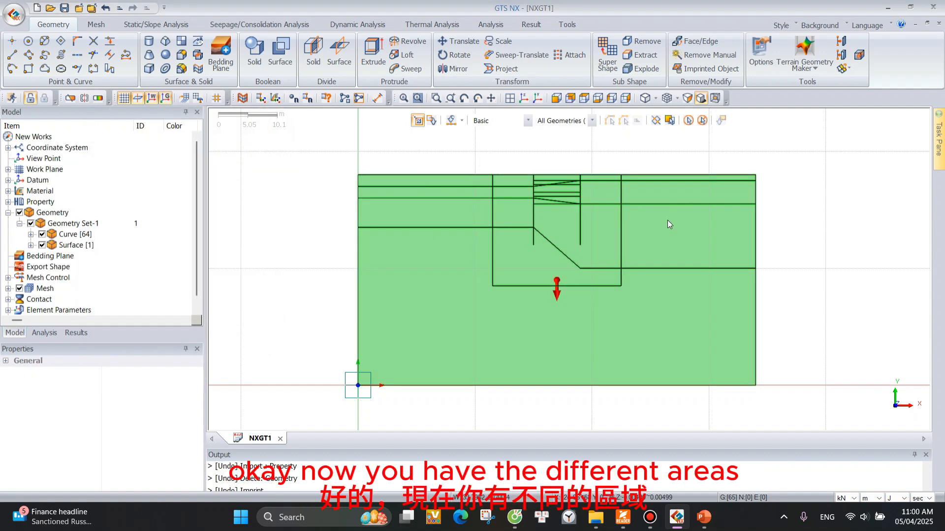
pyautogui.scroll(1, 573, 234)
pyautogui.scroll(-2, 463, 176)
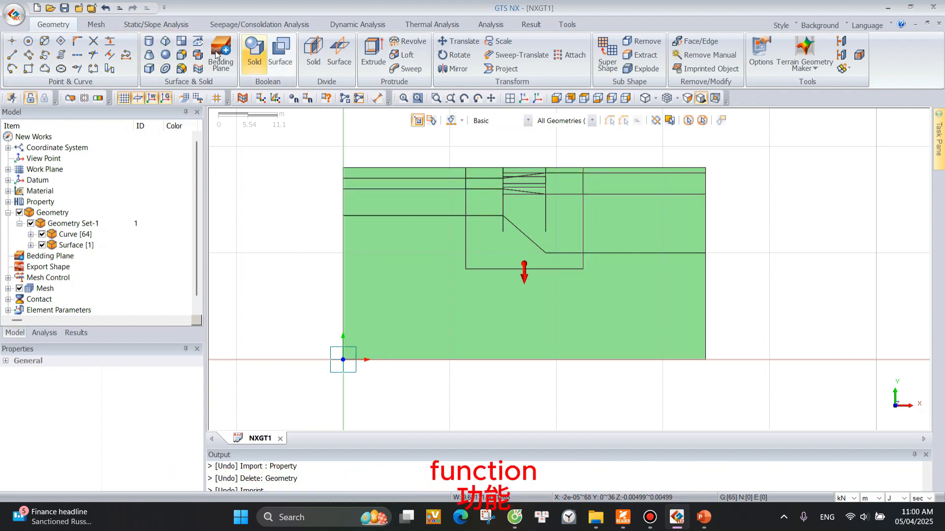
# Import the properties SOIL1 to SOIL4 and D-Wall from 01 2D Excavation_Property input with new IDs, and review the material list.
pyautogui.click(106, 25)
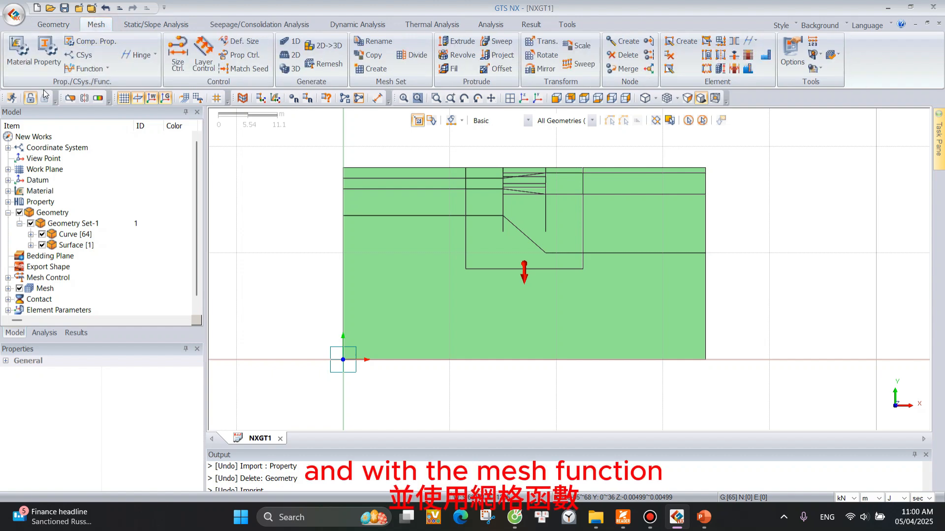
pyautogui.click(47, 62)
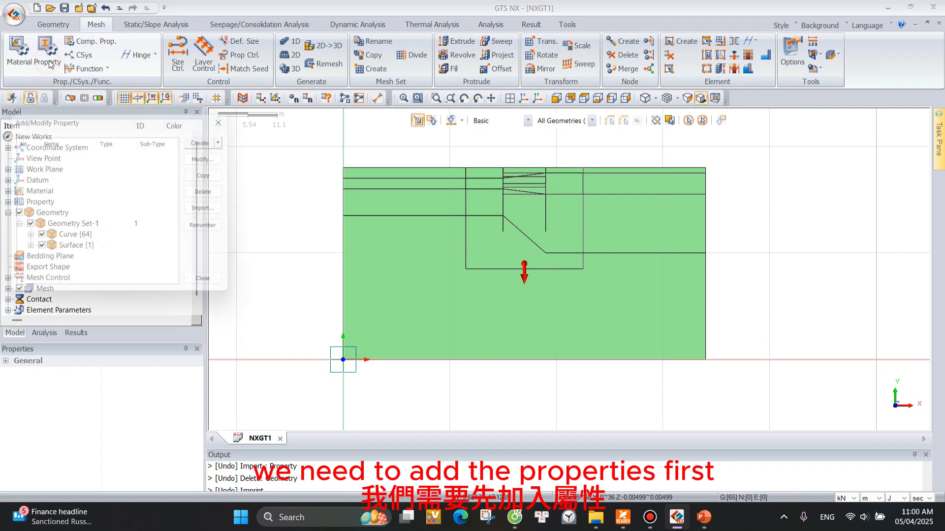
pyautogui.moveTo(149, 115); pyautogui.dragTo(289, 101)
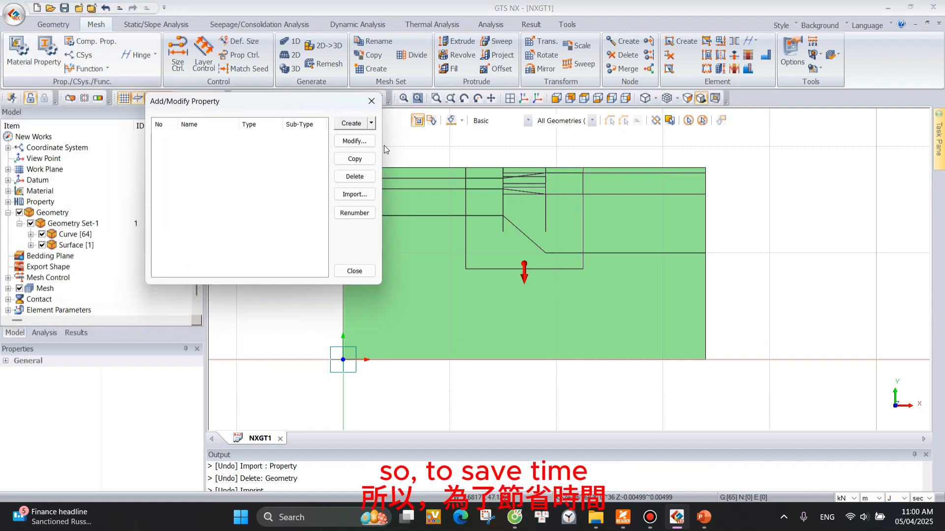
pyautogui.click(356, 195)
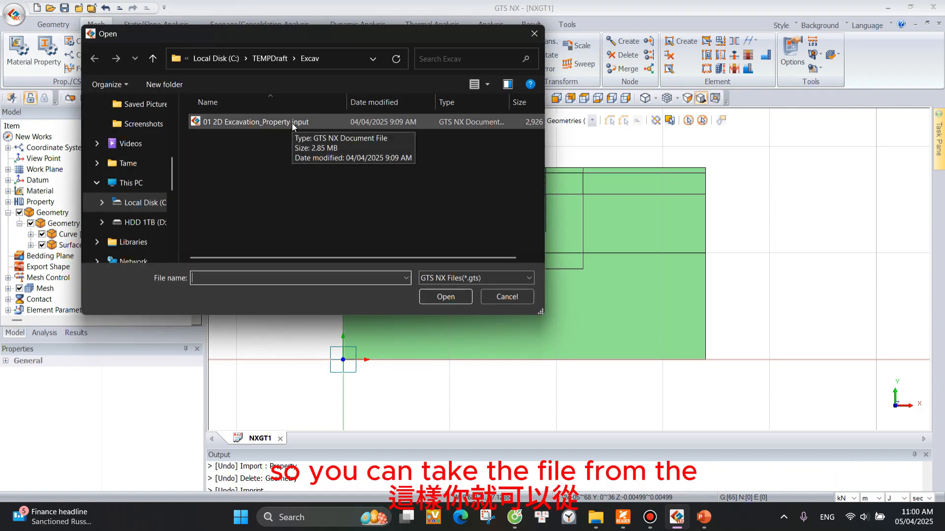
pyautogui.doubleClick(292, 122)
pyautogui.moveTo(413, 138); pyautogui.dragTo(427, 178)
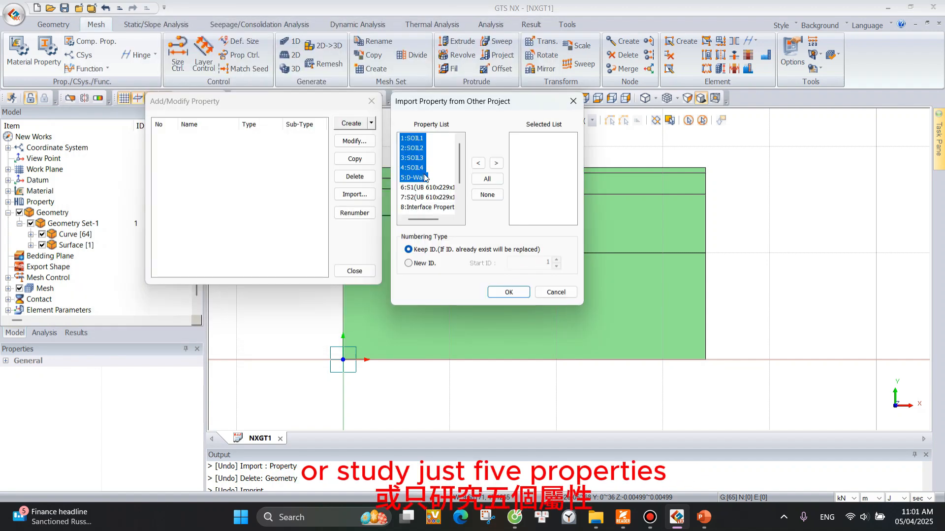
pyautogui.click(496, 163)
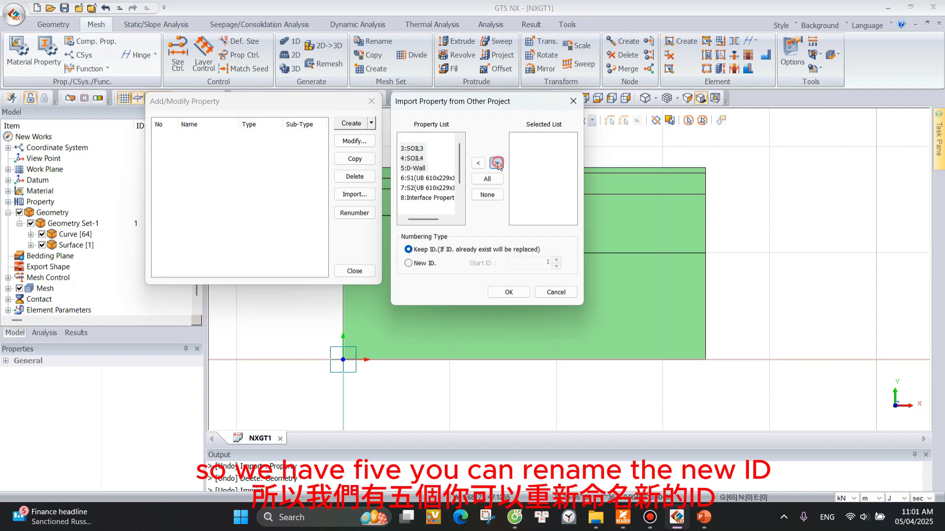
pyautogui.click(409, 264)
pyautogui.click(510, 292)
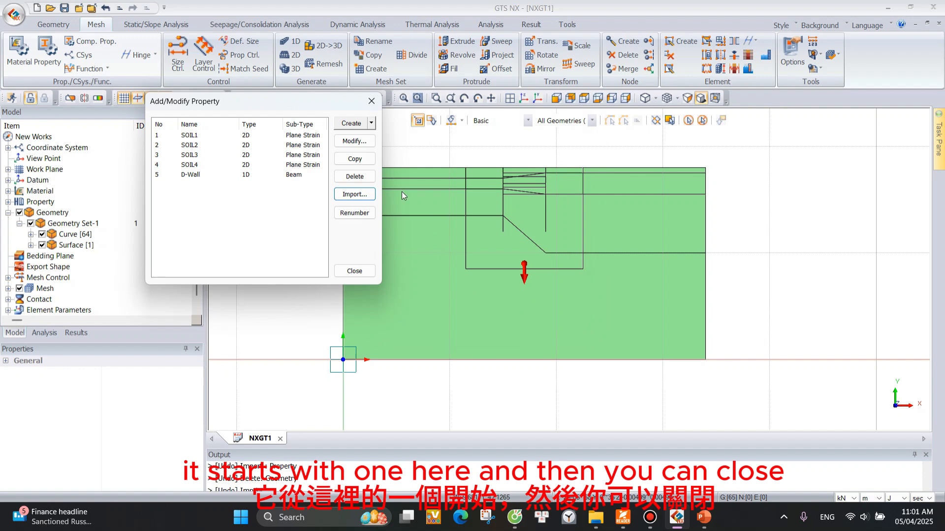
pyautogui.click(355, 270)
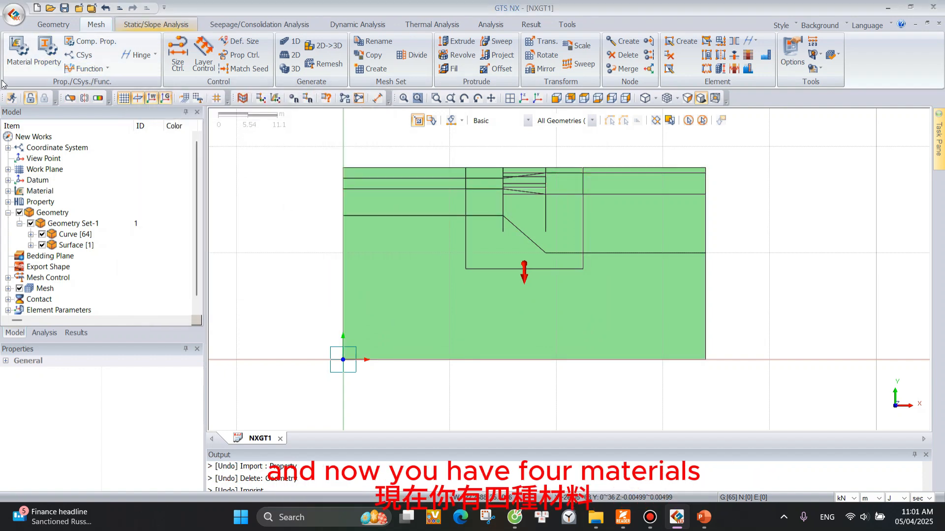
pyautogui.click(19, 52)
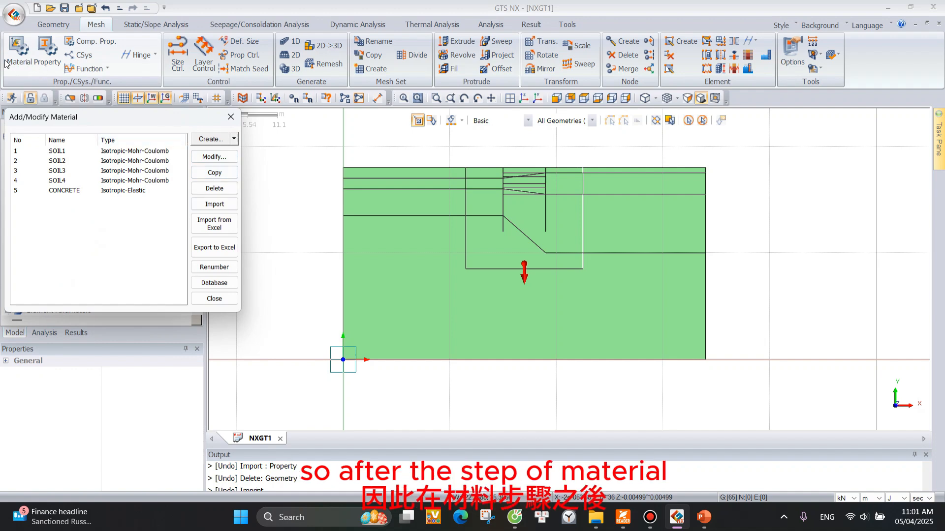
pyautogui.click(230, 117)
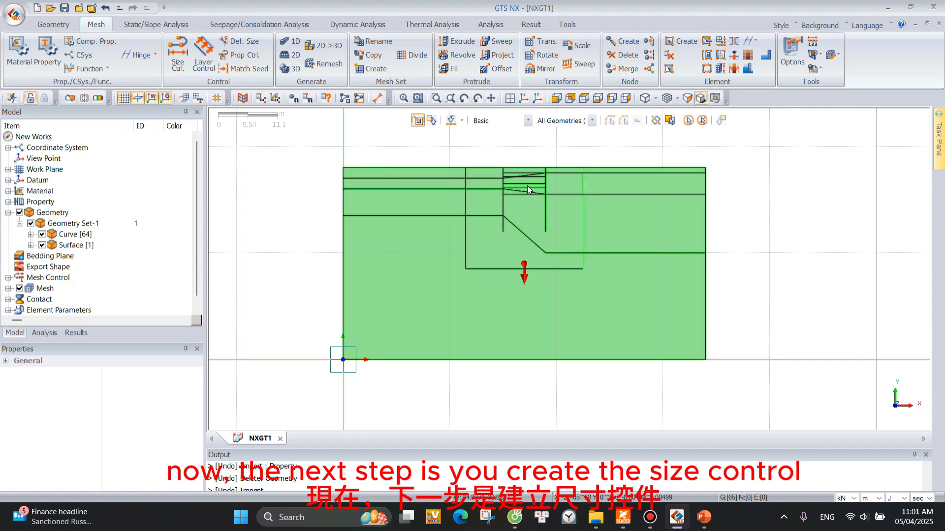
# Select both vertical retaining wall lines and only the ground surface edge between them for an edge size control.
pyautogui.scroll(2, 593, 157)
pyautogui.scroll(1, 452, 172)
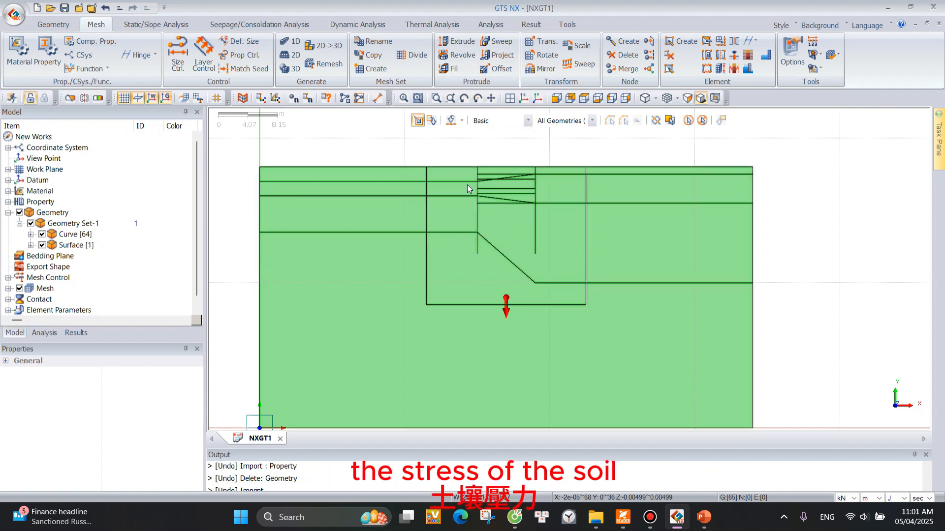
pyautogui.click(178, 64)
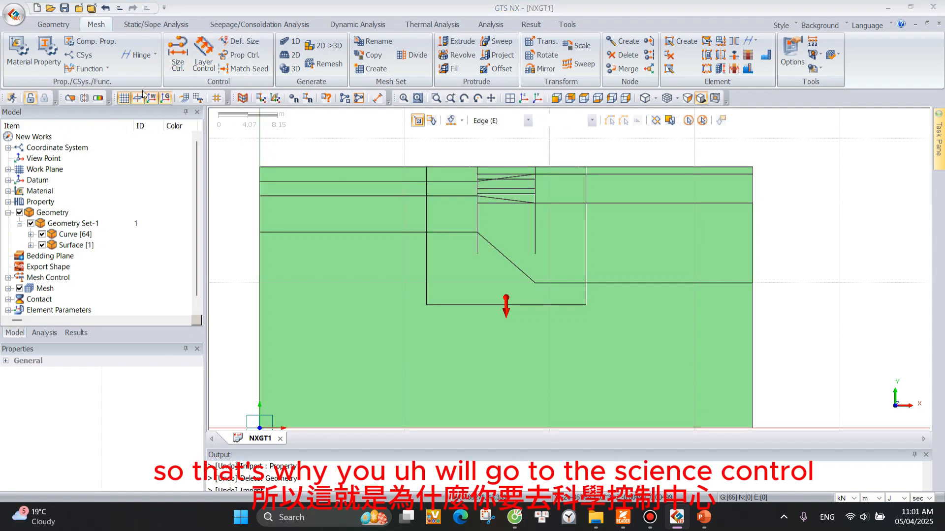
pyautogui.moveTo(75, 122); pyautogui.dragTo(246, 68)
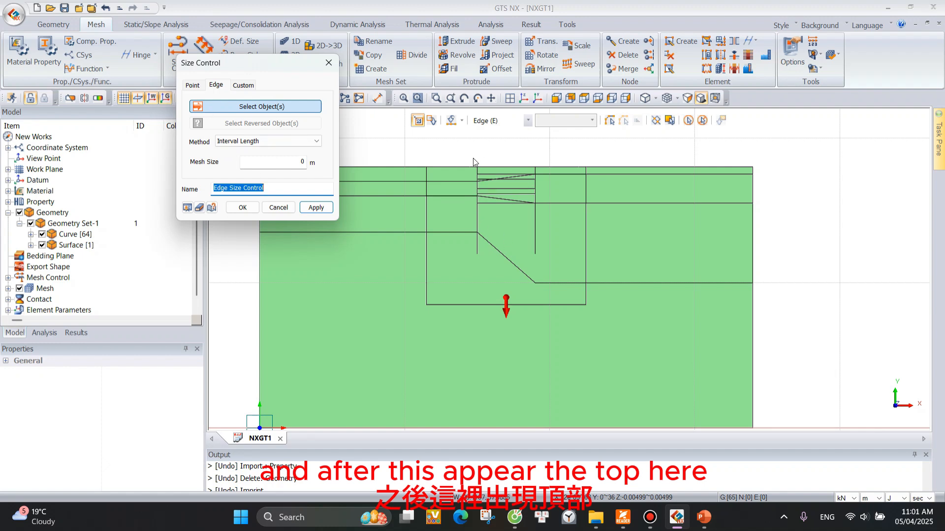
pyautogui.moveTo(482, 268); pyautogui.dragTo(473, 156)
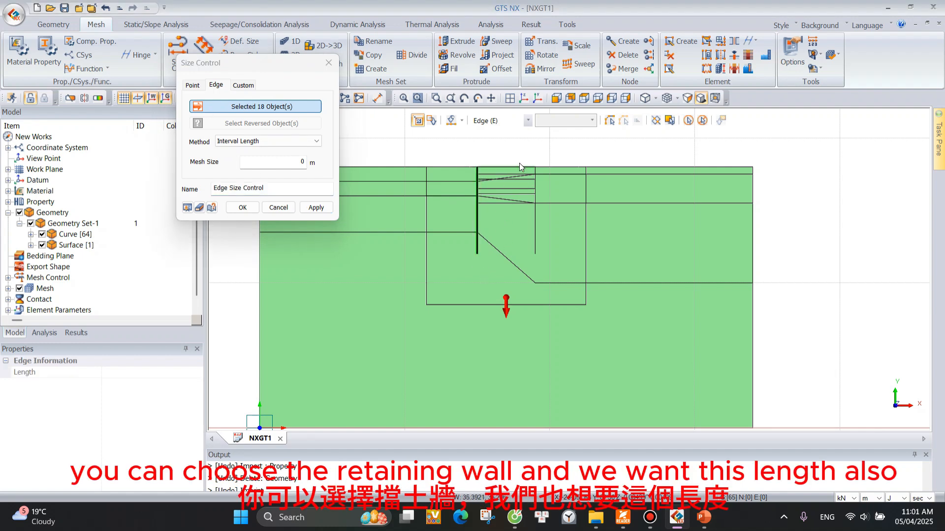
pyautogui.moveTo(530, 155); pyautogui.dragTo(544, 264)
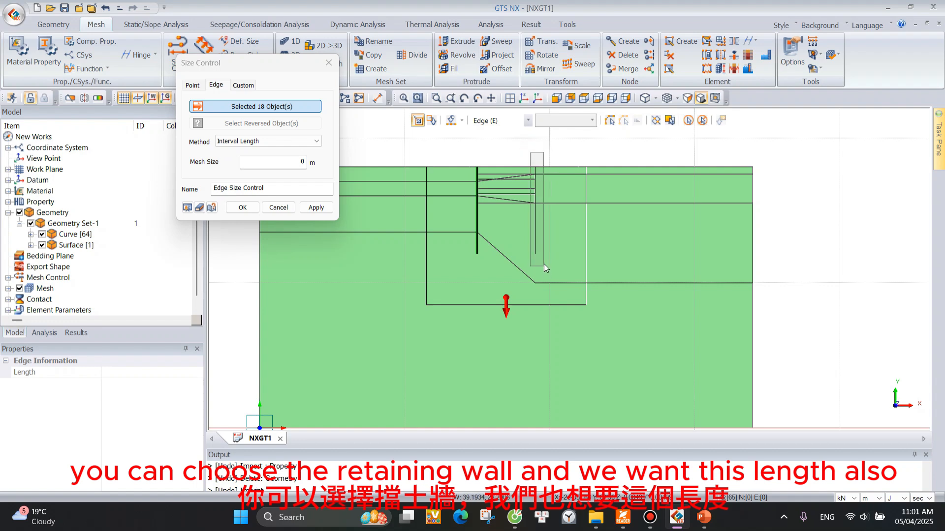
pyautogui.keyDown('shift'); pyautogui.click(495, 167); pyautogui.keyUp('shift')
pyautogui.scroll(2, 542, 167)
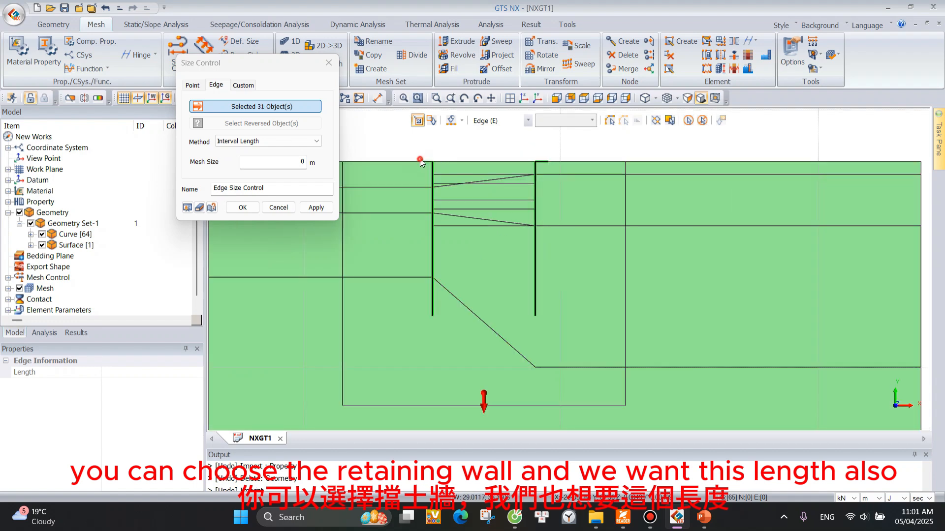
pyautogui.moveTo(419, 158); pyautogui.dragTo(562, 165)
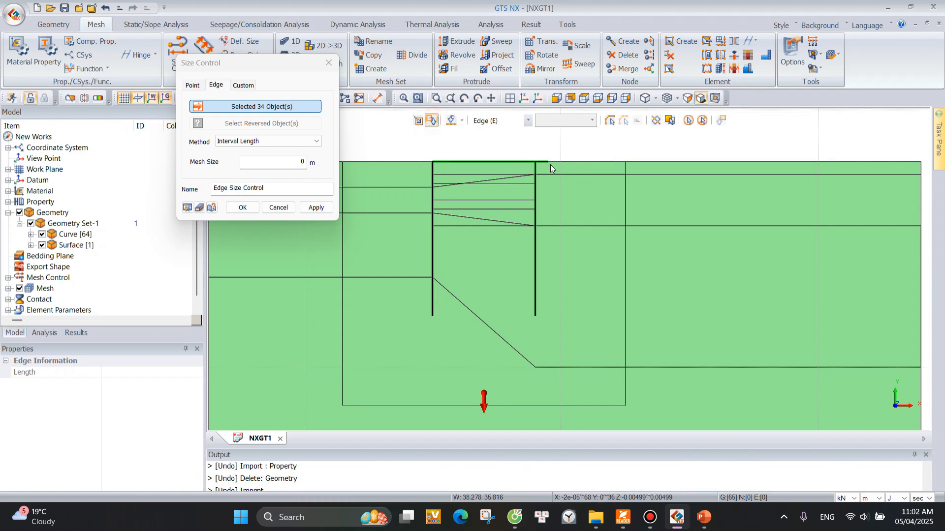
pyautogui.keyDown('shift'); pyautogui.click(535, 156); pyautogui.keyUp('shift')
# Add all horizontal and sloping lines between the two retaining walls, down to the lowest excavation line, to the edge size control selection.
pyautogui.click(413, 120)
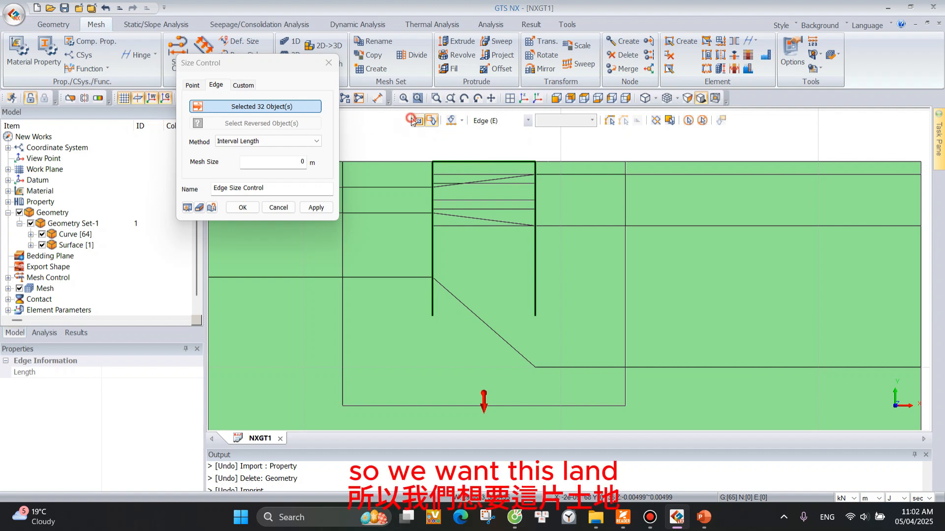
pyautogui.moveTo(422, 171); pyautogui.dragTo(550, 178)
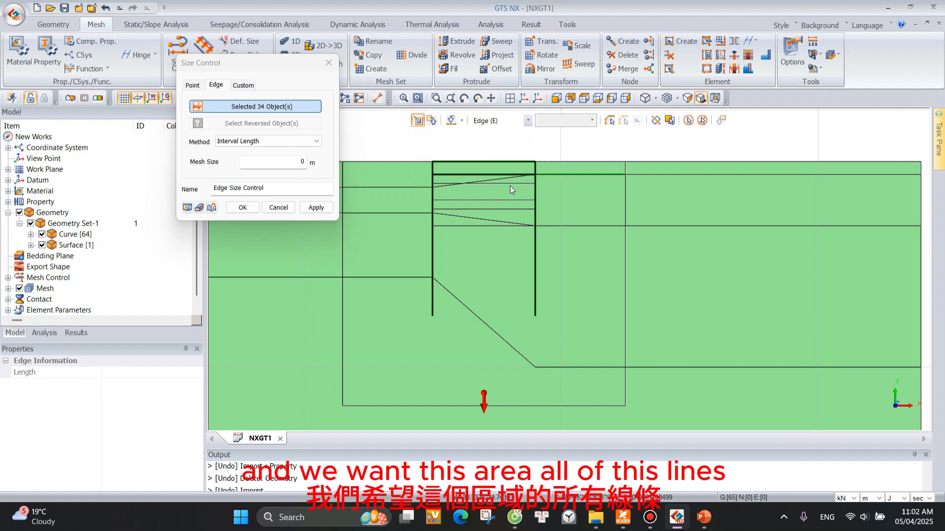
pyautogui.click(509, 178)
pyautogui.click(451, 179)
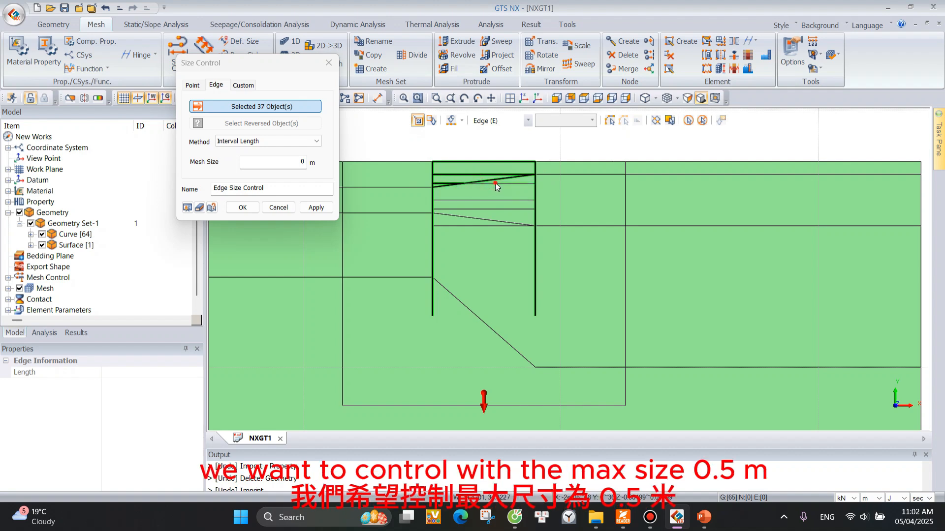
pyautogui.click(495, 183)
pyautogui.click(495, 200)
pyautogui.click(495, 209)
pyautogui.click(495, 209)
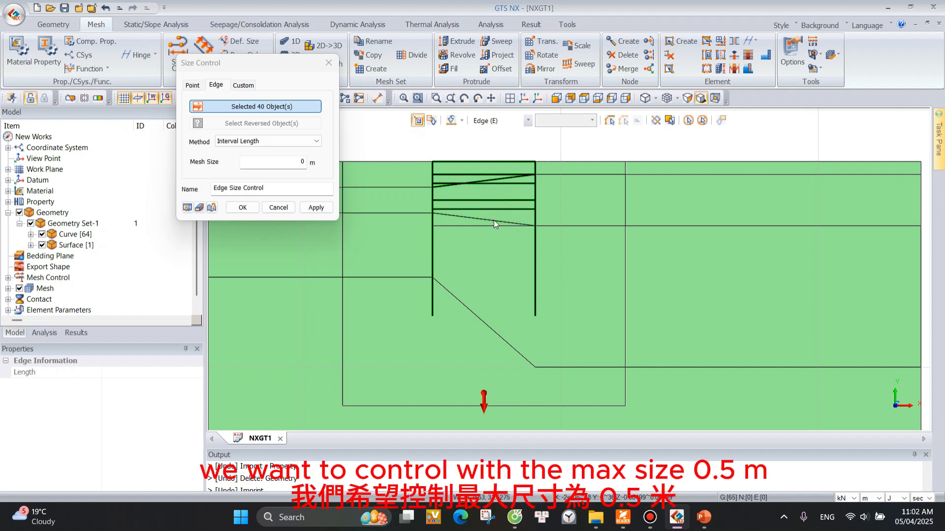
pyautogui.click(492, 226)
pyautogui.click(491, 220)
# Apply the edge size control with an interval length of 0.5 m and check the seed points between the walls.
pyautogui.doubleClick(301, 162)
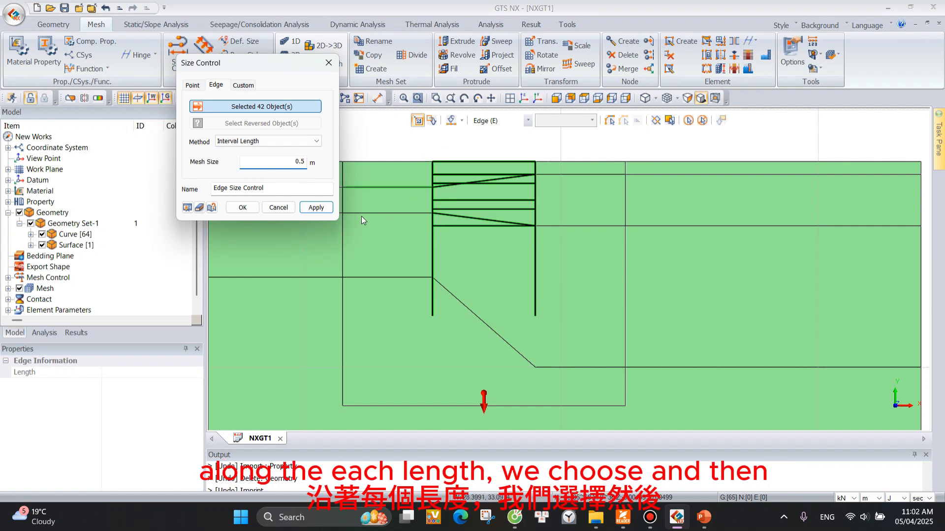
pyautogui.click(318, 208)
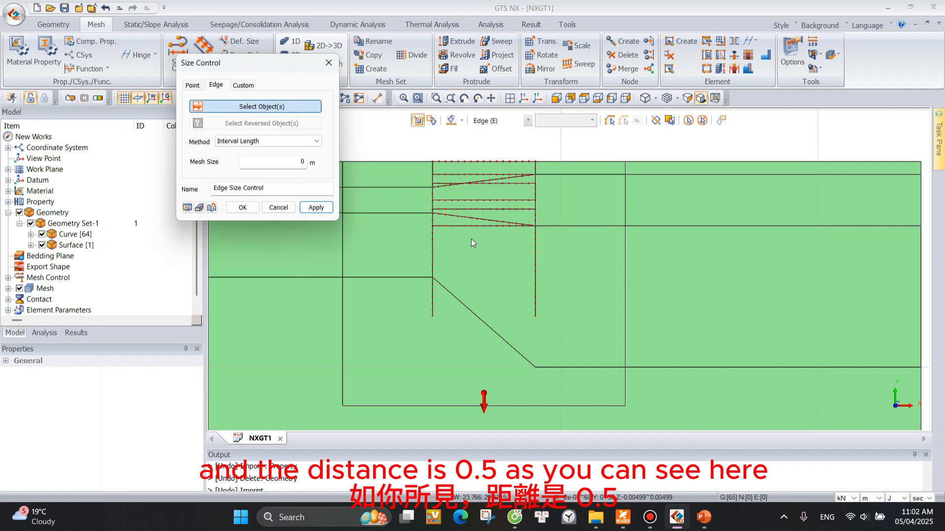
pyautogui.click(328, 63)
pyautogui.scroll(7, 412, 162)
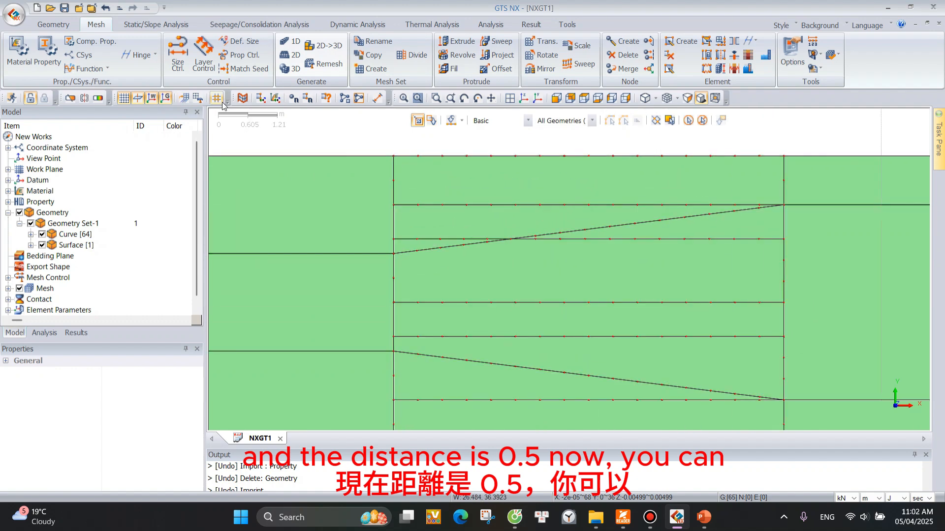
pyautogui.scroll(-7, 510, 179)
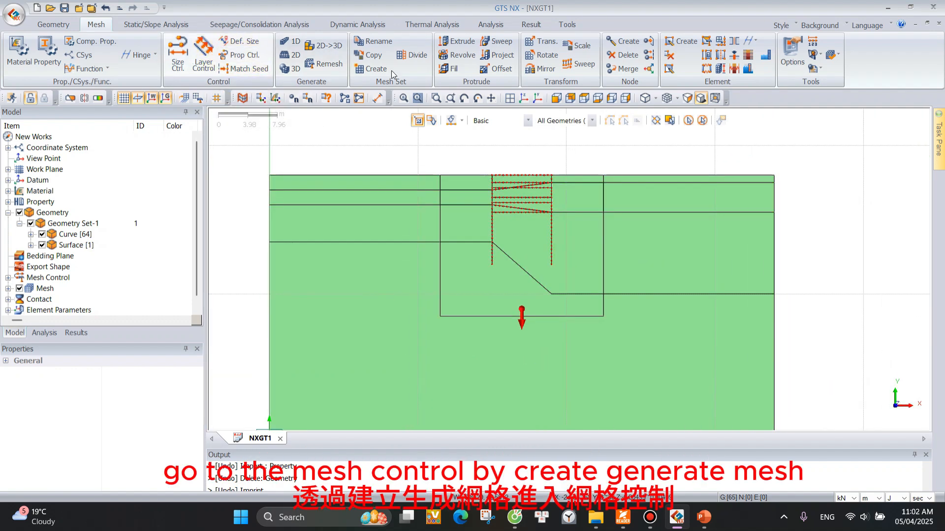
# Set up a 2D Auto-Face mesh with element size 2, property SOIL1 and mesh set name Soil1.
pyautogui.click(295, 55)
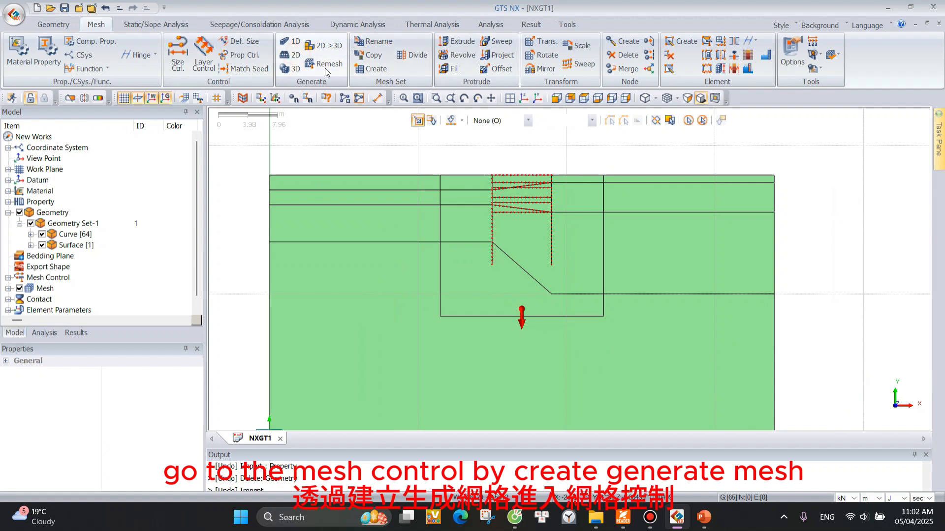
pyautogui.scroll(1, 319, 159)
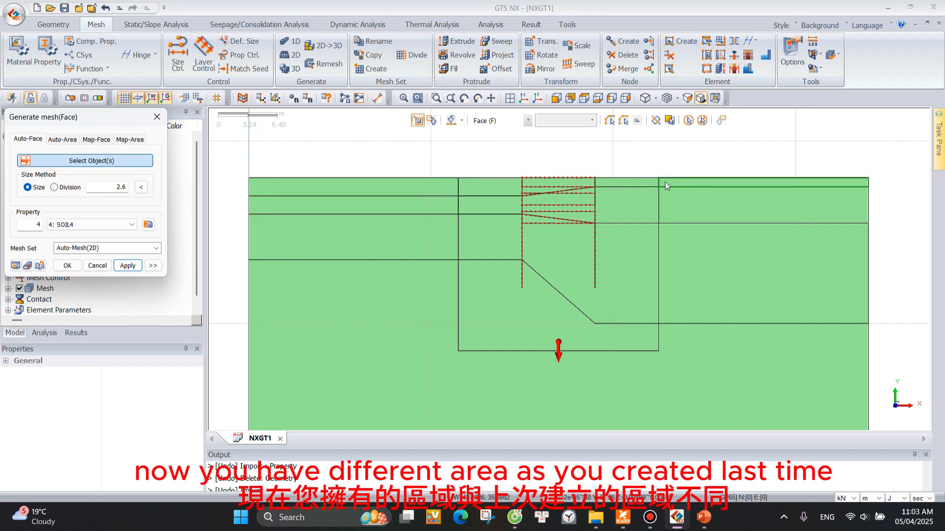
pyautogui.doubleClick(120, 187)
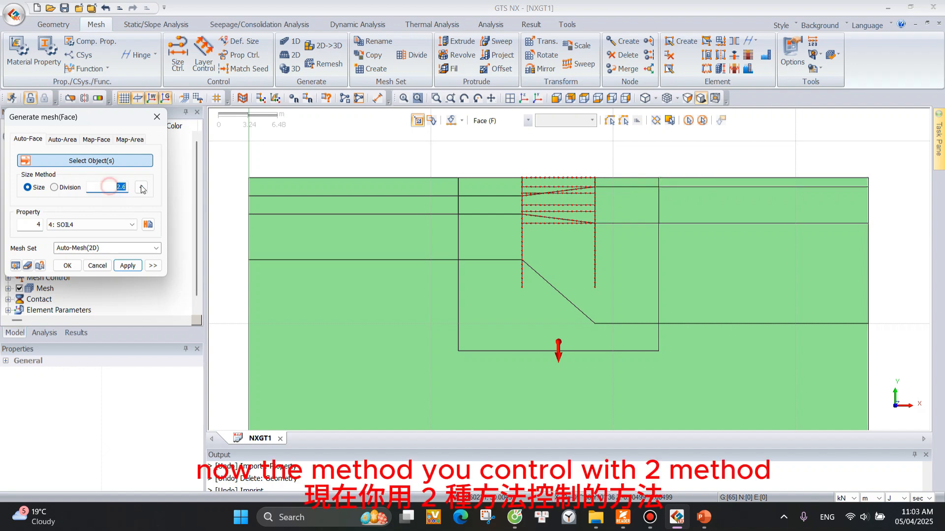
pyautogui.write('2')
pyautogui.click(101, 224)
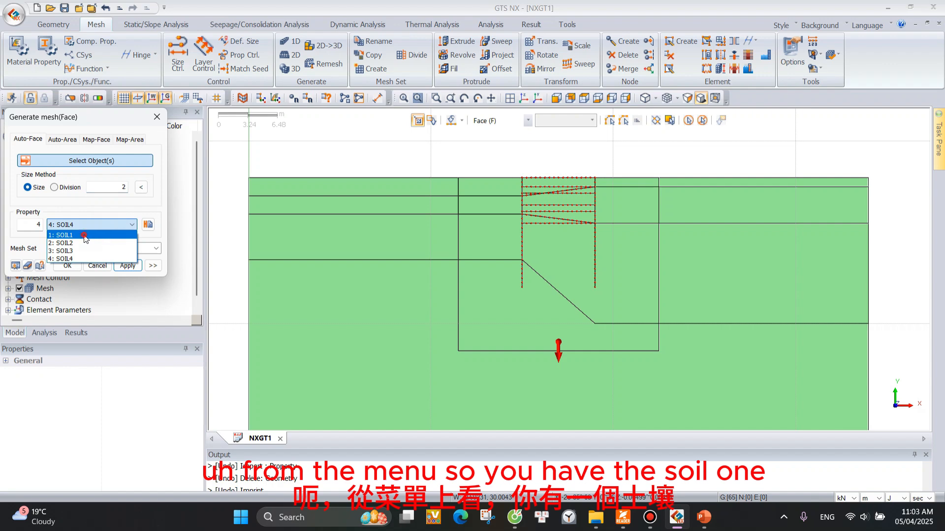
pyautogui.click(85, 236)
pyautogui.doubleClick(116, 249)
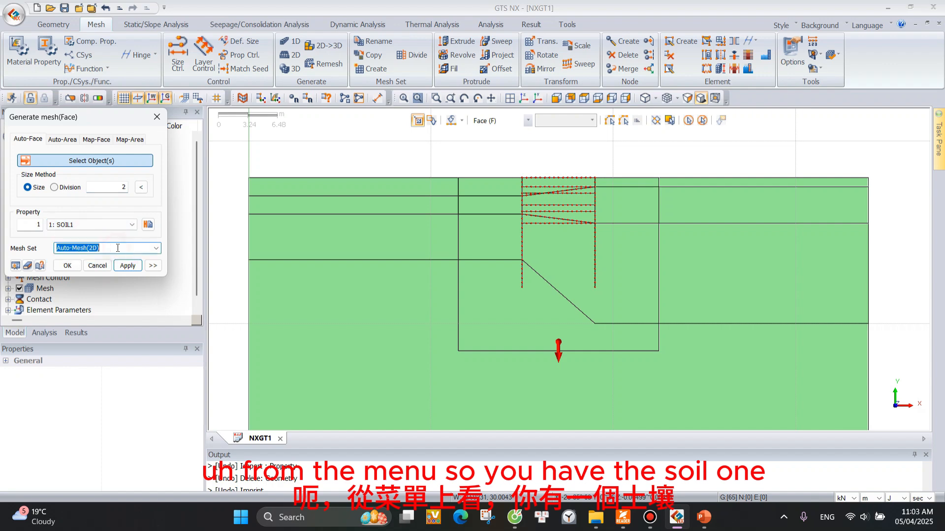
pyautogui.write('Soil1')
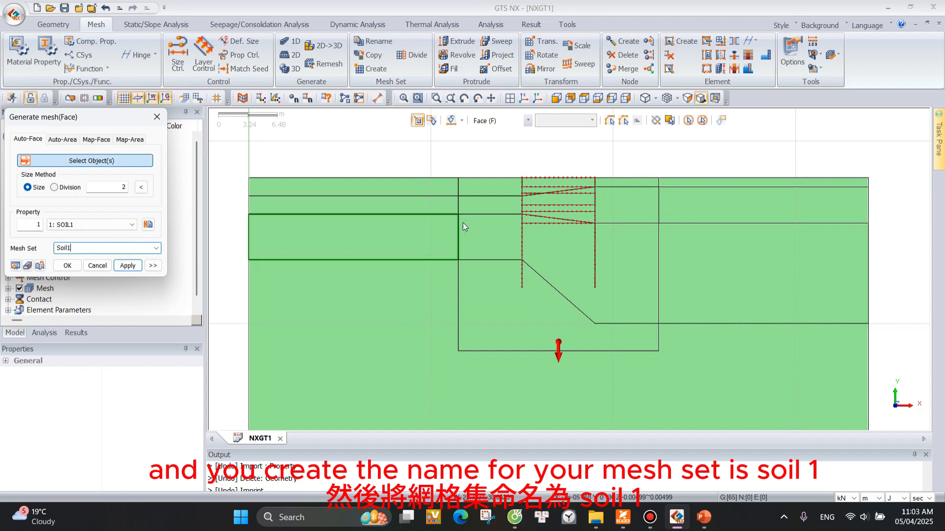
# Select all faces of the top soil layer across the full model width, including those between the walls, and generate their mesh.
pyautogui.click(382, 189)
pyautogui.click(485, 190)
pyautogui.scroll(3, 530, 196)
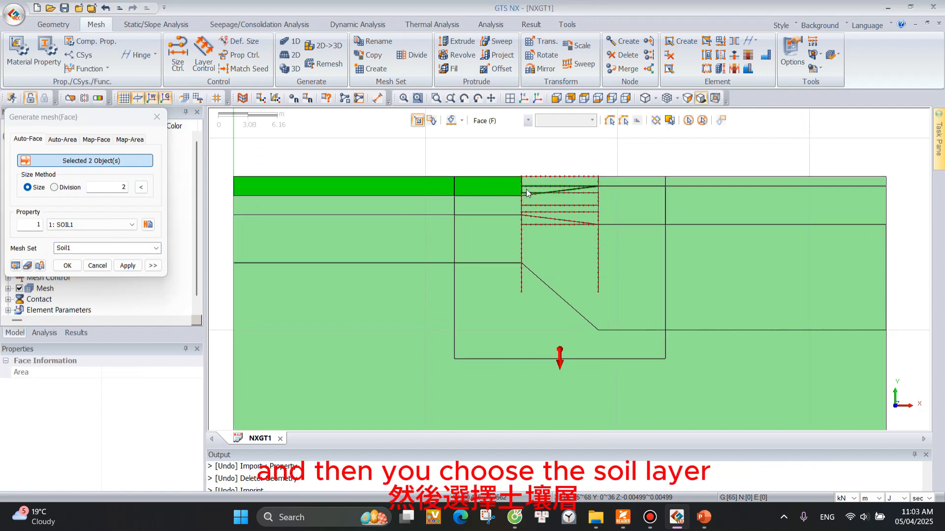
pyautogui.click(530, 194)
pyautogui.click(542, 174)
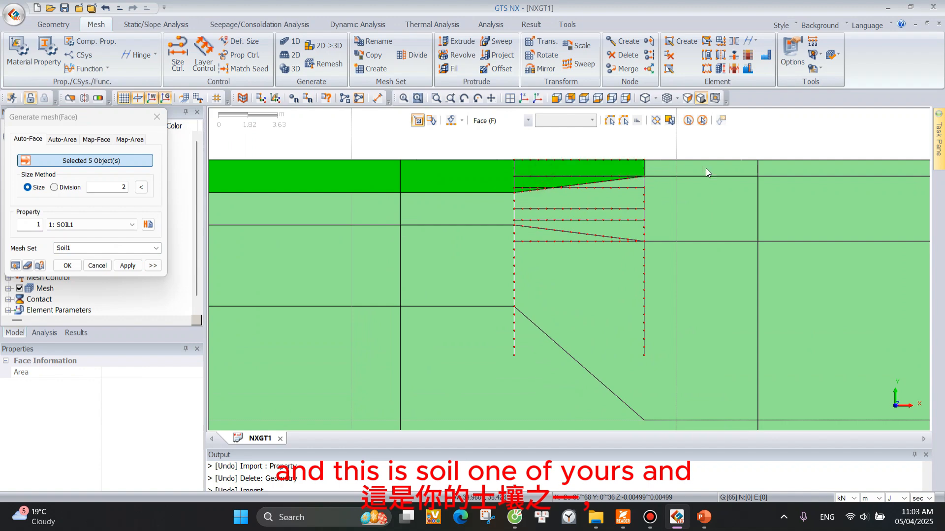
pyautogui.click(706, 168)
pyautogui.click(791, 168)
pyautogui.scroll(-2, 453, 240)
pyautogui.scroll(-3, 603, 208)
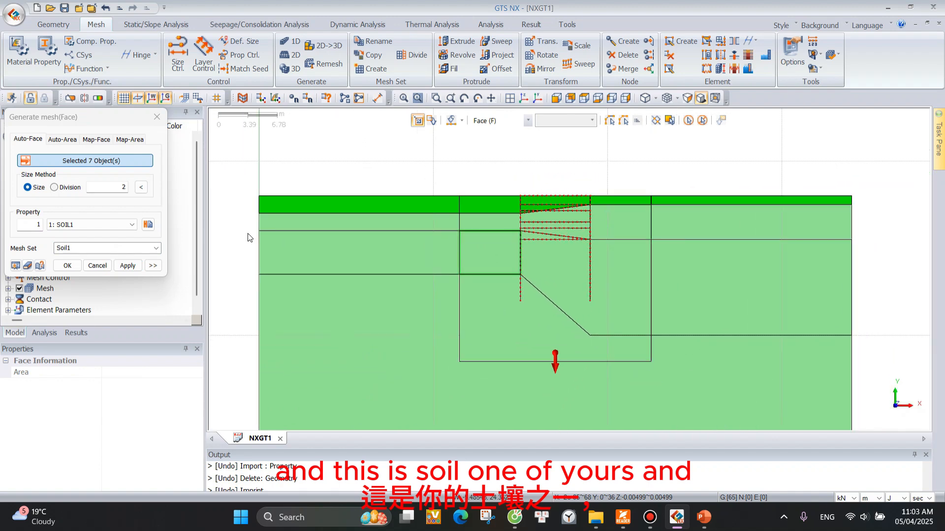
pyautogui.scroll(1, 417, 373)
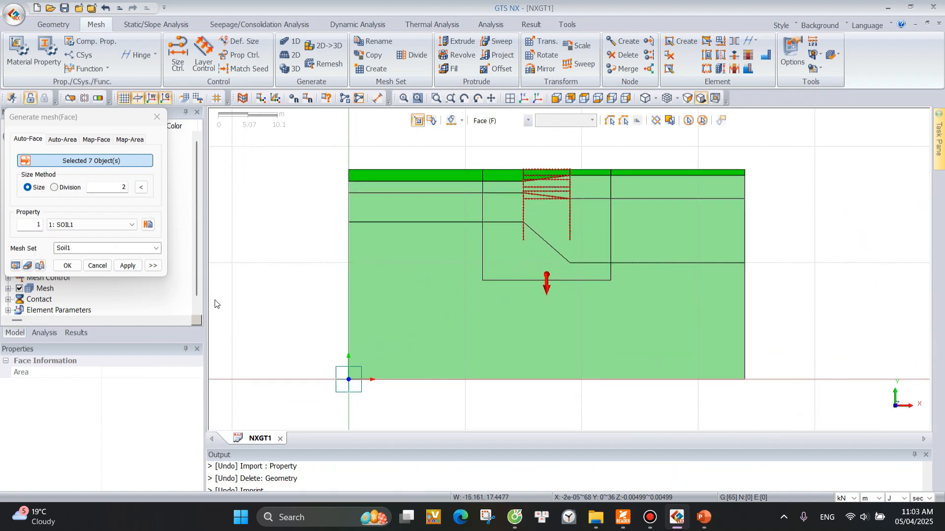
pyautogui.click(129, 268)
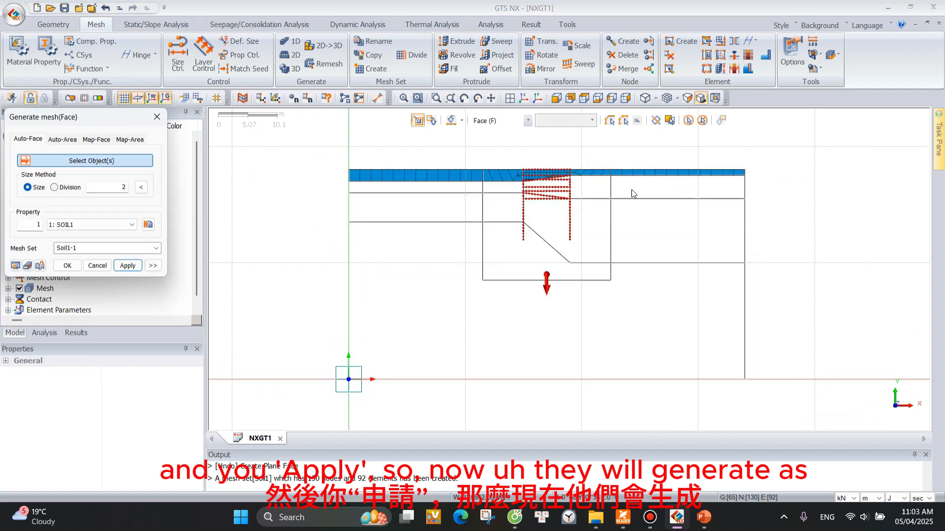
# Inspect the Soil1 mesh around the walls and measure the distance between the first two surface nodes starting at the wall nearest the origin.
pyautogui.scroll(2, 553, 157)
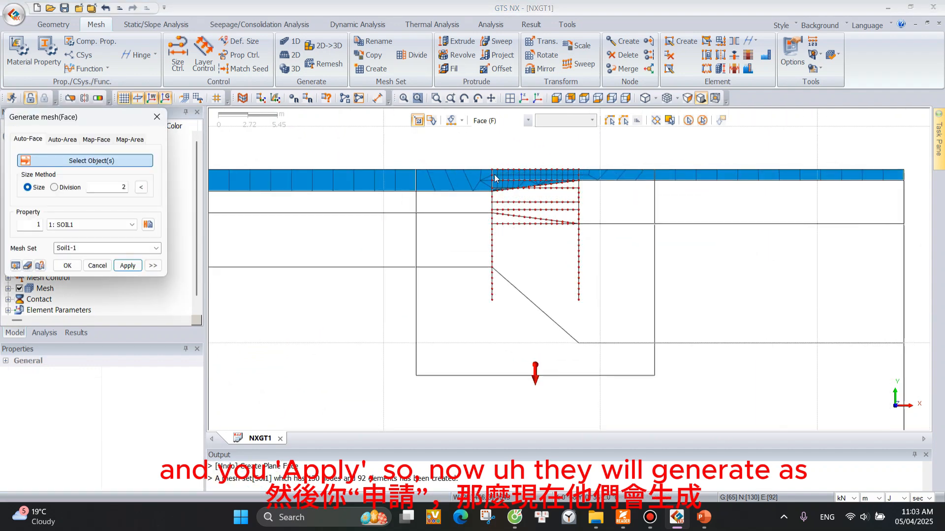
pyautogui.scroll(2, 495, 178)
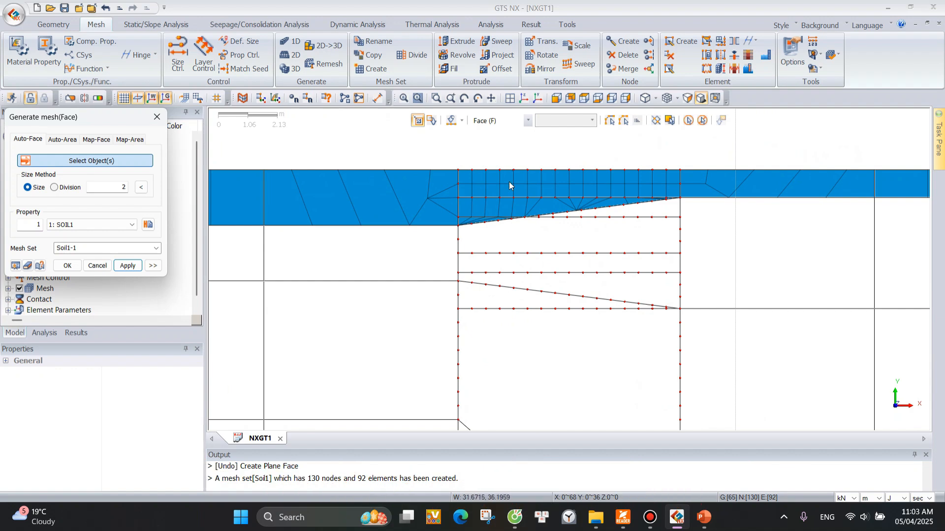
pyautogui.scroll(-3, 615, 185)
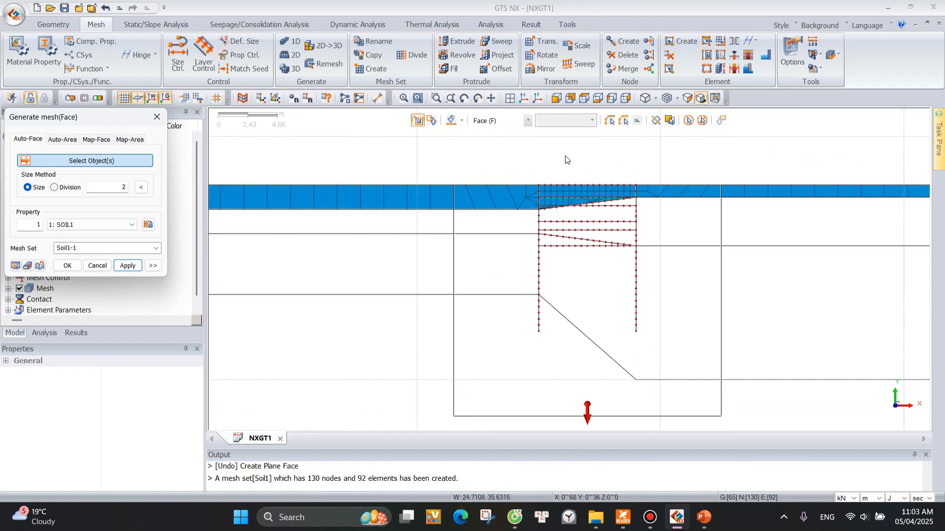
pyautogui.scroll(-2, 474, 182)
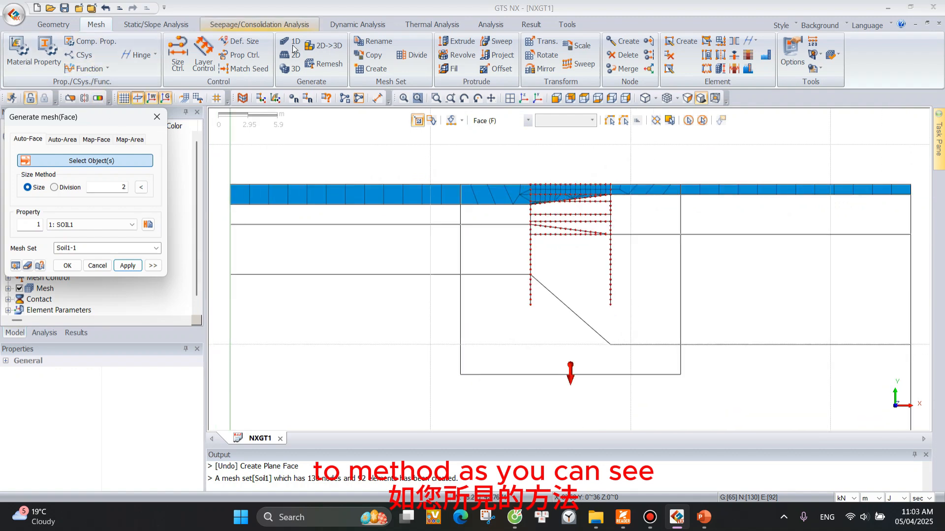
pyautogui.click(377, 98)
pyautogui.scroll(1, 498, 187)
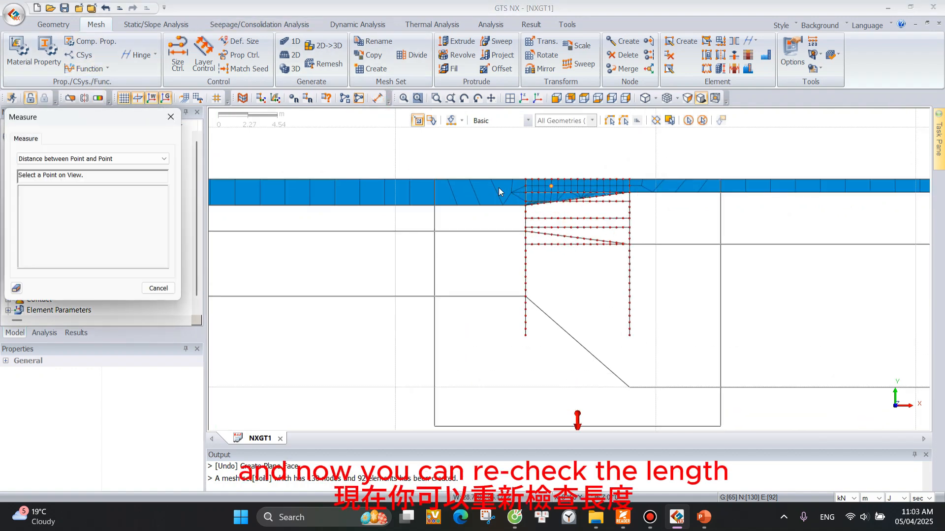
pyautogui.scroll(5, 534, 168)
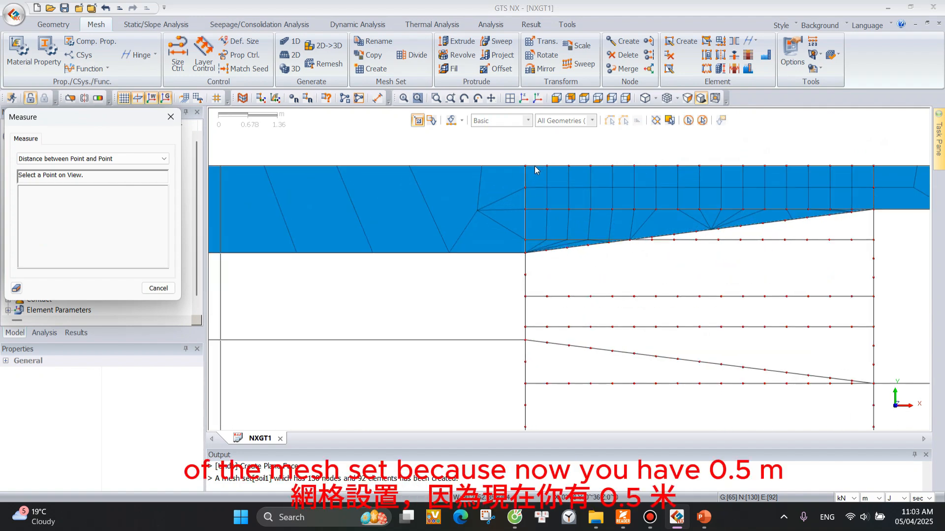
pyautogui.scroll(1, 536, 170)
pyautogui.click(521, 162)
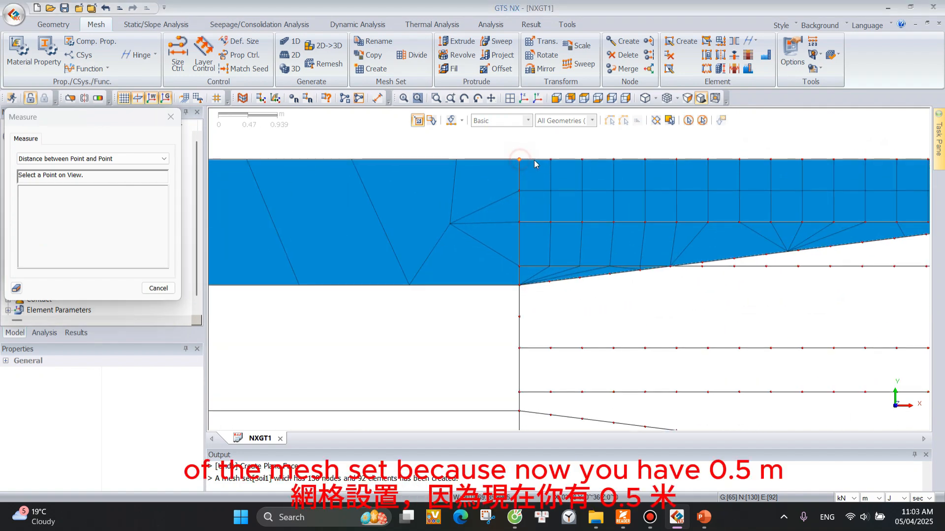
pyautogui.click(552, 161)
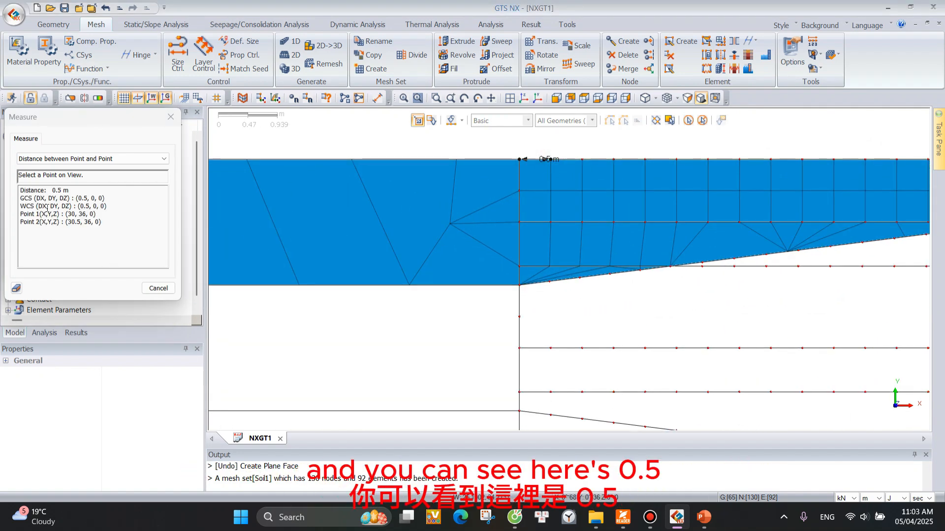
pyautogui.doubleClick(54, 191)
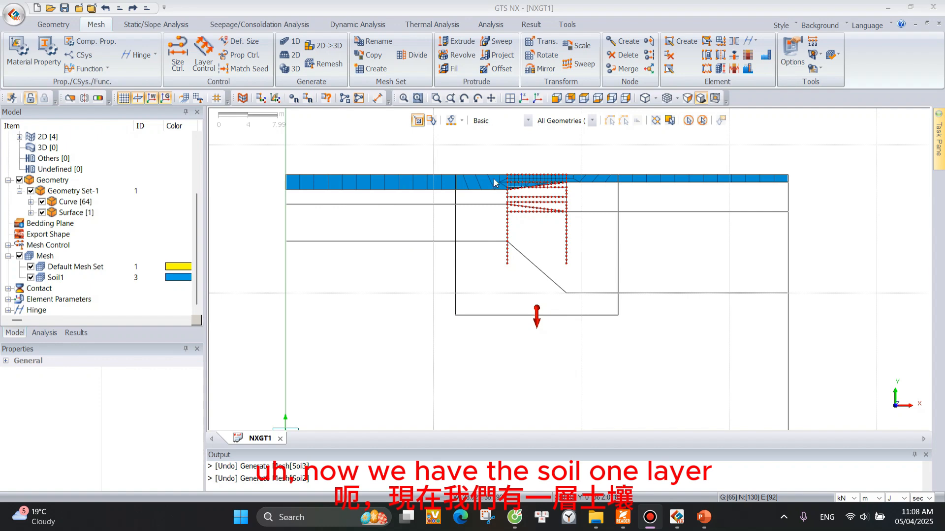
# Select the Soil1 mesh set and examine its extent inside and outside the excavation zone between the walls.
pyautogui.click(56, 277)
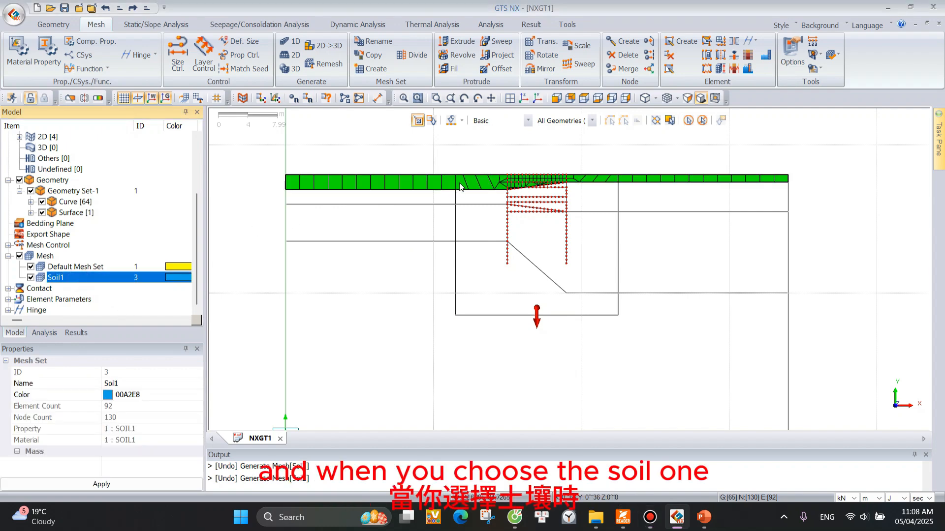
pyautogui.scroll(2, 473, 184)
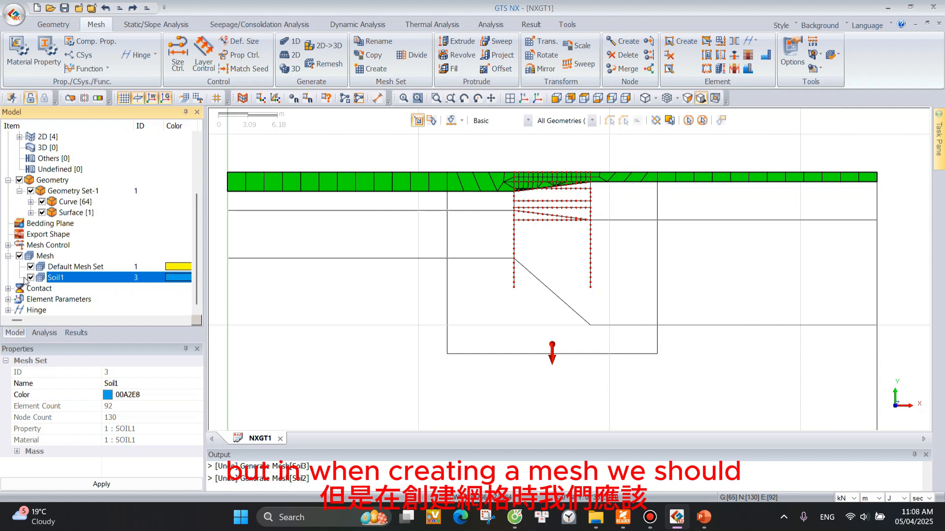
pyautogui.scroll(6, 535, 165)
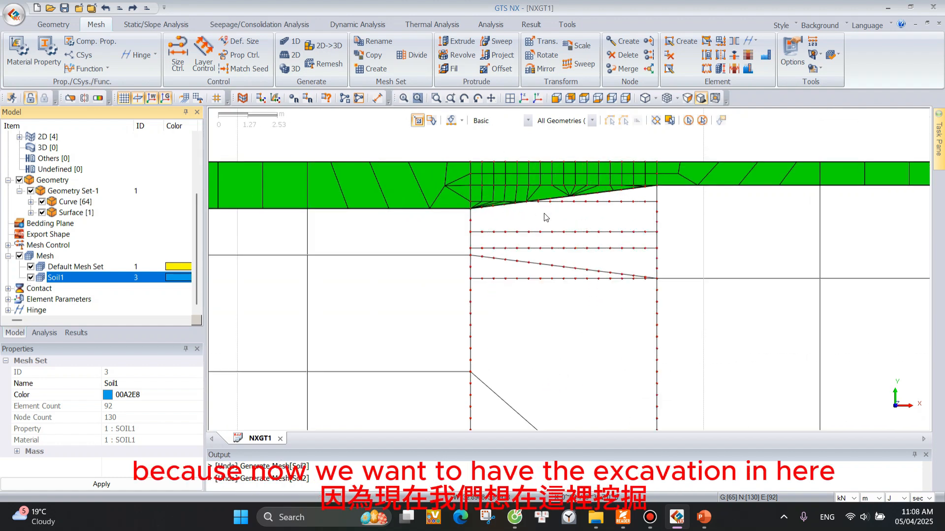
pyautogui.scroll(-7, 545, 217)
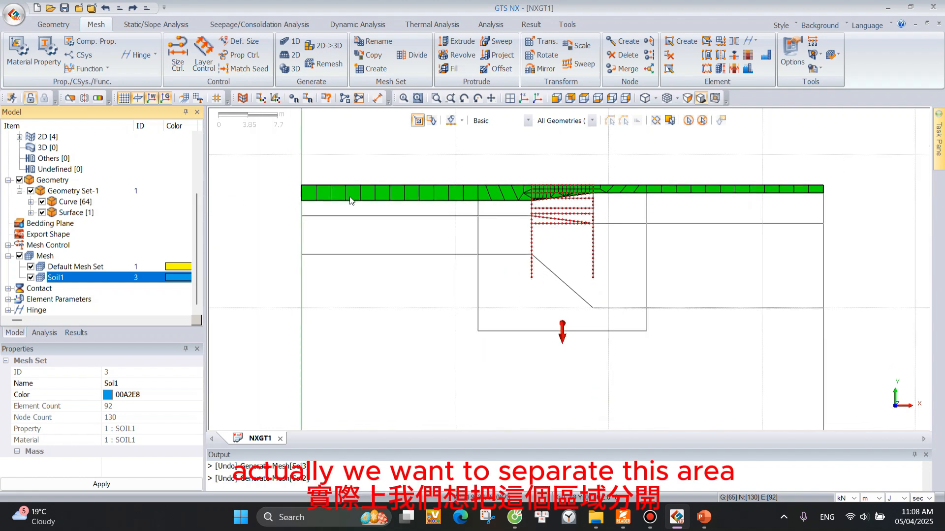
pyautogui.scroll(4, 562, 188)
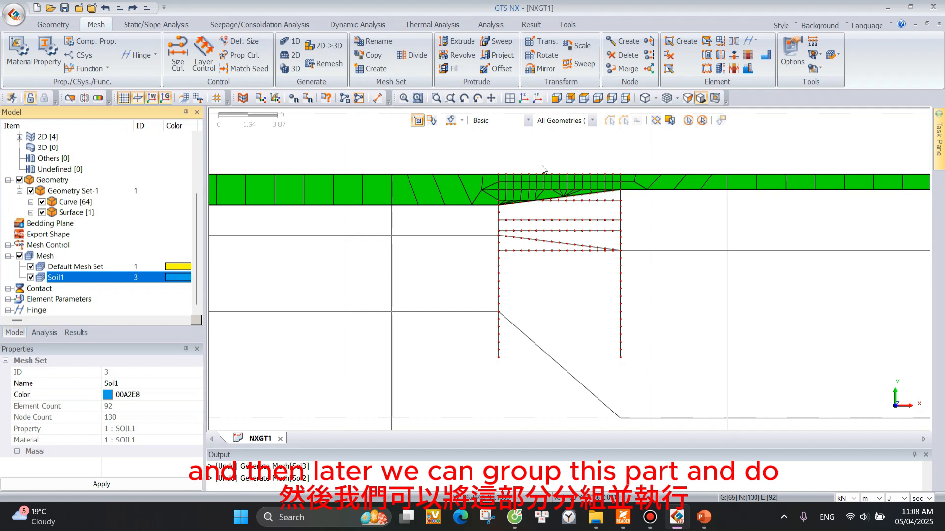
pyautogui.scroll(-2, 545, 174)
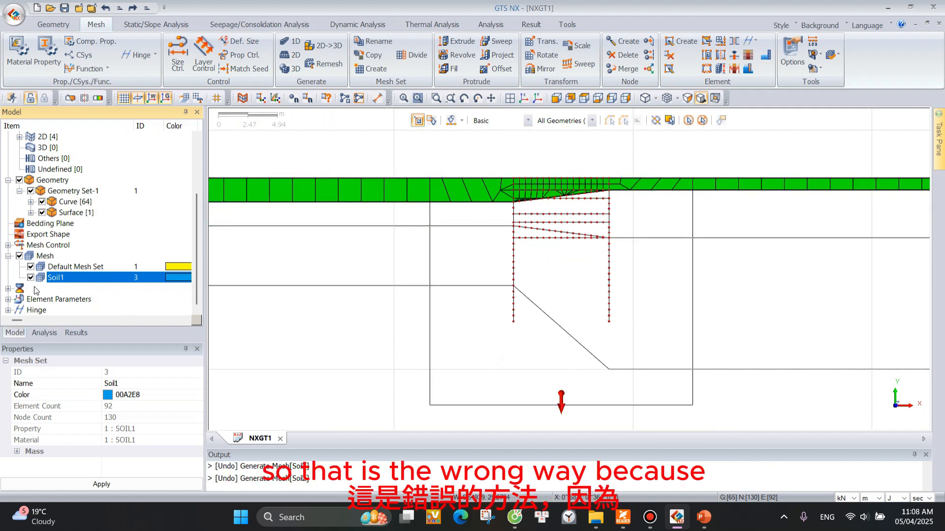
pyautogui.scroll(-3, 564, 184)
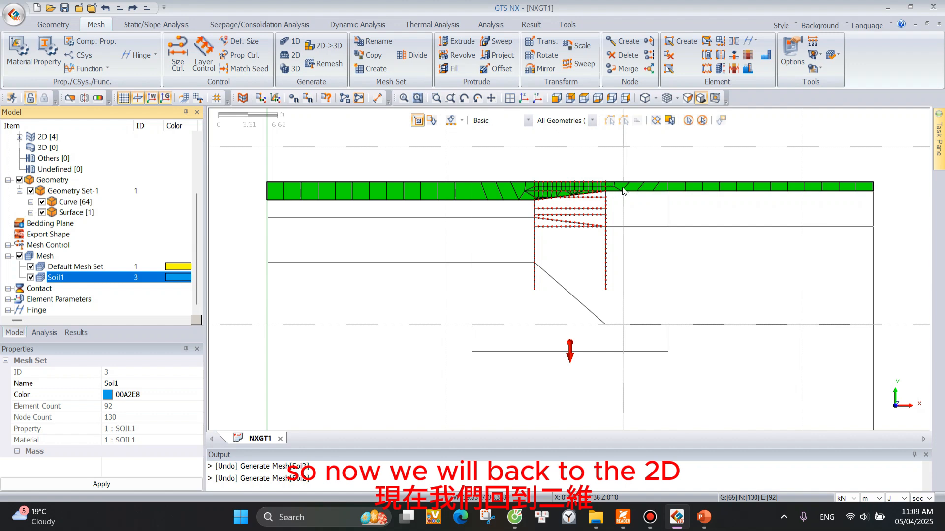
# Undo the combined Soil1 mesh generation and display the geometry surfaces again.
pyautogui.click(106, 9)
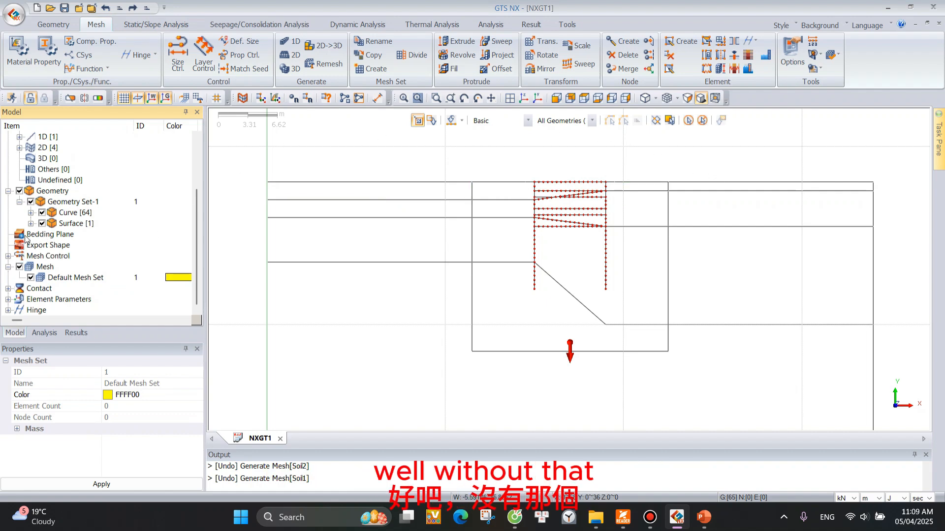
pyautogui.click(19, 191)
pyautogui.click(19, 190)
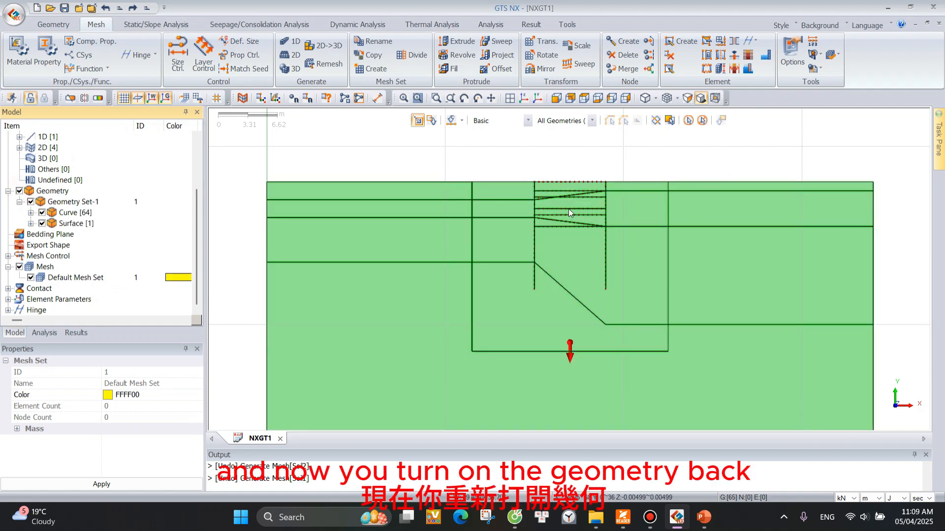
# Set up a new Auto-Face 2D mesh with element size 2, property SOIL1 and mesh set name Soil1.
pyautogui.click(296, 58)
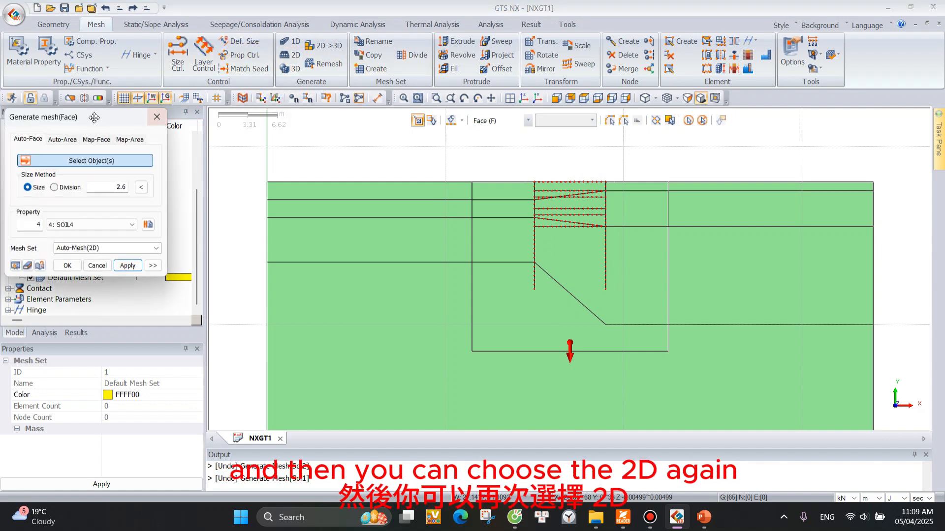
pyautogui.doubleClick(218, 167)
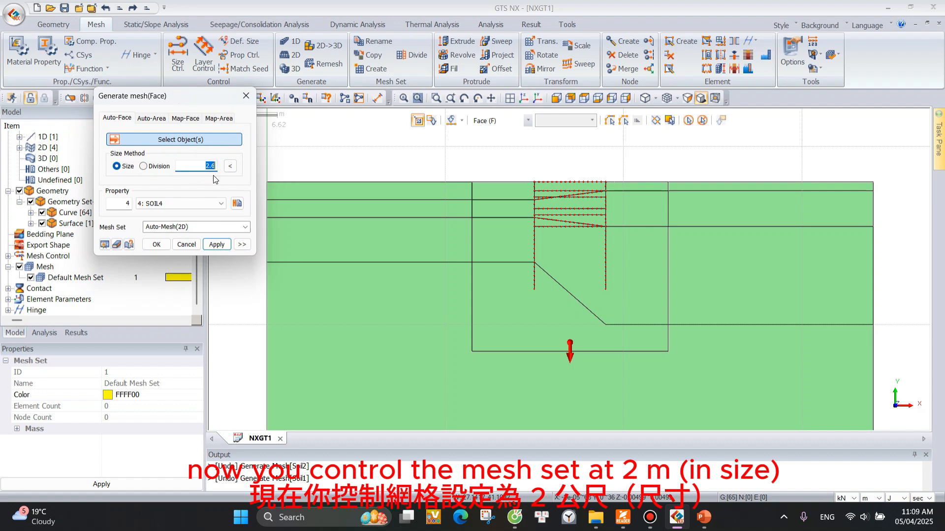
pyautogui.write('2')
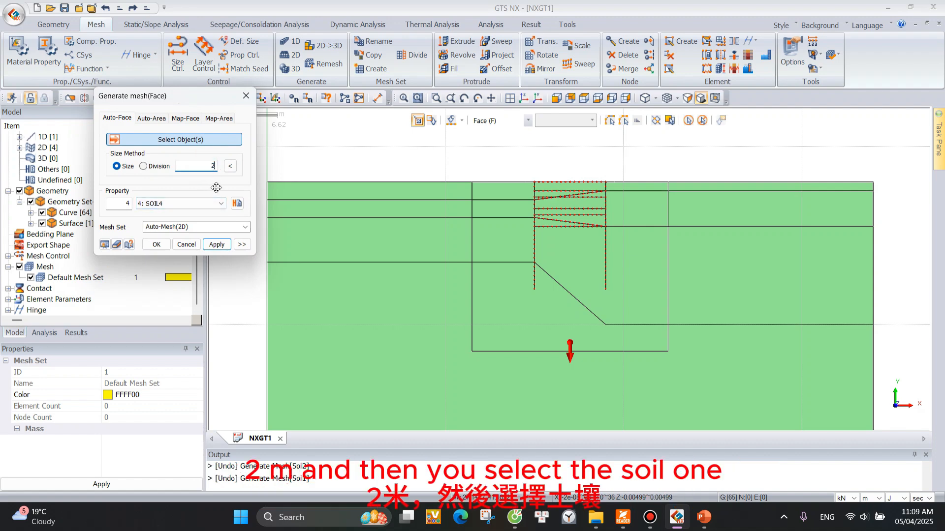
pyautogui.click(211, 203)
pyautogui.click(162, 211)
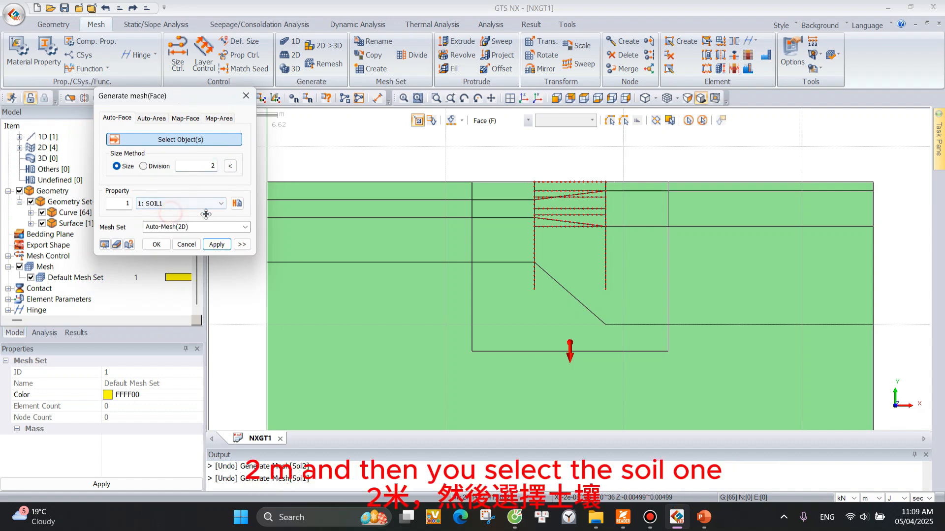
pyautogui.doubleClick(199, 226)
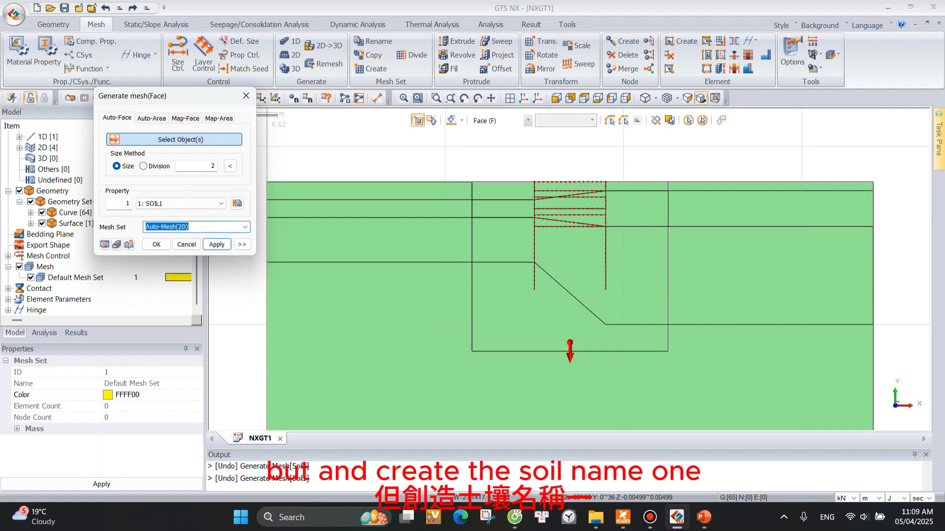
pyautogui.write('Soil1')
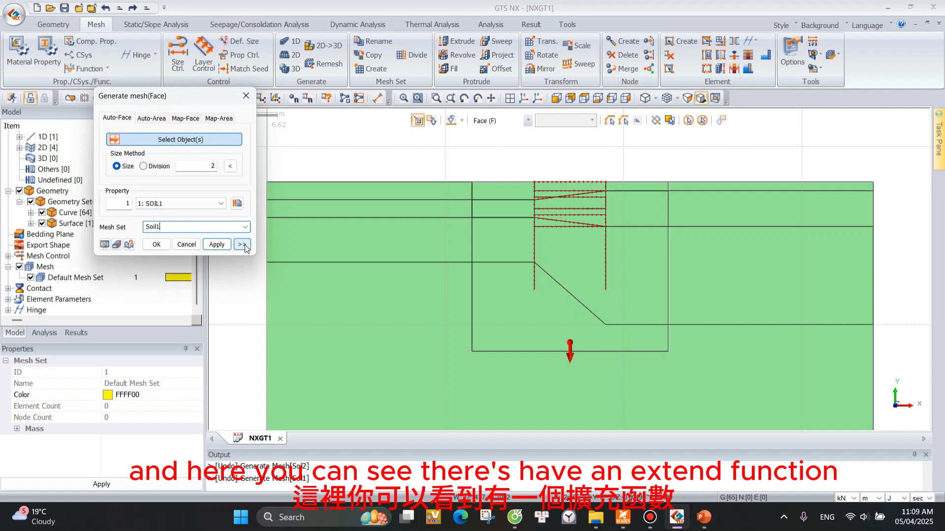
# Enable Register Each Mesh Independently in the advanced options of the face mesh.
pyautogui.click(242, 244)
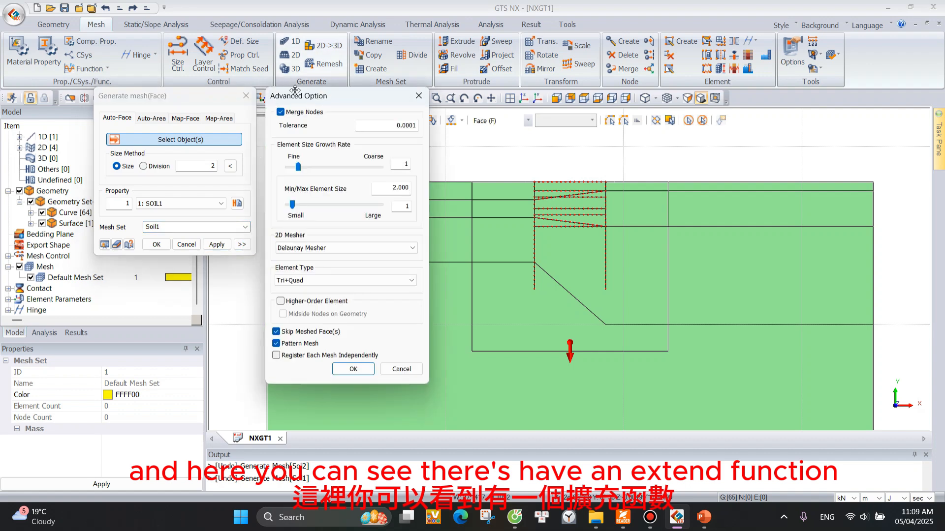
pyautogui.moveTo(295, 102); pyautogui.dragTo(296, 59)
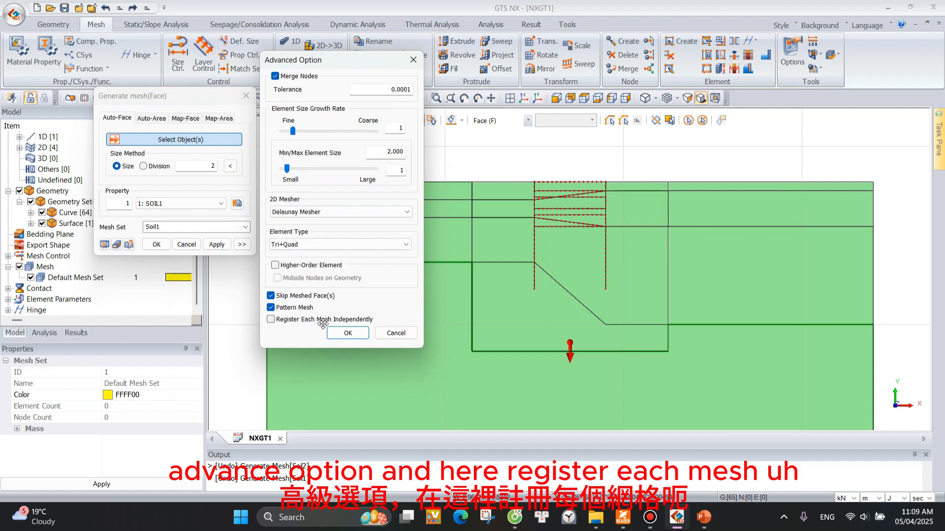
pyautogui.click(271, 319)
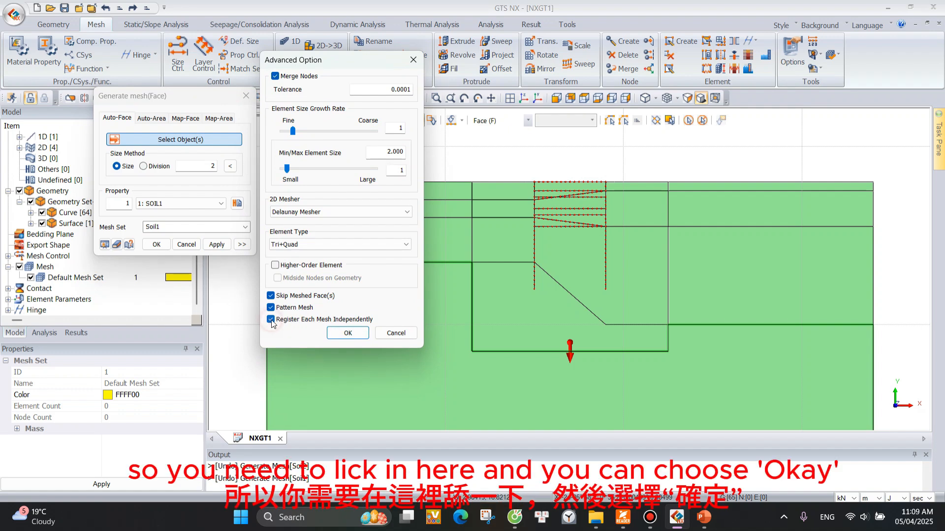
pyautogui.click(348, 333)
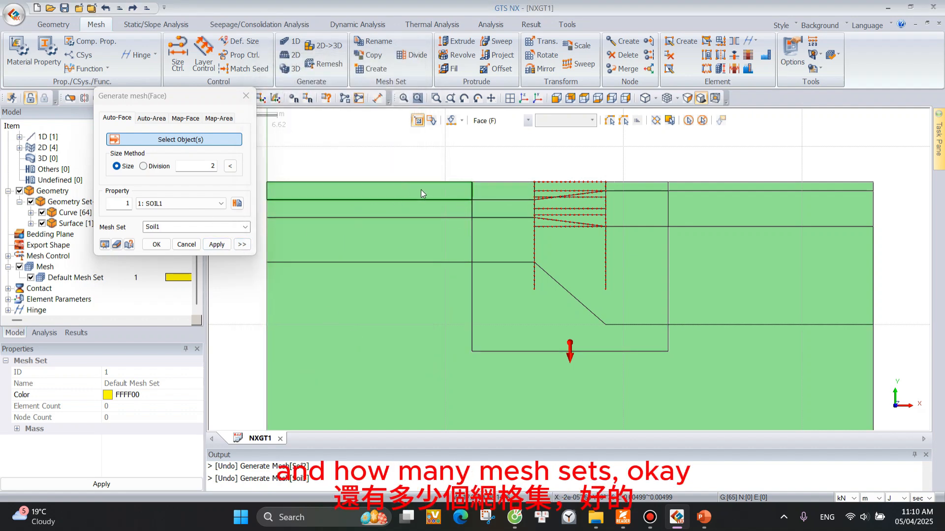
# Select every face of the top soil layer, including the small ones between the walls, and generate their separate Soil1 mesh sets.
pyautogui.click(433, 196)
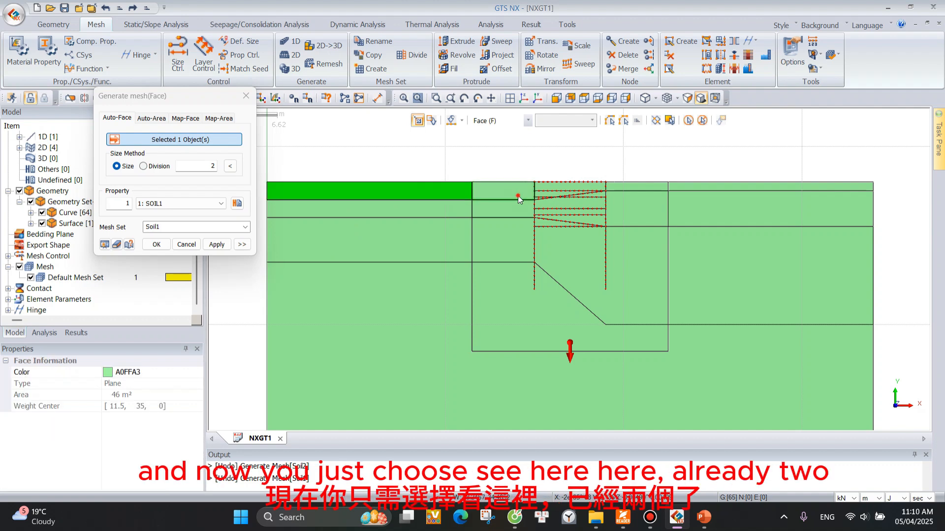
pyautogui.click(517, 196)
pyautogui.scroll(1, 553, 184)
pyautogui.click(563, 187)
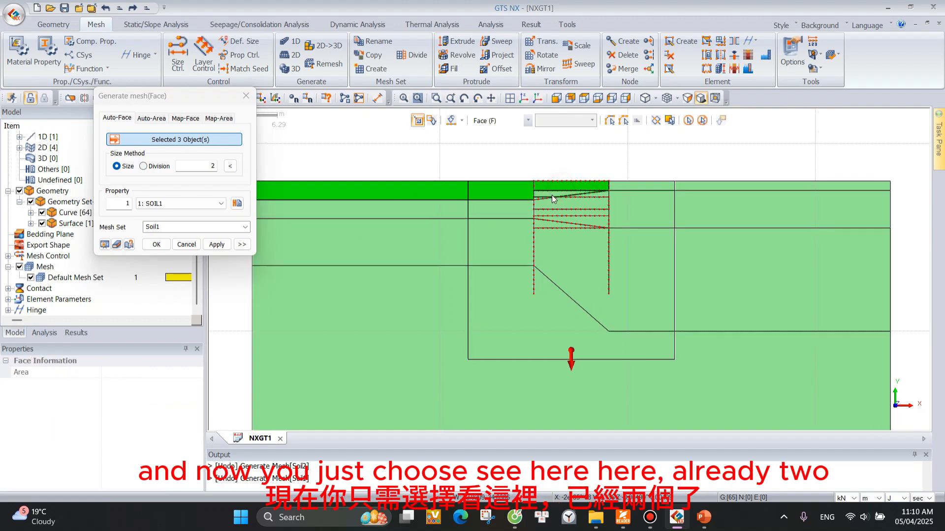
pyautogui.click(553, 194)
pyautogui.scroll(1, 546, 196)
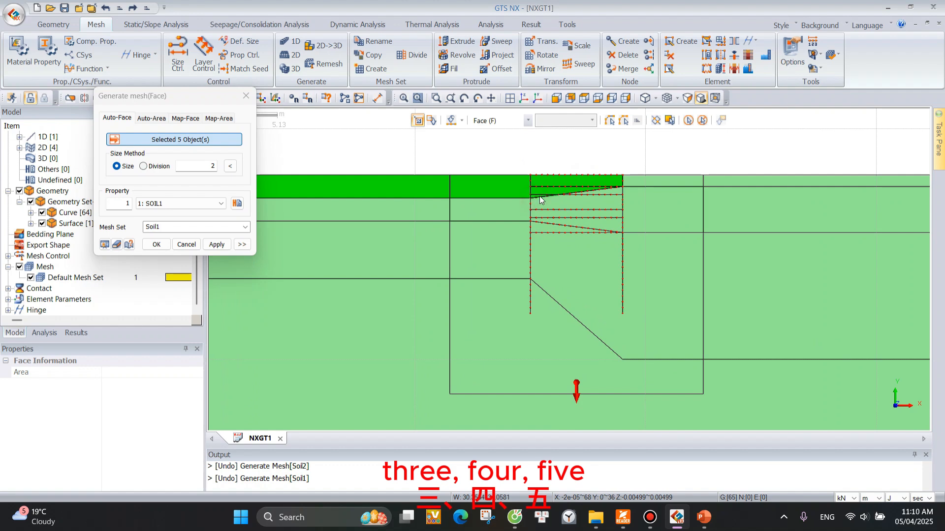
pyautogui.click(665, 180)
pyautogui.click(739, 179)
pyautogui.scroll(-3, 648, 207)
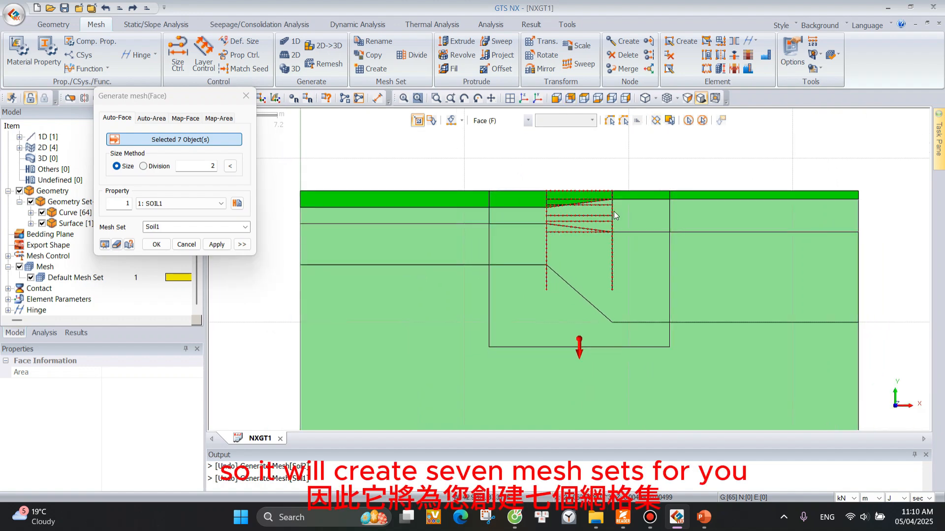
pyautogui.click(217, 245)
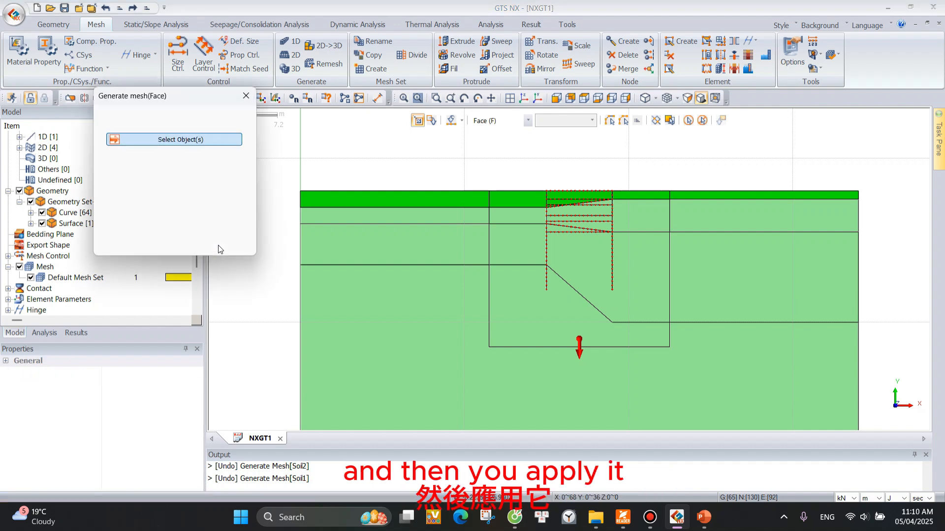
# Examine the separate Soil1 mesh sets in the model tree and across the top layer.
pyautogui.moveTo(167, 96); pyautogui.dragTo(357, 130)
pyautogui.scroll(-3, 103, 225)
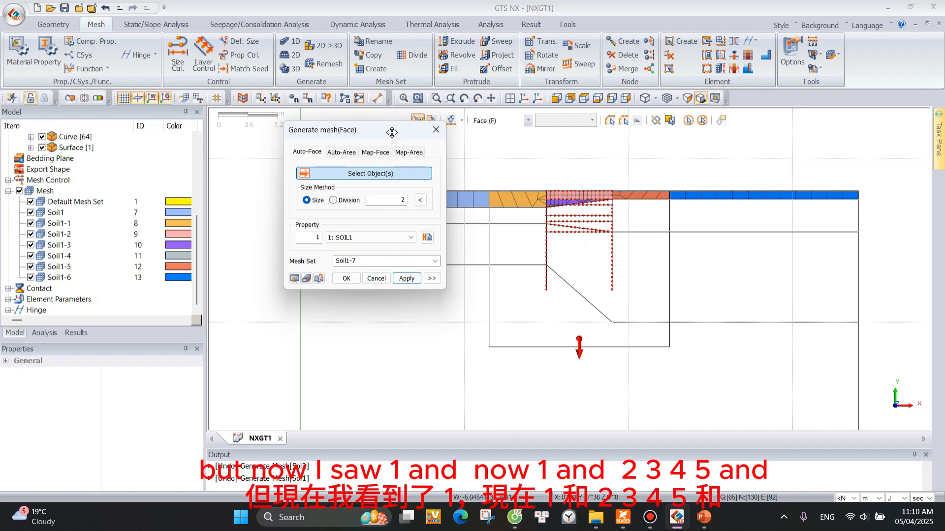
pyautogui.moveTo(408, 129); pyautogui.dragTo(210, 57)
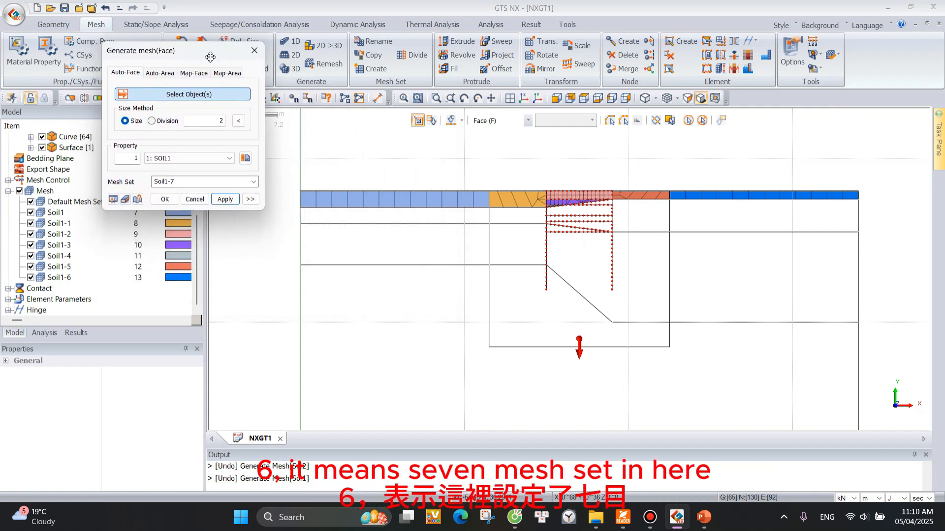
pyautogui.scroll(1, 464, 204)
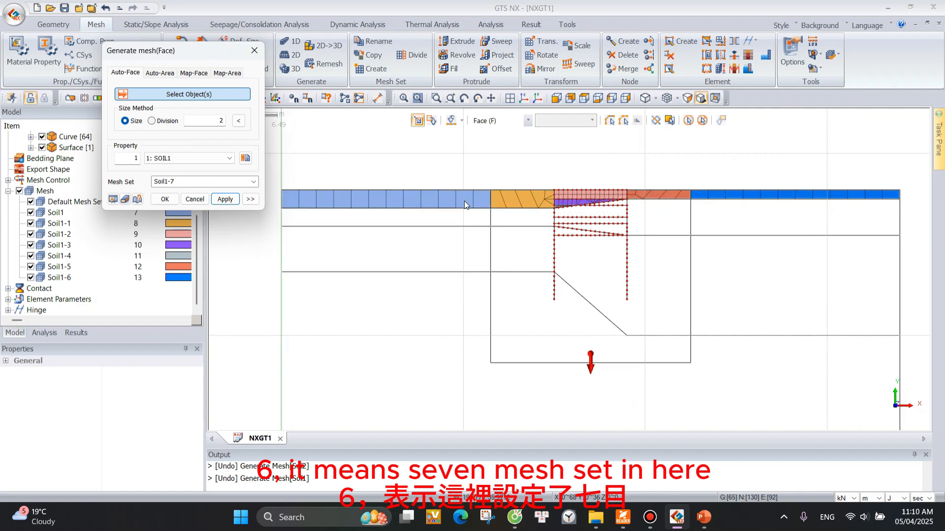
# Set the selection filter to Basic with Face (A) and show the geometry again.
pyautogui.click(487, 120)
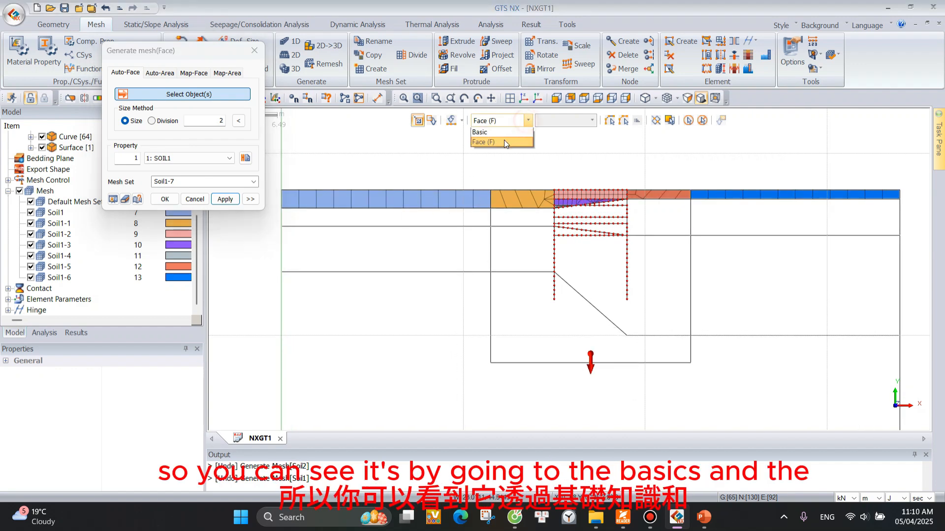
pyautogui.click(504, 140)
pyautogui.click(591, 120)
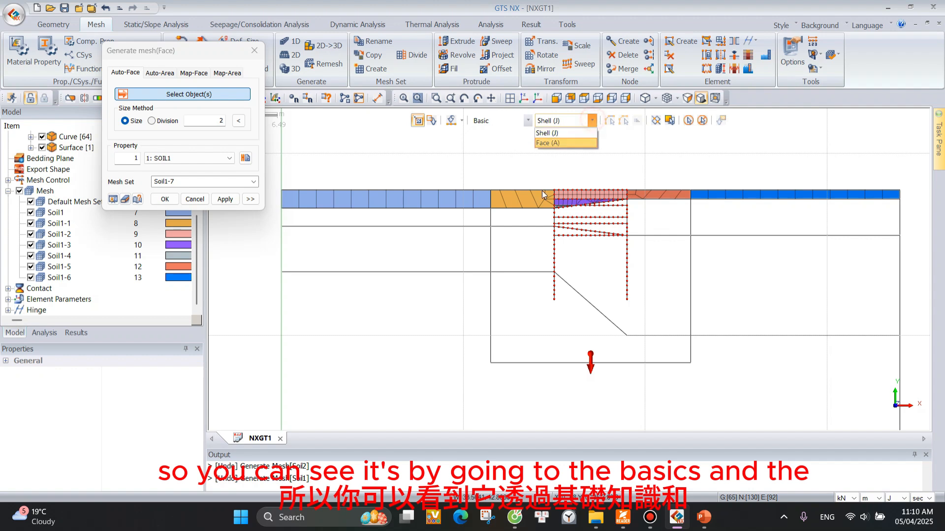
pyautogui.click(558, 143)
pyautogui.click(591, 120)
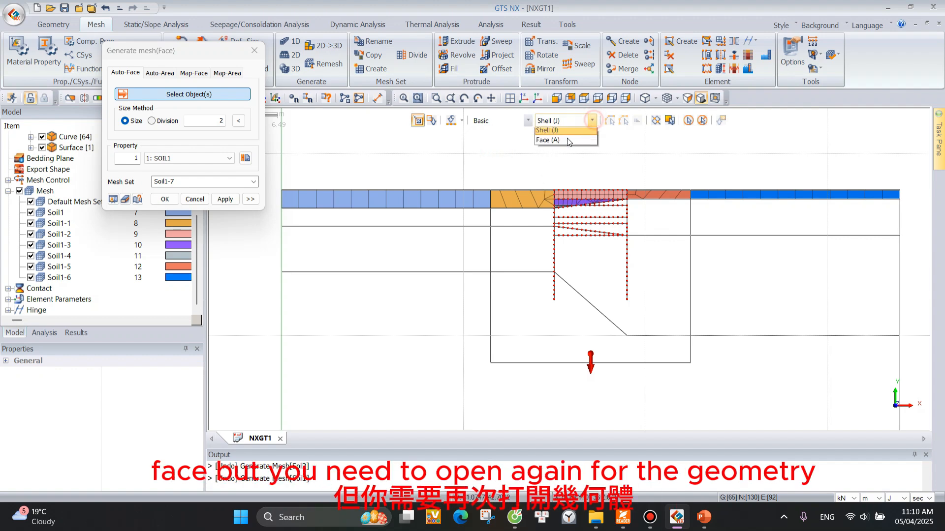
pyautogui.click(558, 143)
pyautogui.scroll(5, 31, 177)
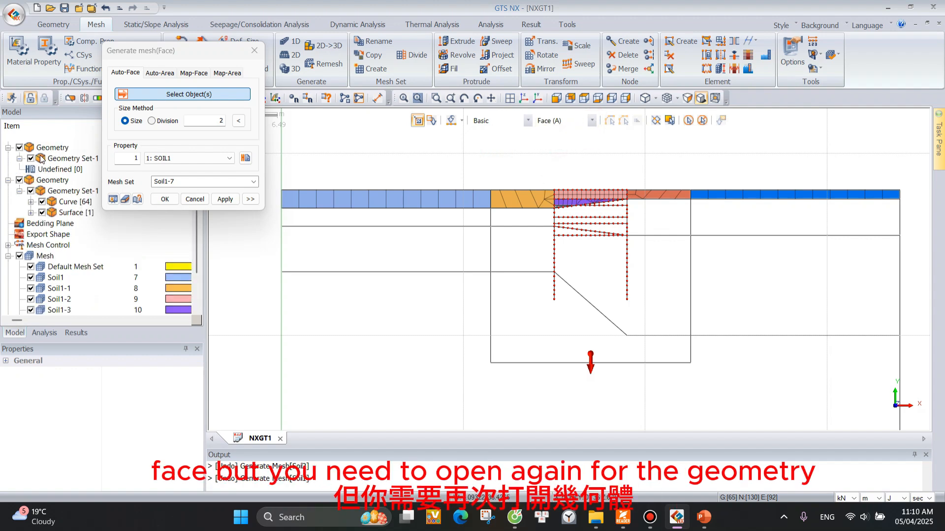
pyautogui.click(19, 267)
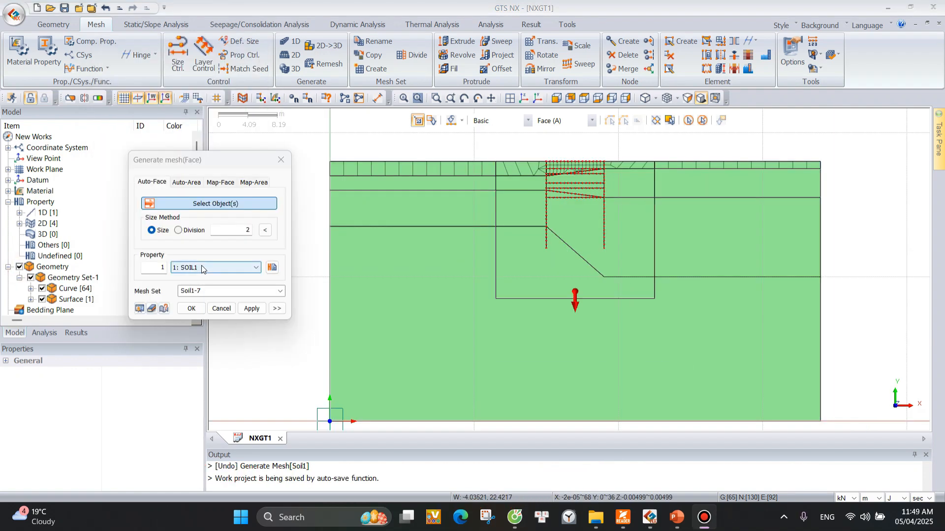
# Set the face mesh to size 2, property SOIL2 and mesh set name Soil2, keeping each mesh registered independently.
pyautogui.moveTo(243, 232); pyautogui.dragTo(264, 228)
pyautogui.doubleClick(242, 230)
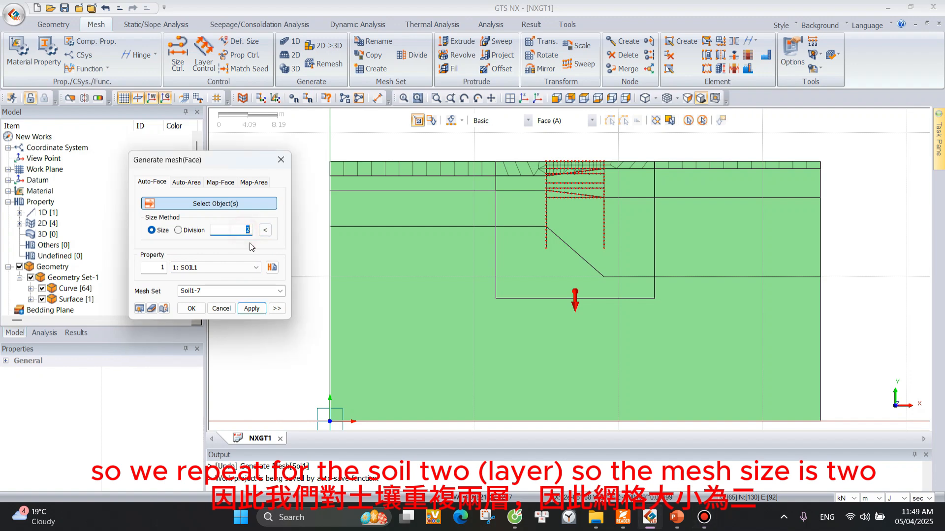
pyautogui.click(255, 268)
pyautogui.click(196, 285)
pyautogui.doubleClick(212, 292)
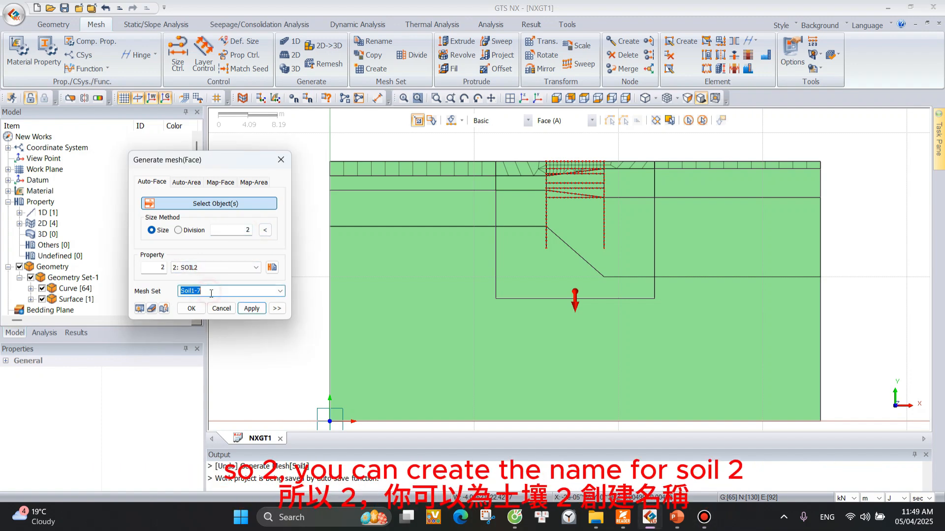
pyautogui.write('Soi')
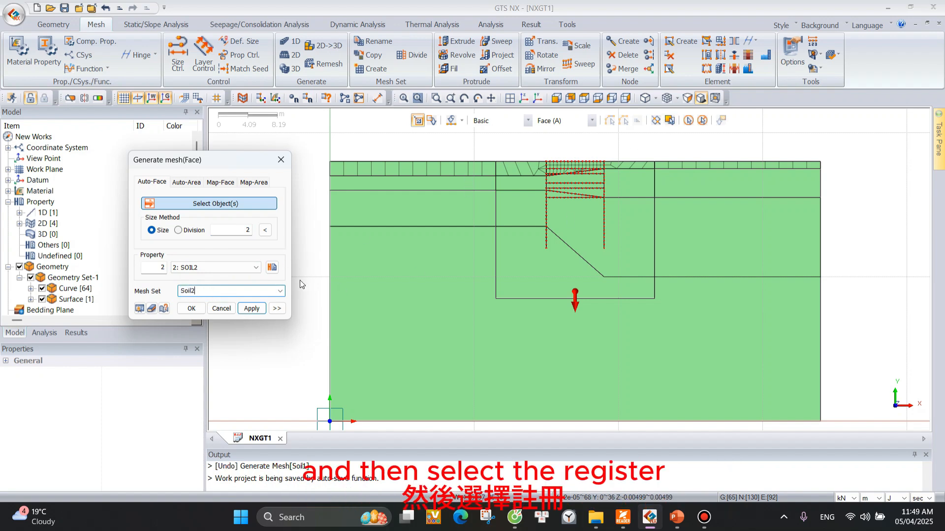
pyautogui.click(277, 308)
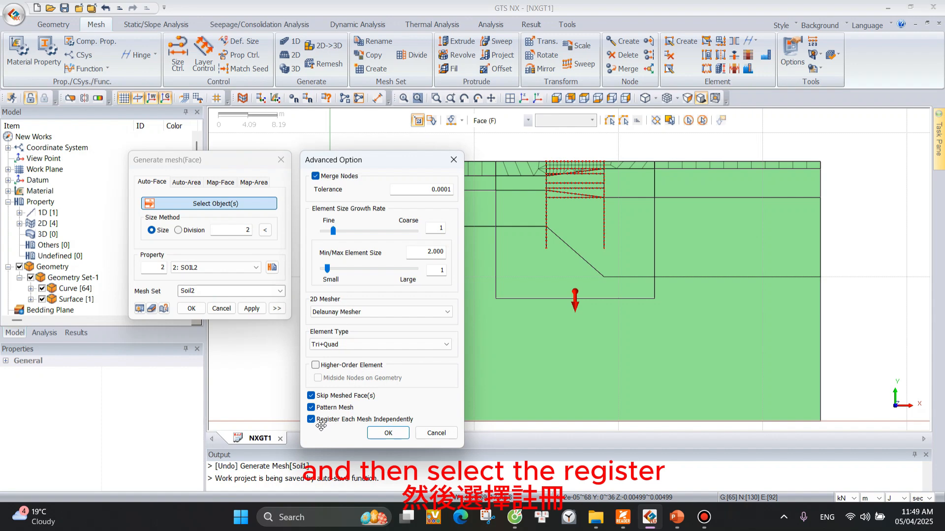
pyautogui.click(388, 433)
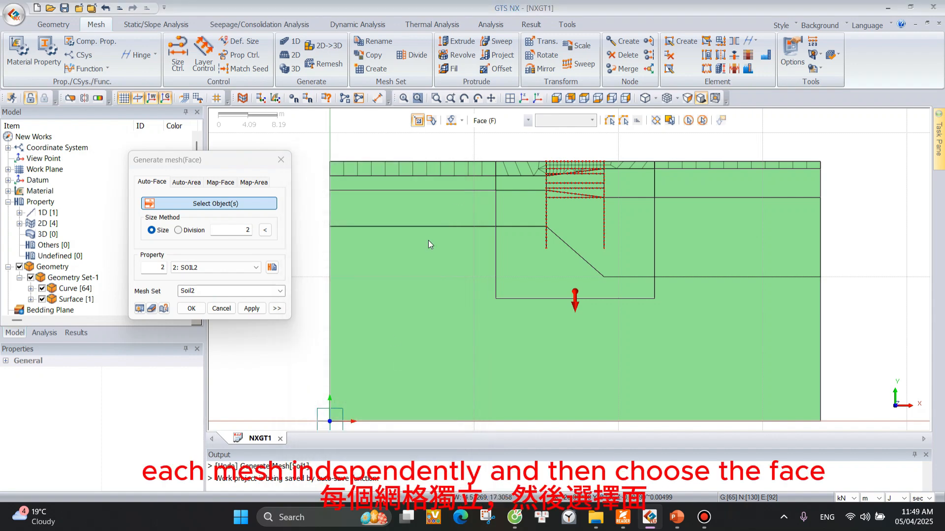
# Select all faces of the second soil layer across the model, including those between the walls, and generate their Soil2 mesh sets.
pyautogui.click(447, 182)
pyautogui.click(521, 183)
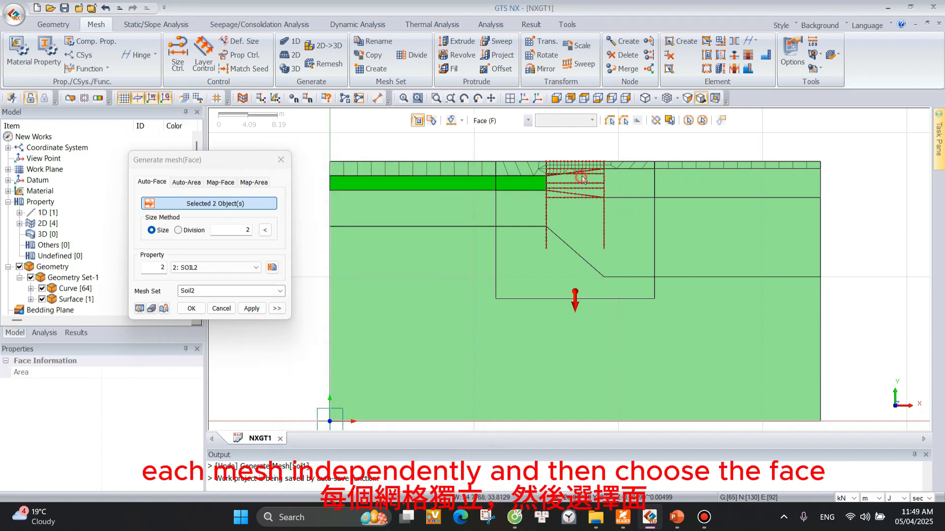
pyautogui.scroll(5, 577, 167)
pyautogui.click(640, 161)
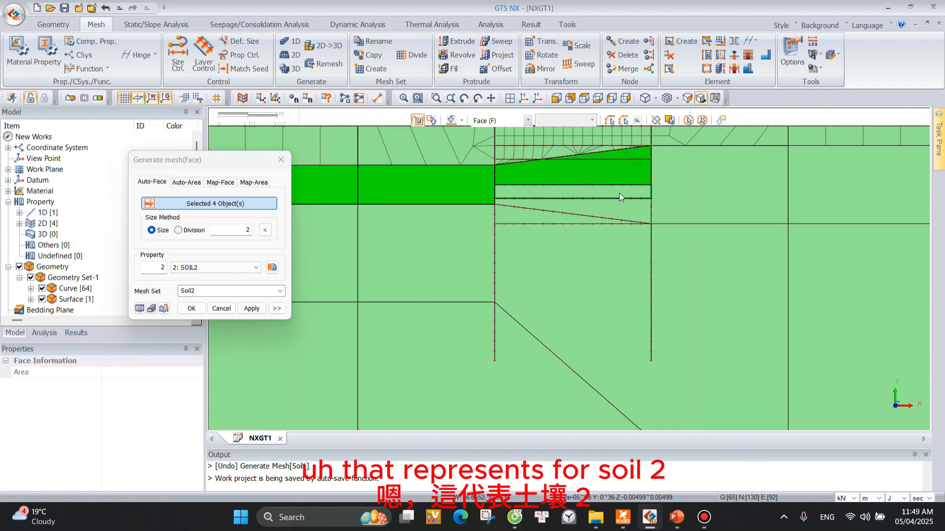
pyautogui.click(609, 193)
pyautogui.click(612, 205)
pyautogui.click(707, 200)
pyautogui.scroll(-2, 743, 187)
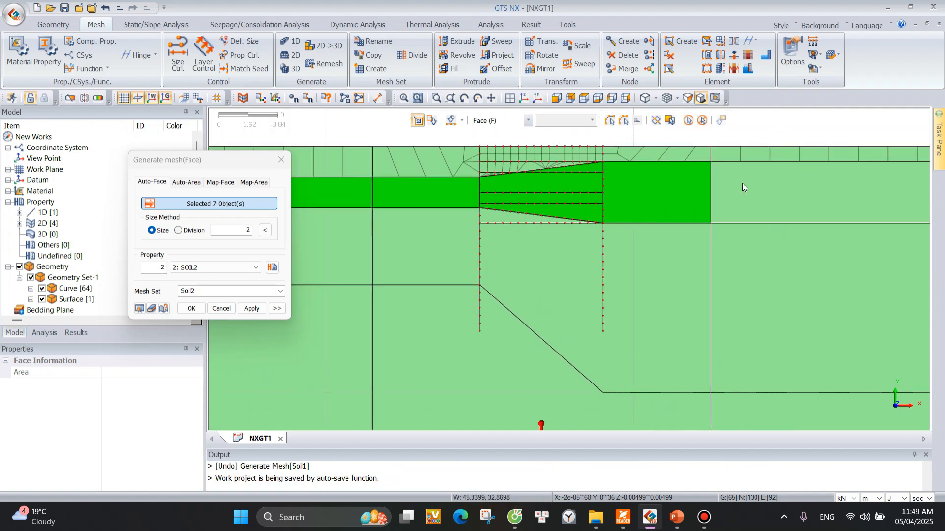
pyautogui.click(743, 187)
pyautogui.scroll(-3, 689, 196)
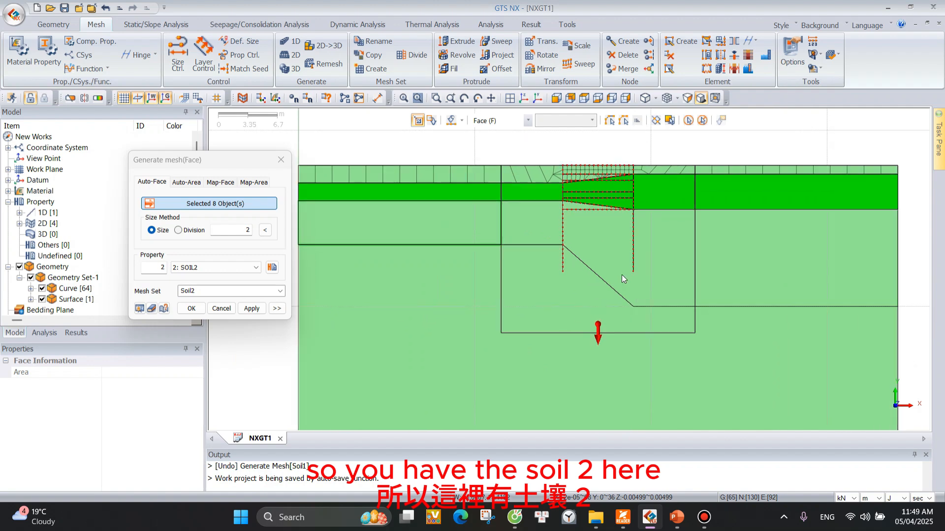
pyautogui.click(251, 310)
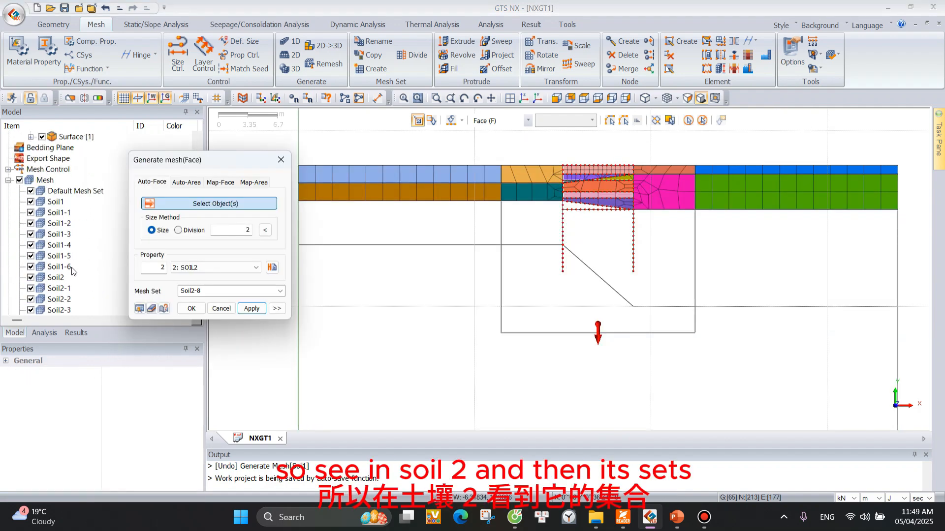
# Set the face mesh property to SOIL3 and turn the geometry display back on.
pyautogui.scroll(-3, 73, 268)
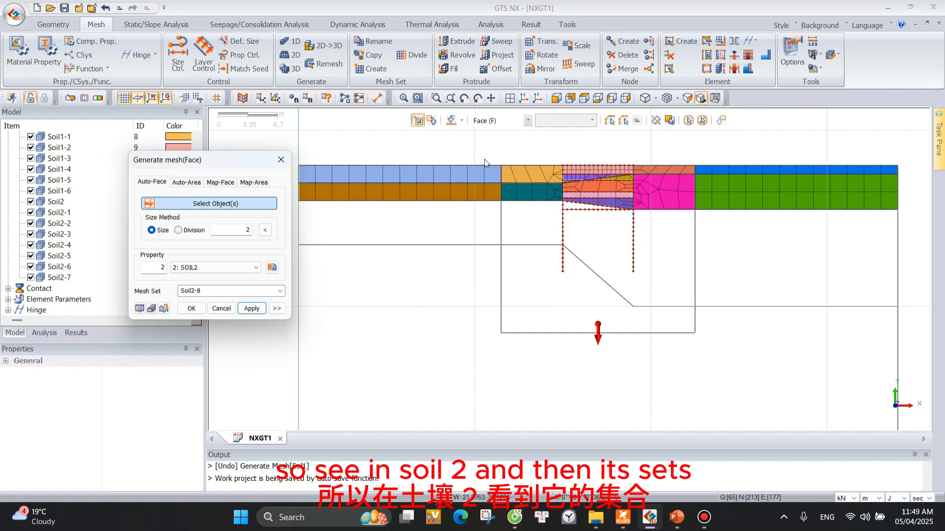
pyautogui.click(204, 267)
pyautogui.click(202, 281)
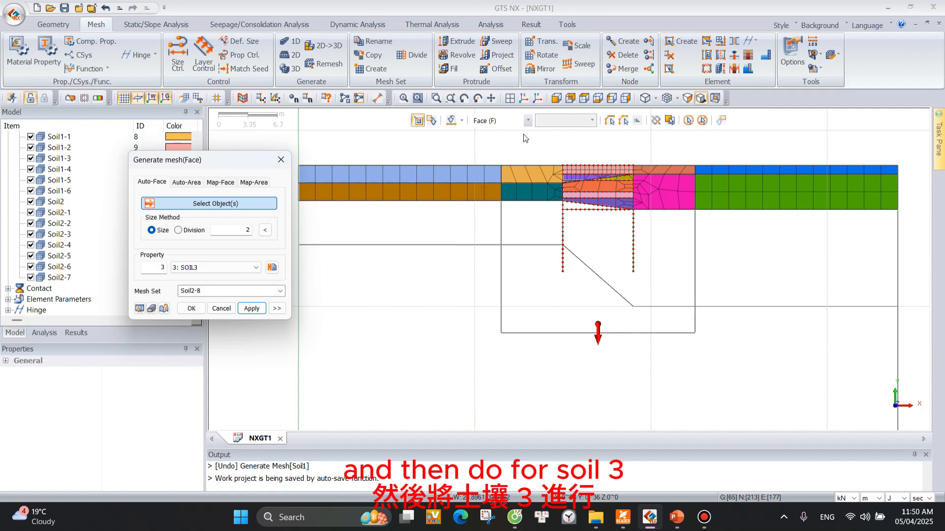
pyautogui.scroll(10, 59, 222)
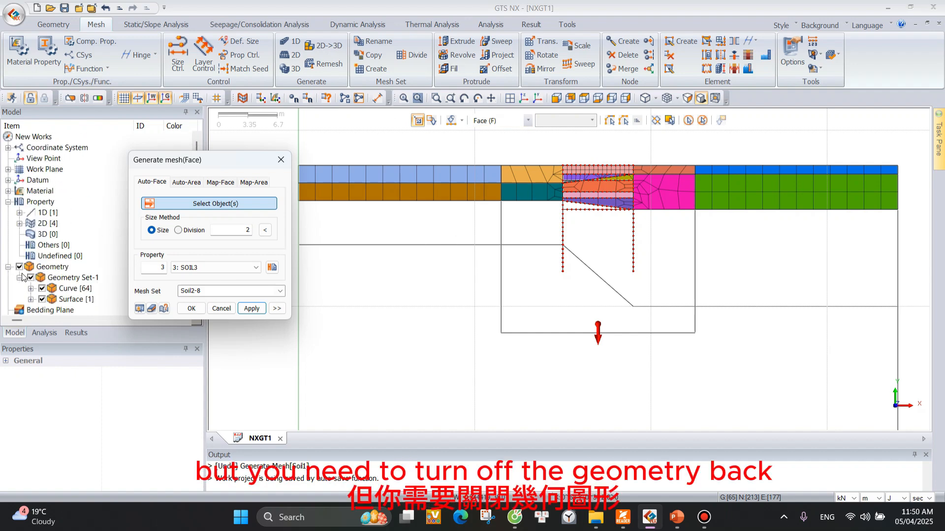
pyautogui.click(19, 267)
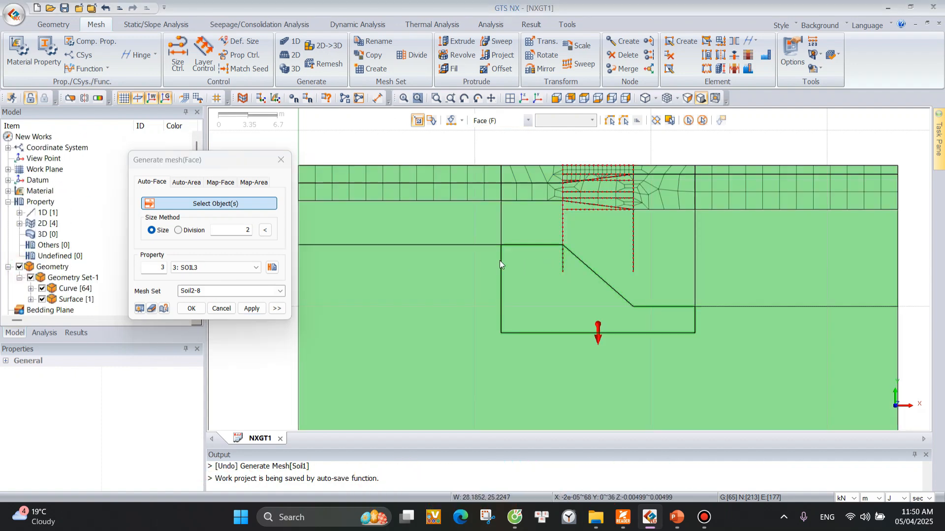
# Select the five faces of the third soil layer across the model, name the mesh set Soil3 and generate the meshes.
pyautogui.click(440, 219)
pyautogui.click(546, 219)
pyautogui.click(585, 222)
pyautogui.click(576, 205)
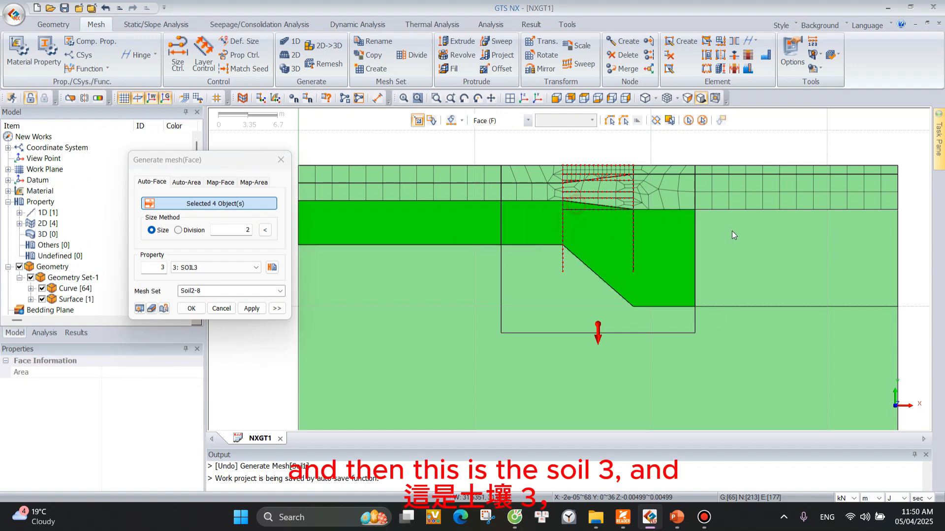
pyautogui.click(732, 231)
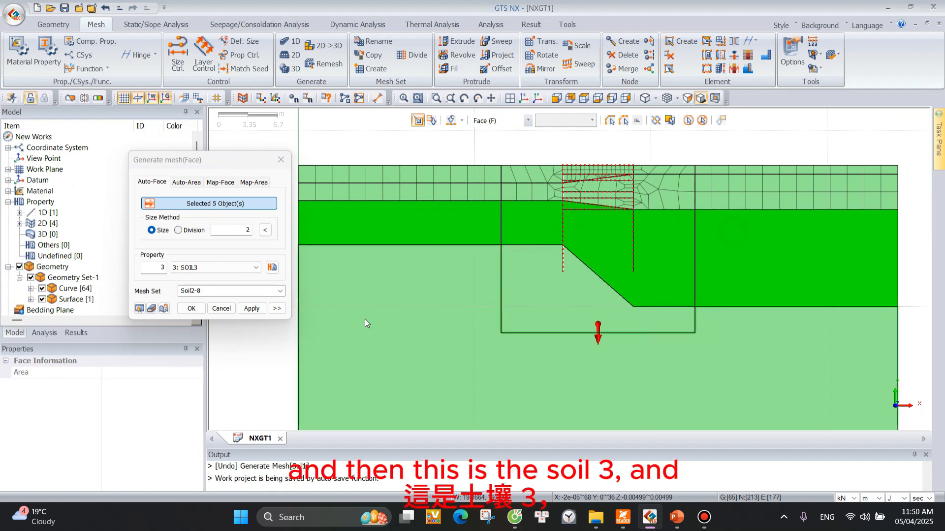
pyautogui.click(204, 291)
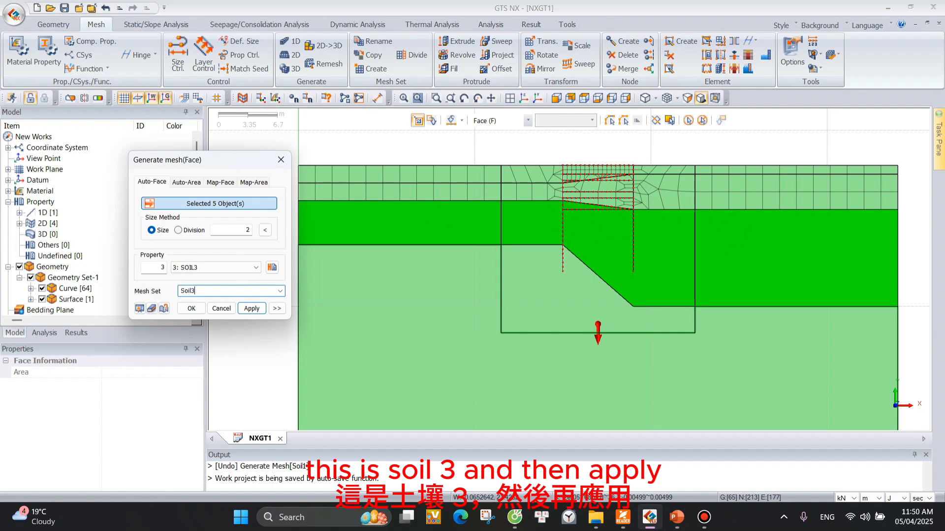
pyautogui.click(251, 308)
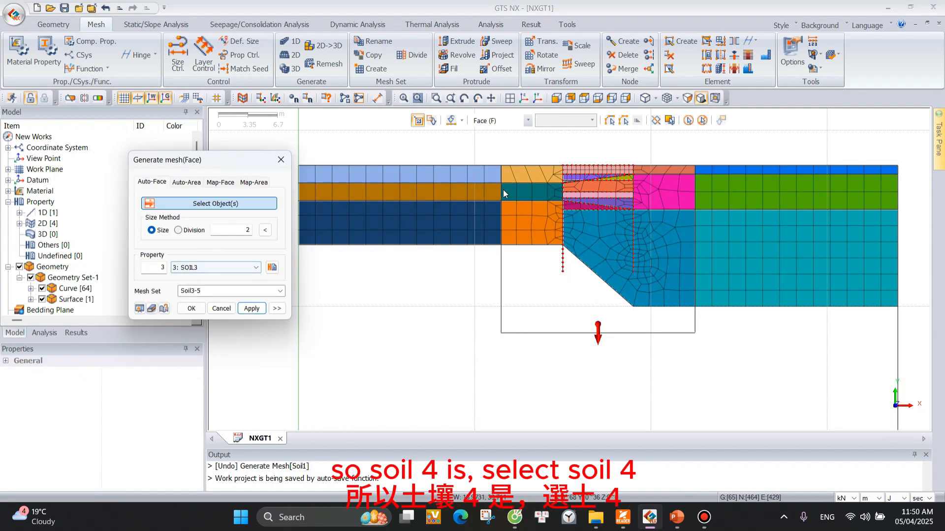
# Set the face mesh property to SOIL4 and the mesh set name to Soil4, and show the geometry again.
pyautogui.scroll(-1, 503, 190)
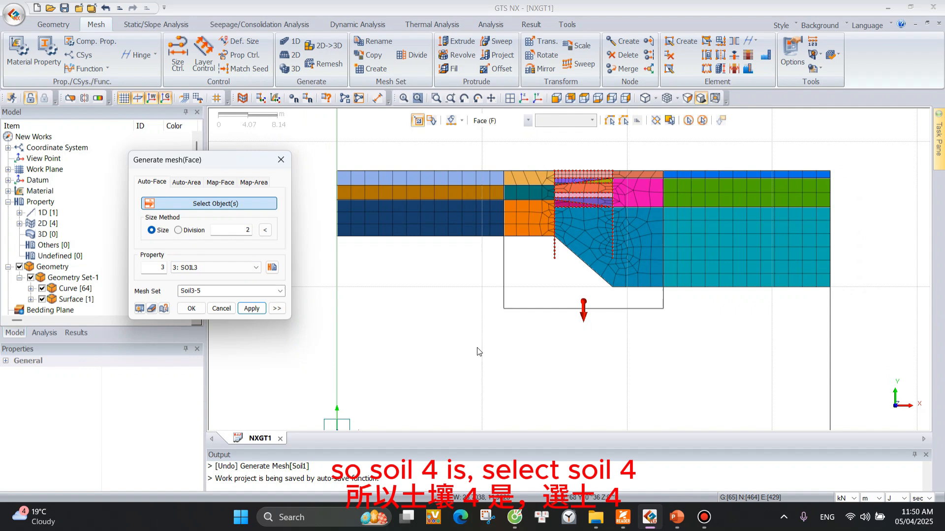
pyautogui.click(211, 267)
pyautogui.click(203, 297)
pyautogui.click(203, 293)
pyautogui.write('So')
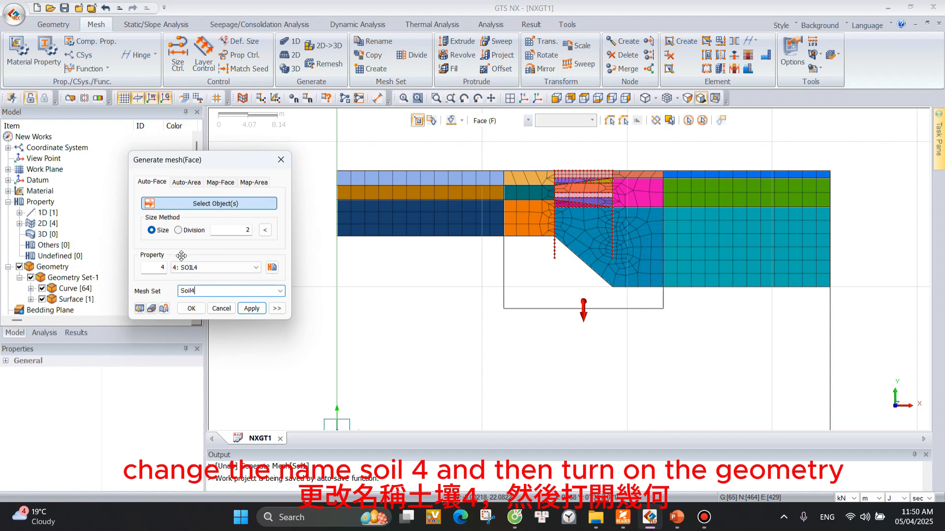
pyautogui.click(19, 266)
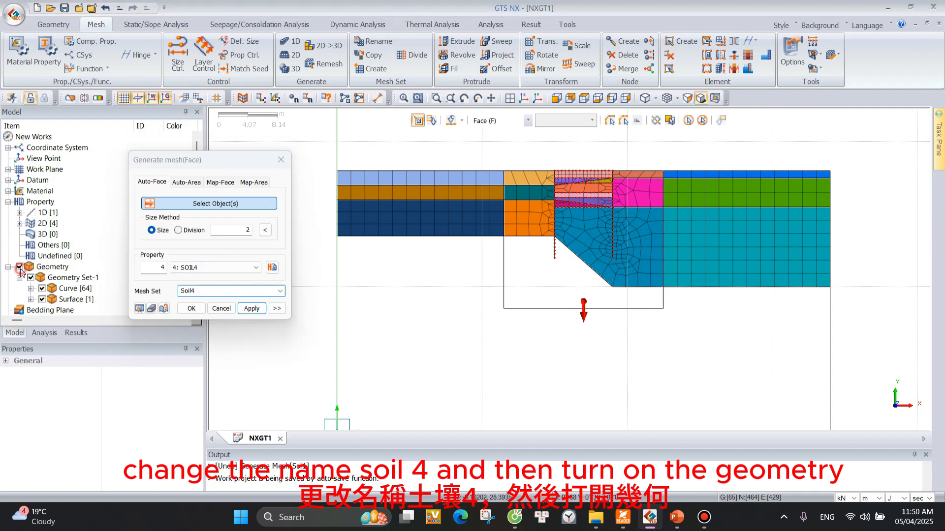
pyautogui.click(19, 267)
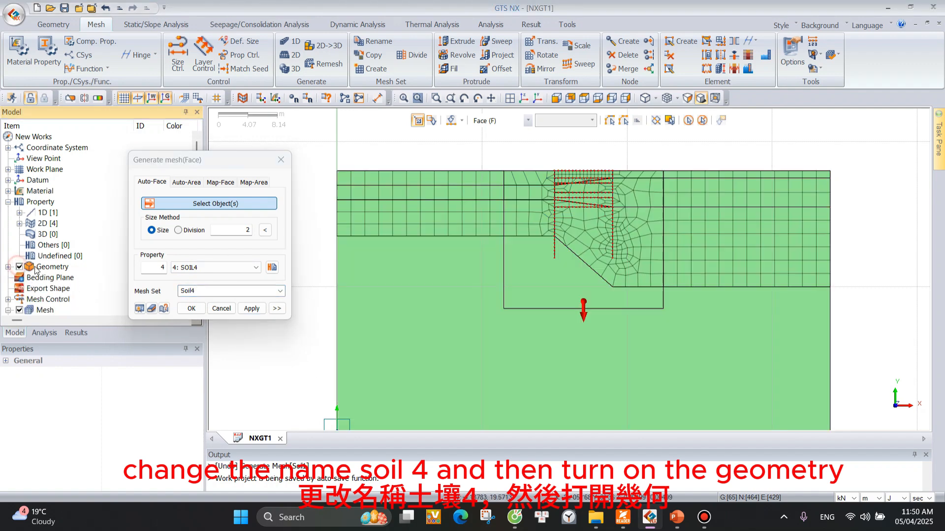
# Select the two faces of the bottom soil layer, generate their Soil4 meshes and finish face meshing.
pyautogui.click(450, 322)
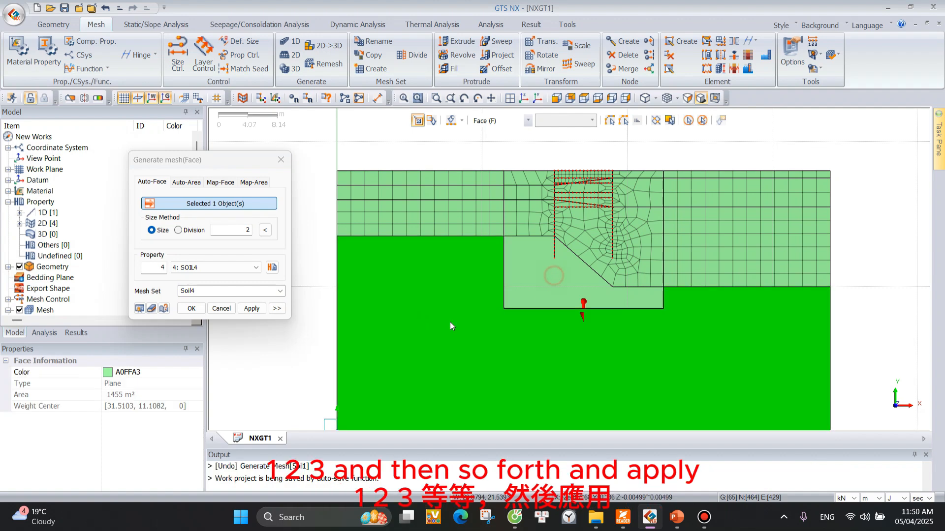
pyautogui.click(261, 310)
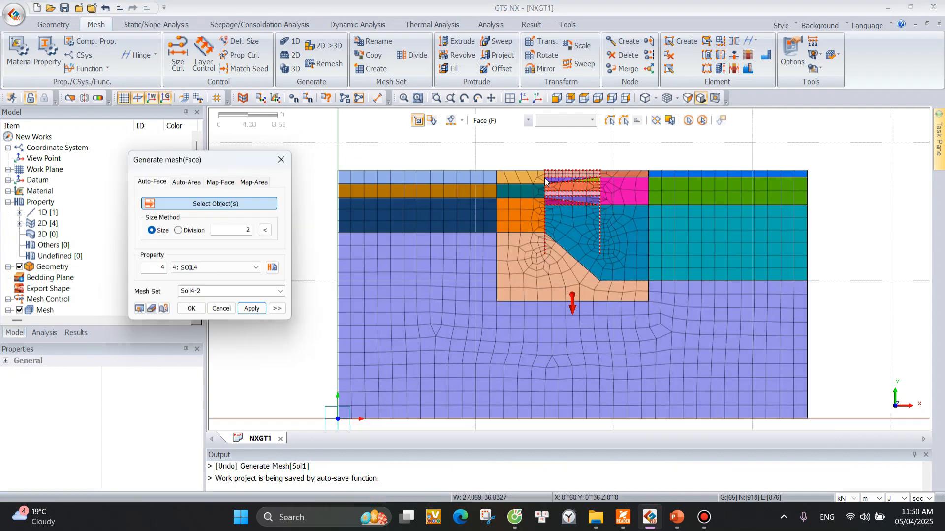
pyautogui.scroll(-1, 545, 180)
pyautogui.click(281, 160)
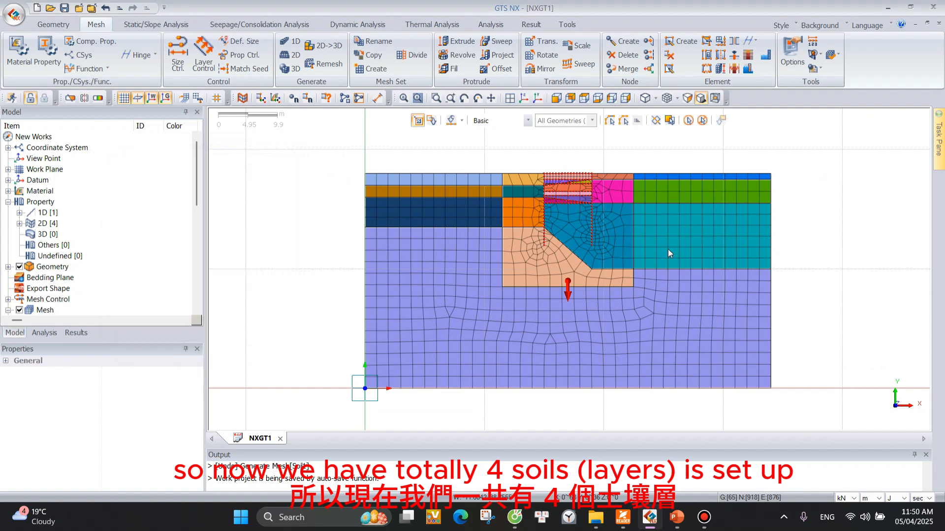
# Review the four 2D soil properties and colour the mesh by Property Color.
pyautogui.scroll(-3, 466, 206)
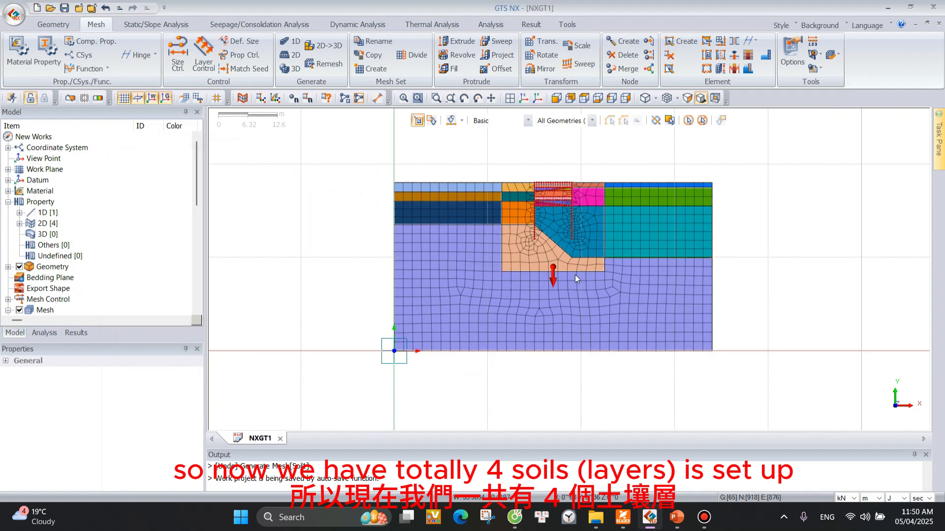
pyautogui.scroll(3, 529, 278)
pyautogui.scroll(-2, 557, 293)
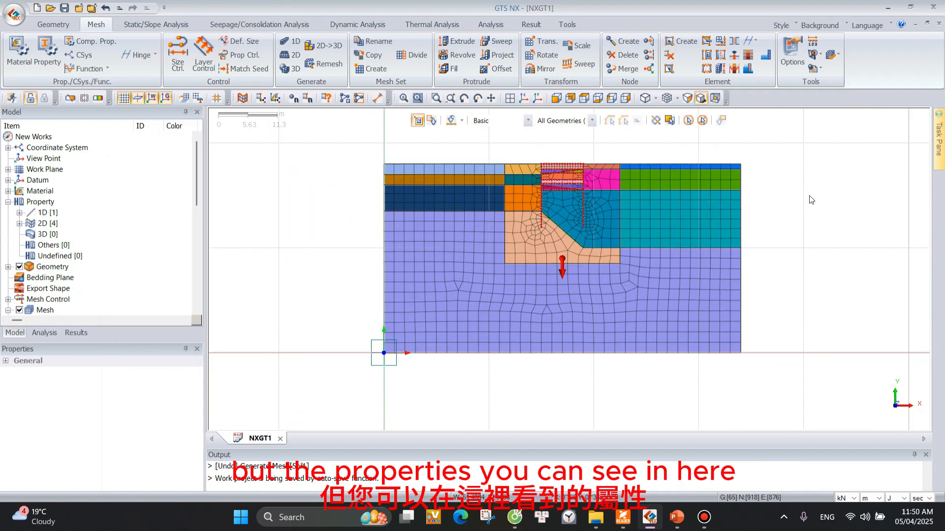
pyautogui.click(19, 224)
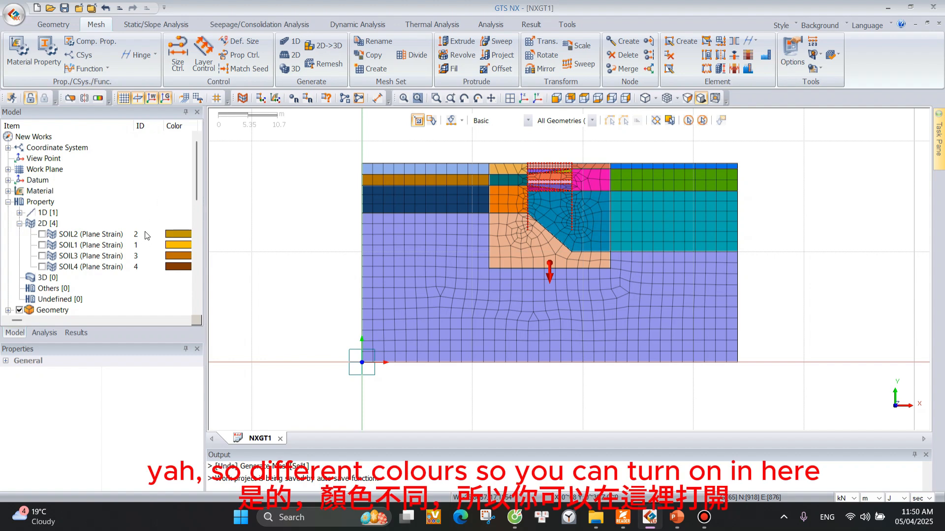
pyautogui.click(678, 100)
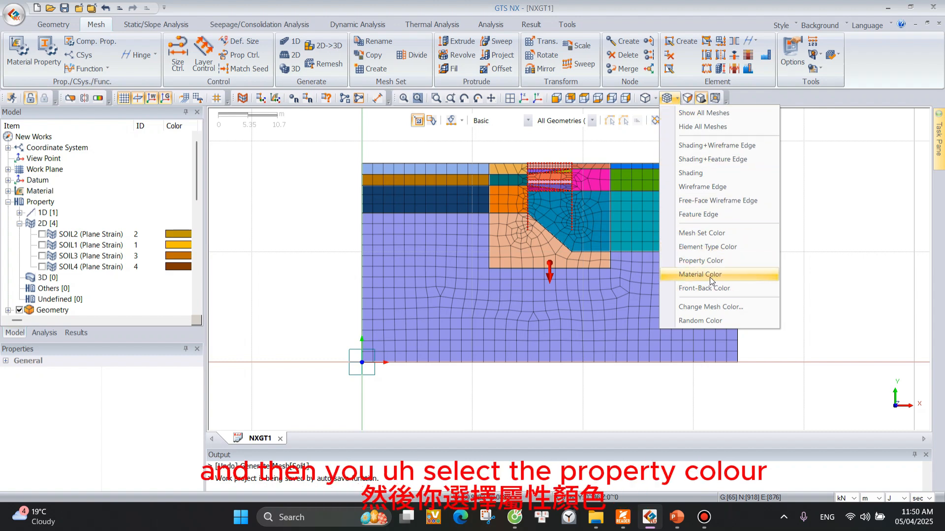
pyautogui.click(702, 259)
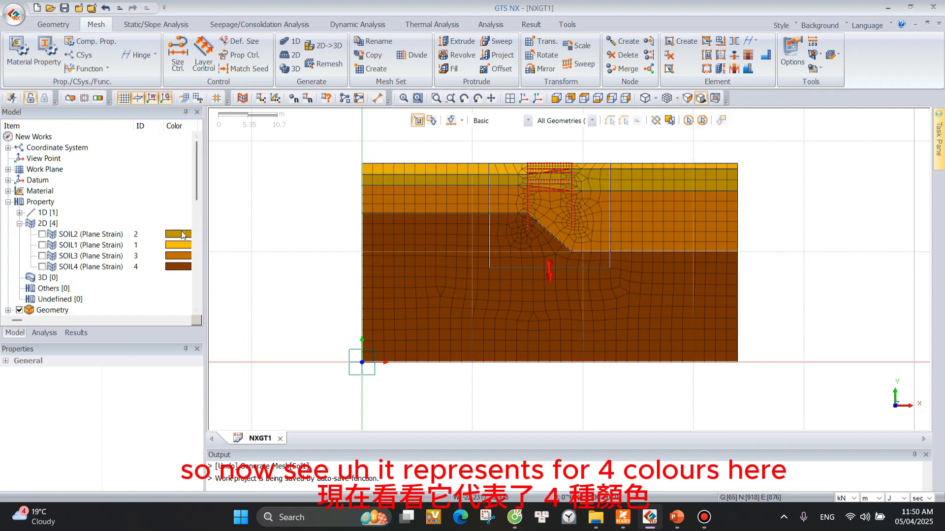
pyautogui.click(20, 224)
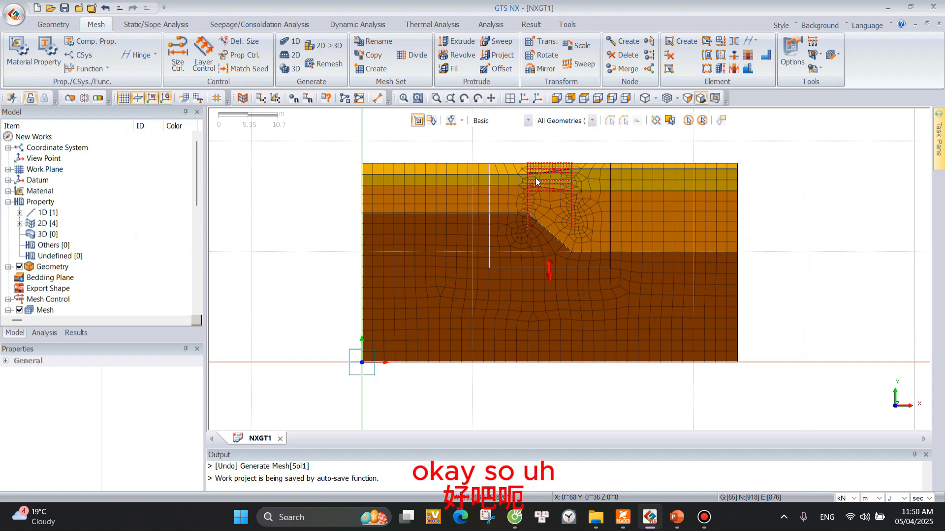
# Set the selection filter to Basic with Mesh Set (M) for picking the meshes between the walls.
pyautogui.scroll(1, 536, 178)
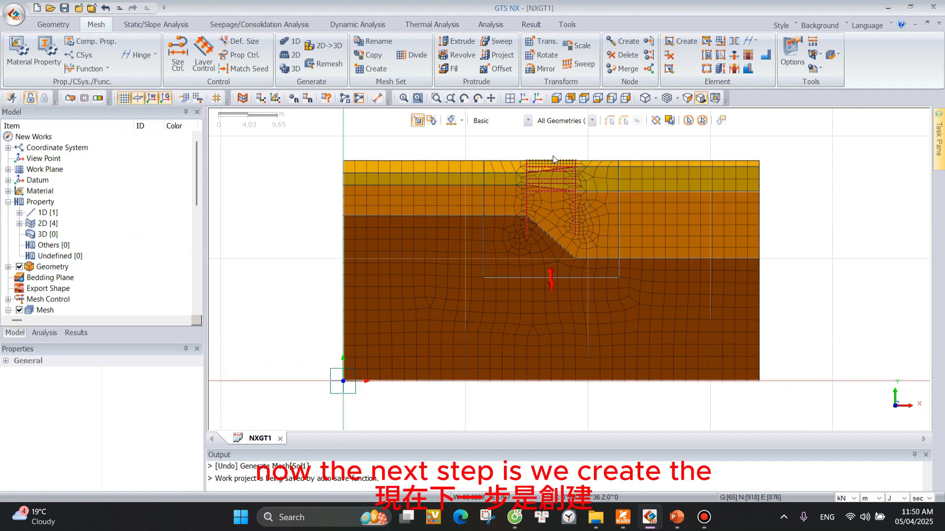
pyautogui.scroll(3, 568, 156)
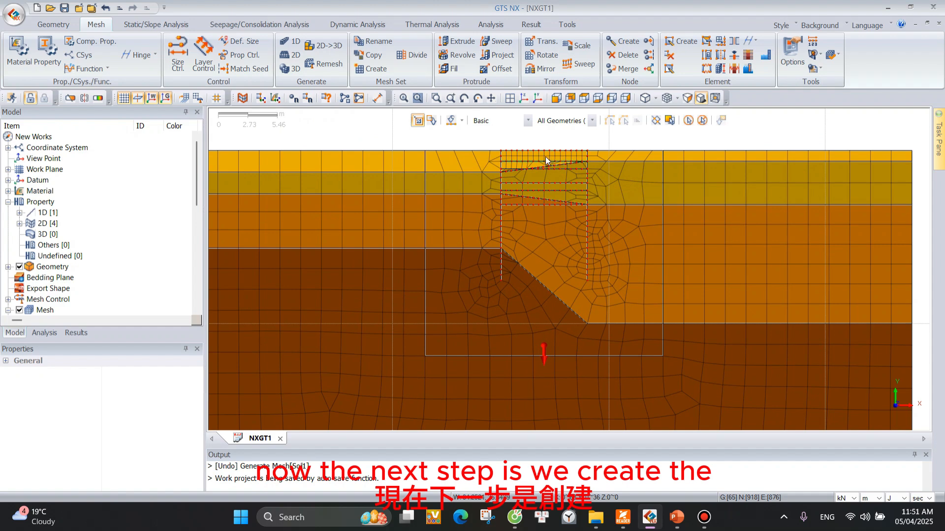
pyautogui.scroll(3, 546, 147)
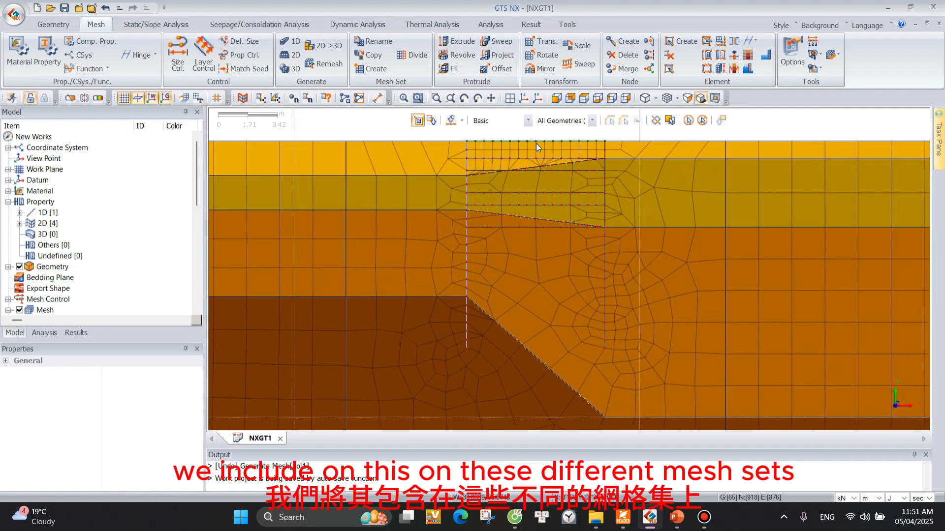
pyautogui.click(527, 120)
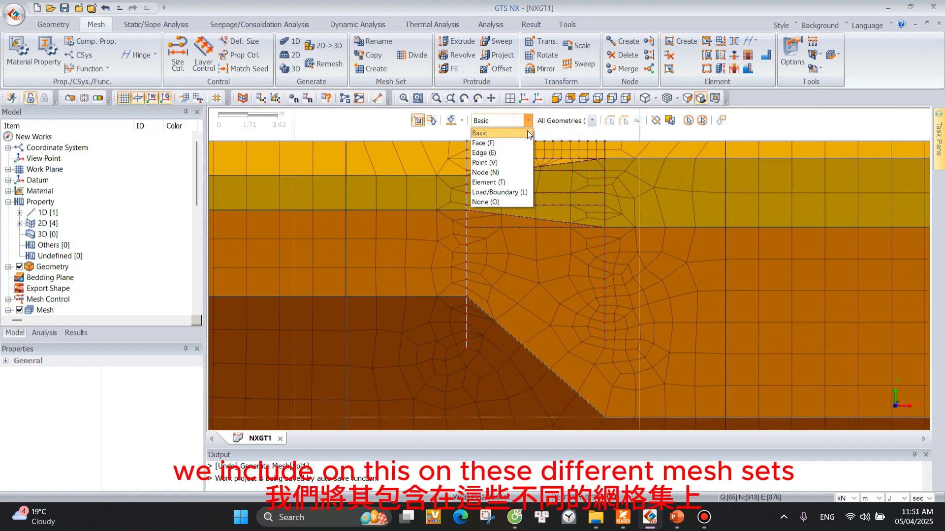
pyautogui.click(529, 120)
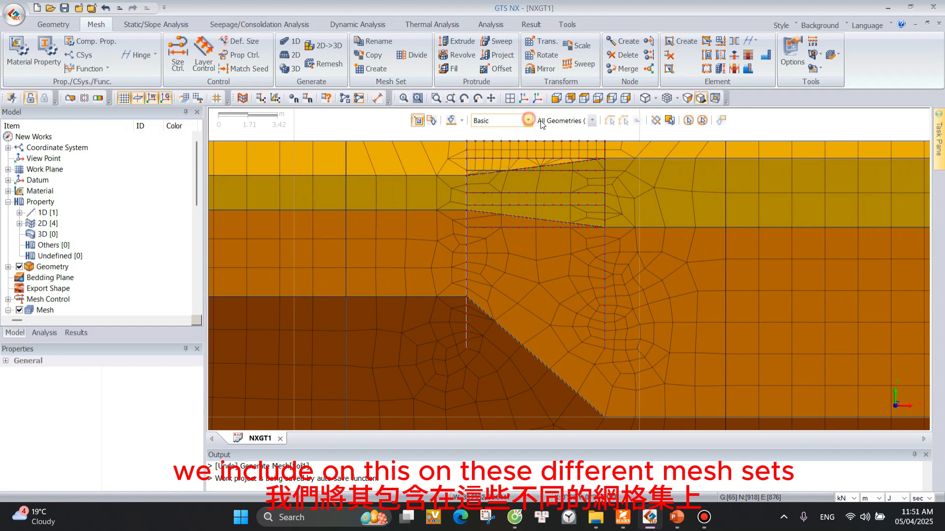
pyautogui.click(592, 121)
pyautogui.click(554, 240)
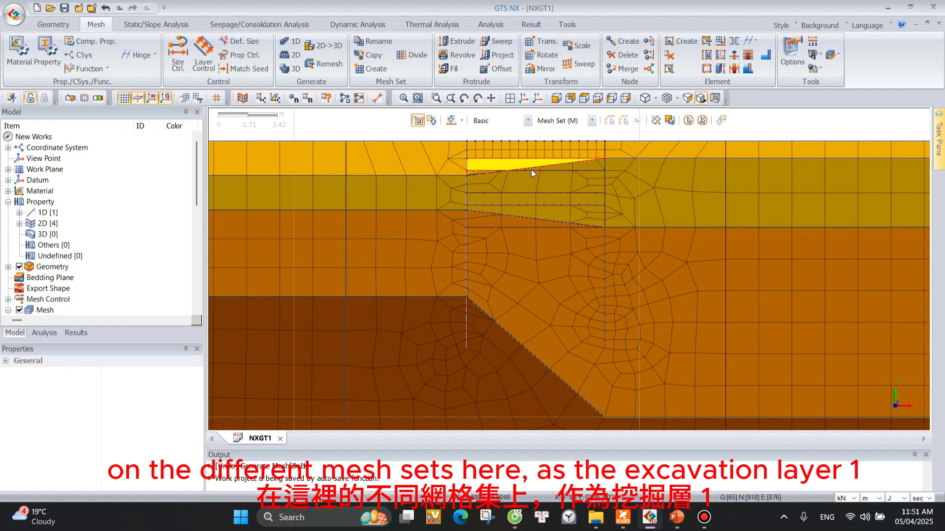
# Find the Soil1-2 mesh set in the model tree and start Include/Exclude Elements & Nodes on it.
pyautogui.click(8, 310)
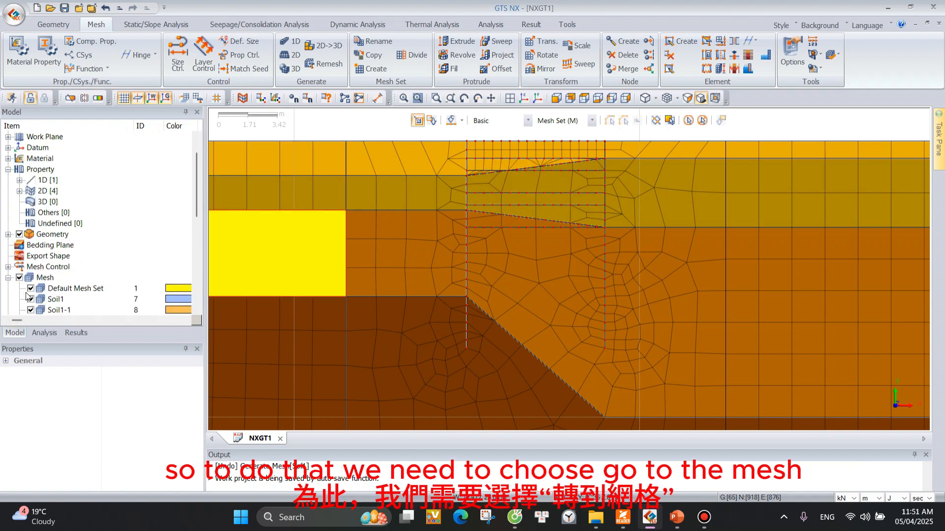
pyautogui.scroll(-2, 58, 256)
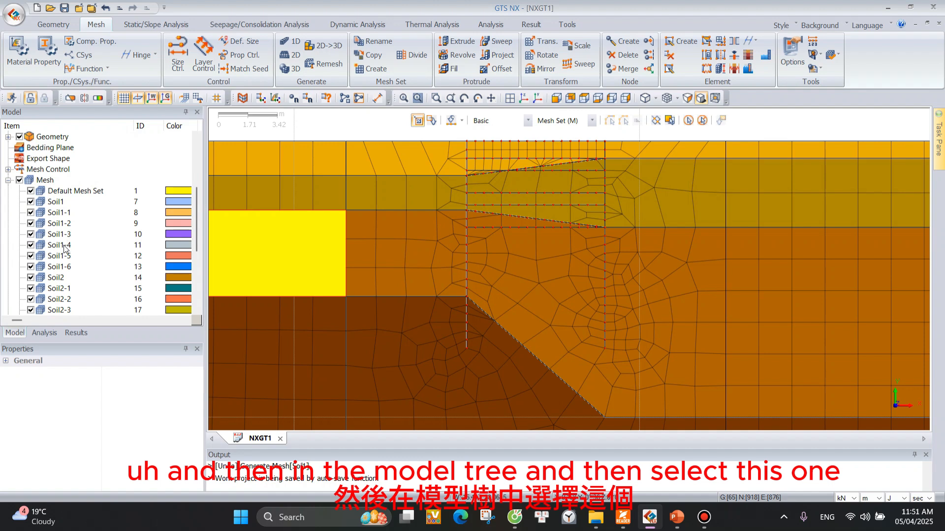
pyautogui.click(69, 224)
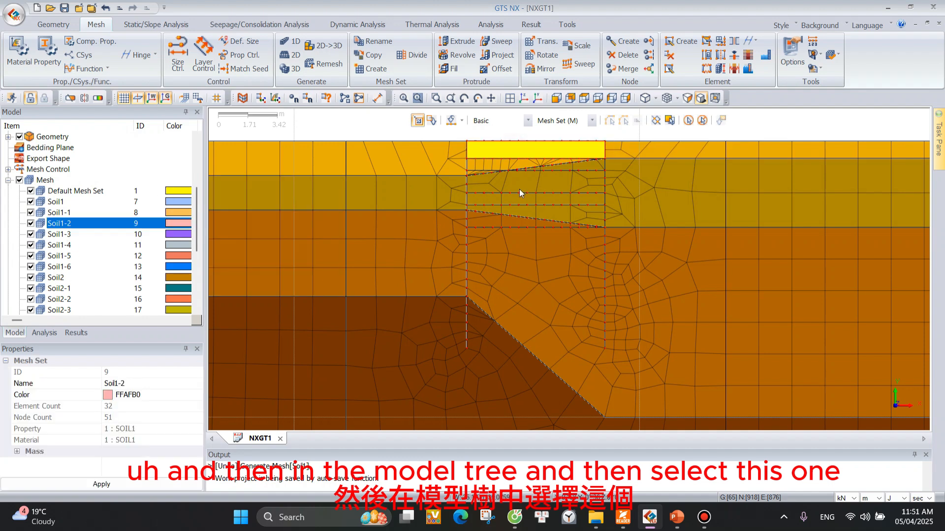
pyautogui.rightClick(67, 225)
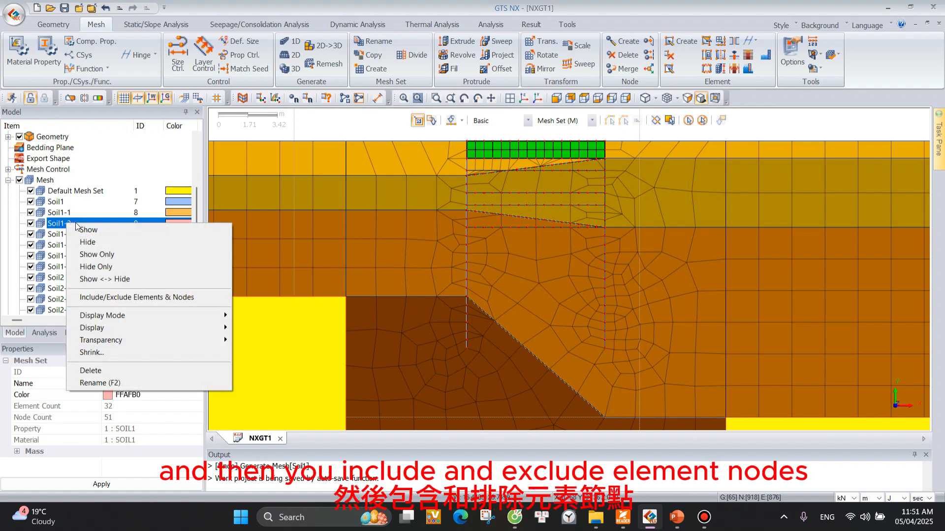
pyautogui.click(165, 297)
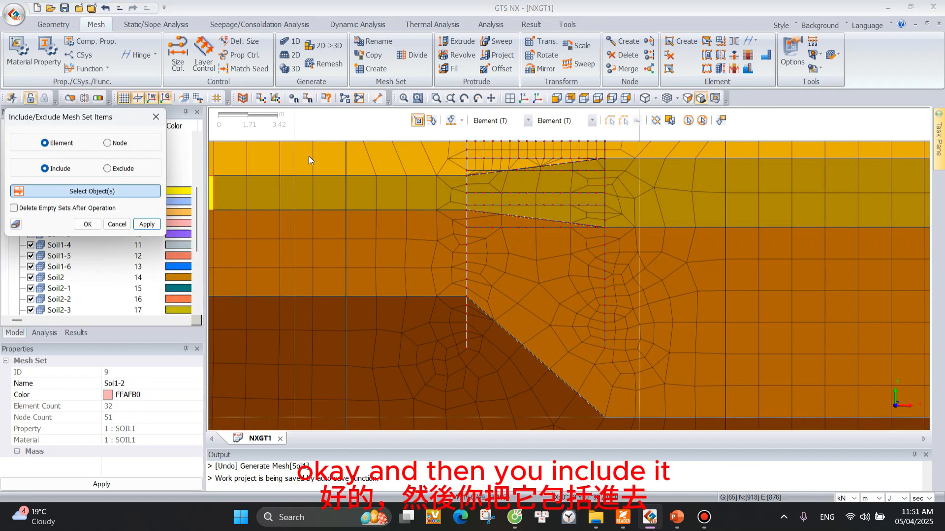
# Include the elements of the three uppermost mesh sets between the walls in Soil1-2, picking them with the Basic Mesh Set (M) filter.
pyautogui.click(516, 120)
pyautogui.click(489, 132)
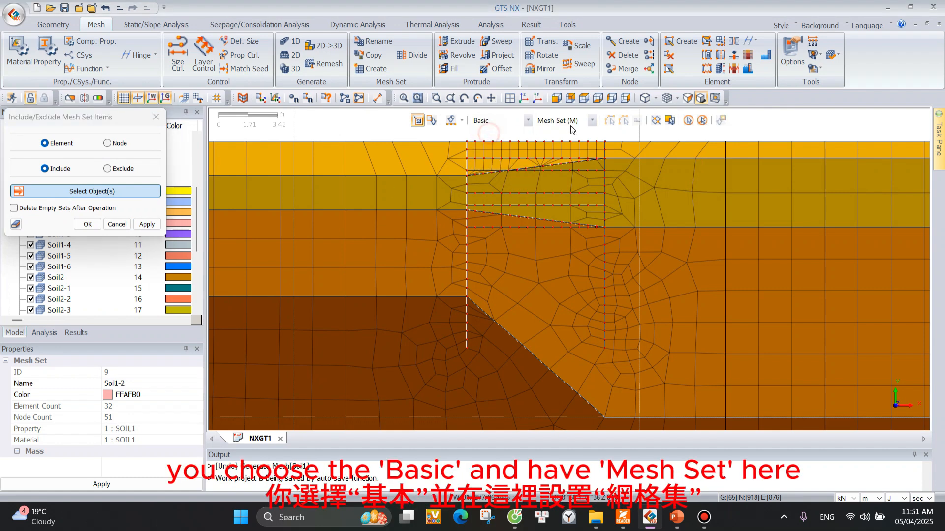
pyautogui.click(527, 151)
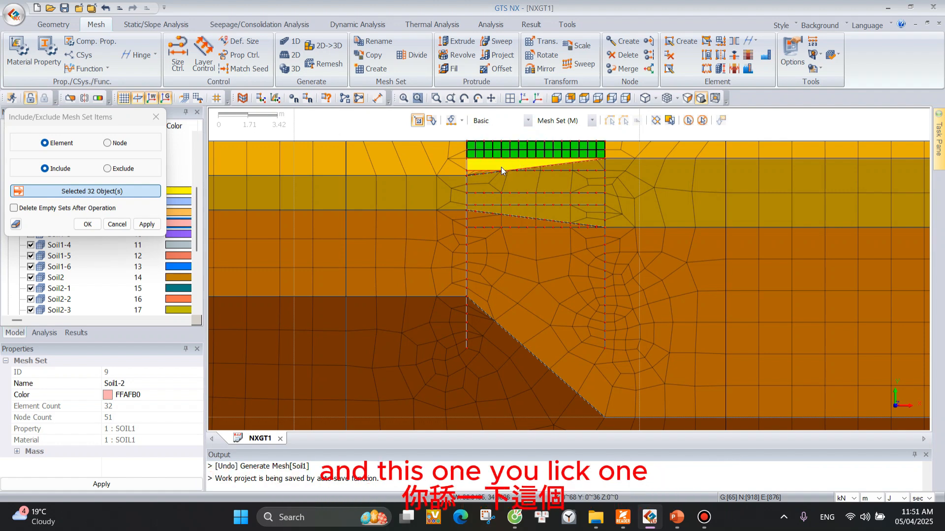
pyautogui.click(568, 165)
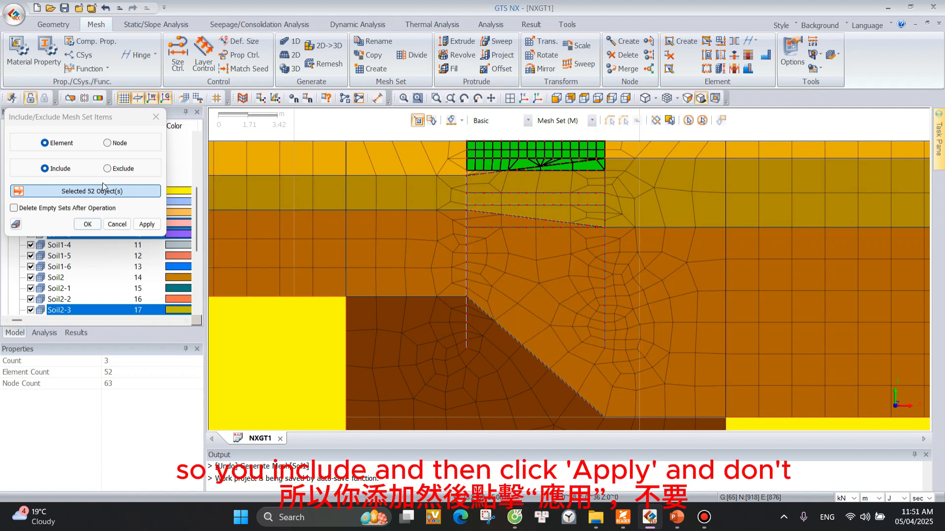
pyautogui.click(147, 224)
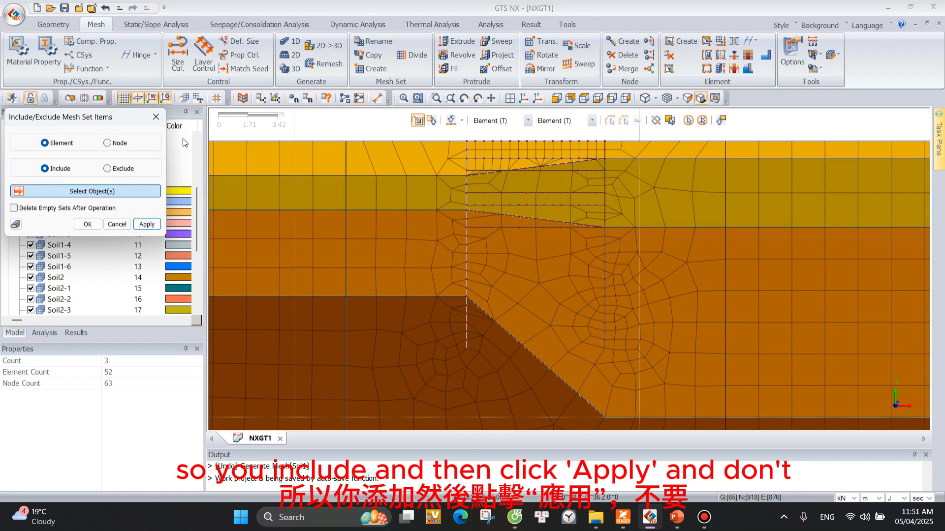
pyautogui.click(156, 117)
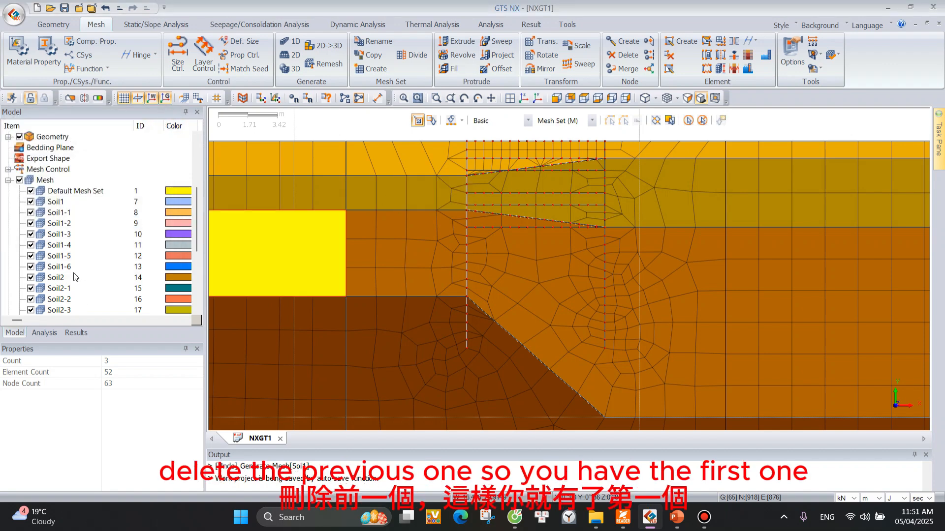
# Select the merged Soil1-2 mesh set between the walls and rename it Ex1.
pyautogui.click(549, 158)
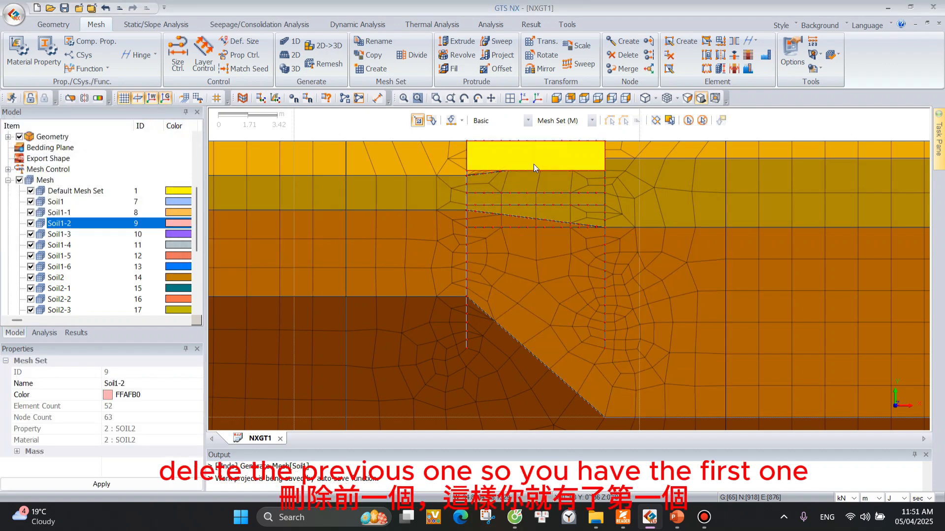
pyautogui.rightClick(74, 223)
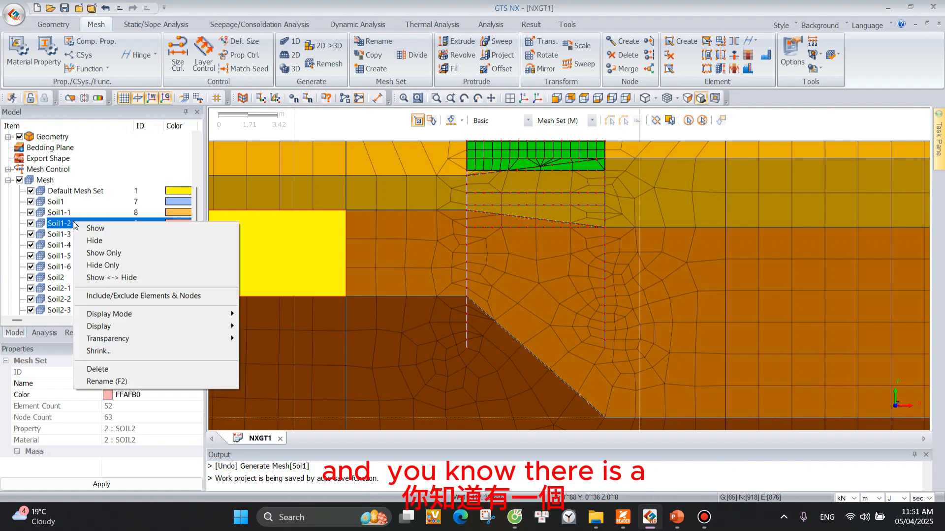
pyautogui.click(69, 227)
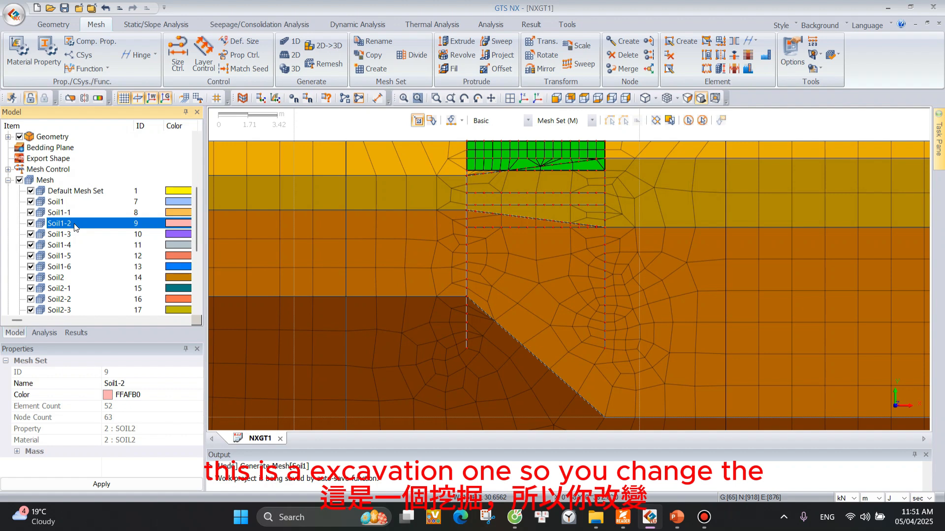
pyautogui.press('F2')
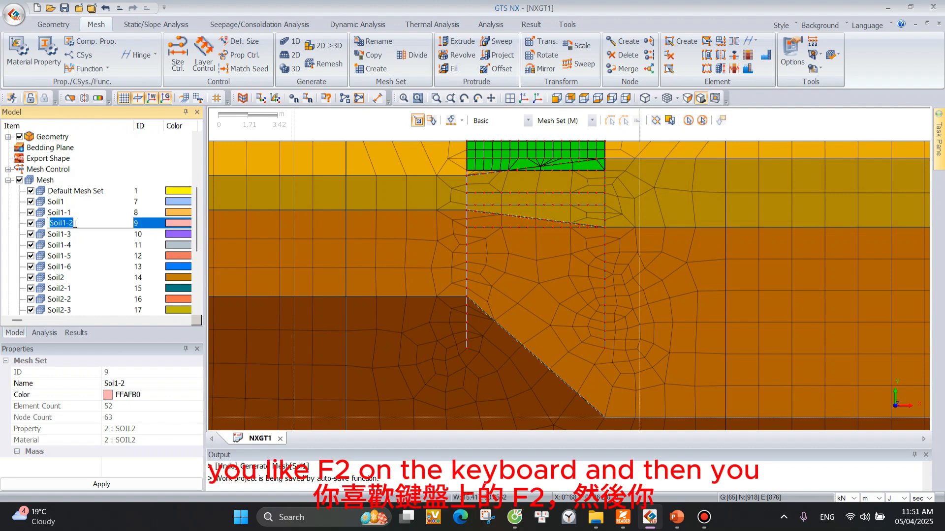
pyautogui.write('Exc')
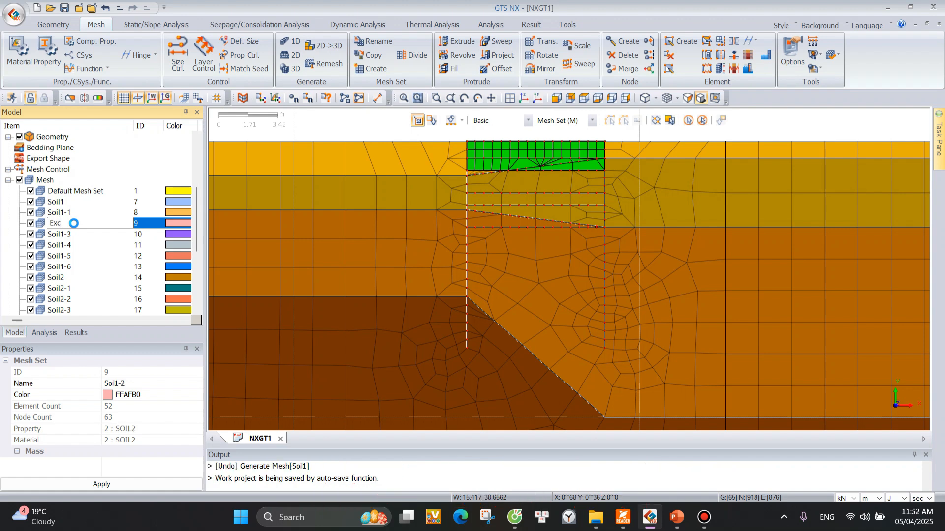
pyautogui.write('av')
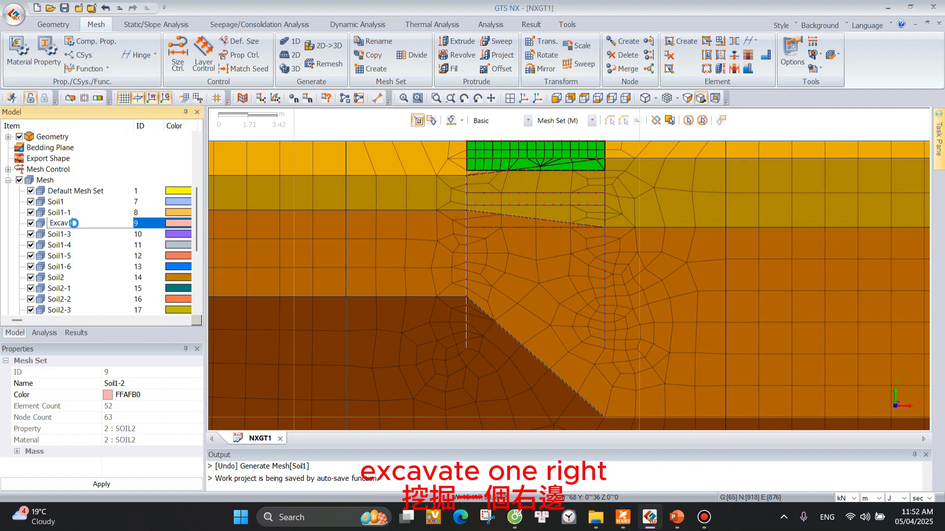
pyautogui.press('BackSpace')
pyautogui.press('BackSpace')
pyautogui.press('BackSpace')
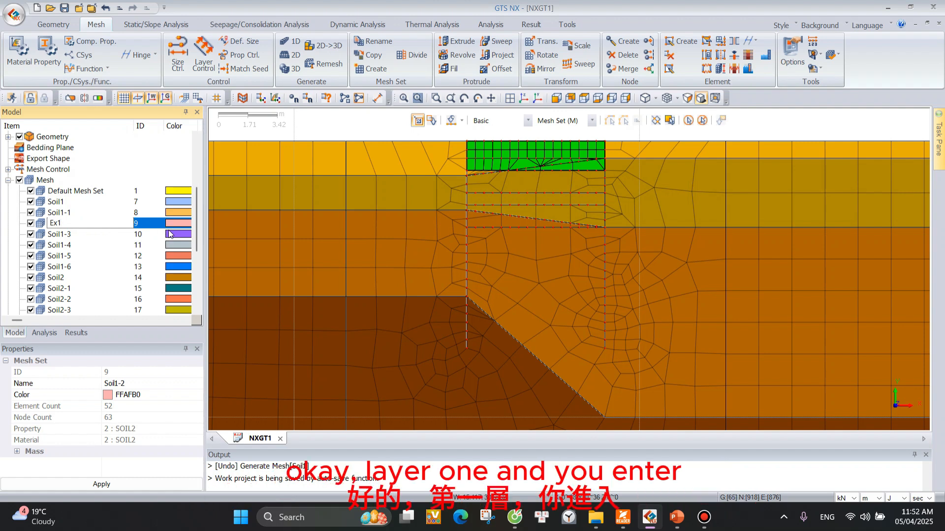
pyautogui.press('Return')
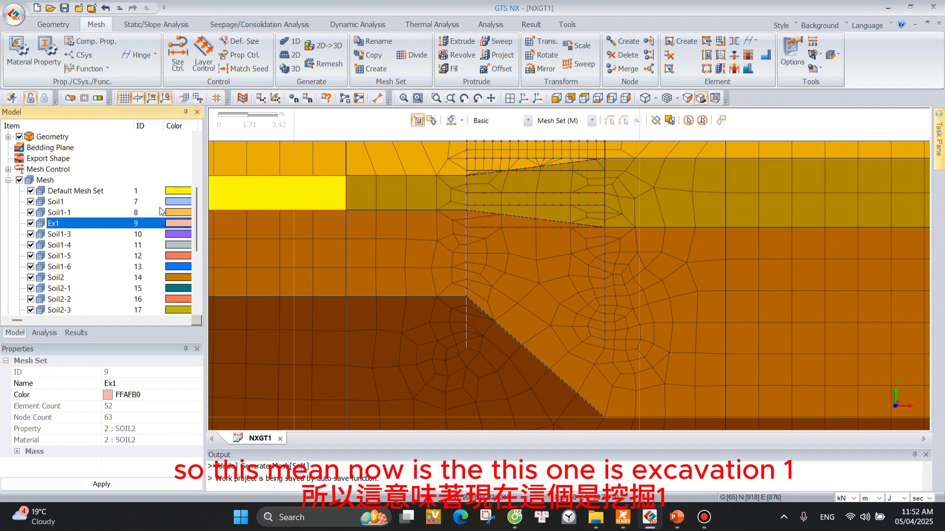
# Toggle the Ex1 mesh set off and on to check the first excavation layer's extent.
pyautogui.click(485, 159)
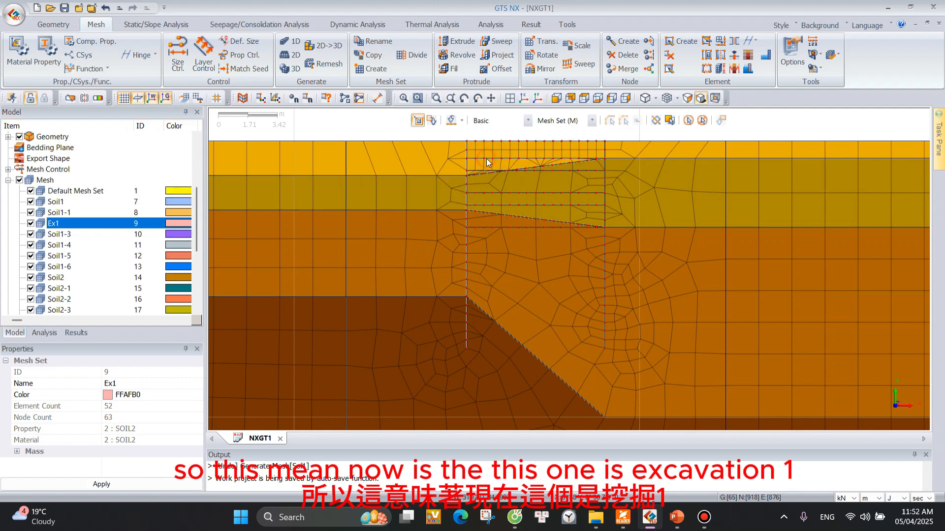
pyautogui.click(30, 223)
pyautogui.click(31, 224)
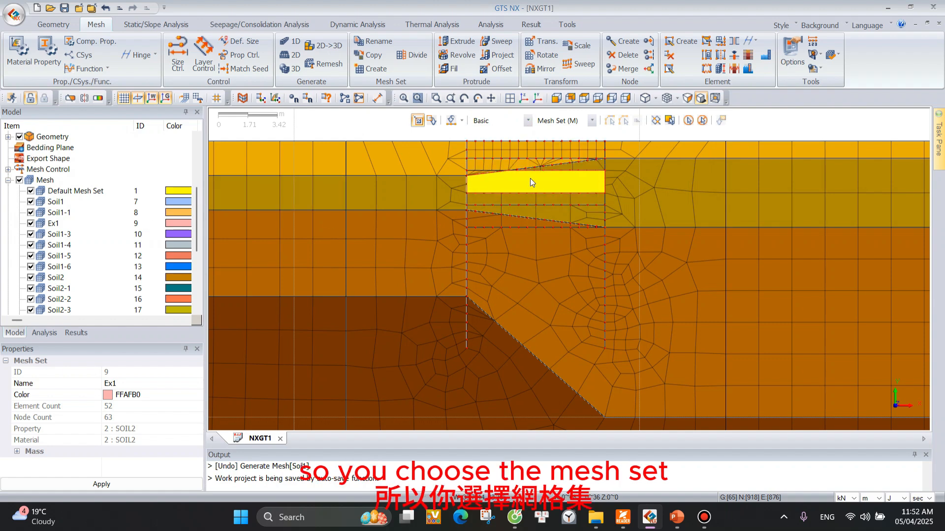
# Include the elements of the second excavation layer's three mesh sets in Soil2-2, picking them as whole mesh sets.
pyautogui.click(124, 296)
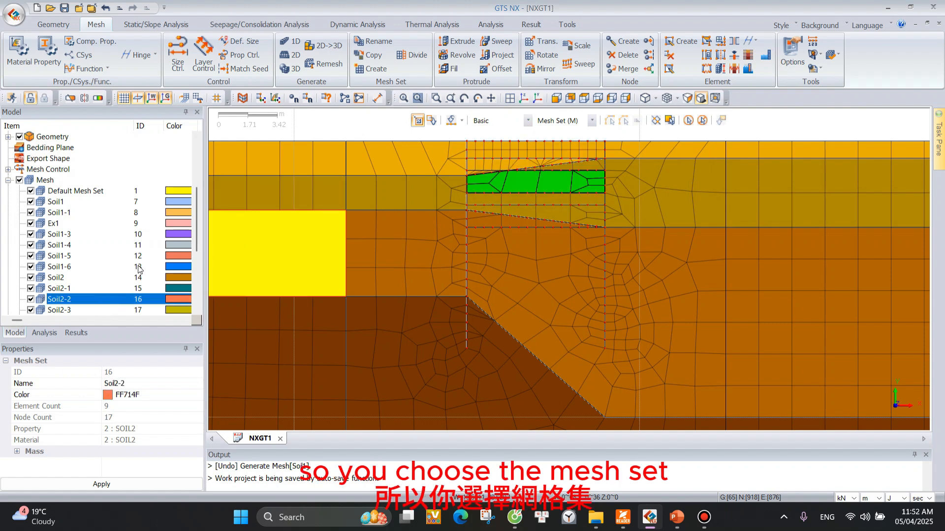
pyautogui.scroll(-1, 74, 276)
pyautogui.rightClick(73, 266)
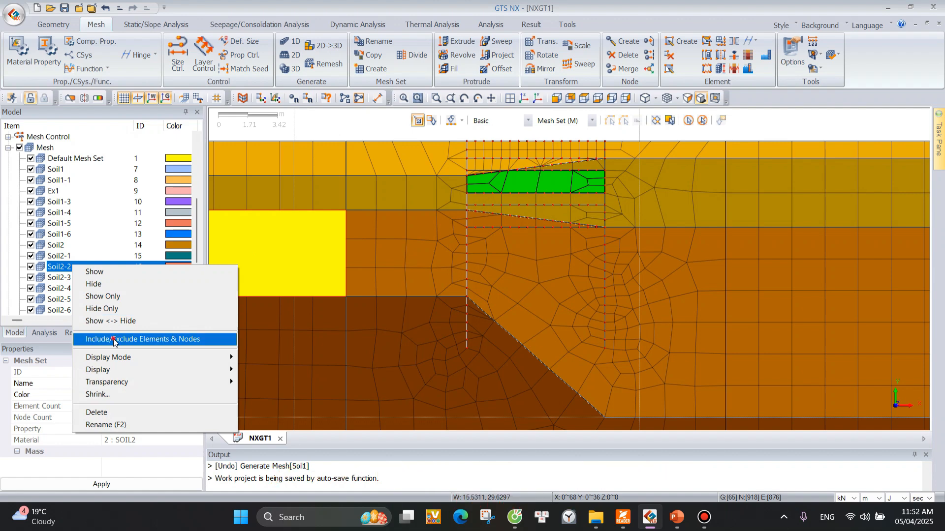
pyautogui.click(123, 337)
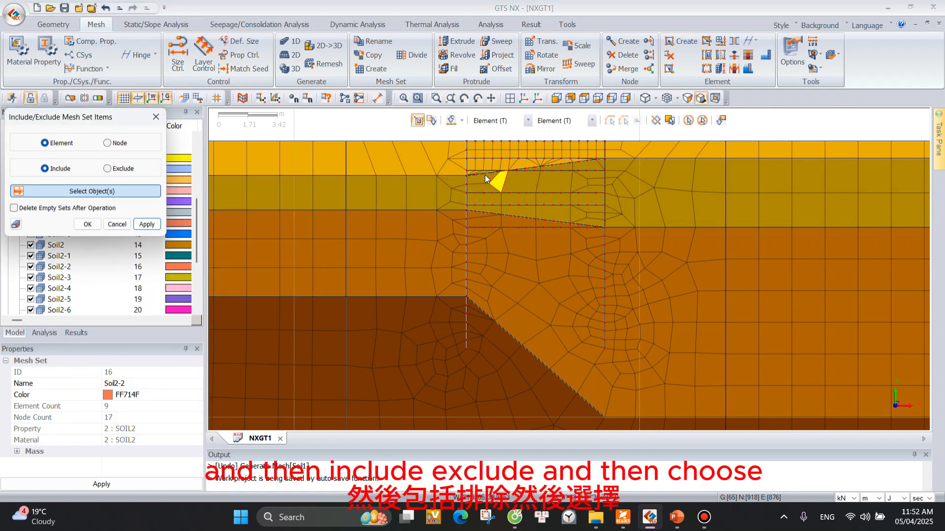
pyautogui.click(527, 121)
pyautogui.scroll(1, 490, 145)
pyautogui.click(489, 132)
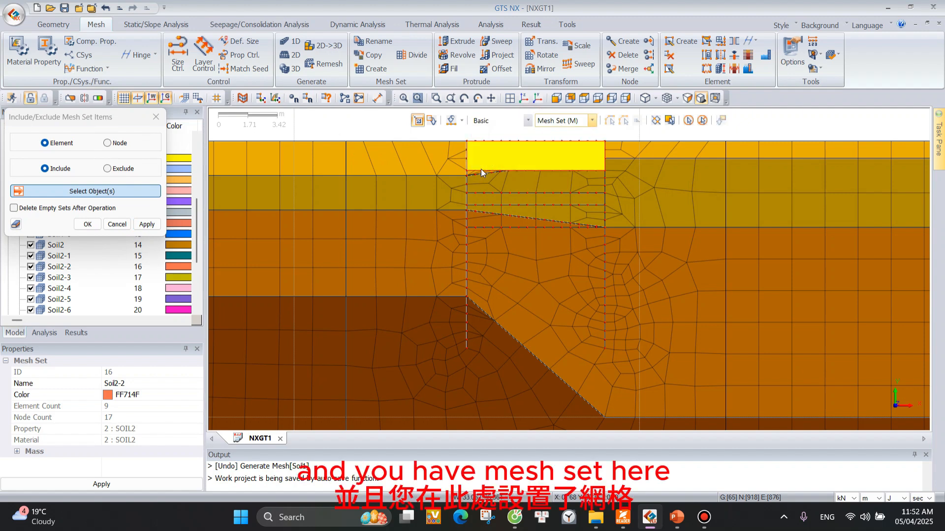
pyautogui.click(522, 183)
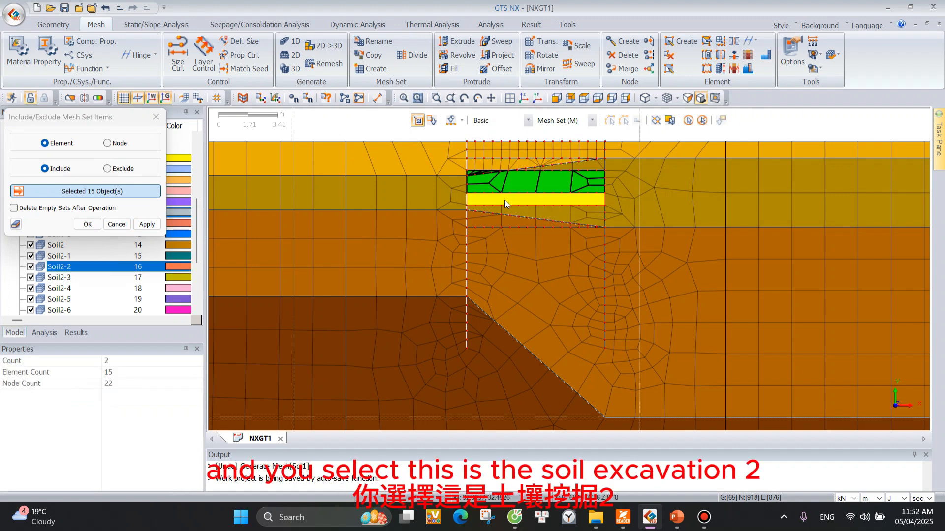
pyautogui.click(545, 202)
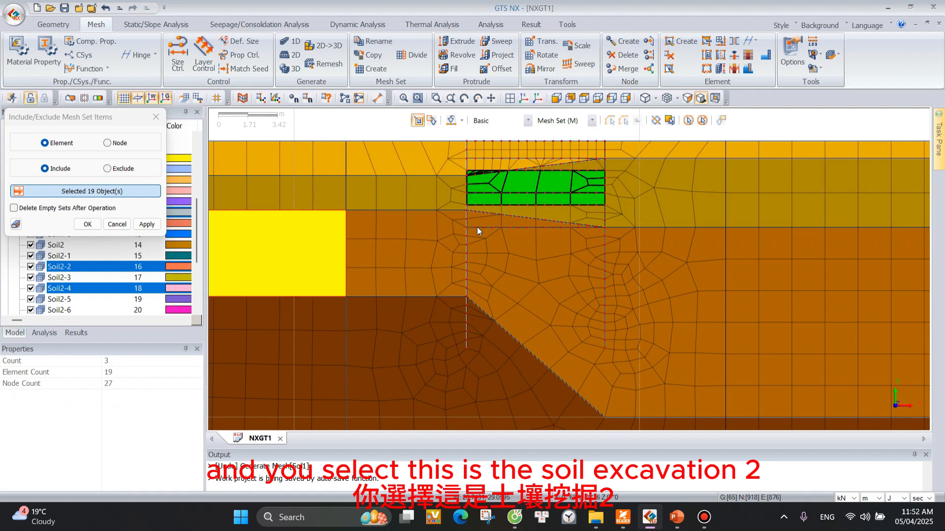
pyautogui.click(147, 224)
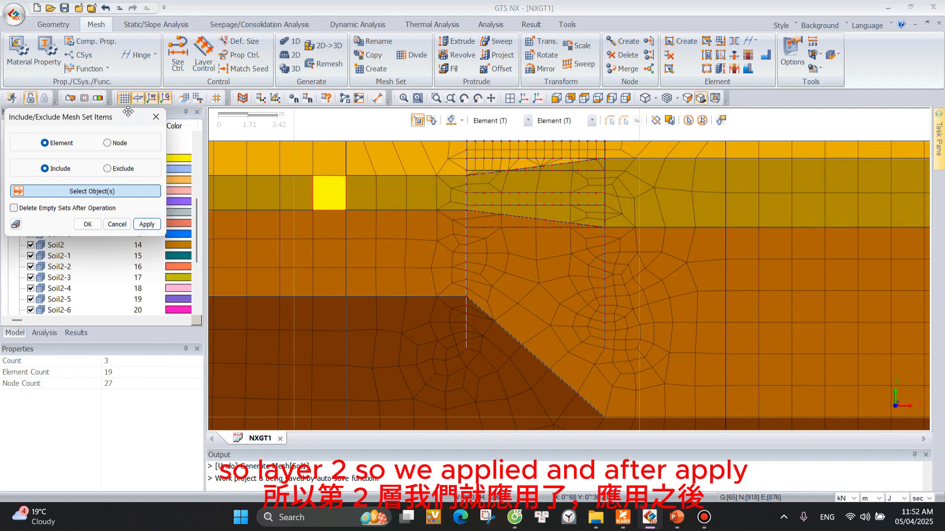
pyautogui.click(155, 118)
# Rename the merged Soil2-2 mesh set as Ex2.
pyautogui.click(54, 266)
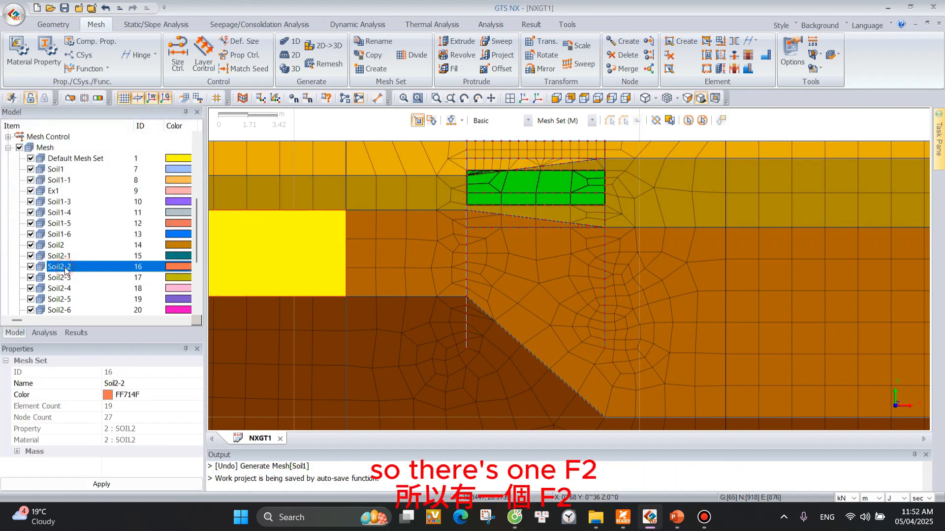
pyautogui.press('F2')
pyautogui.write('E')
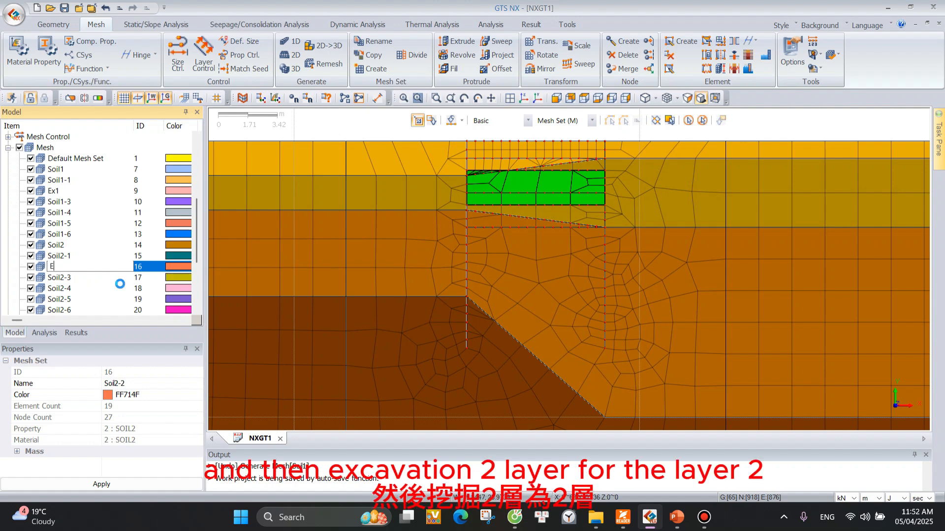
pyautogui.write('x2')
pyautogui.press('Return')
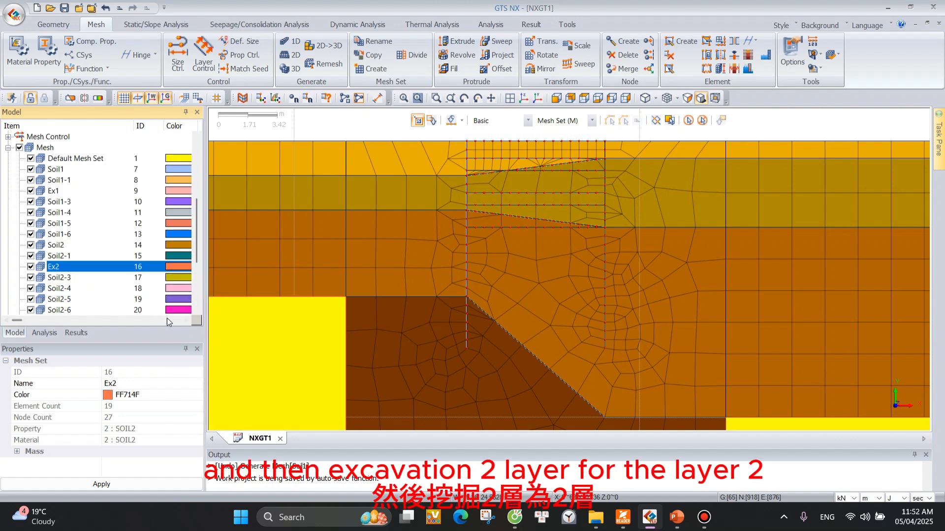
# Include the elements of the third excavation layer's two mesh sets in Soil2-5, using the Basic Mesh Set (M) filter.
pyautogui.click(557, 209)
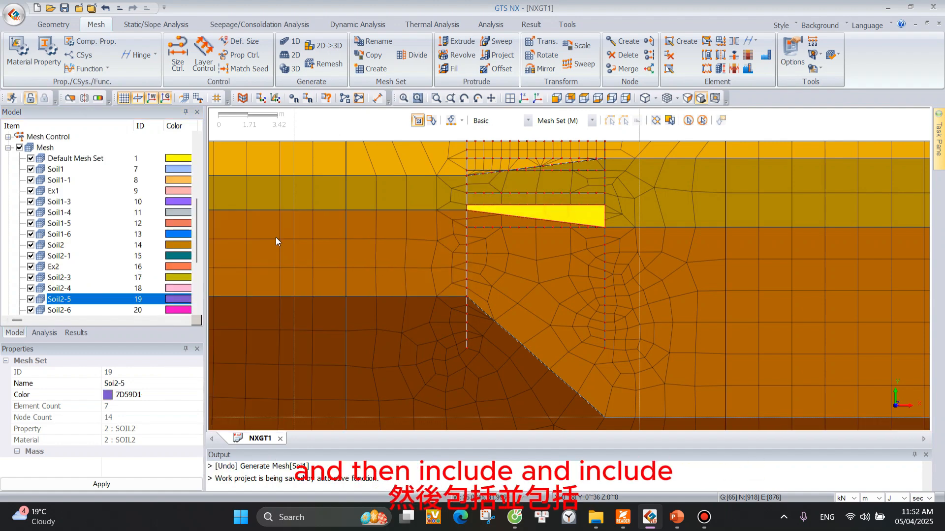
pyautogui.rightClick(77, 300)
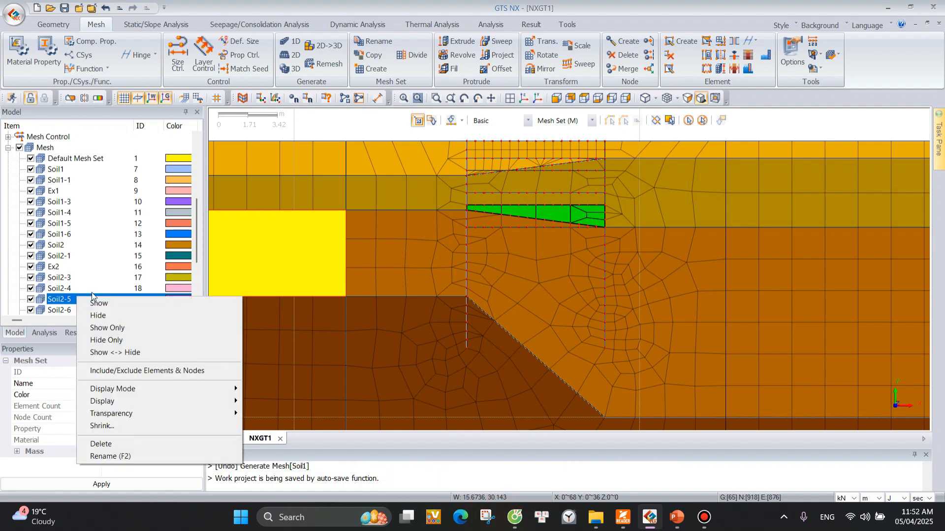
pyautogui.click(113, 371)
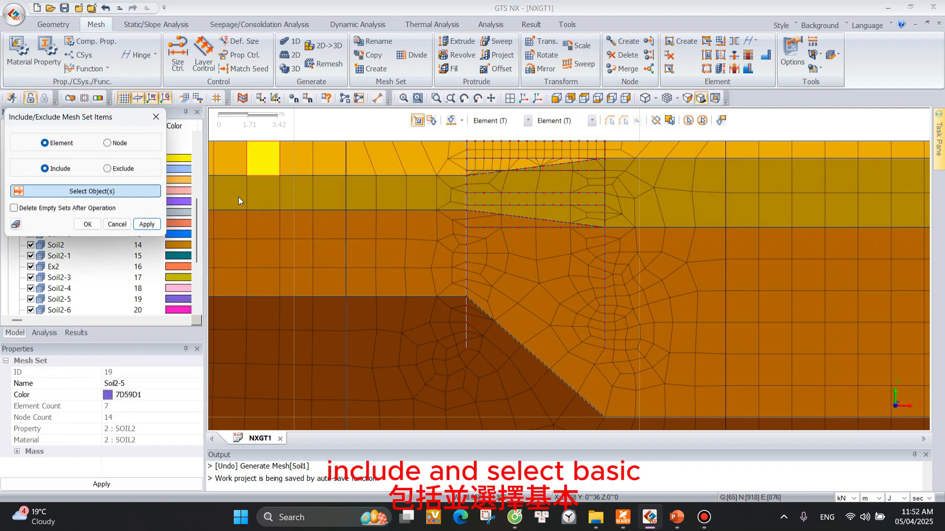
pyautogui.click(500, 120)
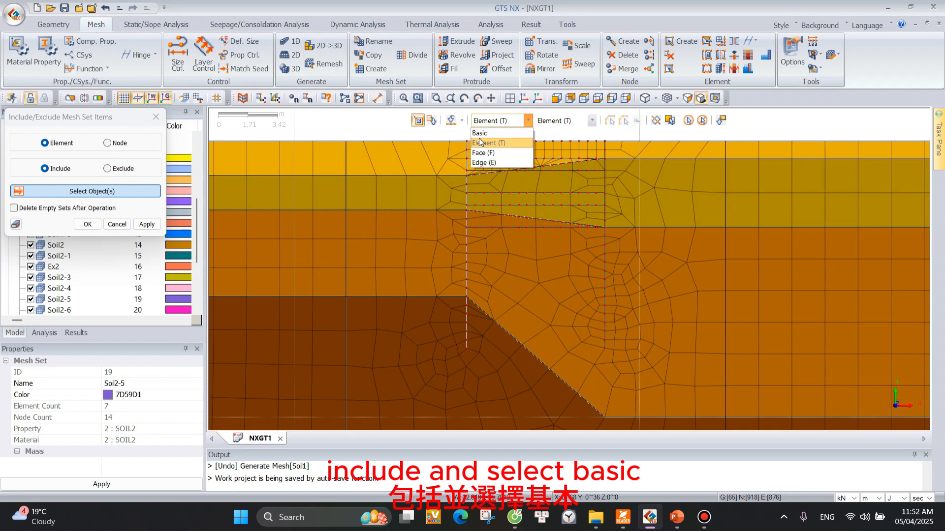
pyautogui.click(479, 137)
pyautogui.click(567, 216)
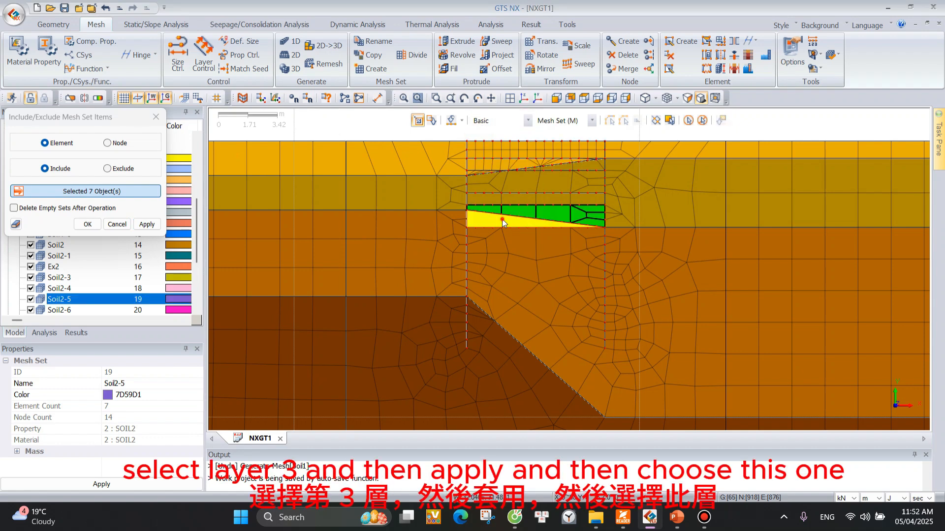
pyautogui.click(146, 224)
pyautogui.click(156, 116)
# Select the merged Soil2-5 mesh set between the walls and rename it Ex3.
pyautogui.click(561, 217)
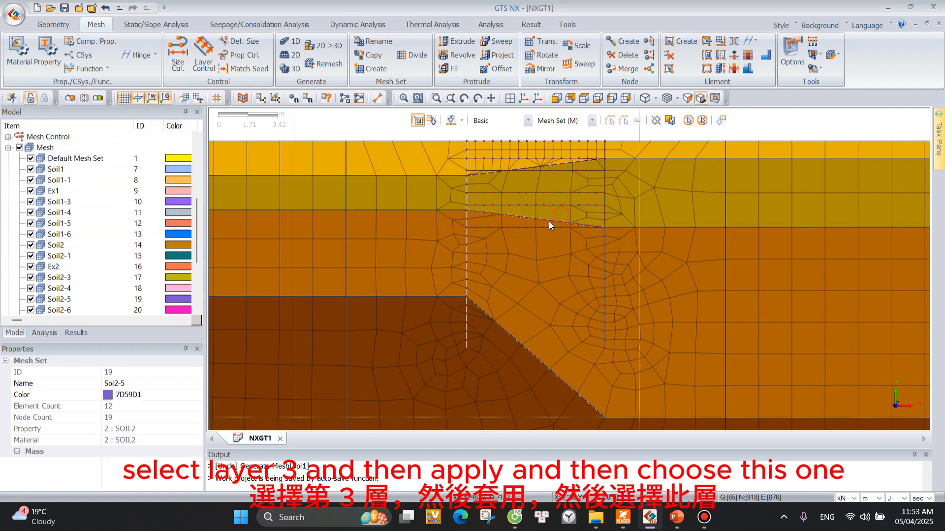
pyautogui.rightClick(87, 301)
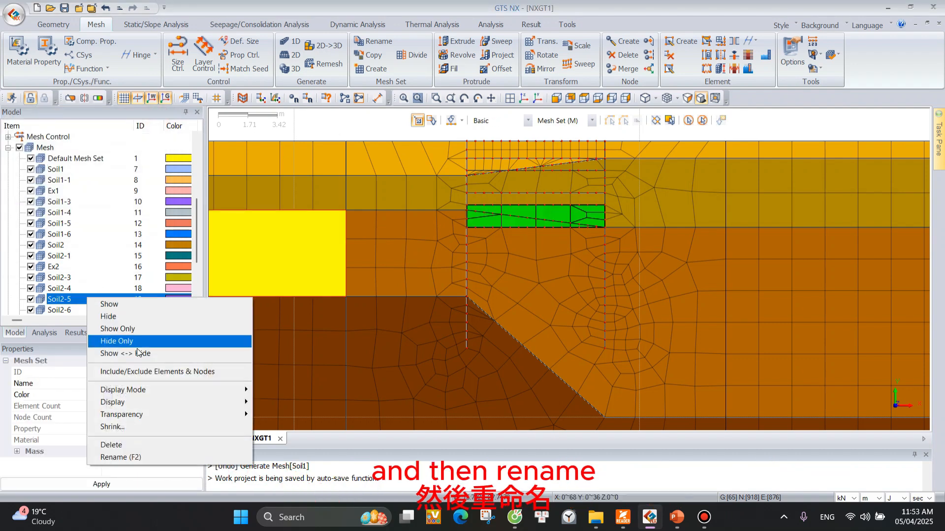
pyautogui.click(120, 457)
pyautogui.write('Ex')
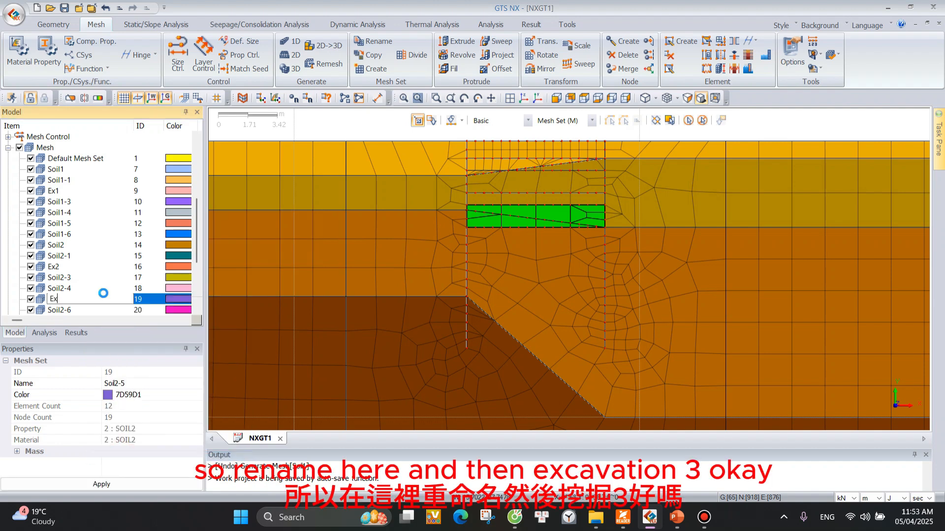
pyautogui.write('3')
pyautogui.press('Return')
# Review the three excavation layers within the whole soil mesh and bring up the Static/Slope Analysis commands.
pyautogui.scroll(-3, 501, 185)
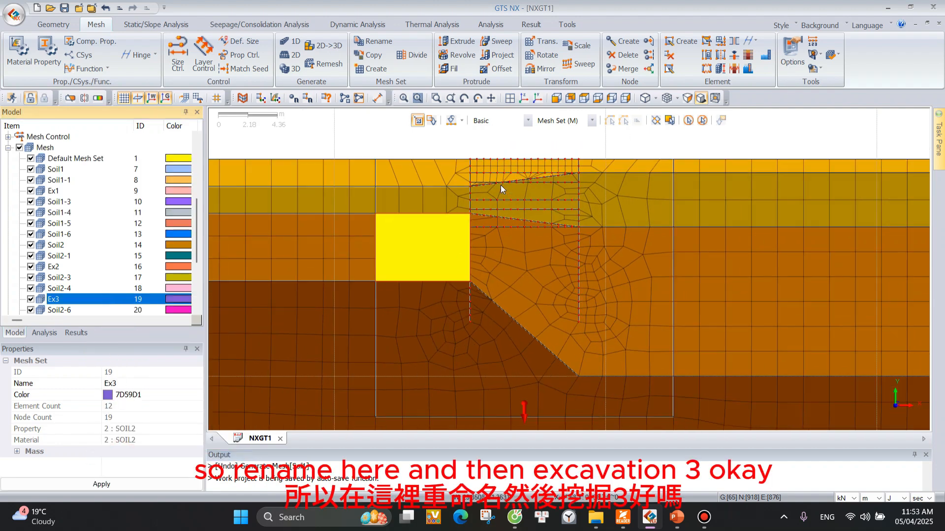
pyautogui.scroll(-3, 539, 258)
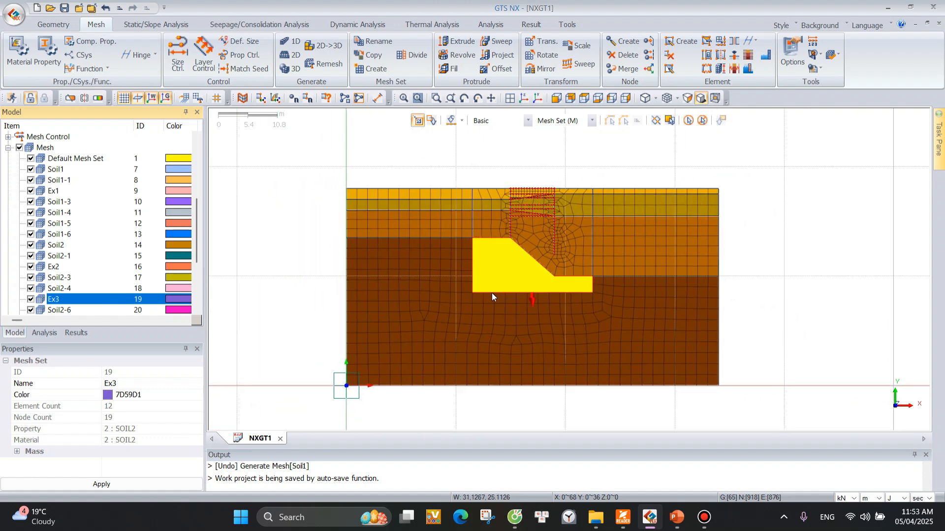
pyautogui.scroll(1, 491, 293)
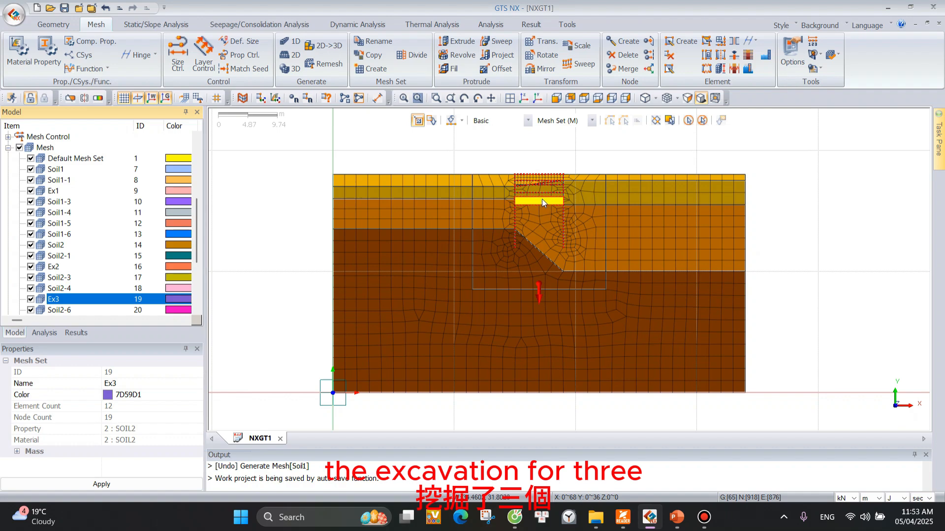
pyautogui.scroll(4, 538, 196)
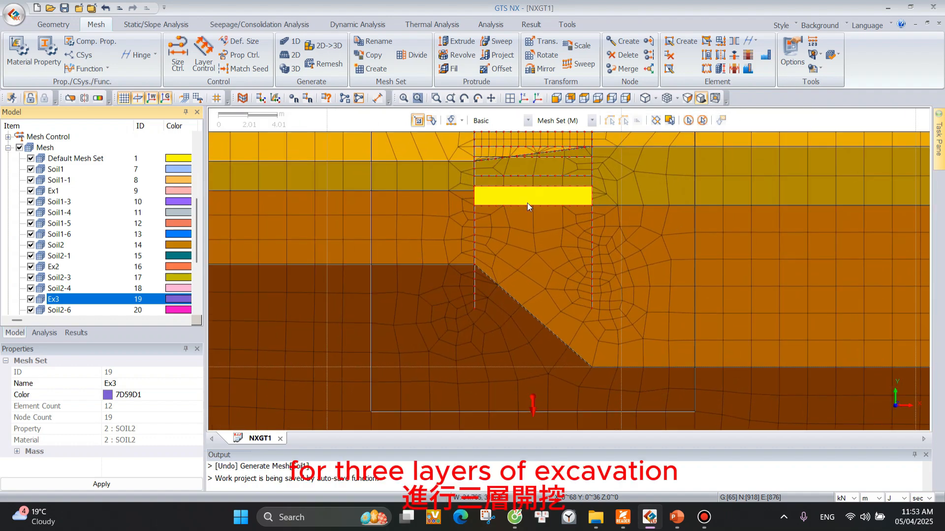
pyautogui.scroll(-3, 526, 203)
pyautogui.scroll(-1, 412, 178)
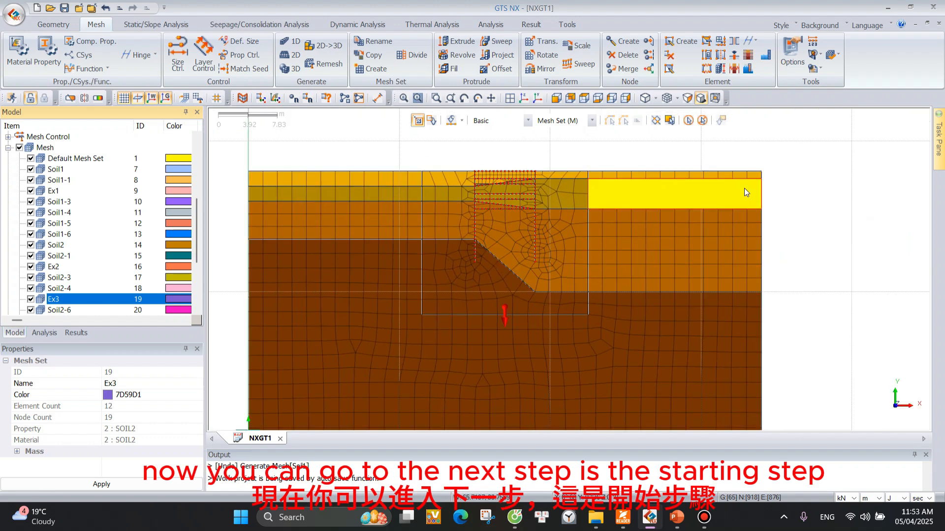
pyautogui.click(146, 24)
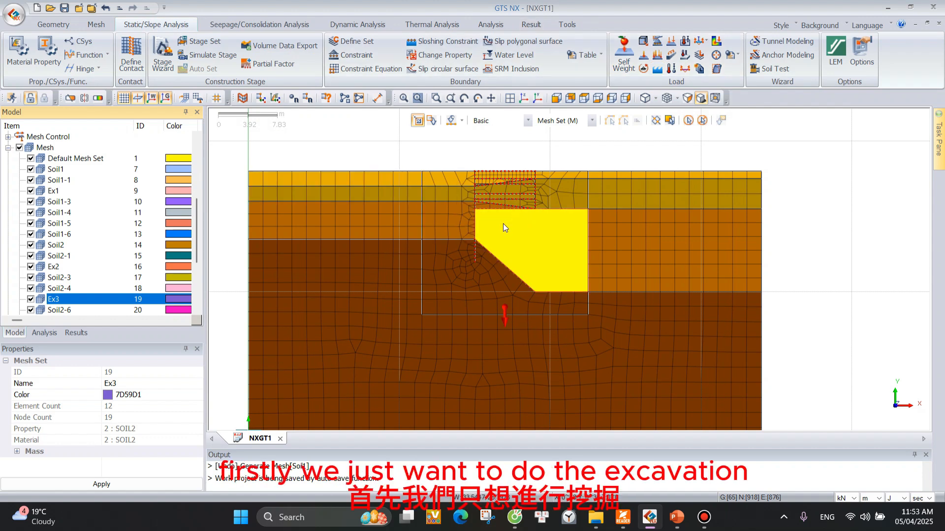
# Create an automatic constraint considering all mesh sets, stored in a boundary set named BC.
pyautogui.scroll(-1, 679, 247)
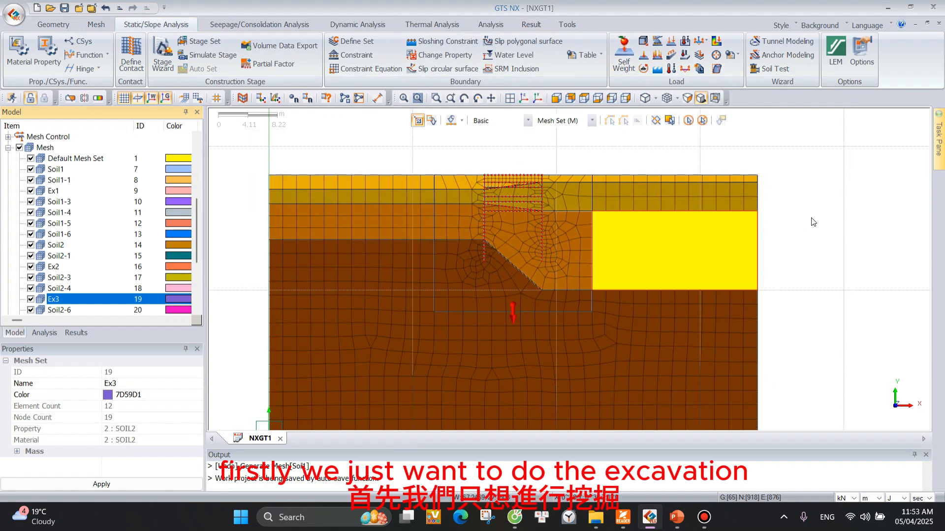
pyautogui.scroll(-1, 813, 222)
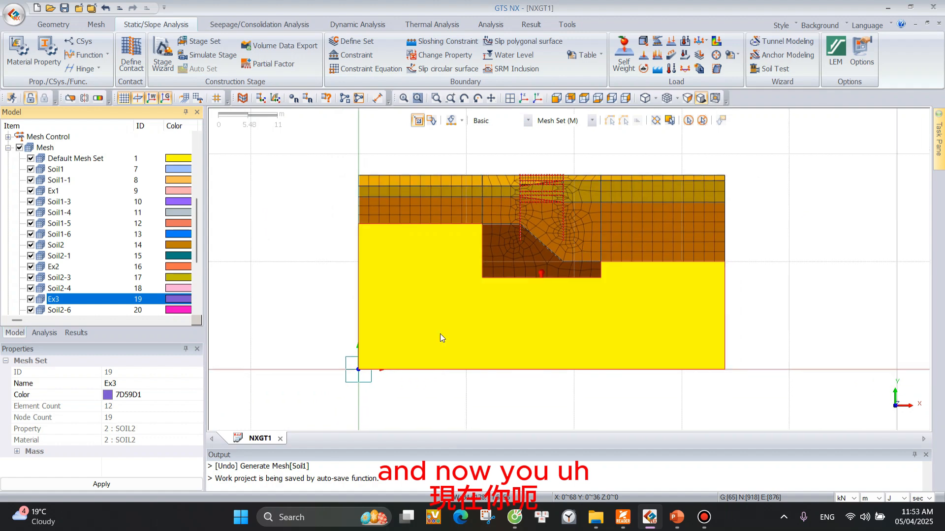
pyautogui.scroll(-1, 354, 164)
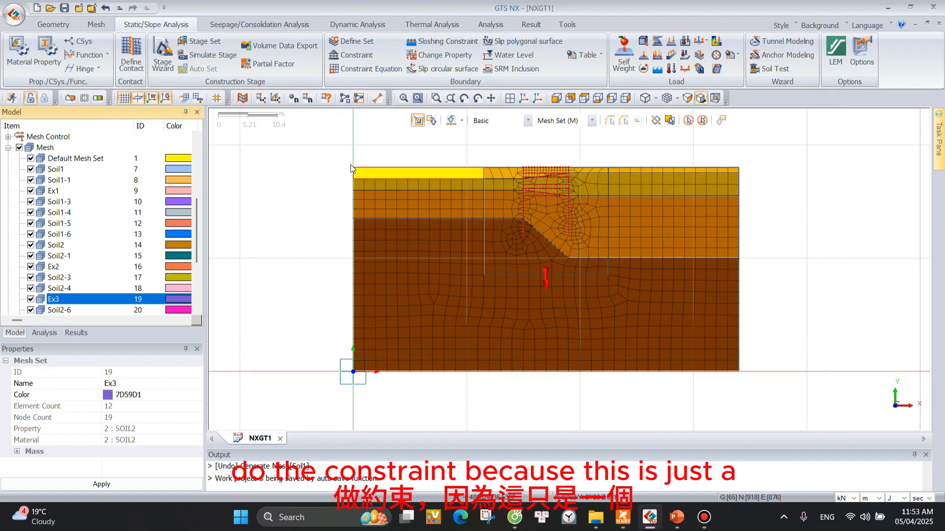
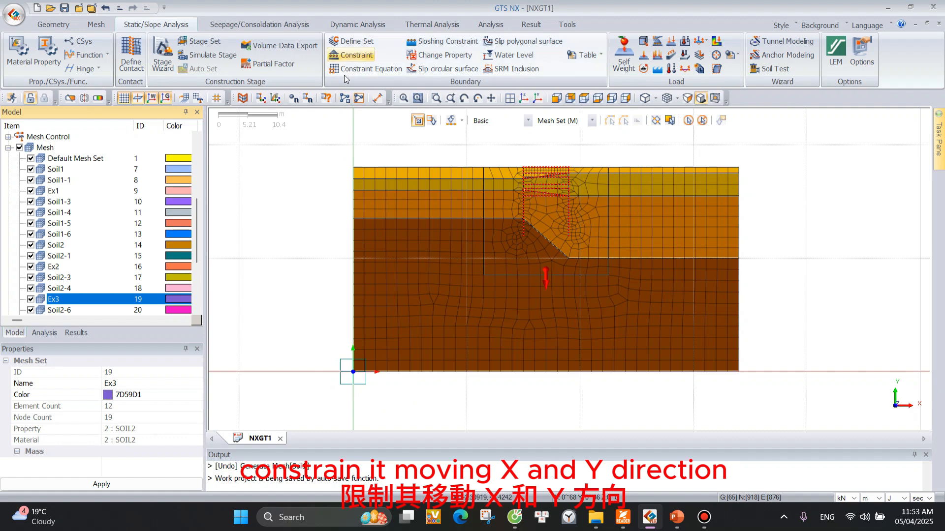
pyautogui.click(297, 256)
pyautogui.click(356, 55)
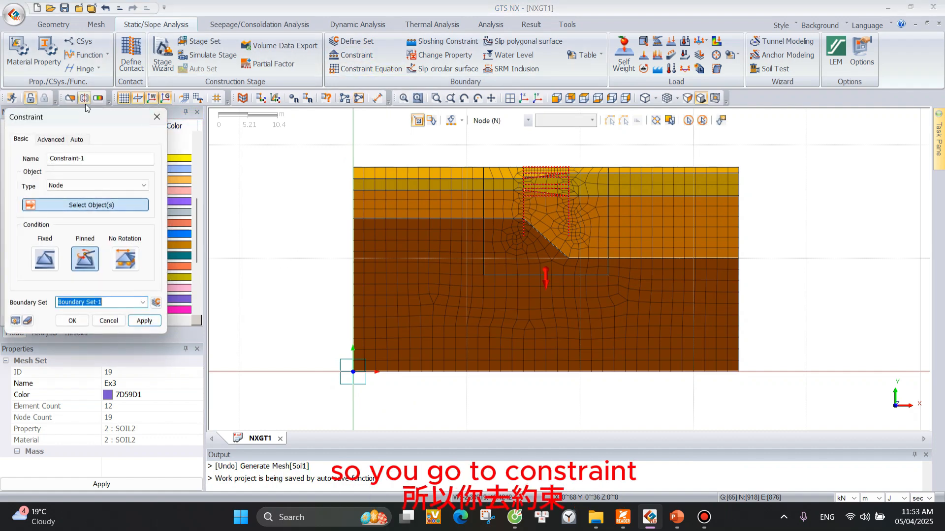
pyautogui.moveTo(84, 116); pyautogui.dragTo(178, 87)
pyautogui.click(171, 111)
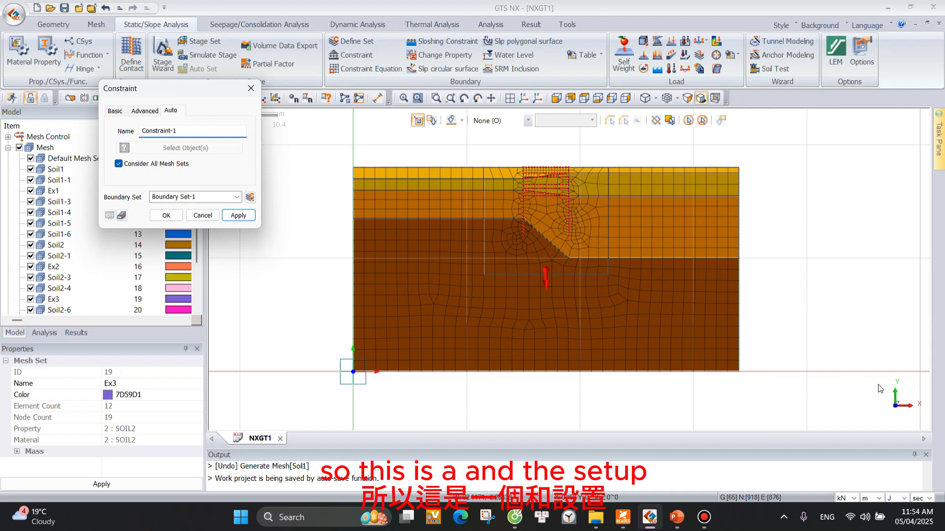
pyautogui.click(217, 196)
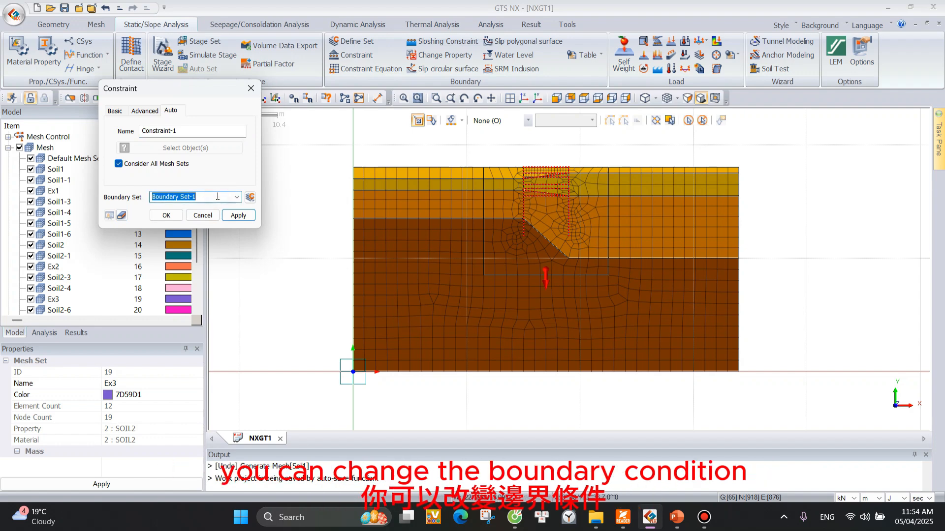
pyautogui.write('BC')
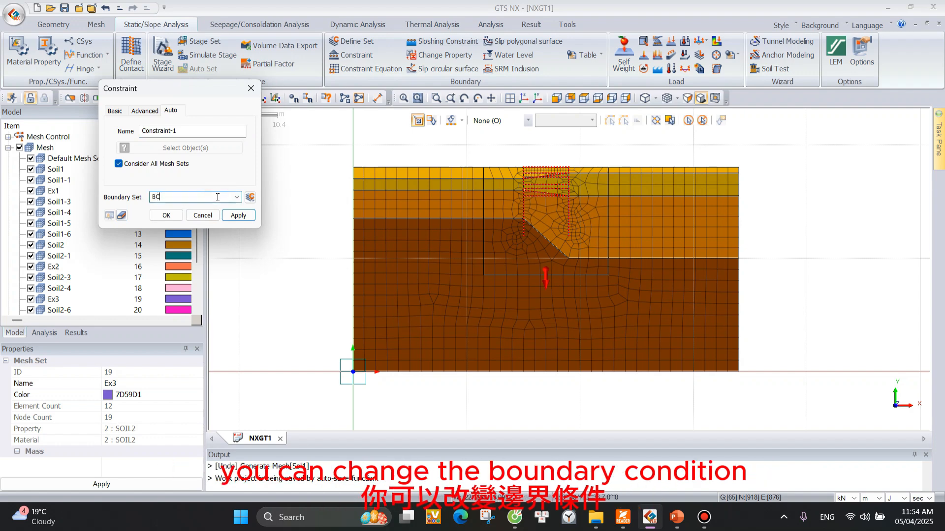
pyautogui.click(239, 216)
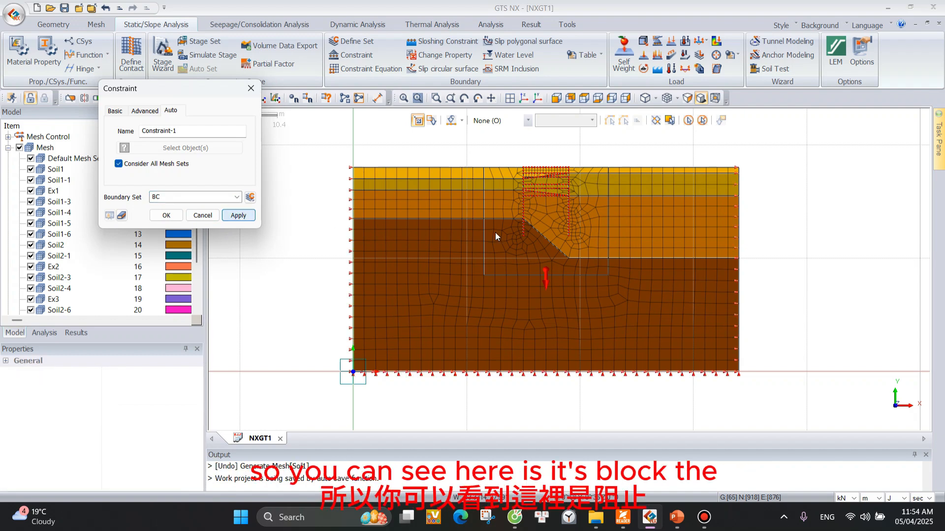
pyautogui.click(251, 88)
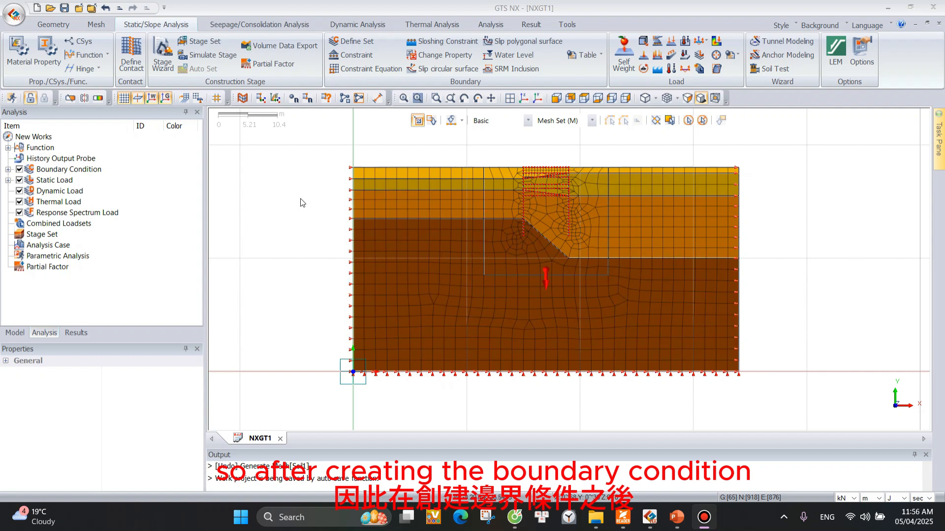
# Add a construction stage set with the stage type Stress.
pyautogui.click(207, 46)
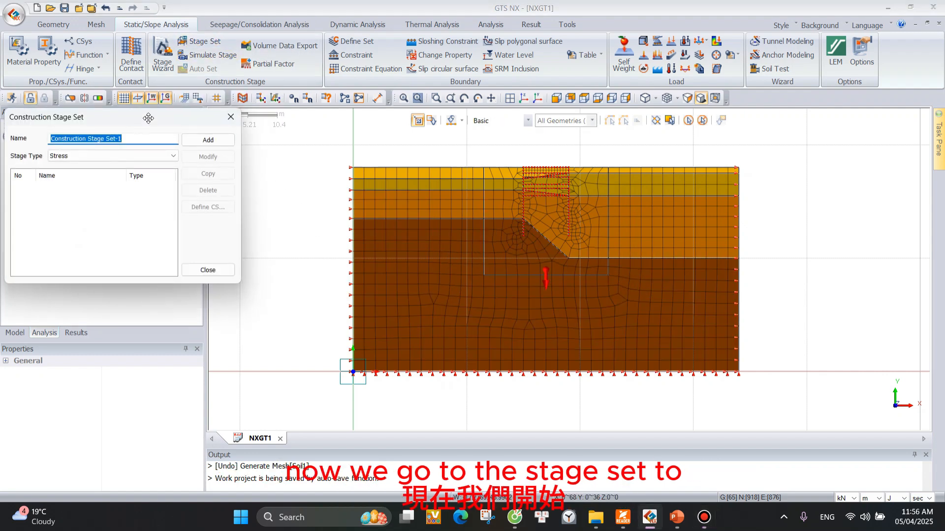
pyautogui.moveTo(149, 121); pyautogui.dragTo(231, 109)
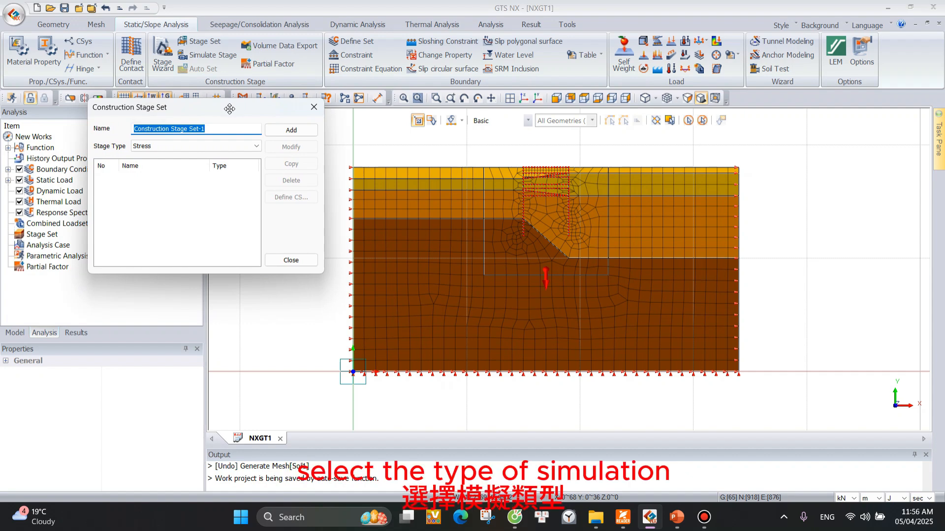
pyautogui.click(168, 147)
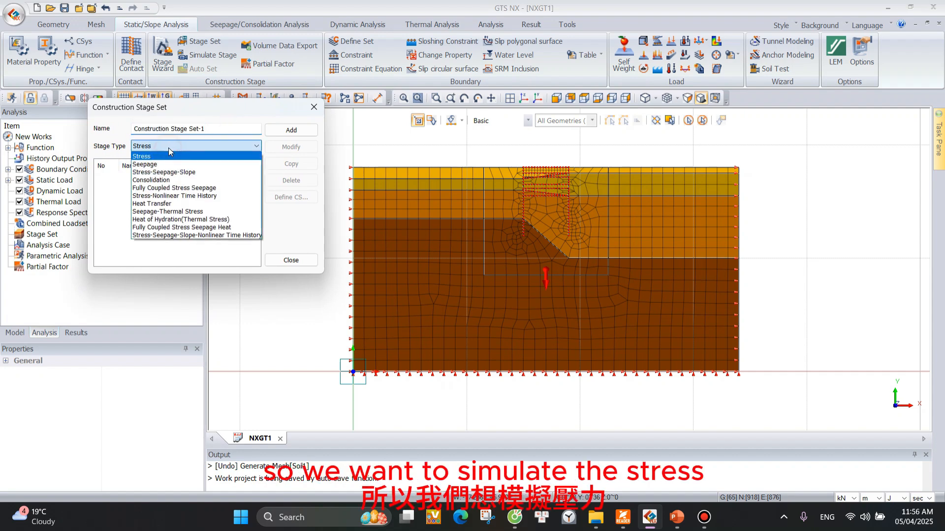
pyautogui.click(169, 146)
pyautogui.click(168, 145)
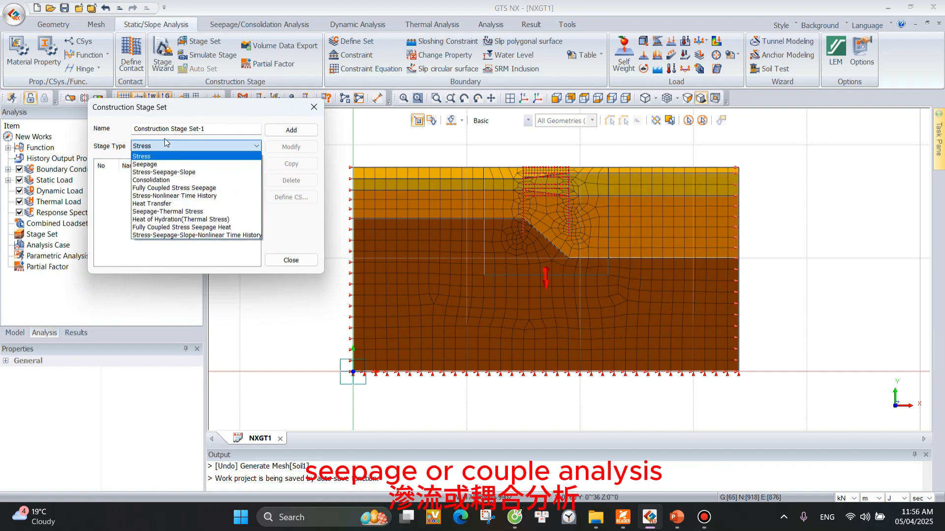
pyautogui.click(169, 153)
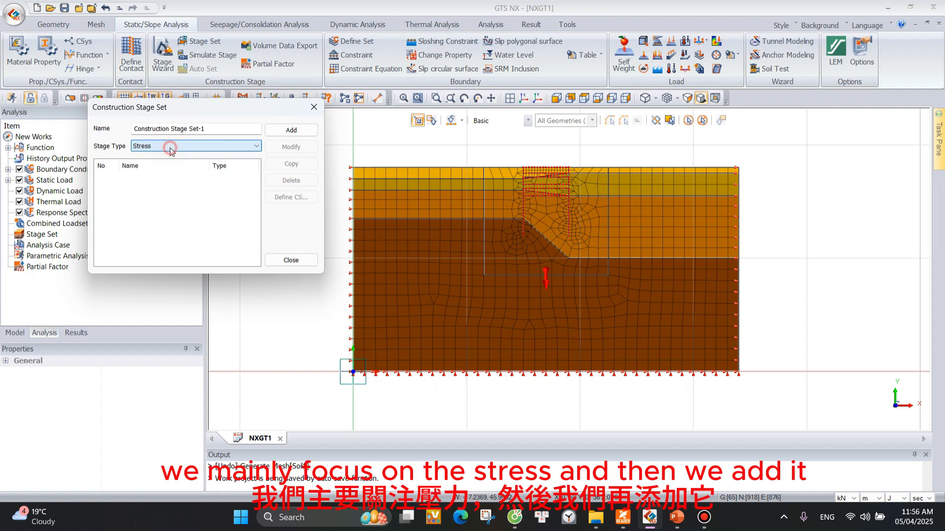
pyautogui.click(291, 131)
# Rename the added construction stage set as "Excav without RW".
pyautogui.click(195, 178)
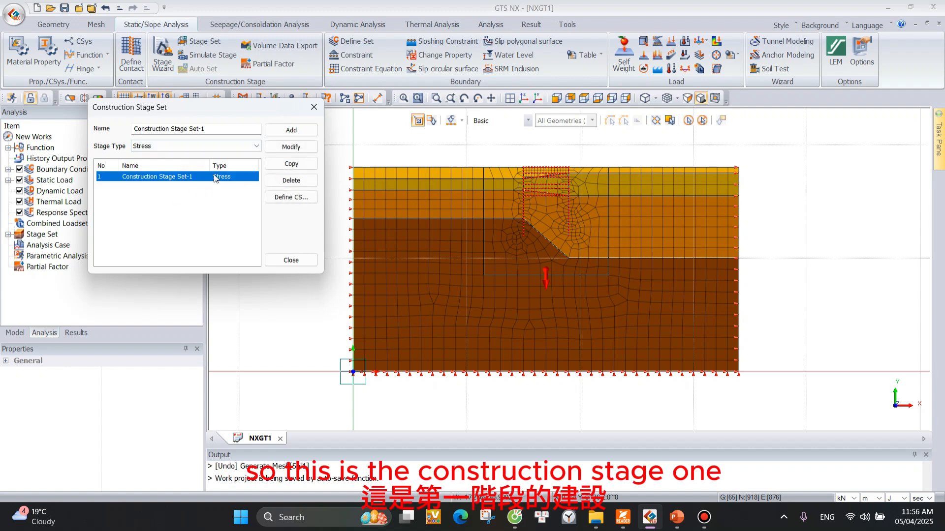
pyautogui.click(213, 129)
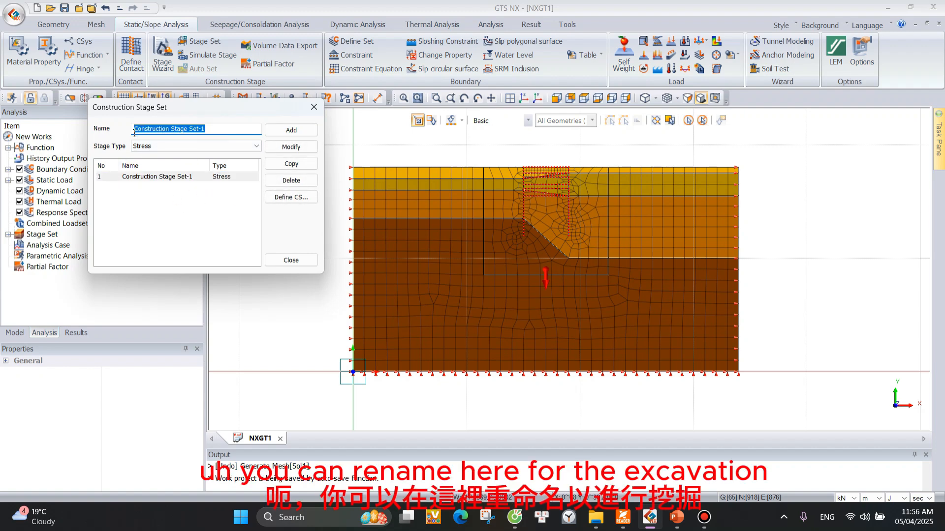
pyautogui.write('Excav without RW')
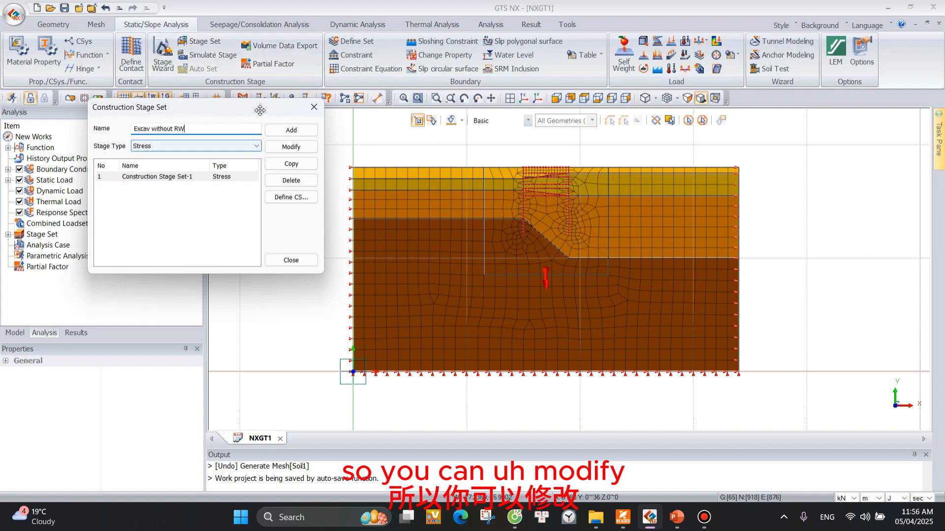
pyautogui.click(293, 148)
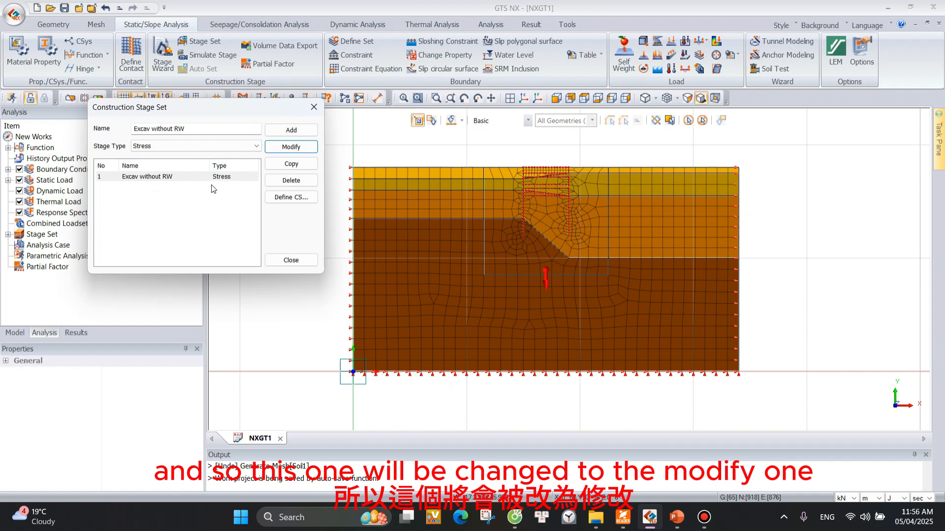
# Open the stage definition of the Excav without RW set and name its first stage Initial.
pyautogui.click(292, 198)
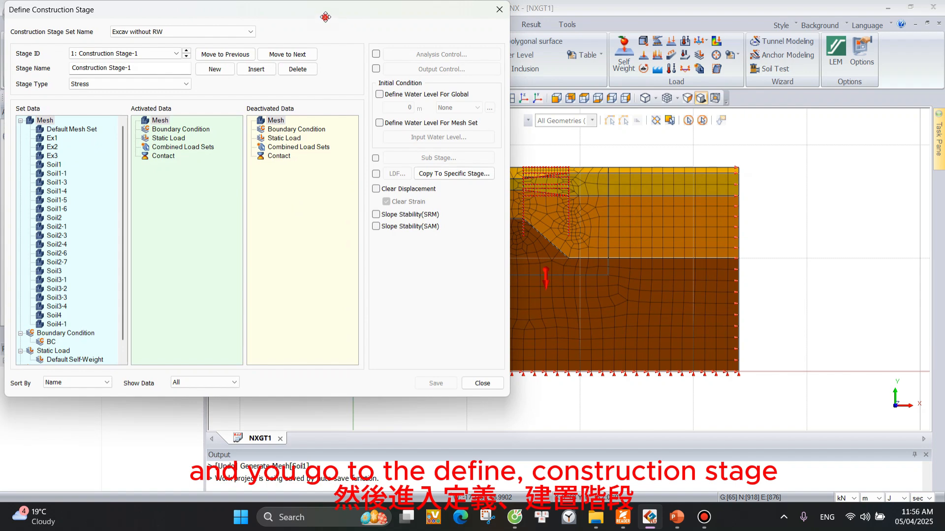
pyautogui.moveTo(325, 17); pyautogui.dragTo(397, 50)
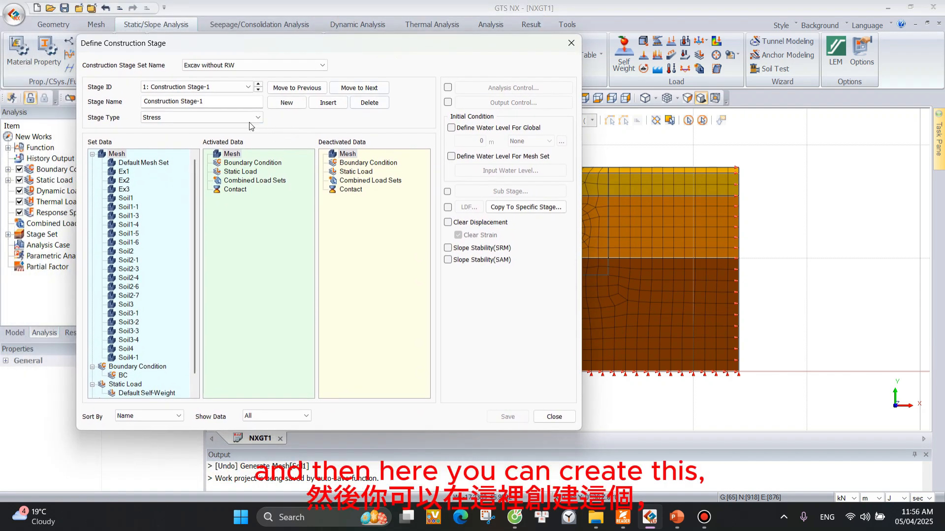
pyautogui.moveTo(397, 37); pyautogui.dragTo(431, 45)
pyautogui.doubleClick(232, 107)
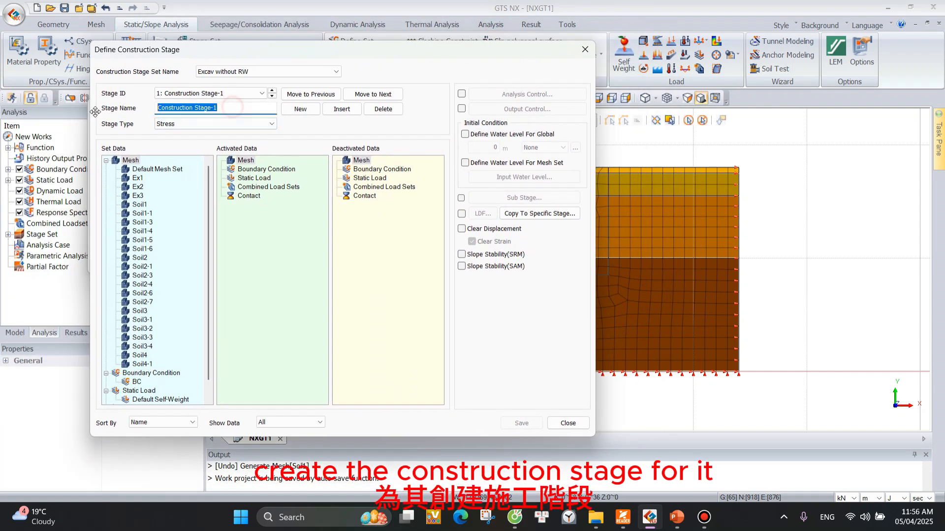
pyautogui.write('Initial')
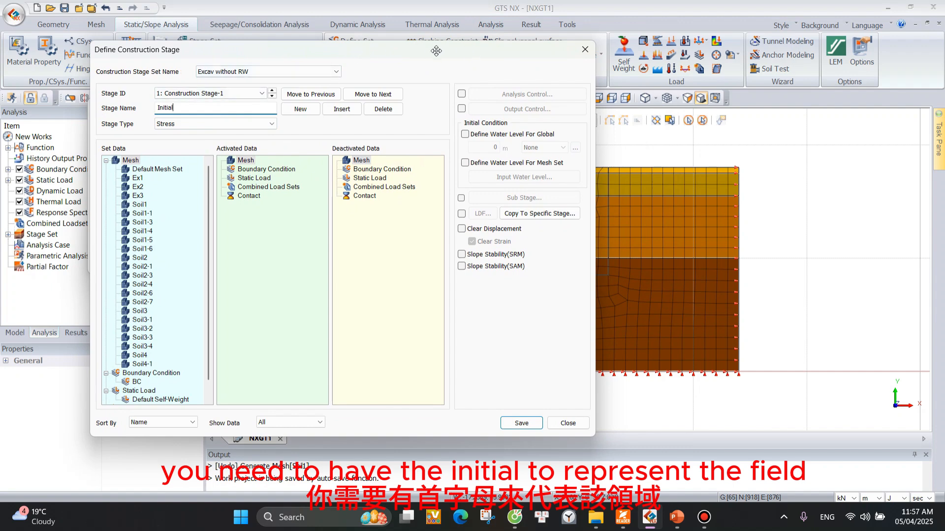
pyautogui.moveTo(436, 50); pyautogui.dragTo(409, 45)
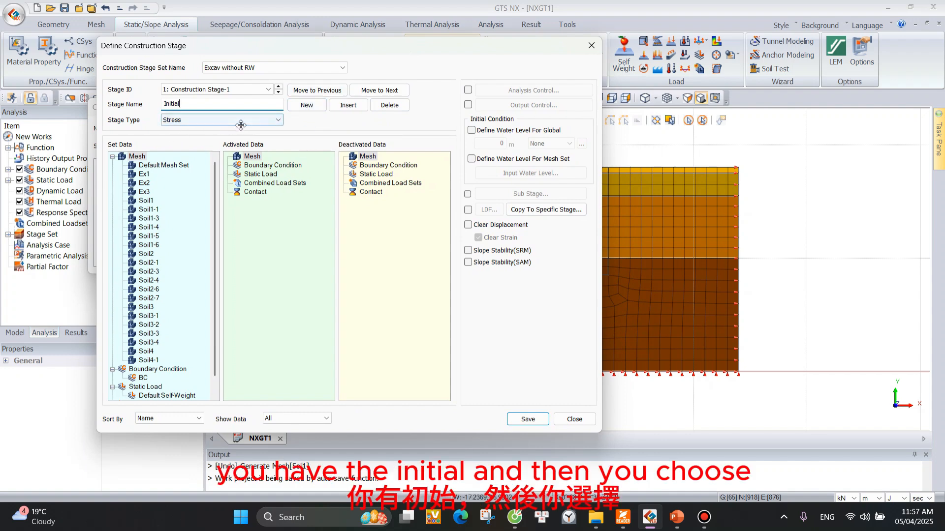
# Activate all mesh sets from Default Mesh Set to Soil4-1 in the Initial stage.
pyautogui.click(140, 167)
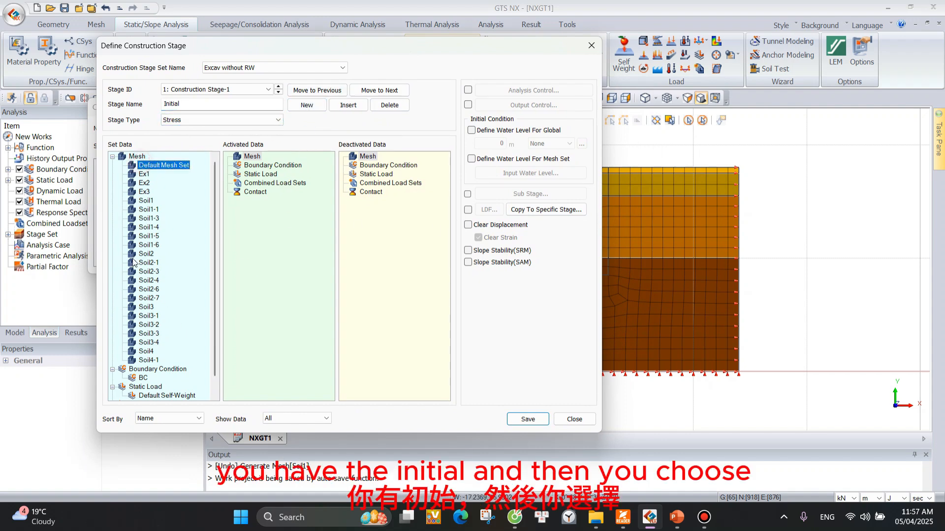
pyautogui.keyDown('shift'); pyautogui.click(148, 360); pyautogui.keyUp('shift')
pyautogui.moveTo(148, 360); pyautogui.dragTo(289, 238)
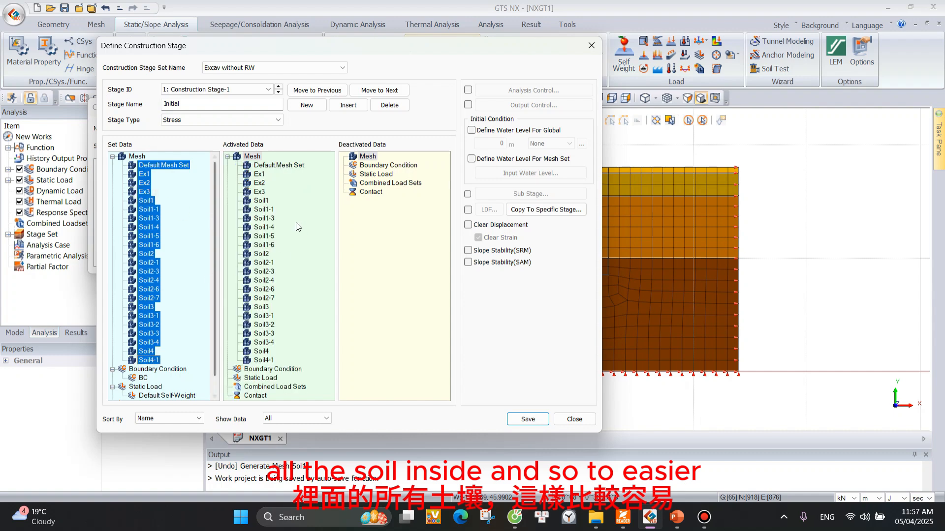
# Set the stage display to Activate so the model view shows only the activated data.
pyautogui.scroll(-4, 847, 233)
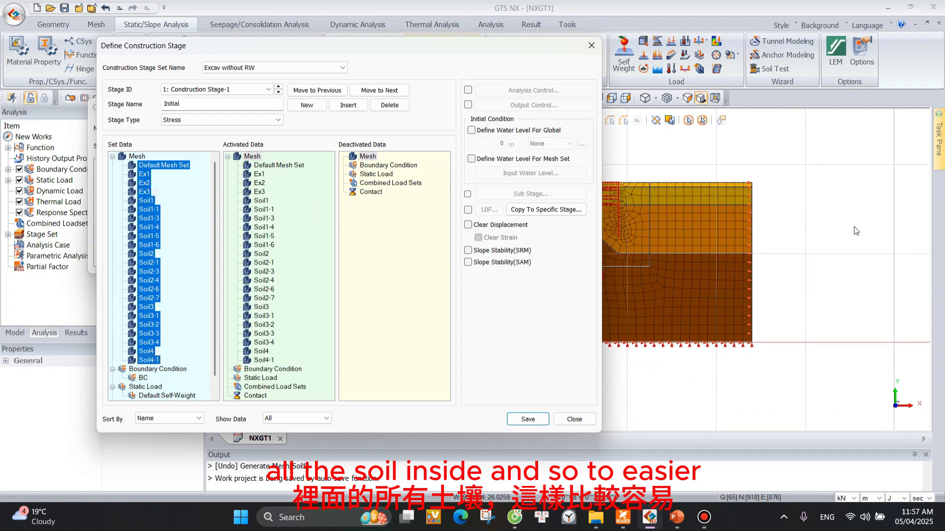
pyautogui.scroll(-4, 847, 233)
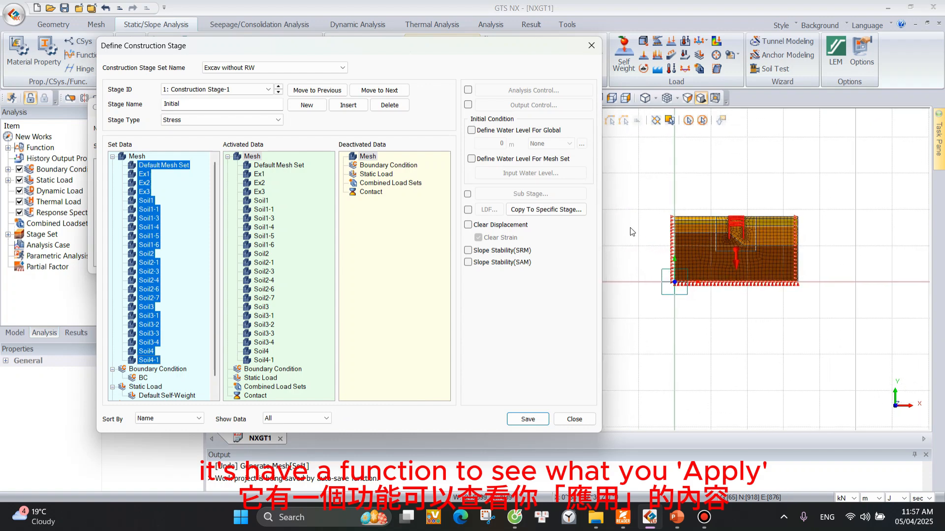
pyautogui.scroll(5, 866, 317)
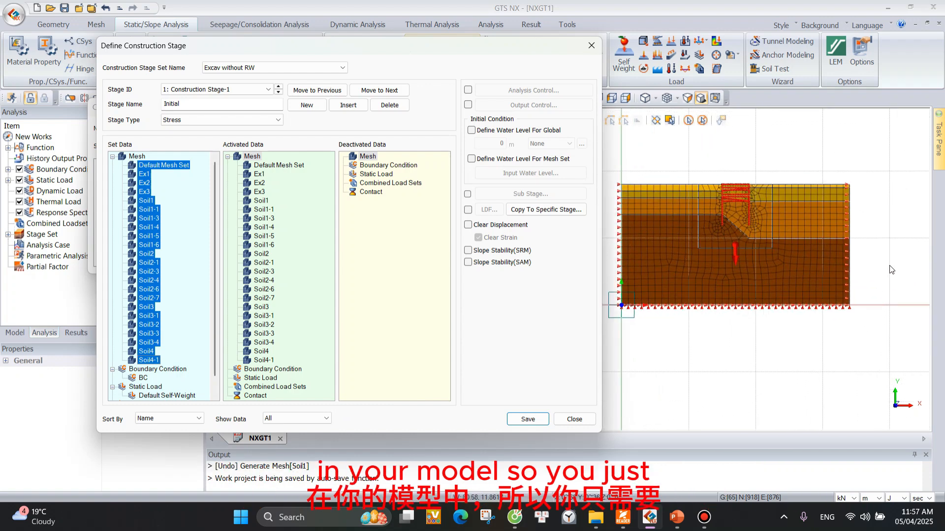
pyautogui.scroll(-1, 798, 336)
pyautogui.moveTo(485, 49); pyautogui.dragTo(416, 53)
pyautogui.scroll(3, 787, 247)
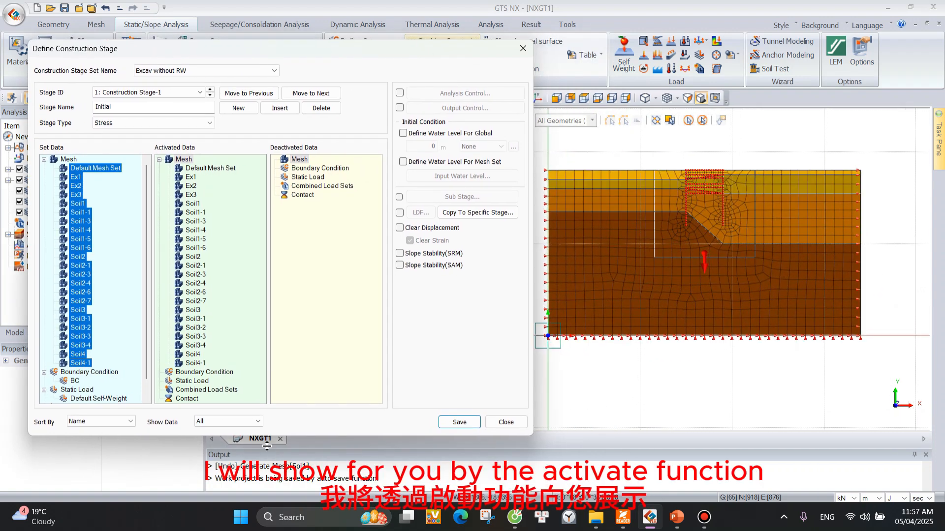
pyautogui.click(252, 422)
pyautogui.click(237, 439)
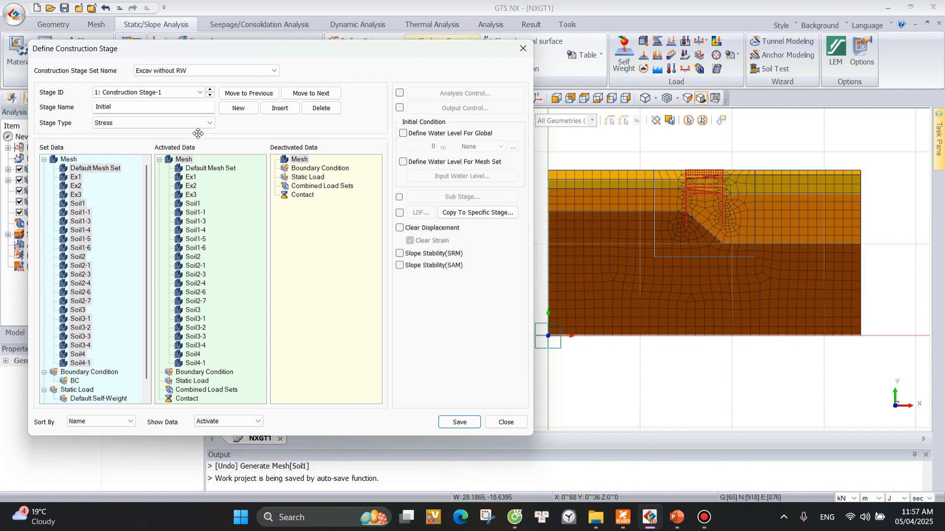
# Remove the mesh sets Ex1 through Soil4-1 from the Initial stage's activated data.
pyautogui.click(191, 177)
pyautogui.keyDown('shift'); pyautogui.click(182, 372); pyautogui.keyUp('shift')
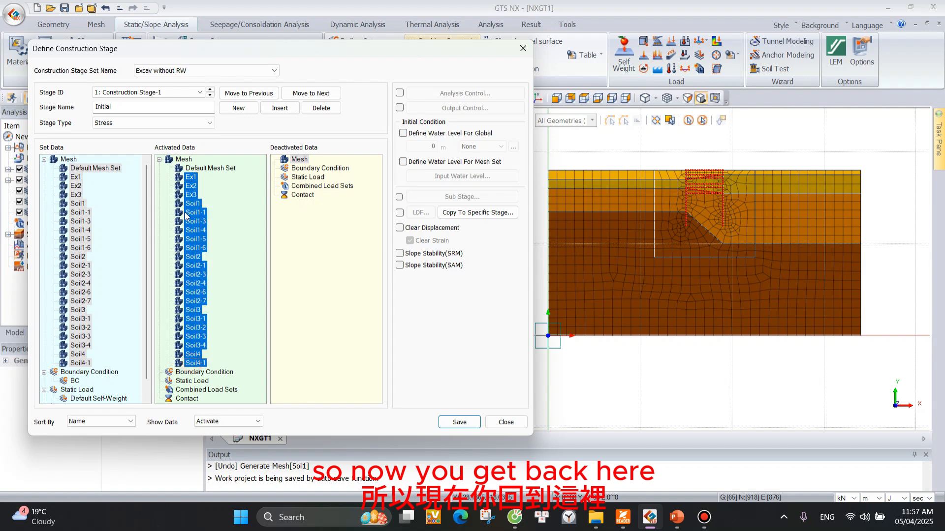
pyautogui.moveTo(191, 184); pyautogui.dragTo(136, 224)
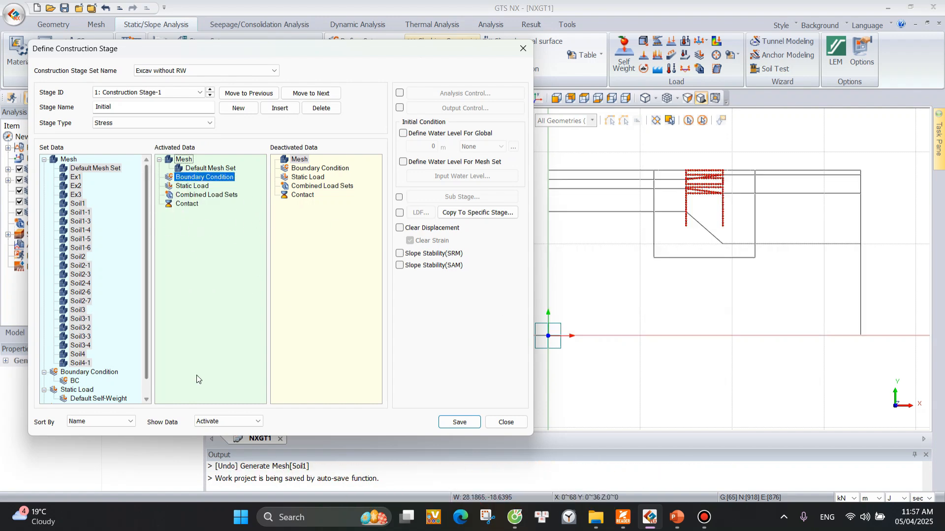
# Activate all mesh sets from Default Mesh Set to Soil4-1 again in the Initial stage.
pyautogui.click(216, 423)
pyautogui.click(214, 438)
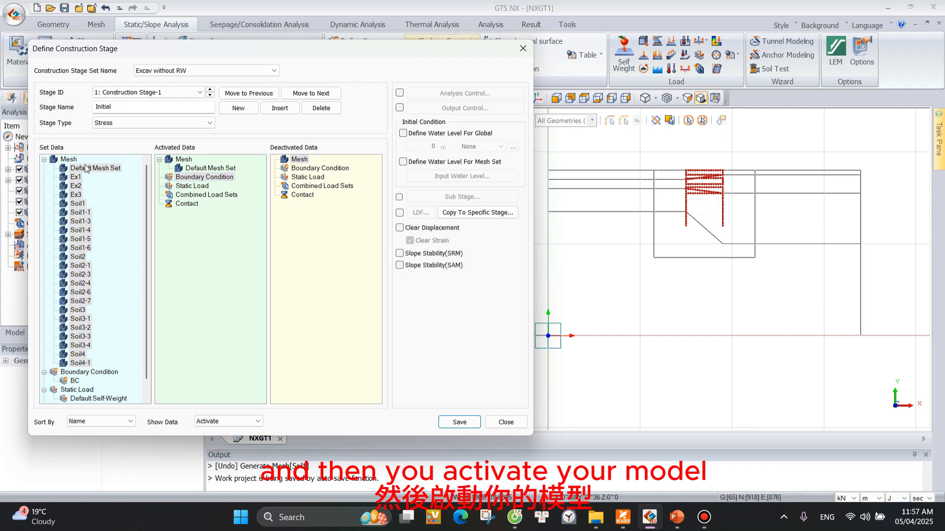
pyautogui.click(75, 177)
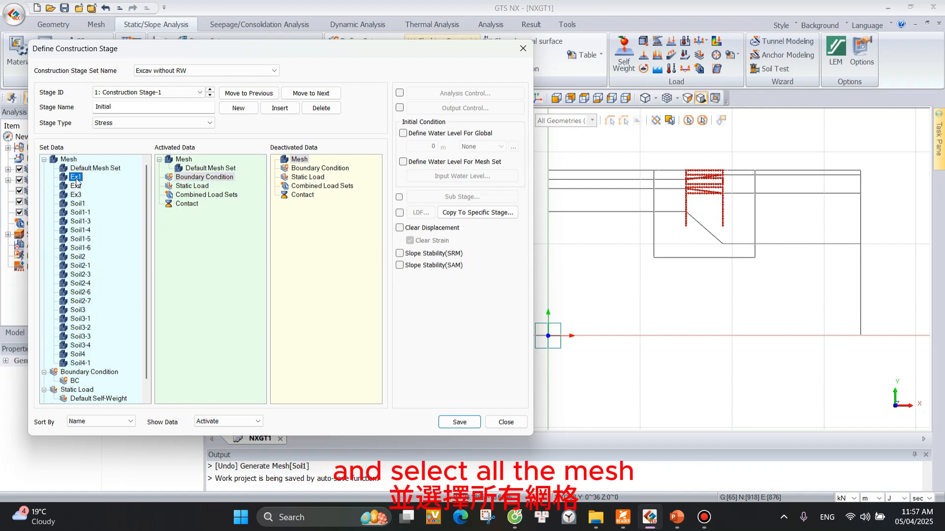
pyautogui.click(80, 169)
pyautogui.keyDown('shift'); pyautogui.click(79, 363); pyautogui.keyUp('shift')
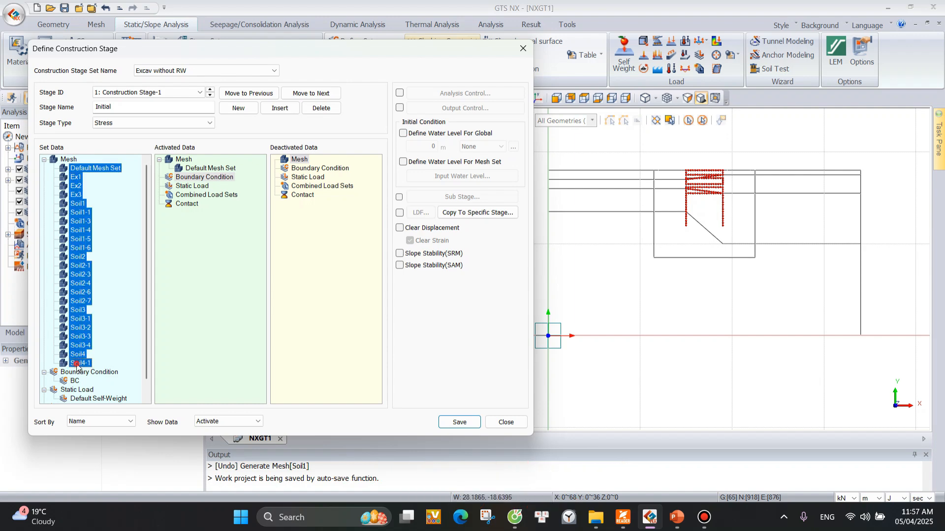
pyautogui.moveTo(73, 224); pyautogui.dragTo(227, 262)
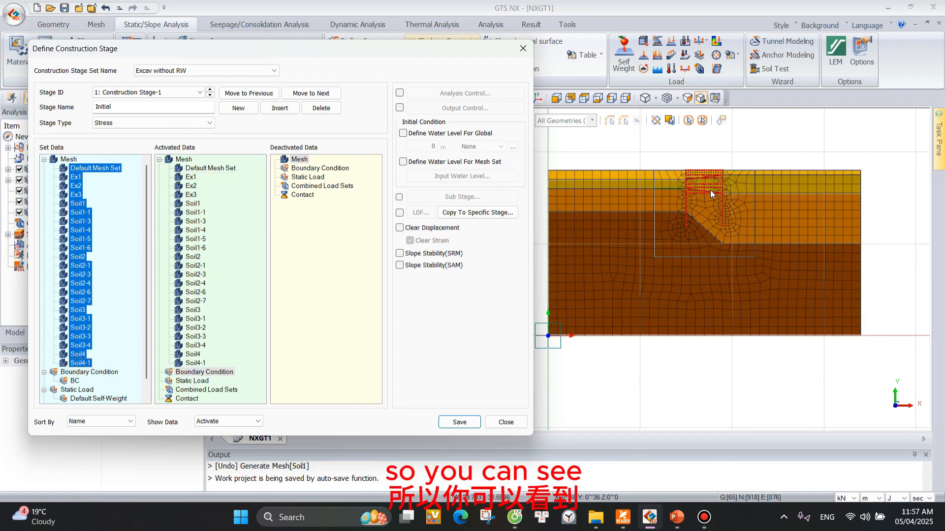
# Activate the BC boundary condition and the Default Self-Weight static load in the Initial stage.
pyautogui.scroll(-2, 757, 171)
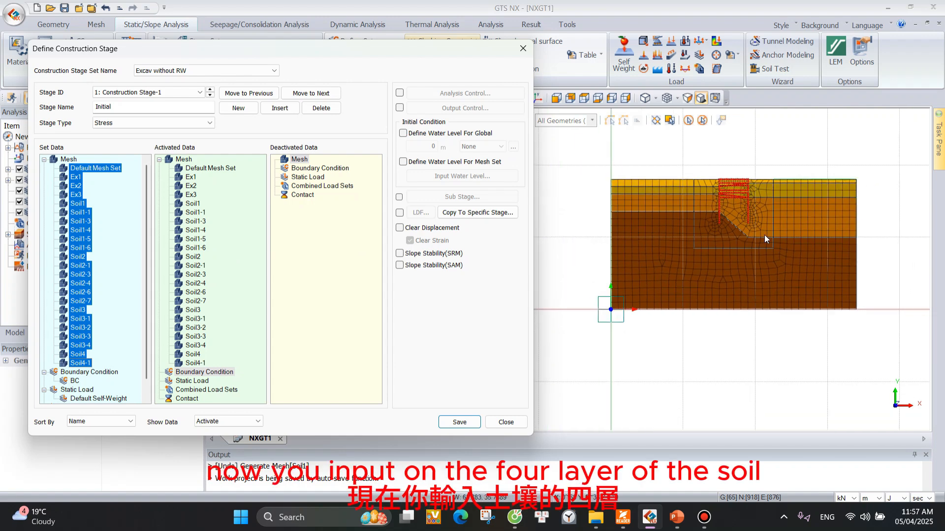
pyautogui.scroll(1, 764, 235)
pyautogui.scroll(-1, 94, 345)
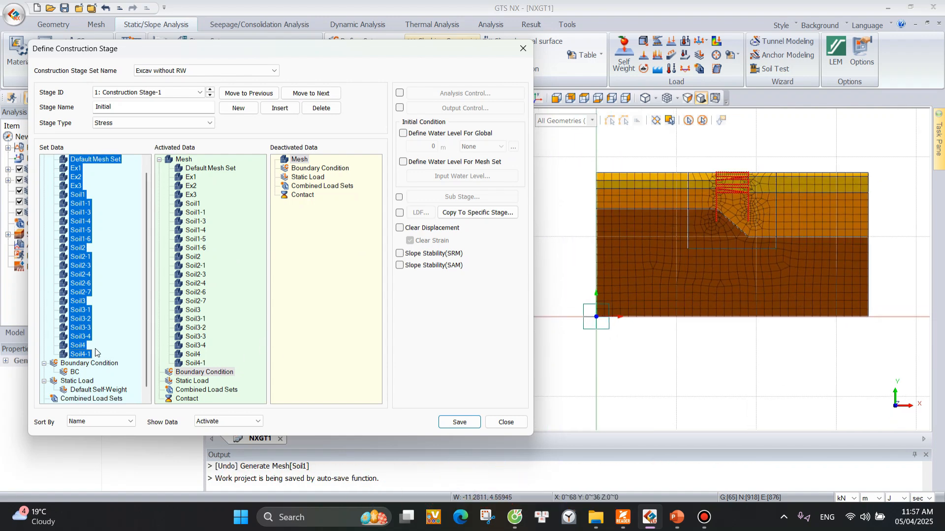
pyautogui.moveTo(75, 362); pyautogui.dragTo(250, 378)
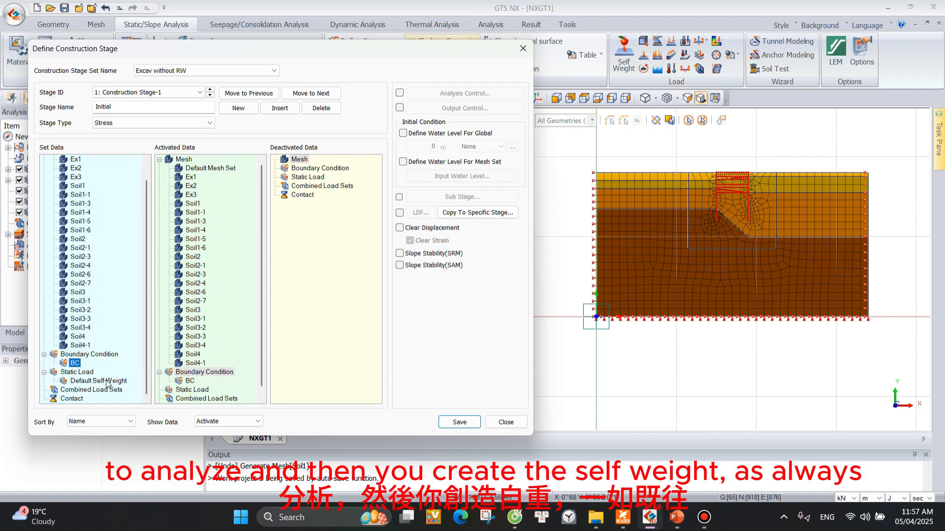
pyautogui.moveTo(98, 381); pyautogui.dragTo(244, 383)
pyautogui.scroll(-1, 229, 350)
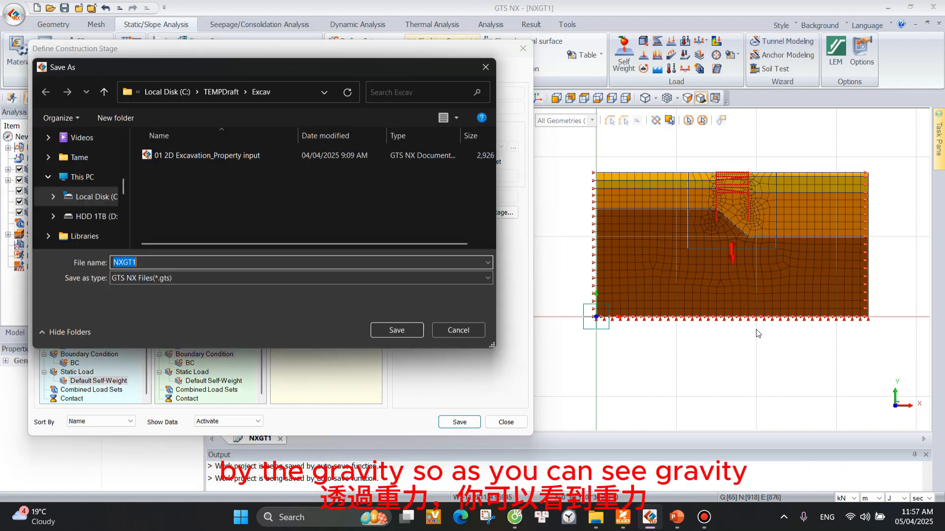
# Save the project as Excav_withoutRW in the Excav folder.
pyautogui.moveTo(352, 60); pyautogui.dragTo(509, 83)
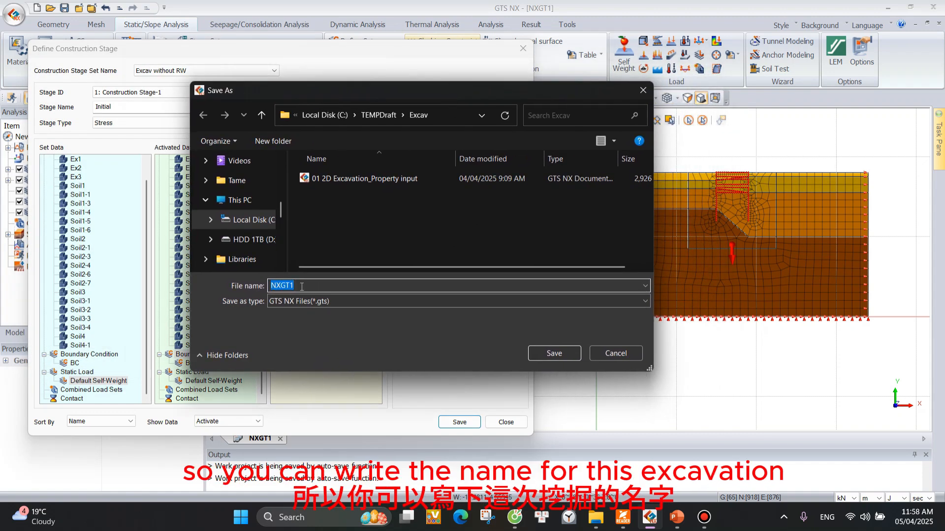
pyautogui.write('Exacav')
pyautogui.press('BackSpace')
pyautogui.press('BackSpace')
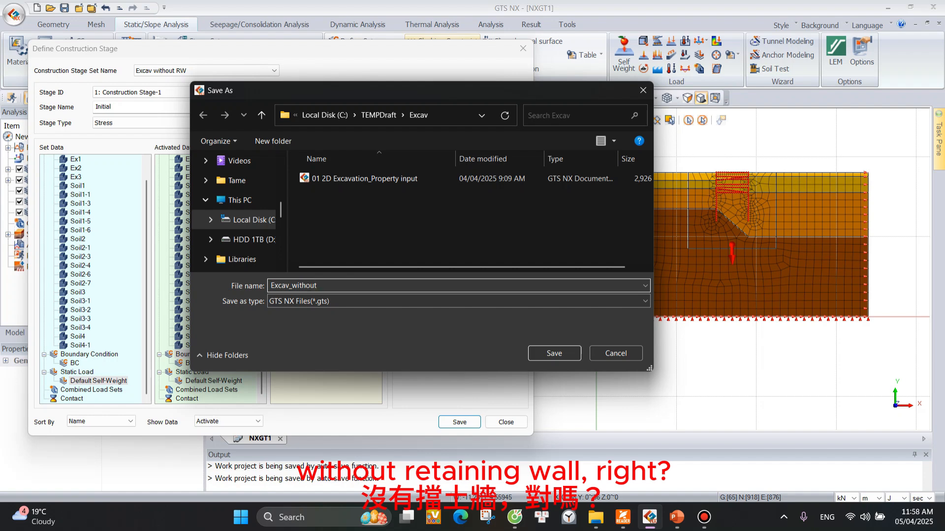
pyautogui.write('W')
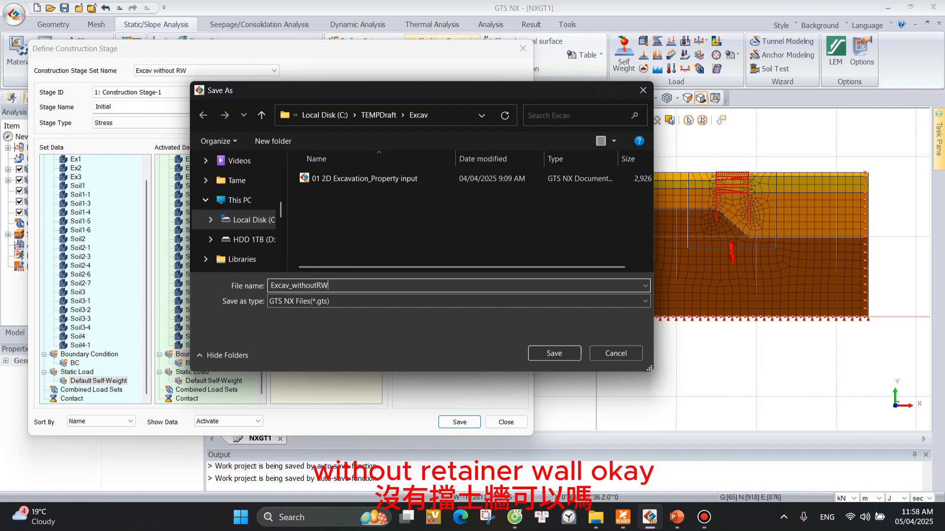
pyautogui.press('Return')
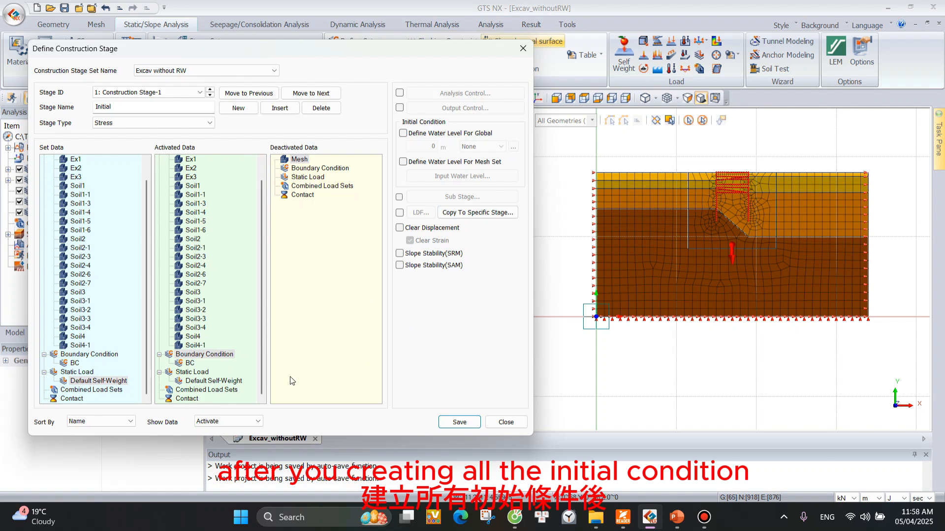
# Save the Initial stage and create a second construction stage named Ex1.
pyautogui.click(460, 422)
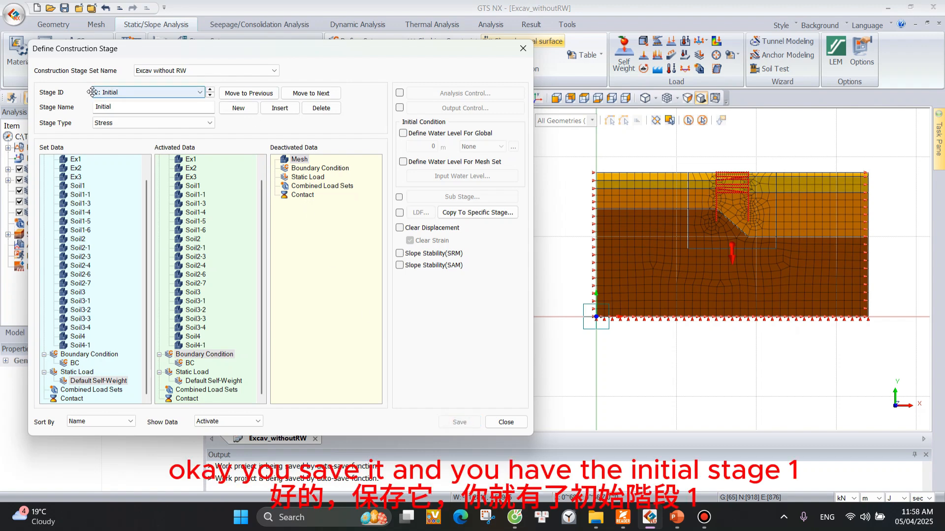
pyautogui.click(250, 110)
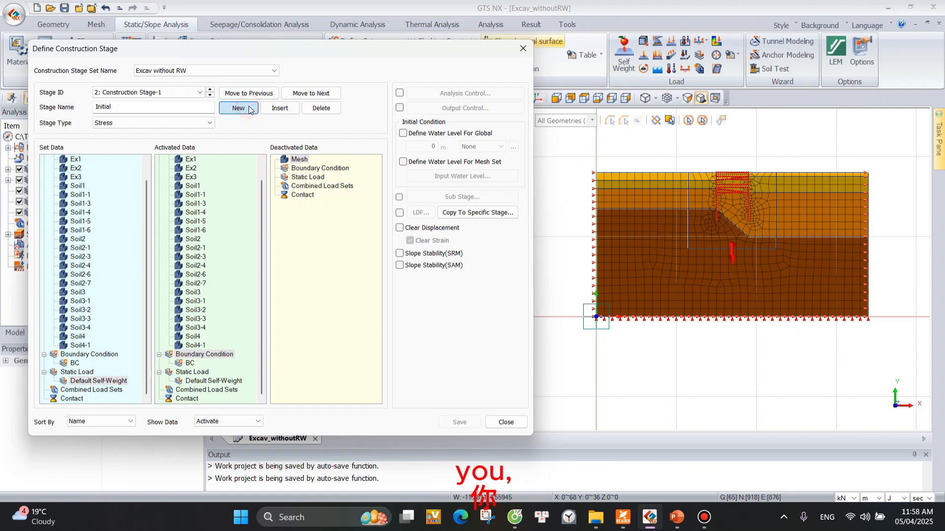
pyautogui.moveTo(155, 106); pyautogui.dragTo(94, 107)
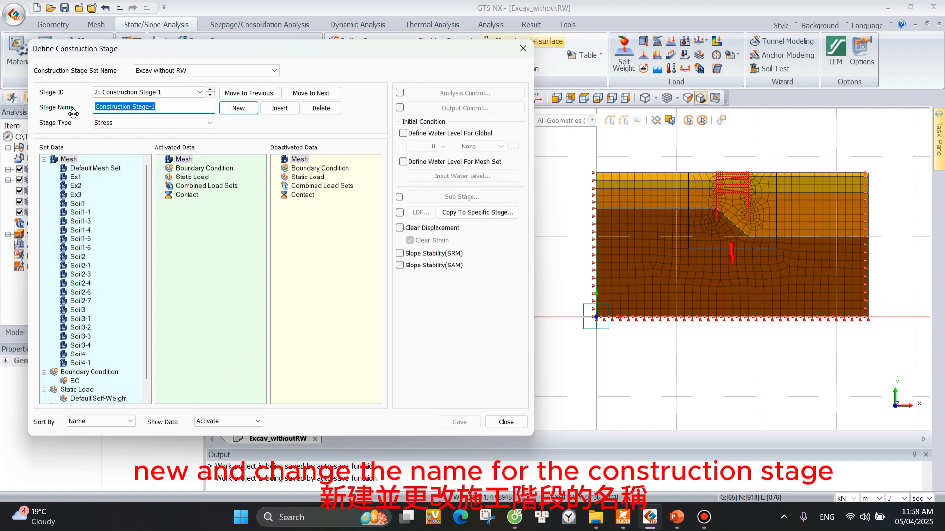
pyautogui.write('Ex1')
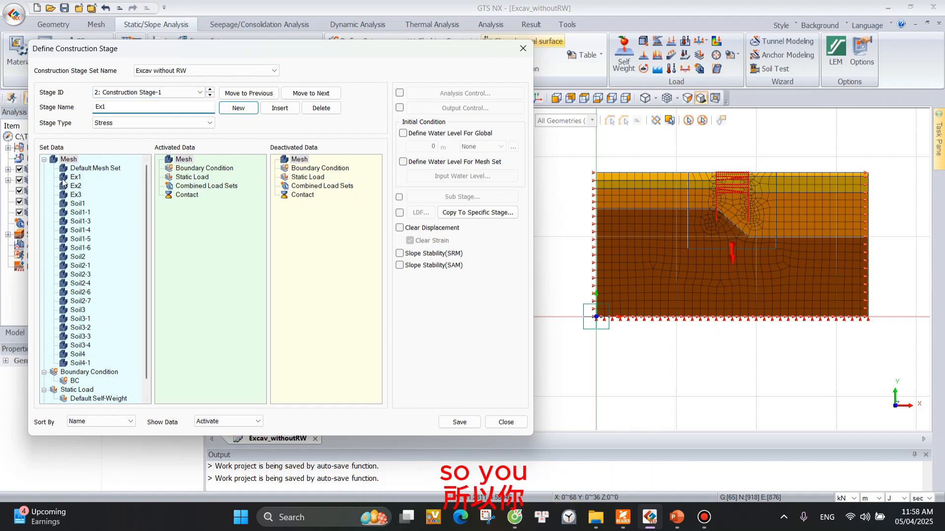
# Deactivate the mesh set Ex1 in the Ex1 stage and save the stage.
pyautogui.moveTo(73, 177); pyautogui.dragTo(320, 223)
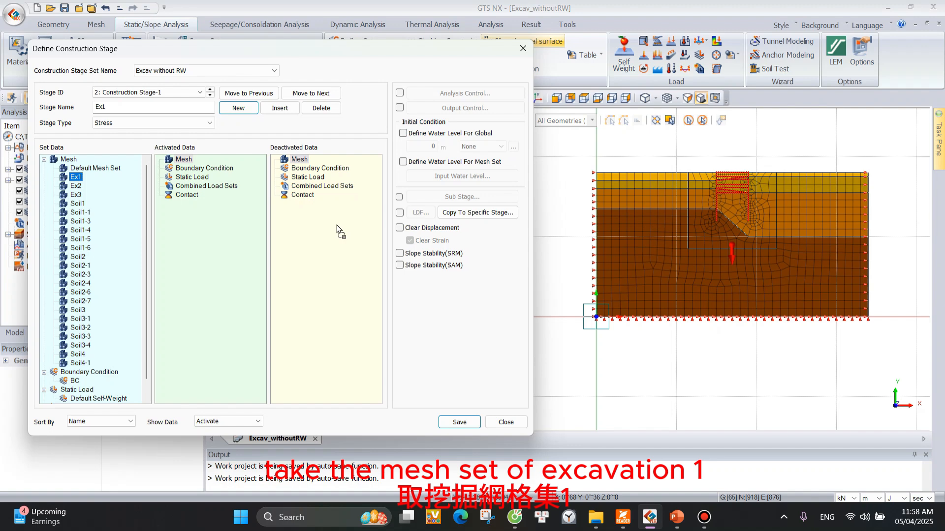
pyautogui.moveTo(337, 225); pyautogui.dragTo(337, 226)
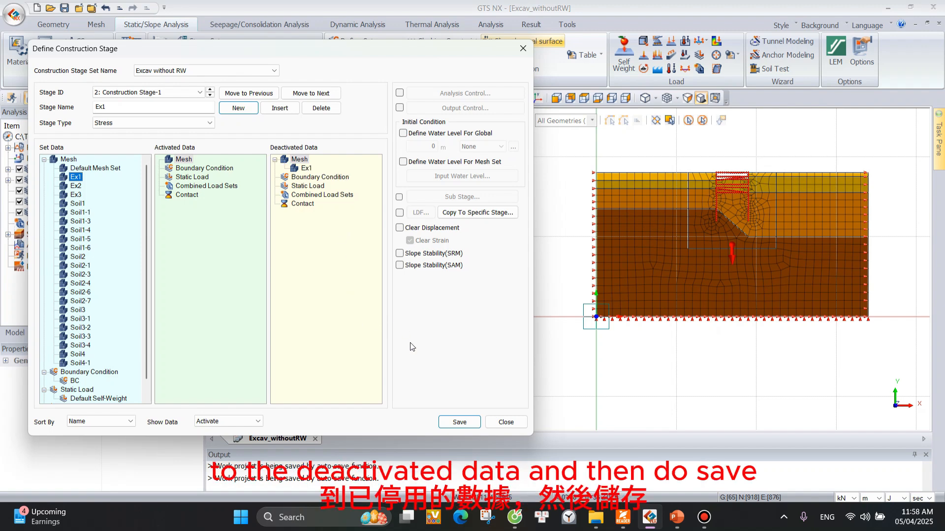
pyautogui.click(460, 422)
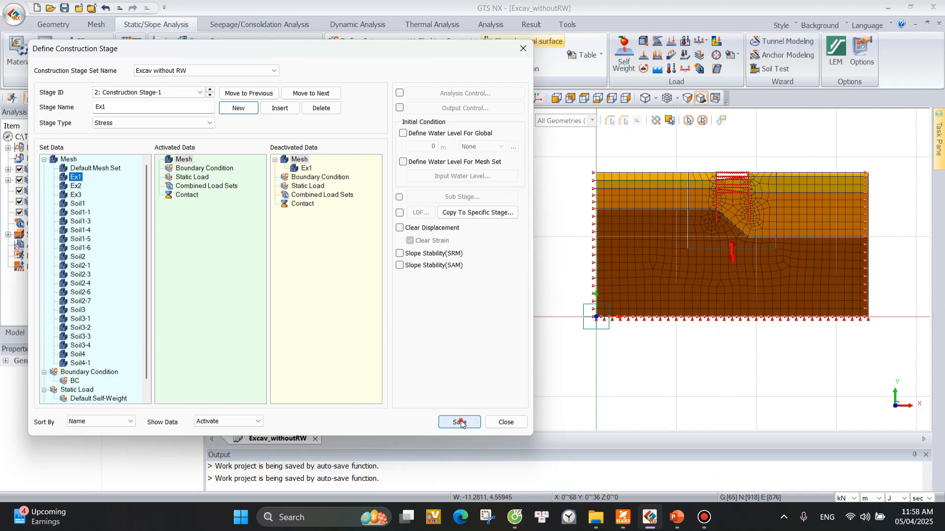
pyautogui.write('Ex2')
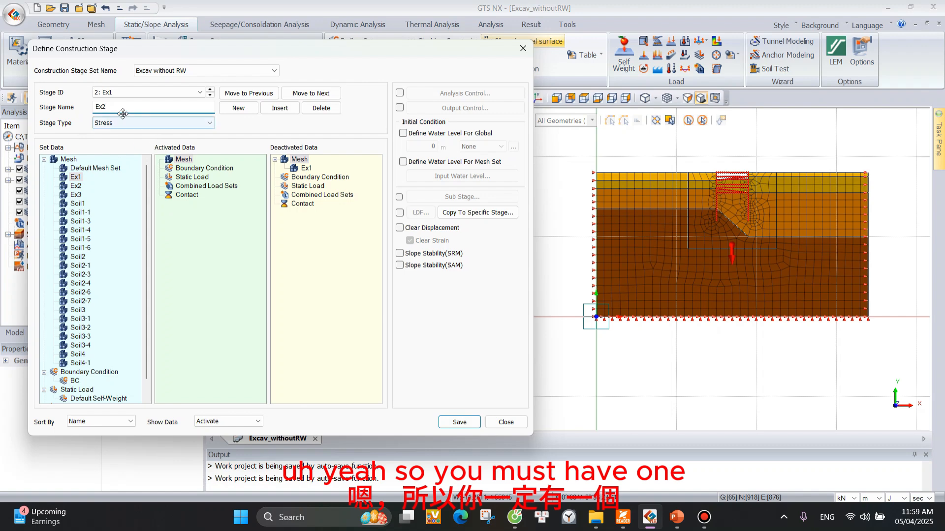
pyautogui.click(103, 107)
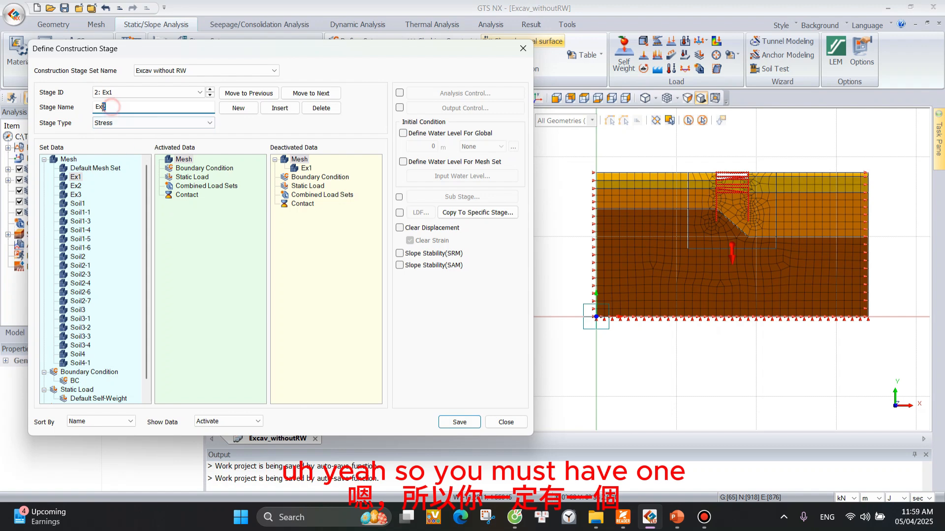
pyautogui.click(239, 109)
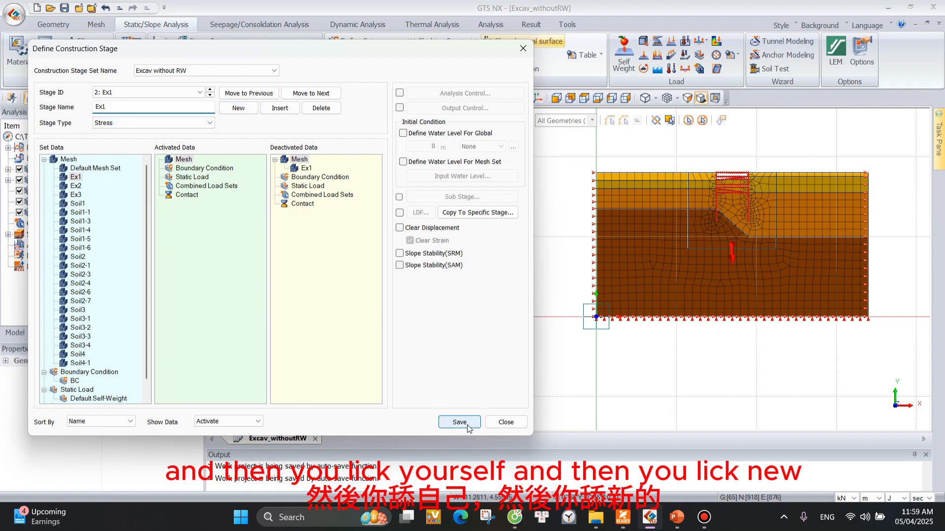
# Create a third stage named Ex2, deactivating the mesh set Ex2 in it, and save it.
pyautogui.click(239, 108)
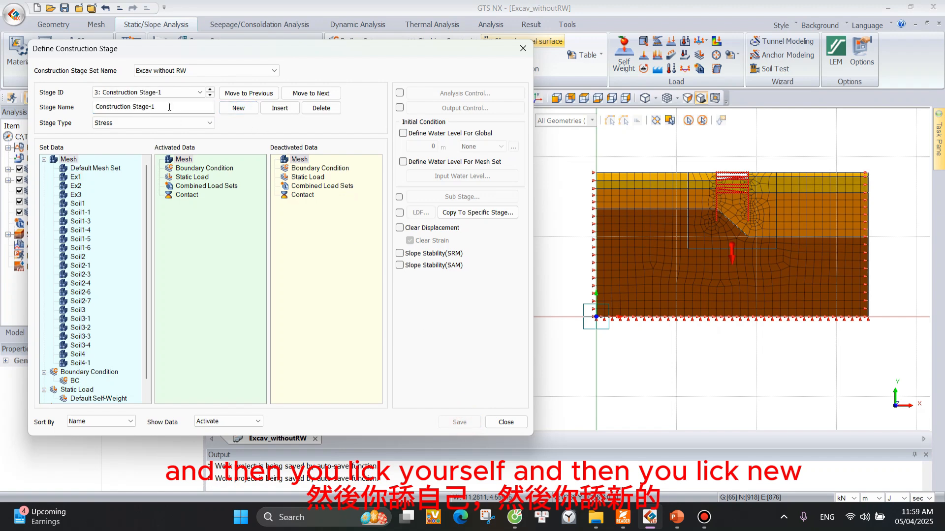
pyautogui.write('Ex2')
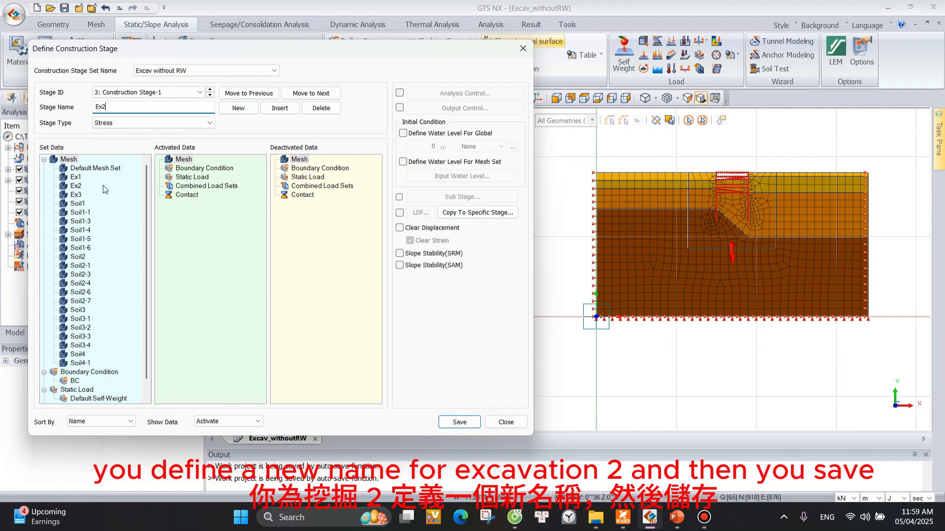
pyautogui.moveTo(75, 185); pyautogui.dragTo(284, 219)
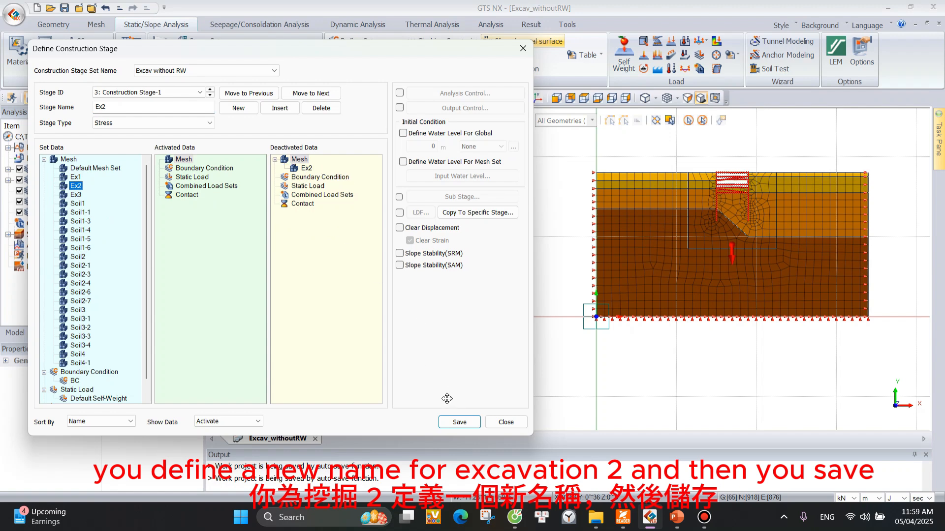
pyautogui.click(460, 422)
pyautogui.scroll(2, 749, 155)
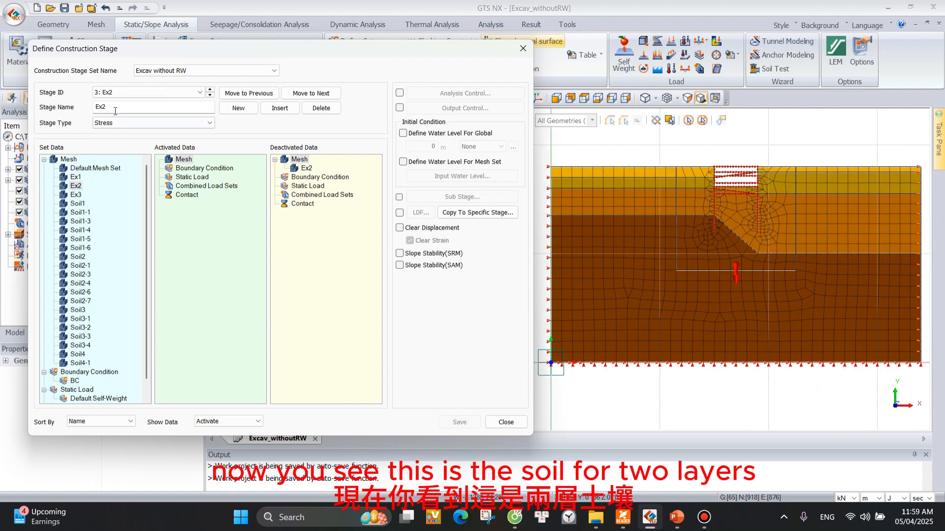
# Create and save a fourth stage named Ex3 with the mesh set Ex3 deactivated, and close the stage definition.
pyautogui.click(239, 108)
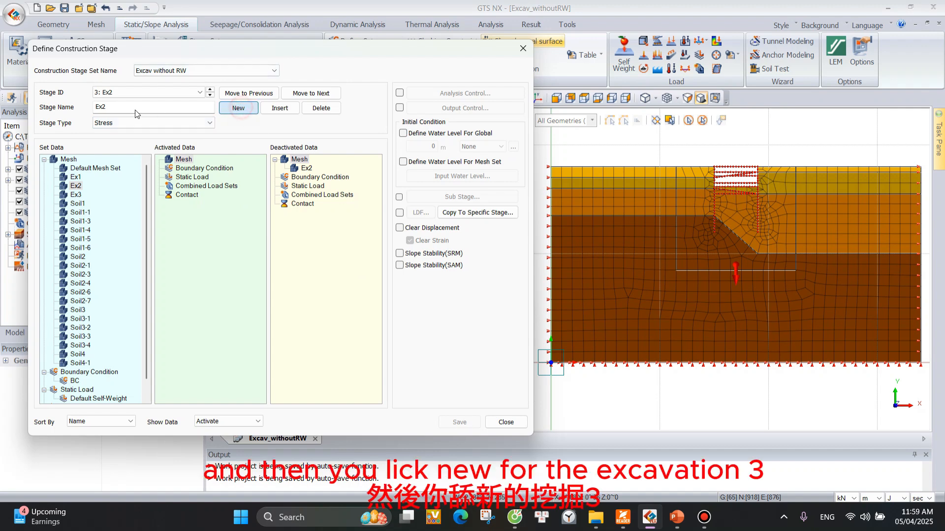
pyautogui.moveTo(188, 106); pyautogui.dragTo(28, 116)
pyautogui.write('Ex')
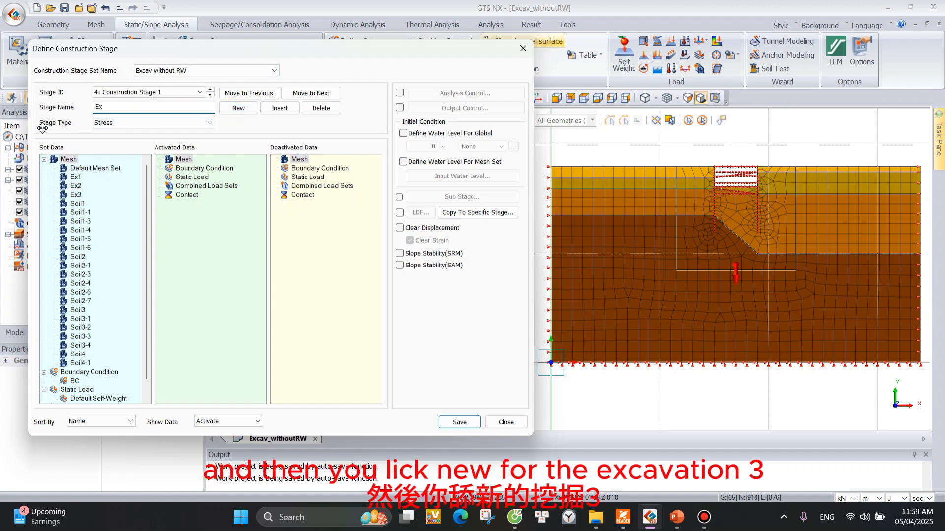
pyautogui.write('3')
pyautogui.moveTo(76, 194); pyautogui.dragTo(284, 224)
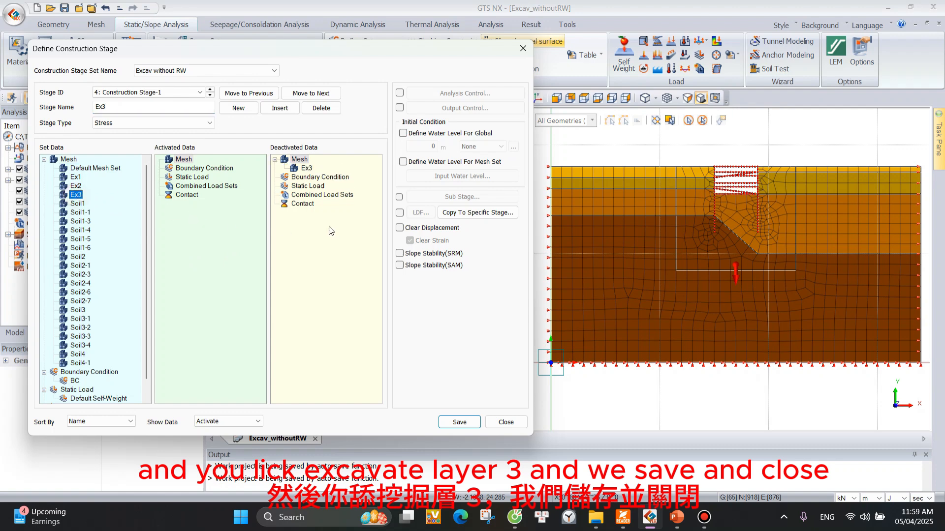
pyautogui.click(459, 423)
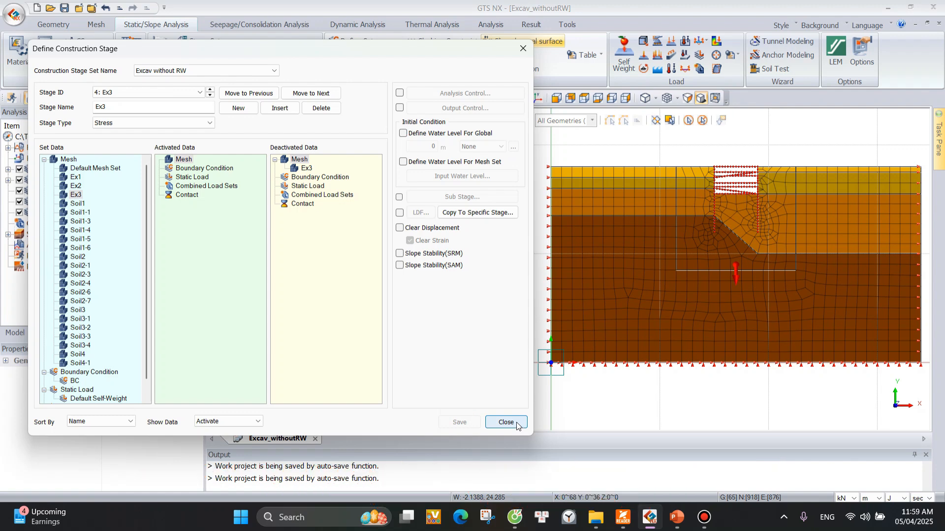
pyautogui.click(507, 423)
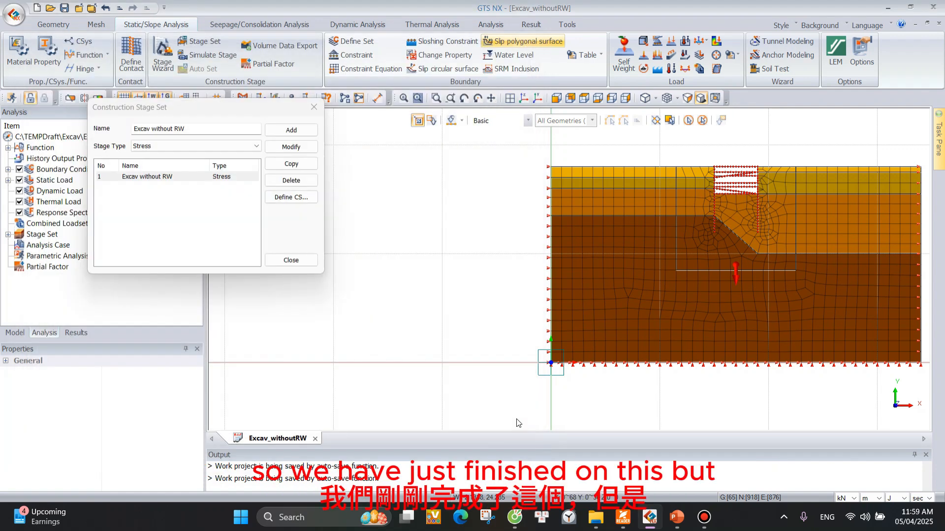
# Enable Clear Displacement with Clear Strain for the Initial stage of the set Excav without RW, save it, and close the stage set dialogs.
pyautogui.click(218, 175)
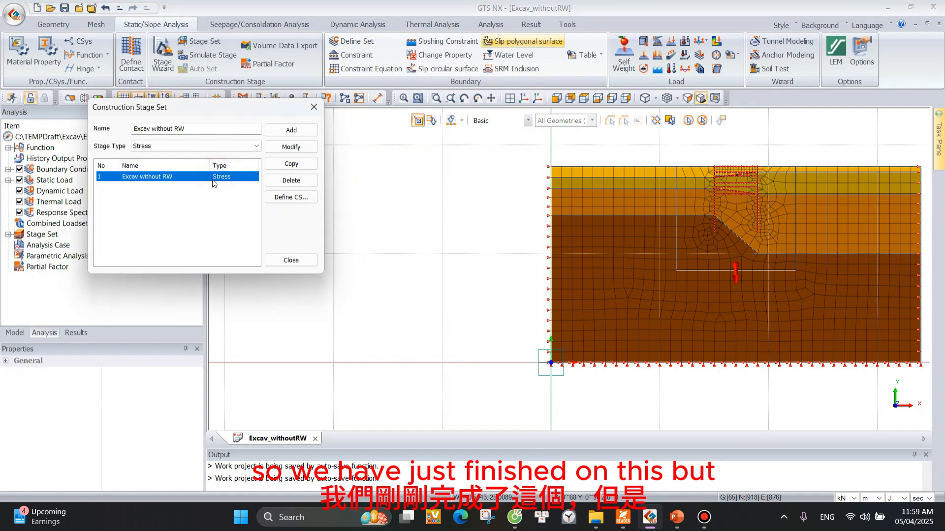
pyautogui.click(292, 197)
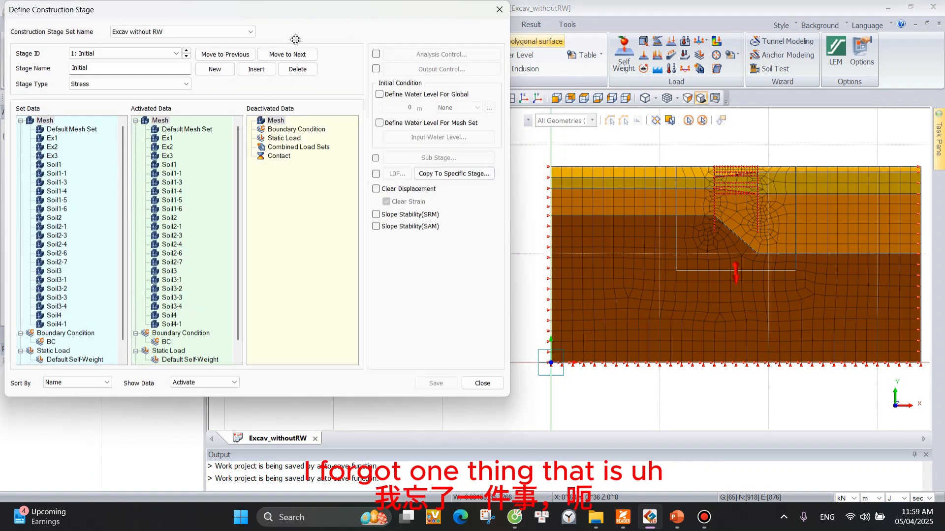
pyautogui.moveTo(287, 16); pyautogui.dragTo(392, 15)
pyautogui.click(266, 58)
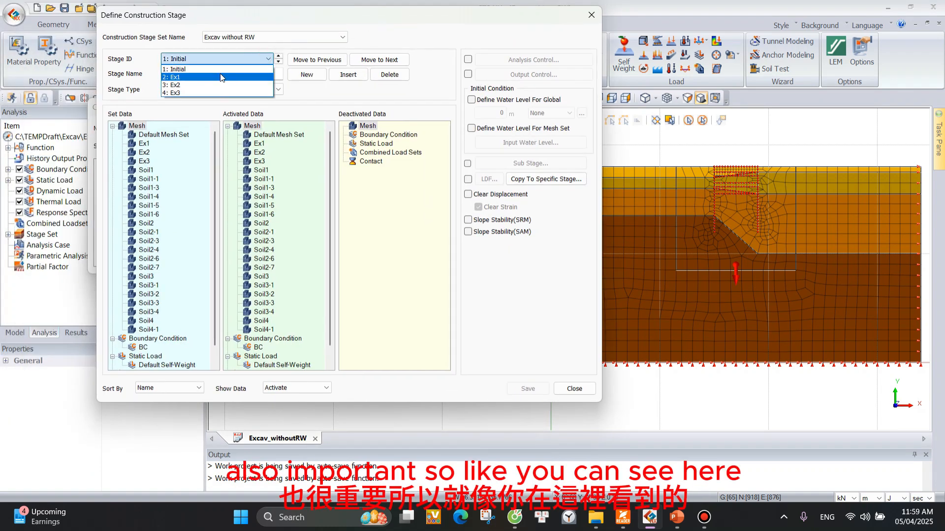
pyautogui.click(225, 59)
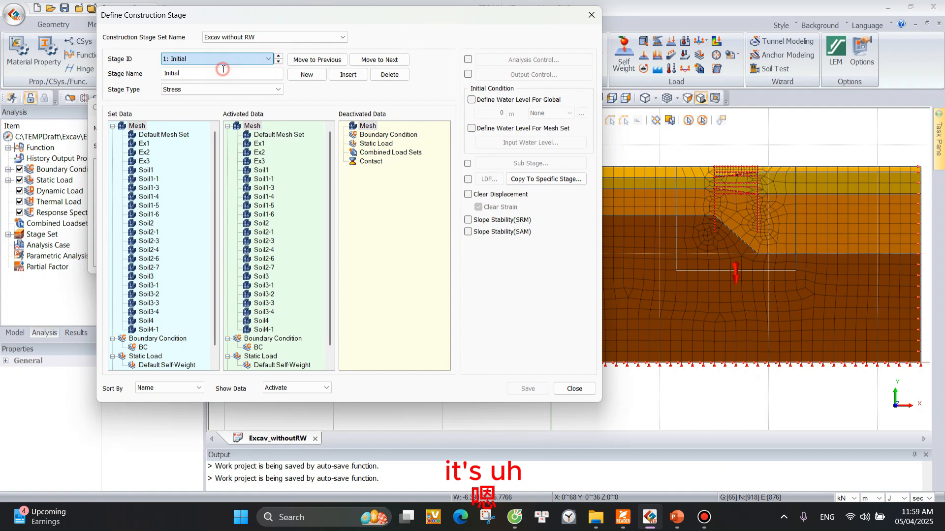
pyautogui.click(468, 194)
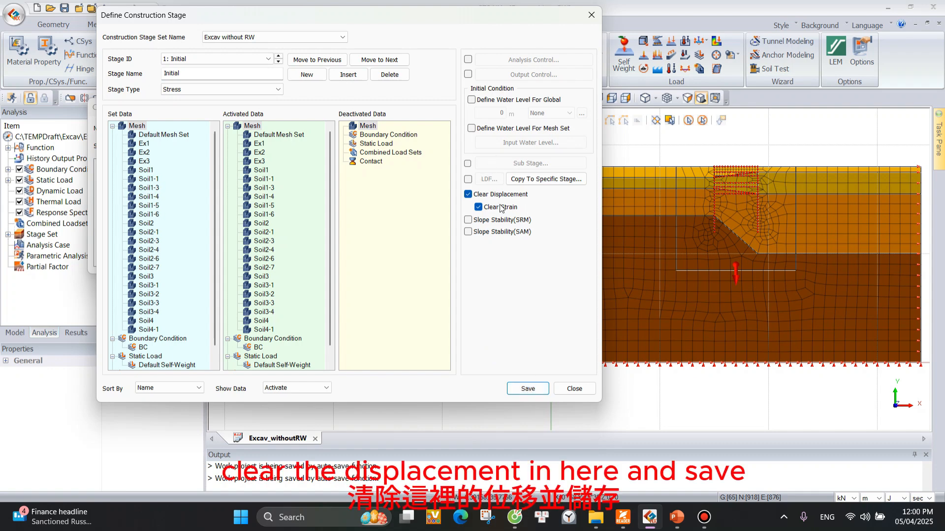
pyautogui.click(527, 389)
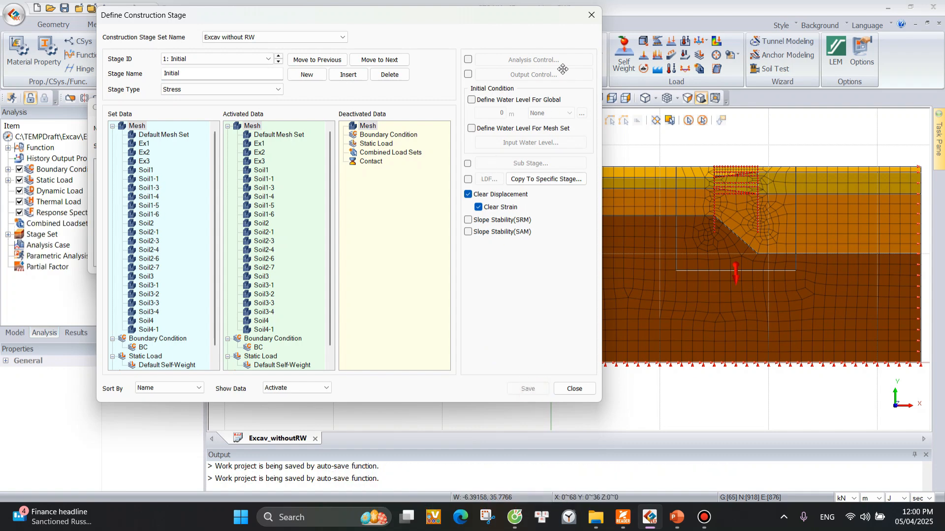
pyautogui.click(575, 389)
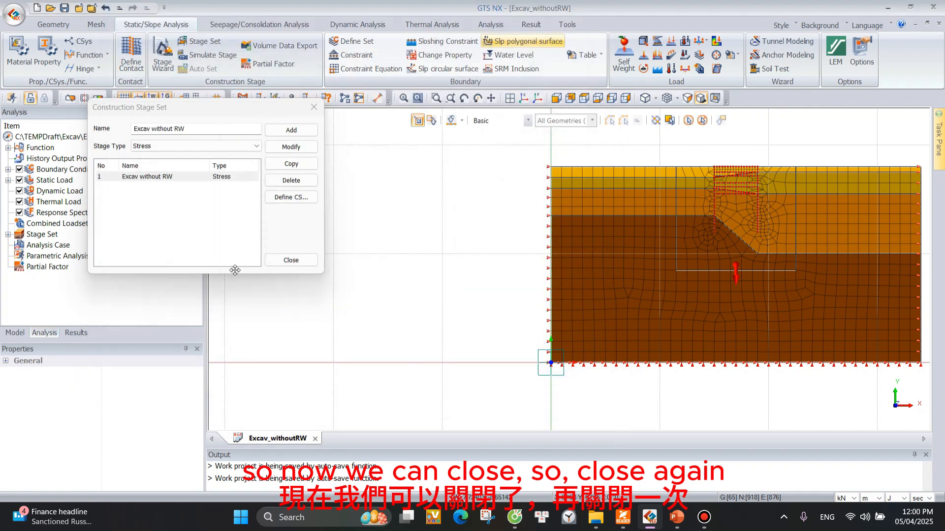
pyautogui.click(291, 259)
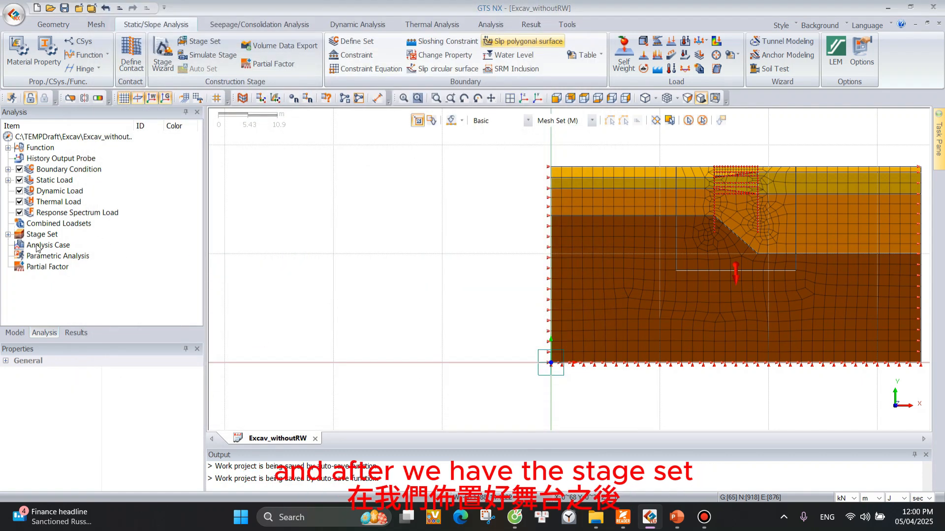
# Expand the stage set Excav without RW in the analysis tree to review its construction stages.
pyautogui.click(8, 234)
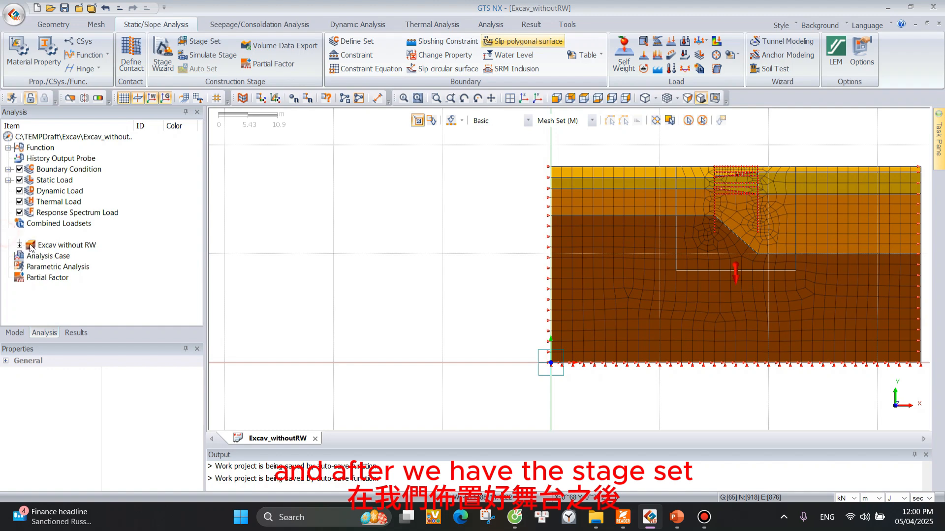
pyautogui.click(20, 245)
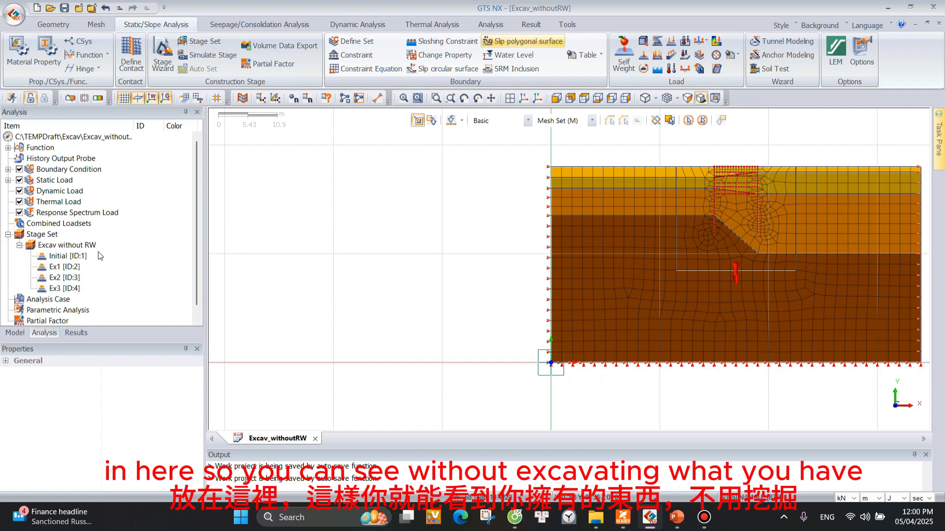
pyautogui.scroll(-1, 98, 255)
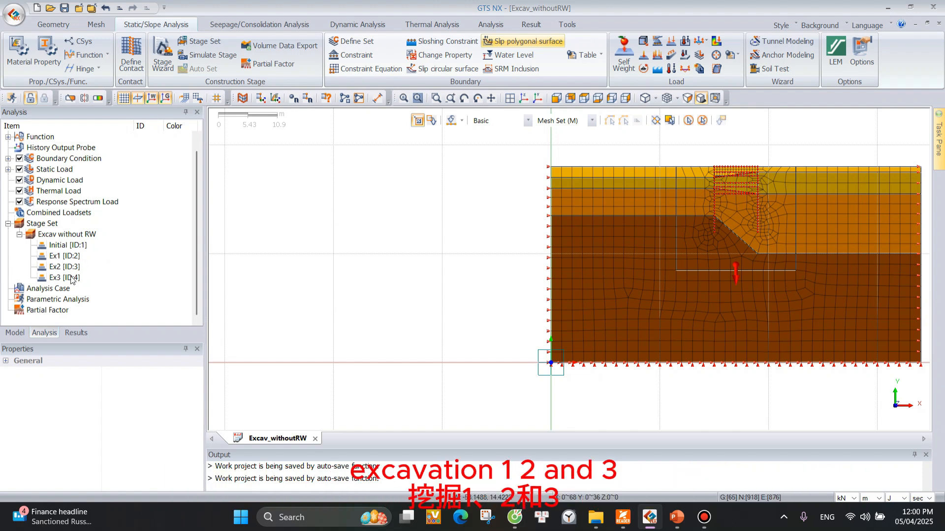
pyautogui.click(46, 288)
pyautogui.rightClick(48, 290)
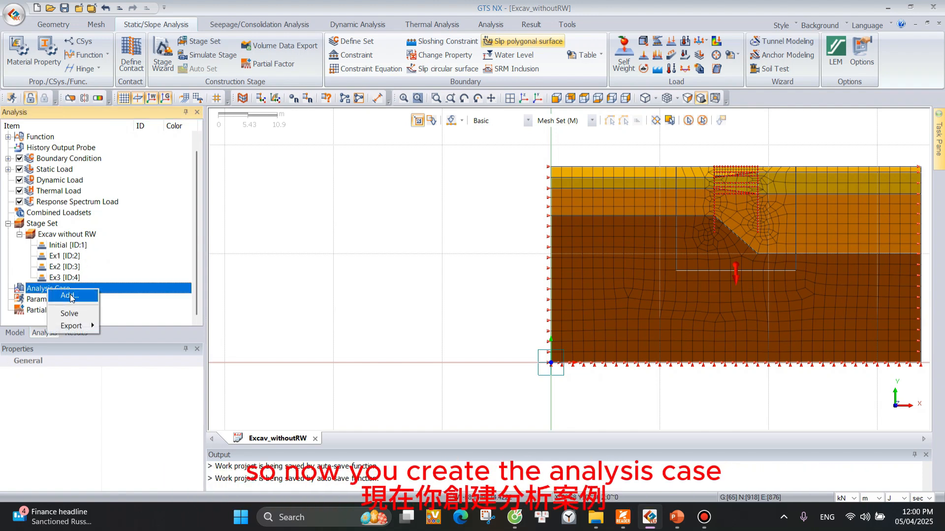
pyautogui.click(71, 296)
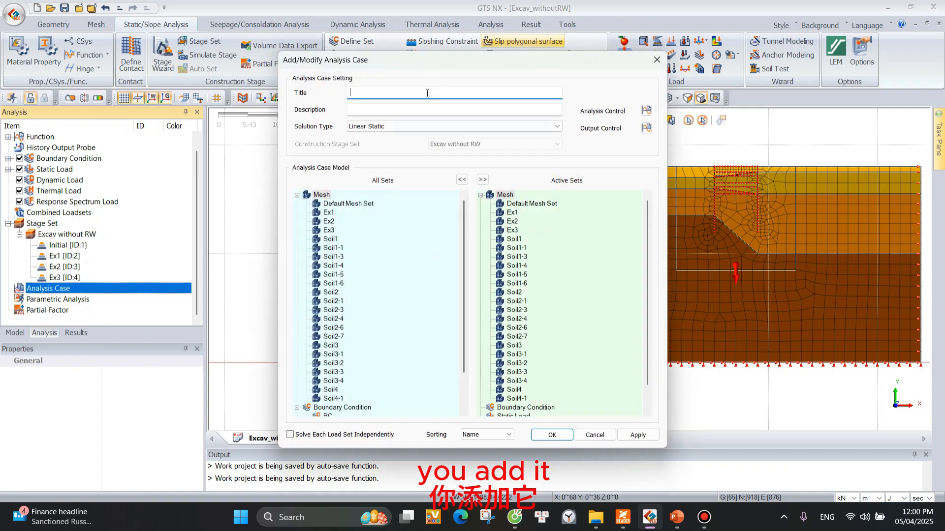
pyautogui.moveTo(522, 62); pyautogui.dragTo(429, 87)
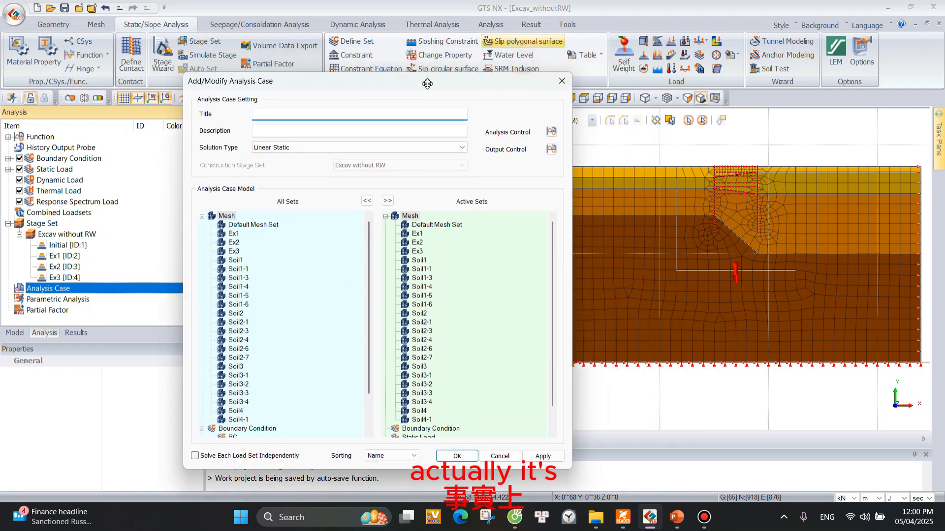
pyautogui.click(563, 84)
pyautogui.click(531, 23)
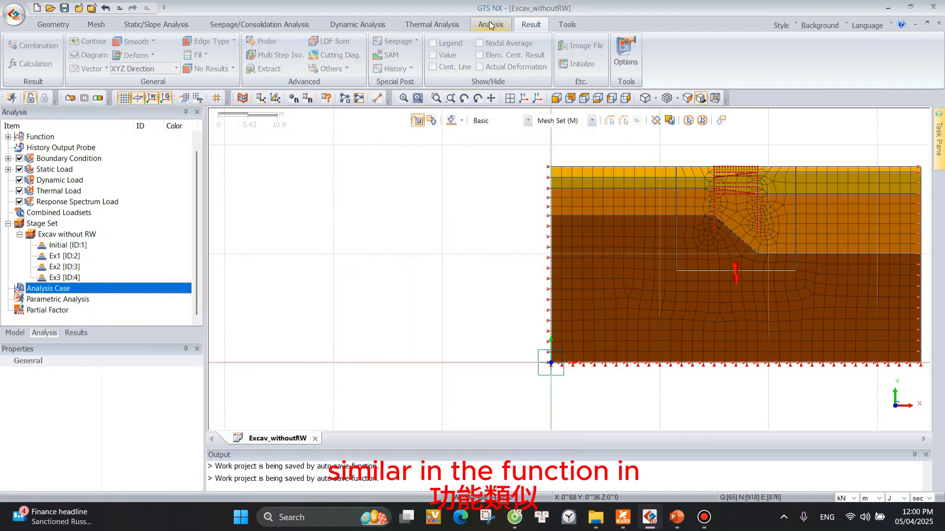
pyautogui.click(491, 24)
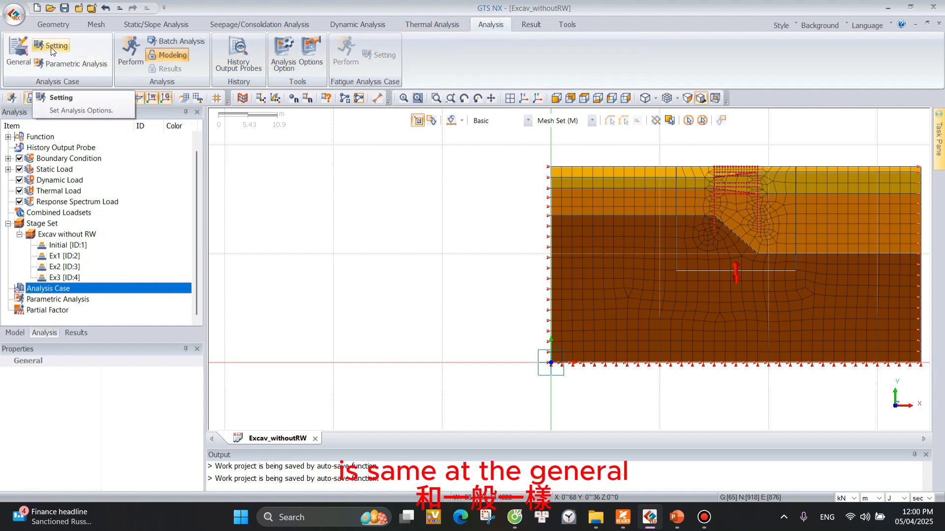
pyautogui.click(25, 63)
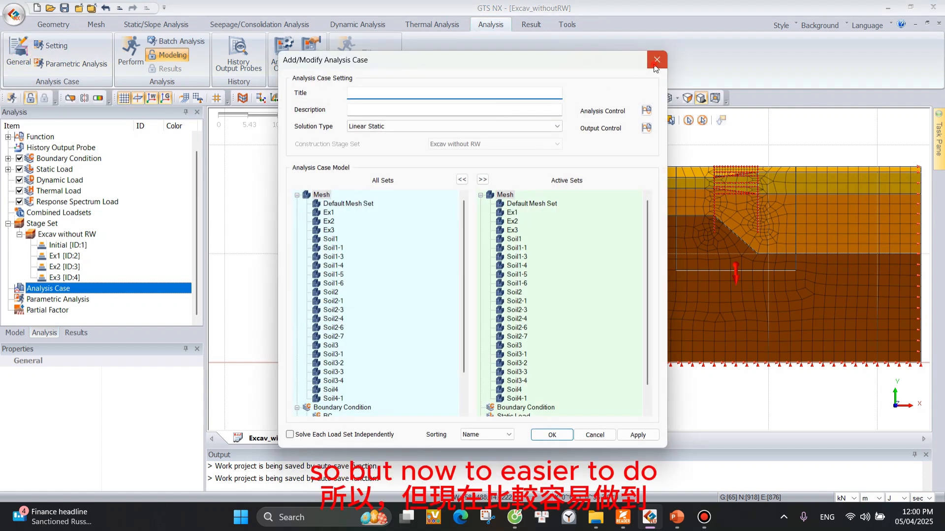
pyautogui.click(655, 60)
# Add a new analysis case titled Excav without RW.
pyautogui.rightClick(42, 289)
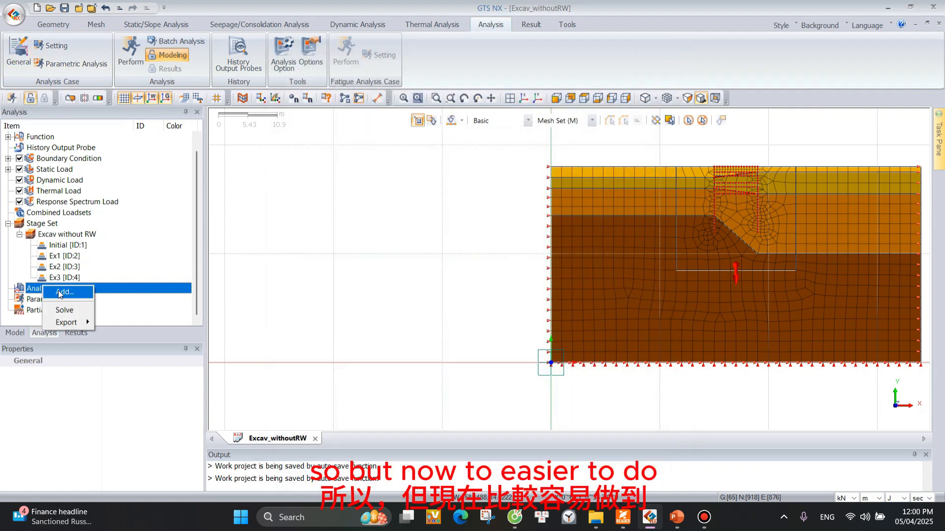
pyautogui.click(59, 293)
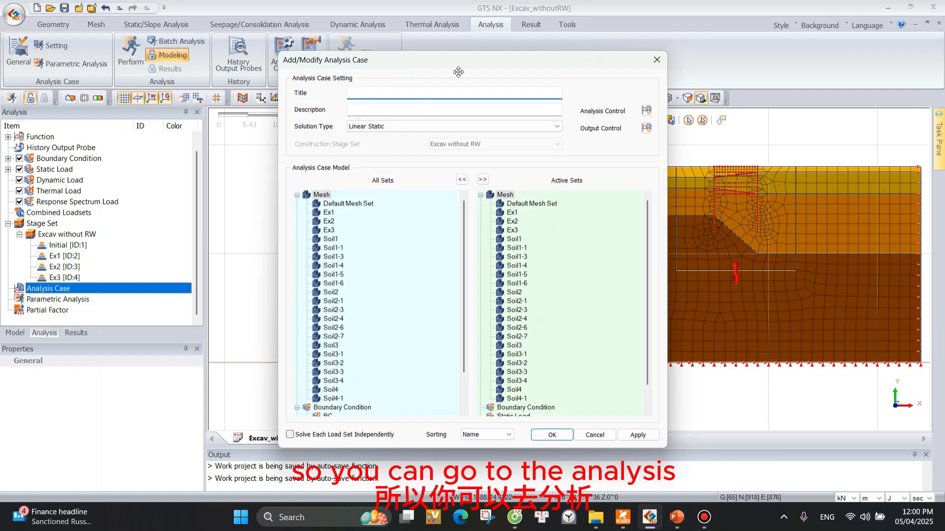
pyautogui.moveTo(475, 67); pyautogui.dragTo(521, 55)
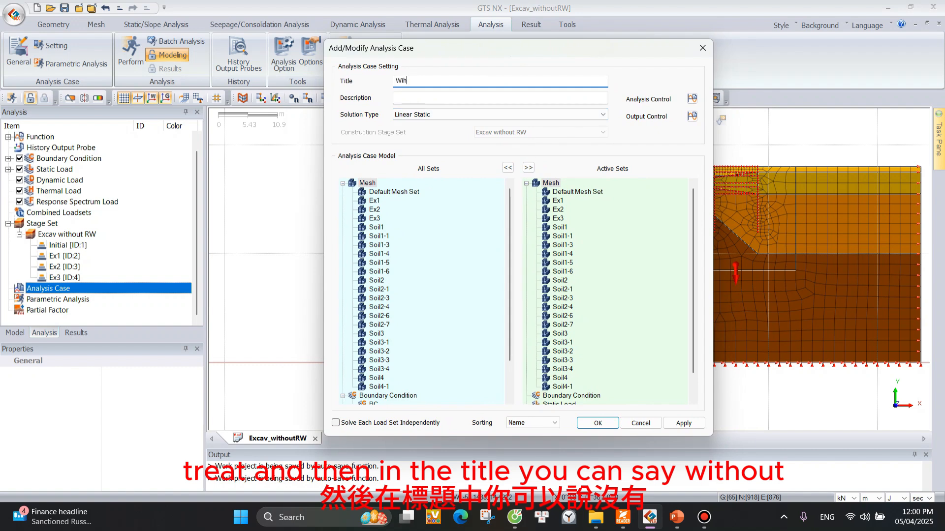
pyautogui.press('BackSpace')
pyautogui.press('BackSpace')
pyautogui.write('E')
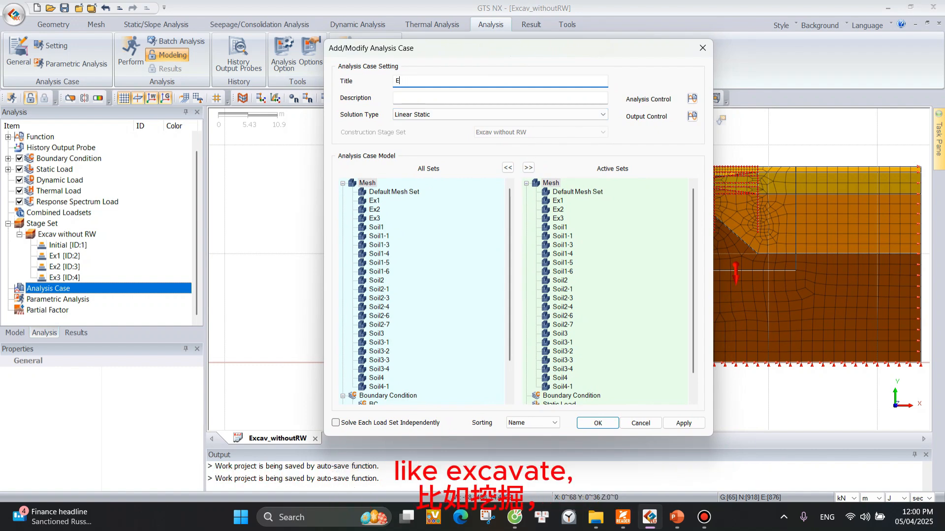
pyautogui.write('xcav ')
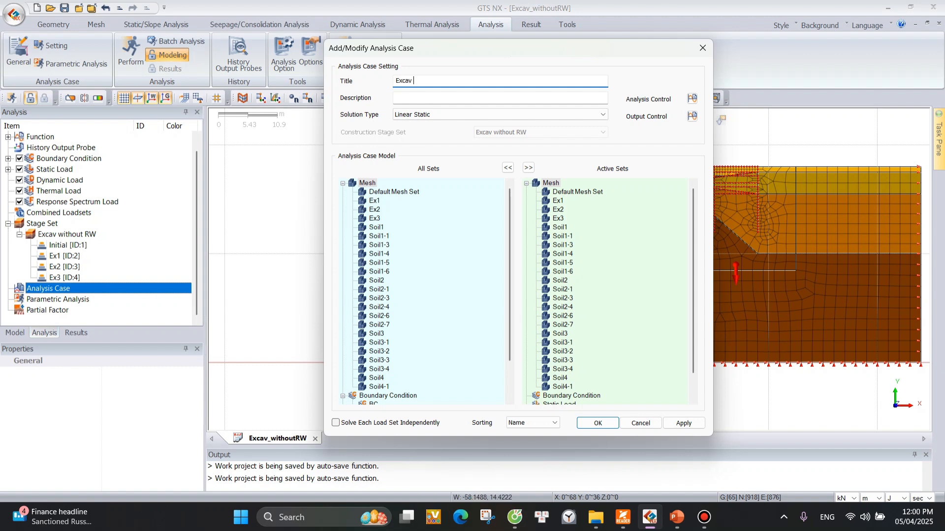
pyautogui.write('w')
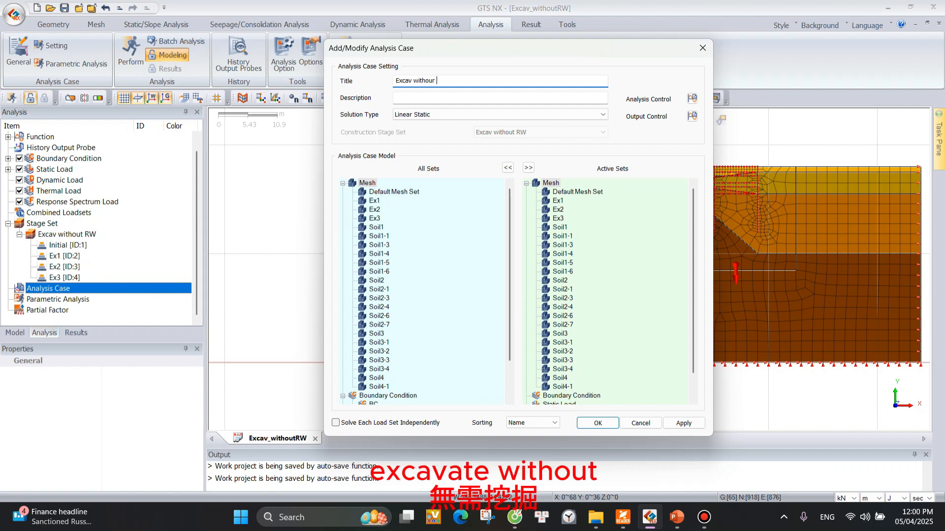
pyautogui.write('ithour')
pyautogui.press('BackSpace')
pyautogui.press('BackSpace')
pyautogui.write('t RW')
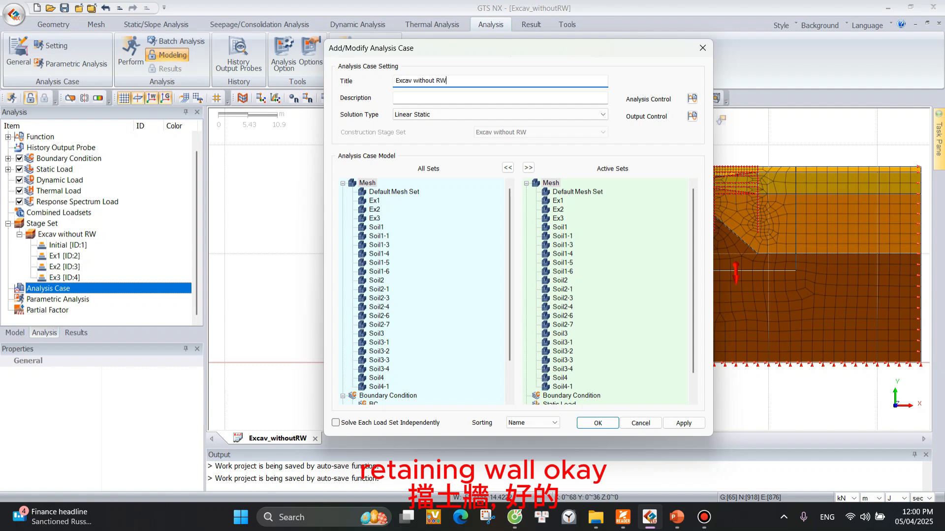
# Set the analysis case's solution type to Construction Stage, using the stage set Excav without RW.
pyautogui.click(495, 114)
pyautogui.click(455, 140)
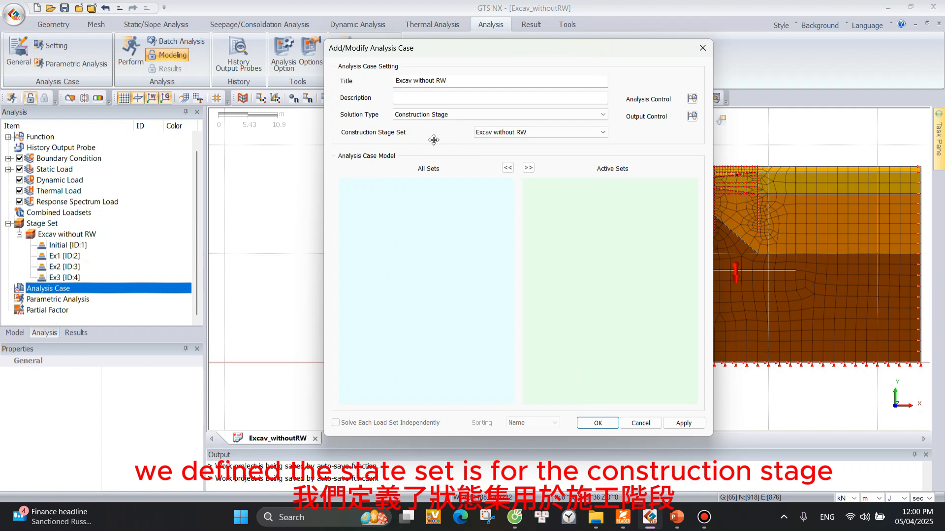
pyautogui.click(557, 132)
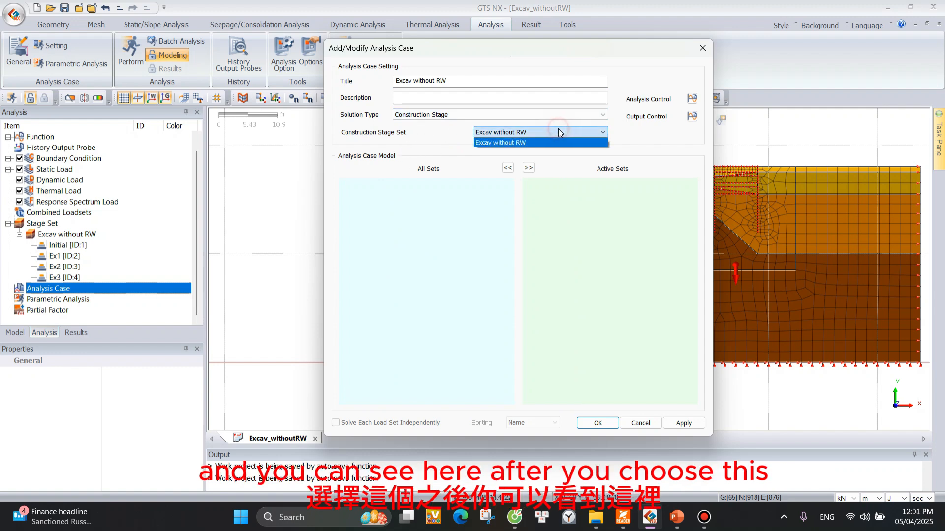
pyautogui.click(558, 131)
pyautogui.click(558, 131)
pyautogui.click(558, 132)
pyautogui.click(558, 131)
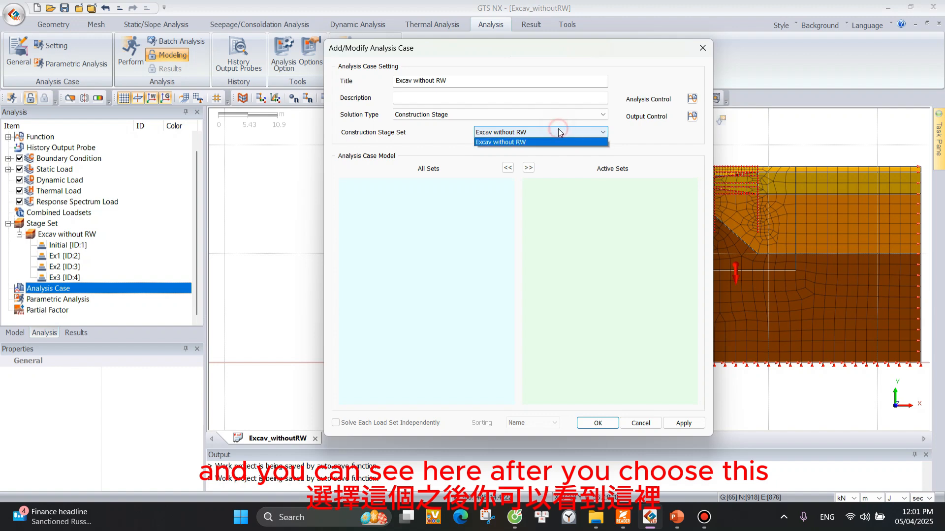
pyautogui.click(558, 131)
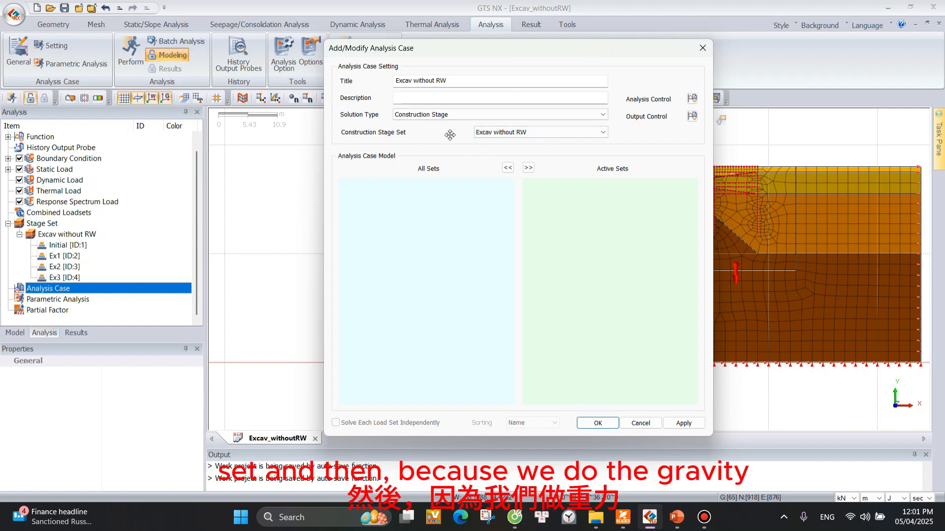
# Check the general analysis control settings without changing them, and apply and close the analysis case.
pyautogui.click(693, 98)
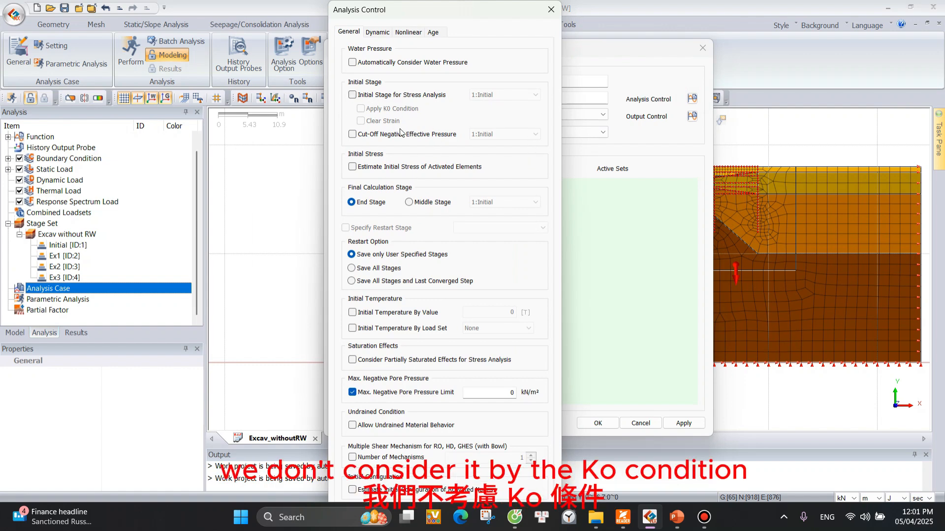
pyautogui.click(551, 10)
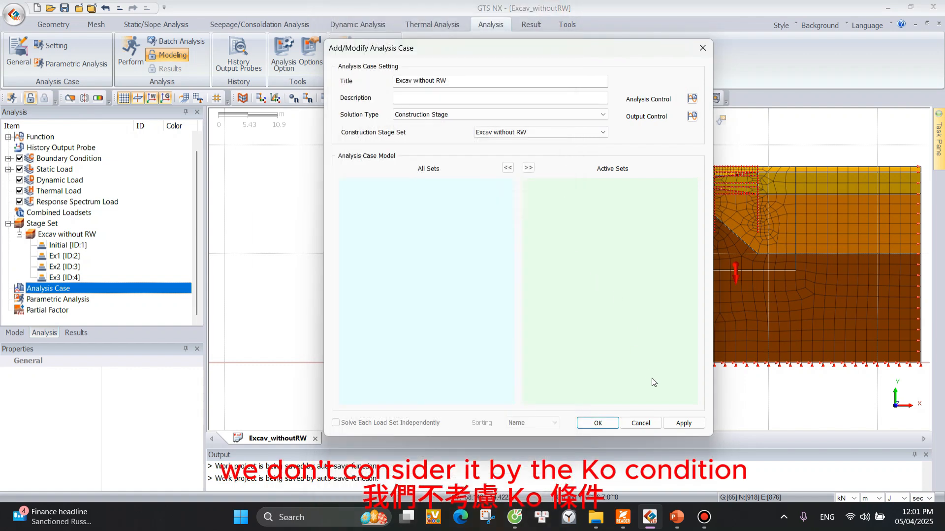
pyautogui.click(691, 426)
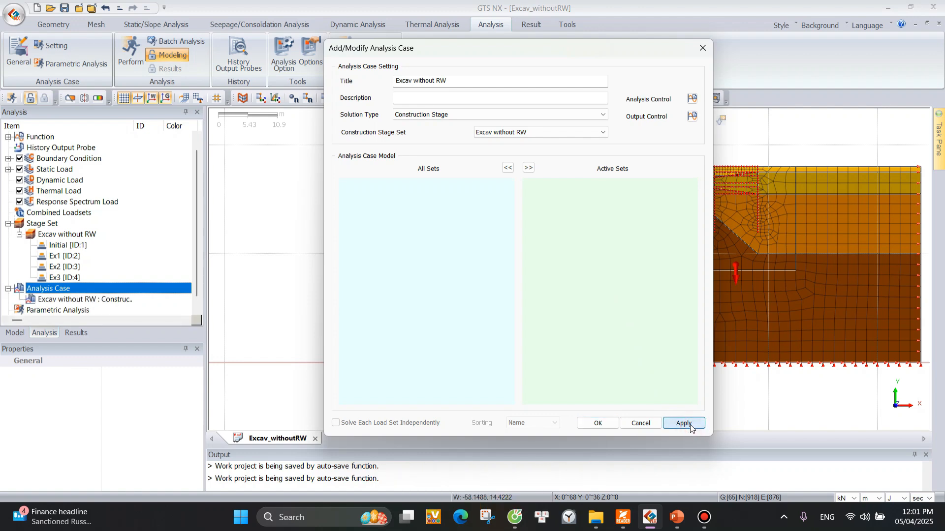
pyautogui.click(702, 47)
# Solve the analysis case Excav without RW, moving the solver progress window clear of the model.
pyautogui.click(88, 299)
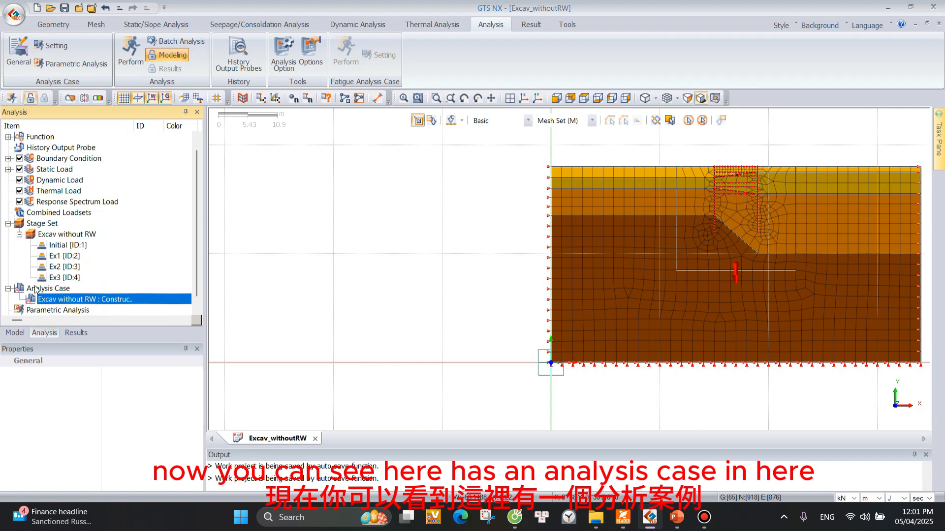
pyautogui.rightClick(72, 301)
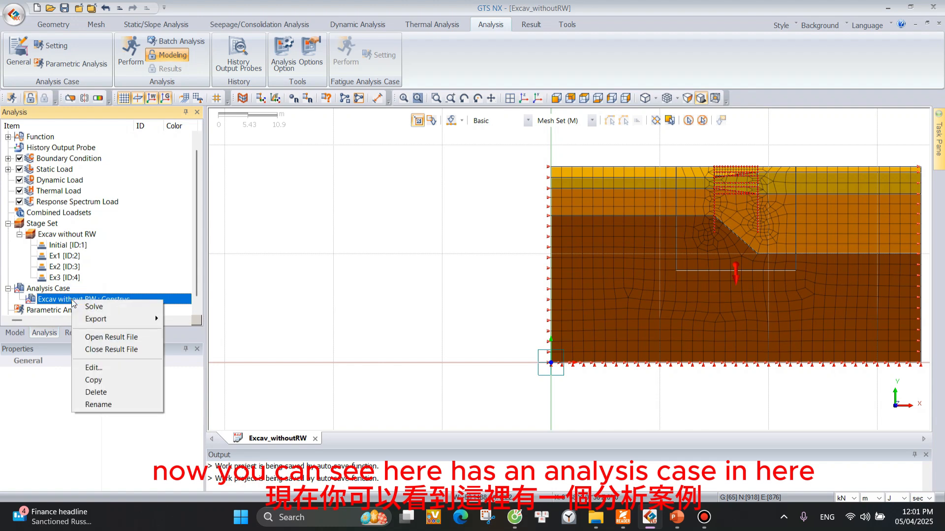
pyautogui.click(104, 308)
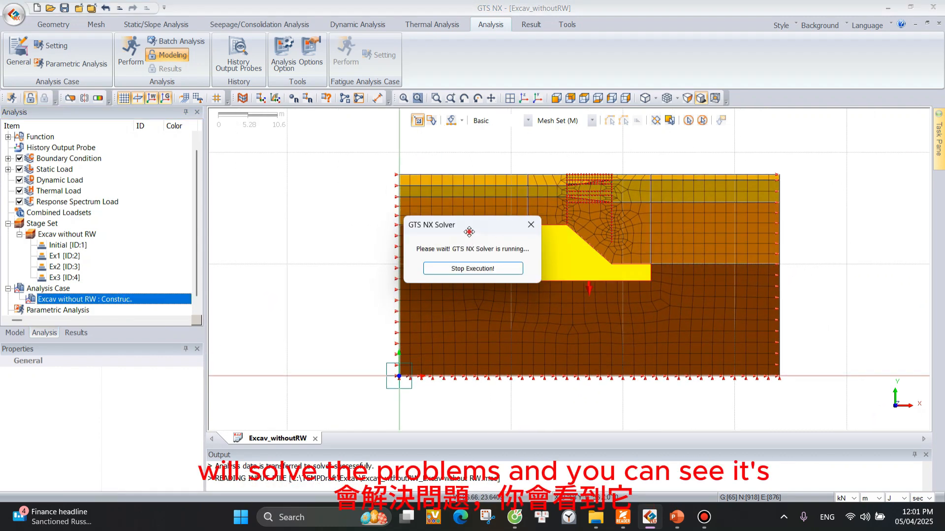
pyautogui.moveTo(480, 227); pyautogui.dragTo(300, 227)
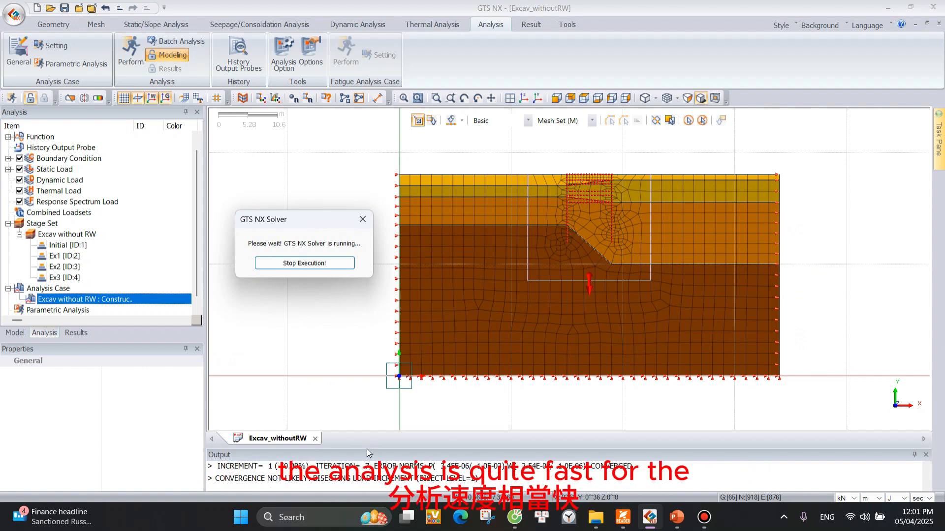
# Enlarge the solver output area and review the analysis option control settings, including the number of processors, without changing them.
pyautogui.moveTo(366, 447); pyautogui.dragTo(366, 392)
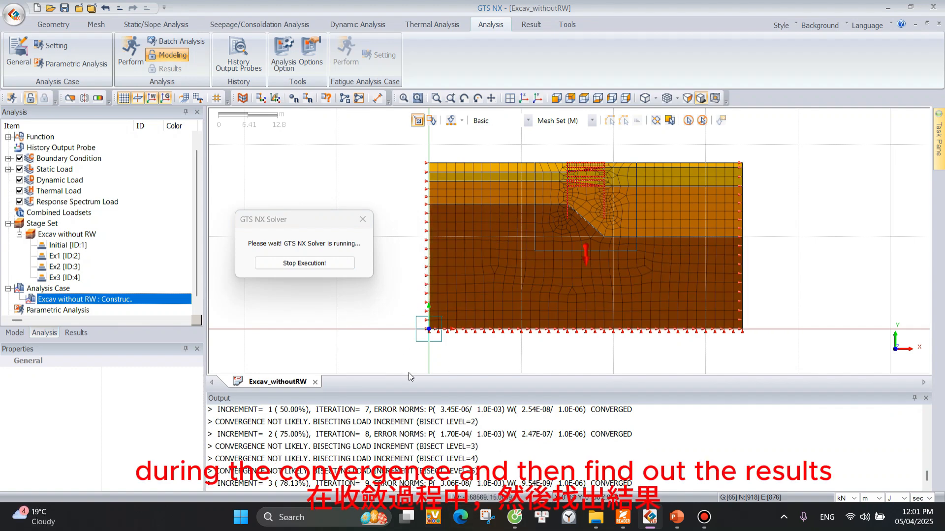
pyautogui.click(291, 59)
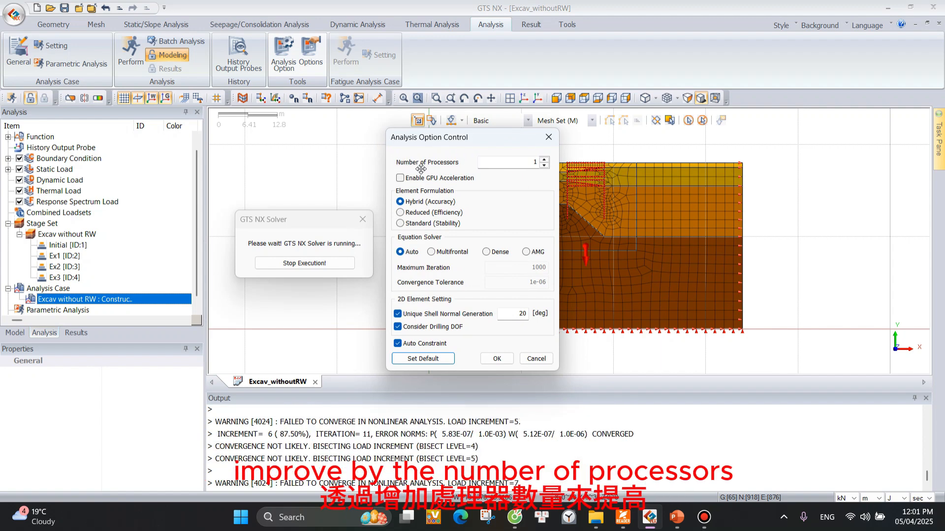
pyautogui.click(527, 162)
pyautogui.click(528, 161)
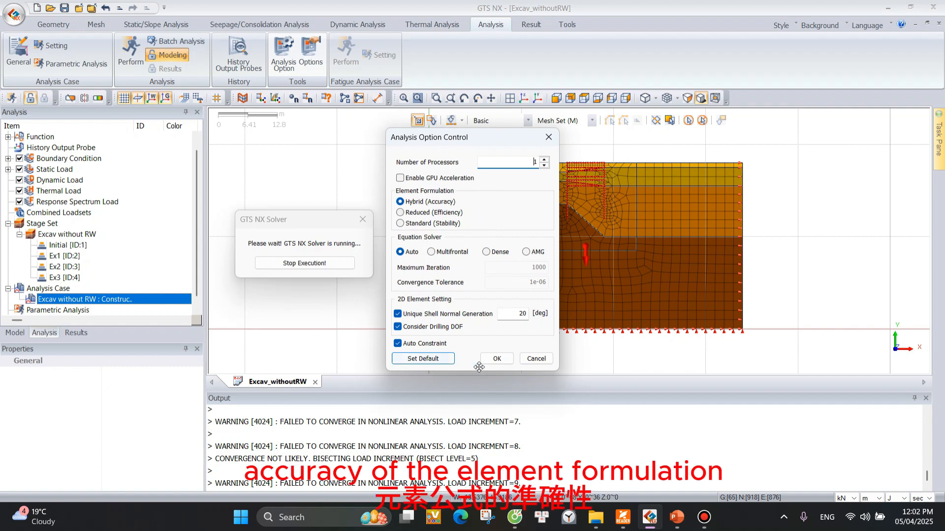
pyautogui.click(500, 362)
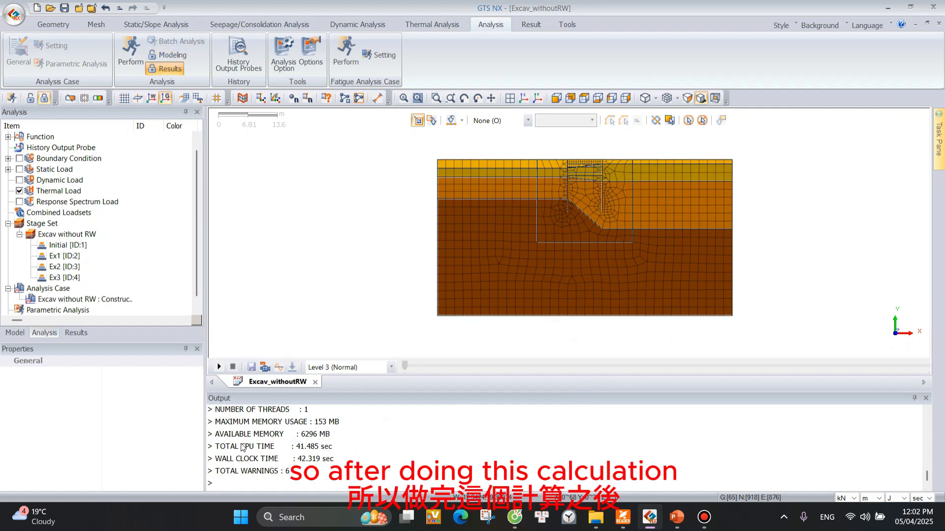
# Read the total CPU time, wall clock time and number of threads in the finished solver output.
pyautogui.click(256, 448)
pyautogui.click(338, 459)
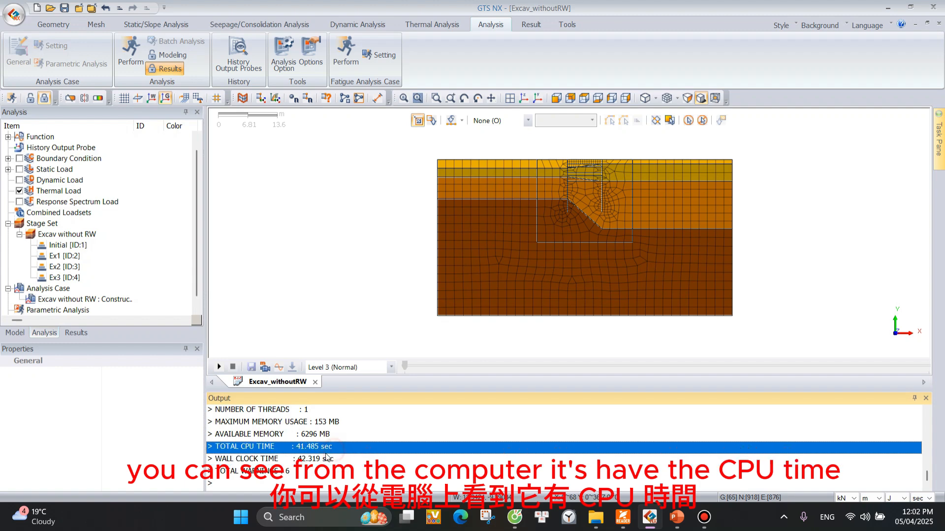
pyautogui.click(288, 448)
pyautogui.click(311, 459)
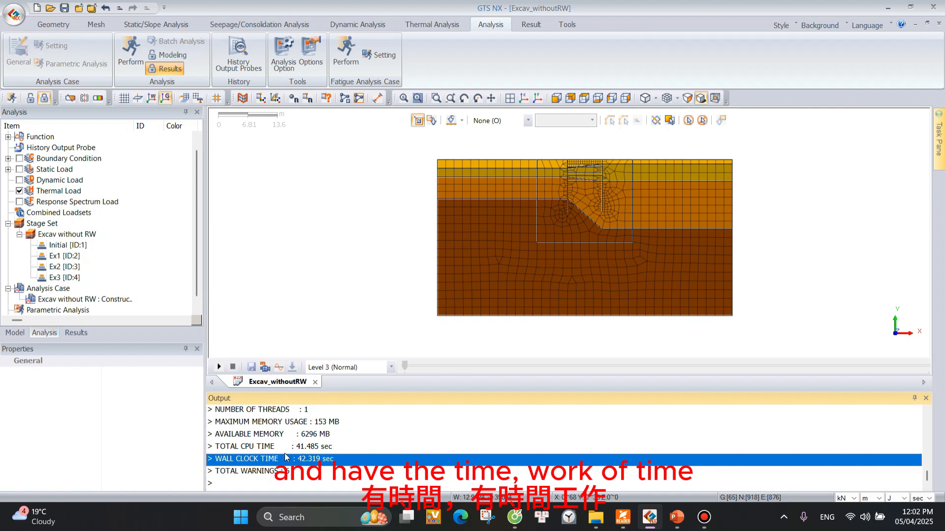
pyautogui.click(266, 411)
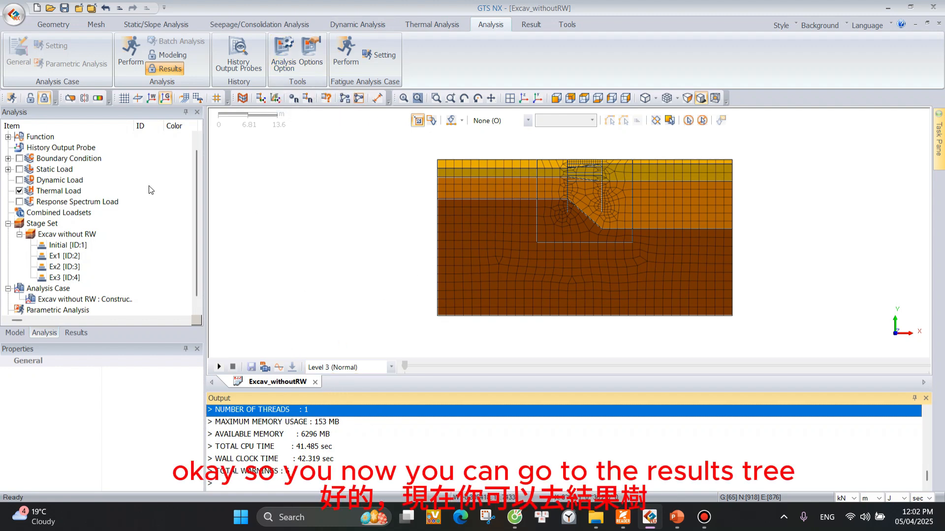
# Display the TY translation contour for stage Ex3, INCR=10, examine it around the excavation, and shift the legend inward.
pyautogui.click(80, 334)
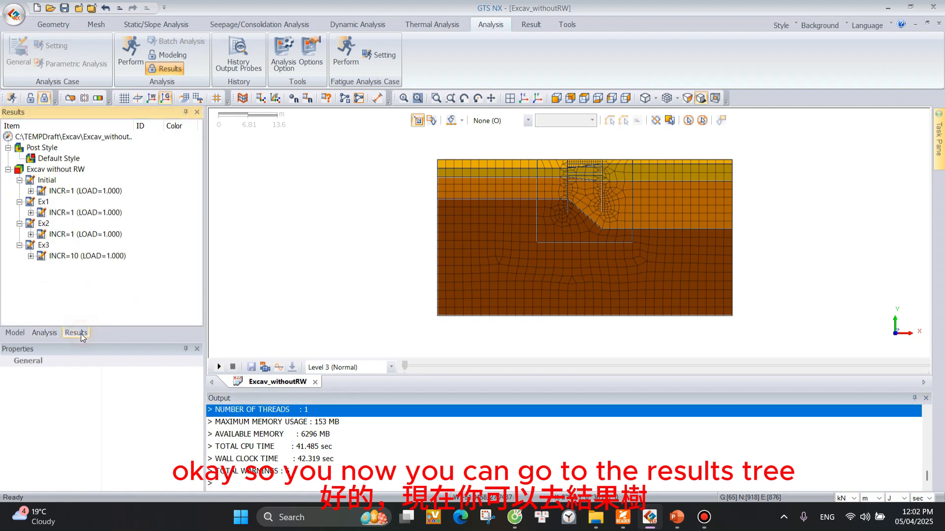
pyautogui.click(31, 256)
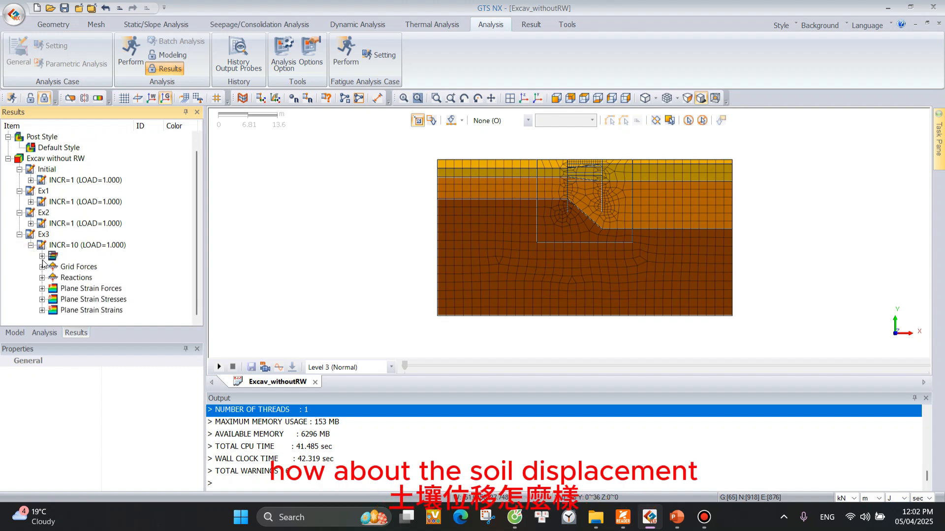
pyautogui.click(44, 257)
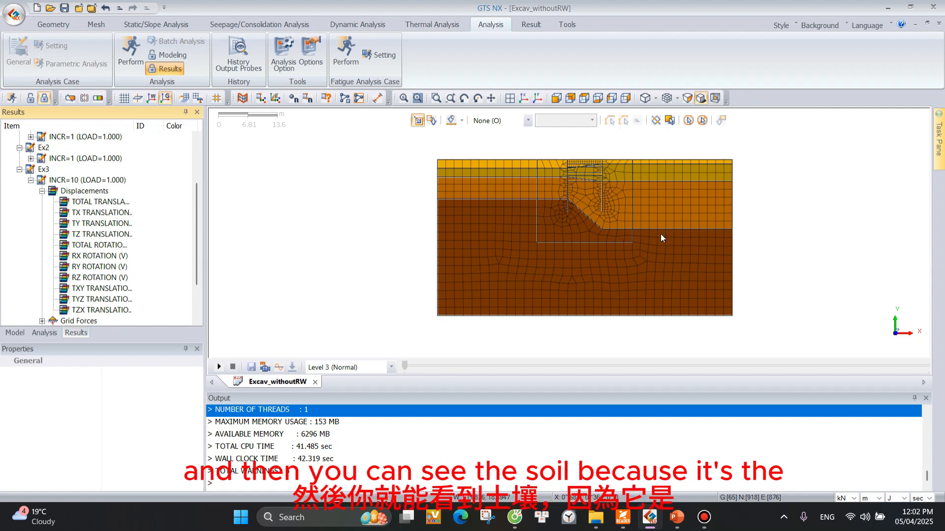
pyautogui.doubleClick(90, 225)
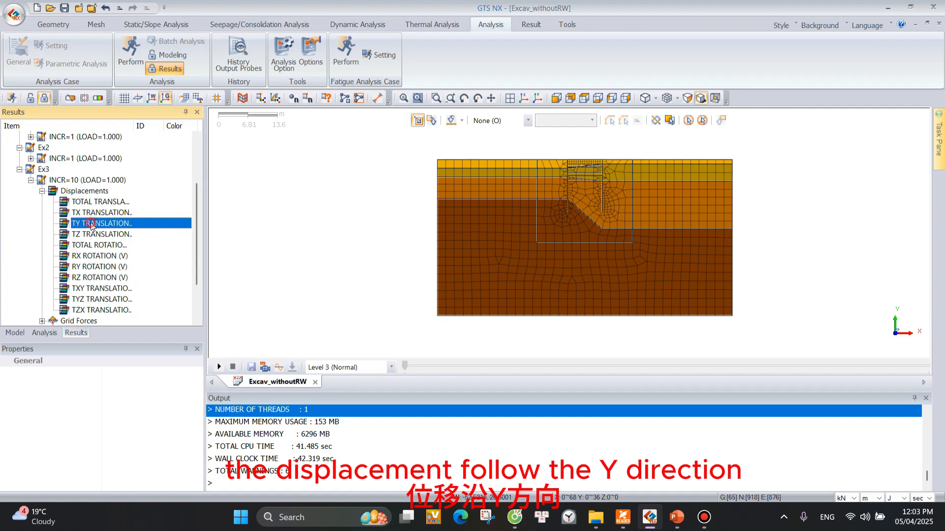
pyautogui.scroll(5, 606, 176)
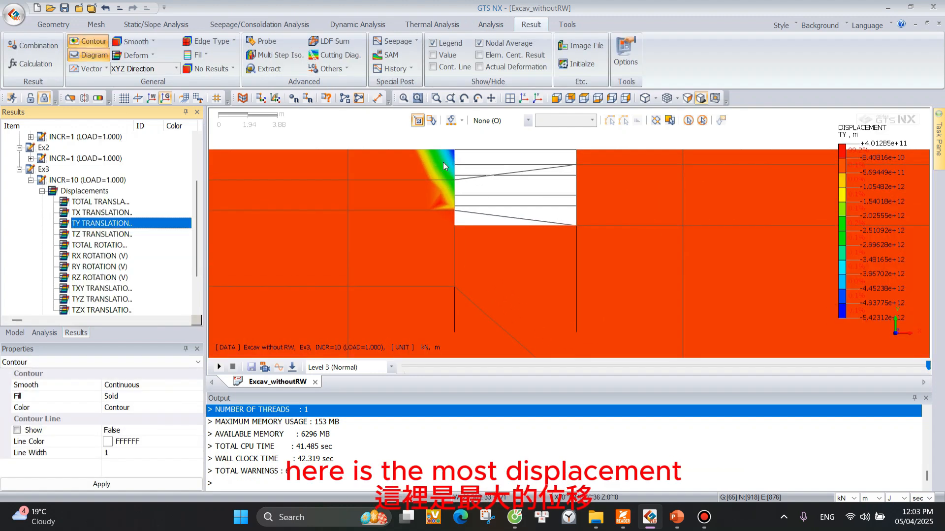
pyautogui.scroll(-2, 442, 204)
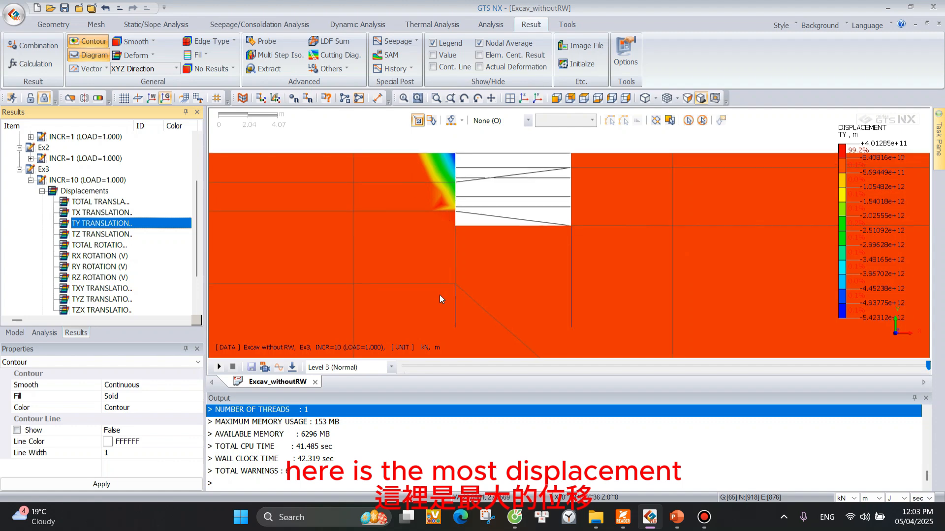
pyautogui.scroll(-1, 448, 194)
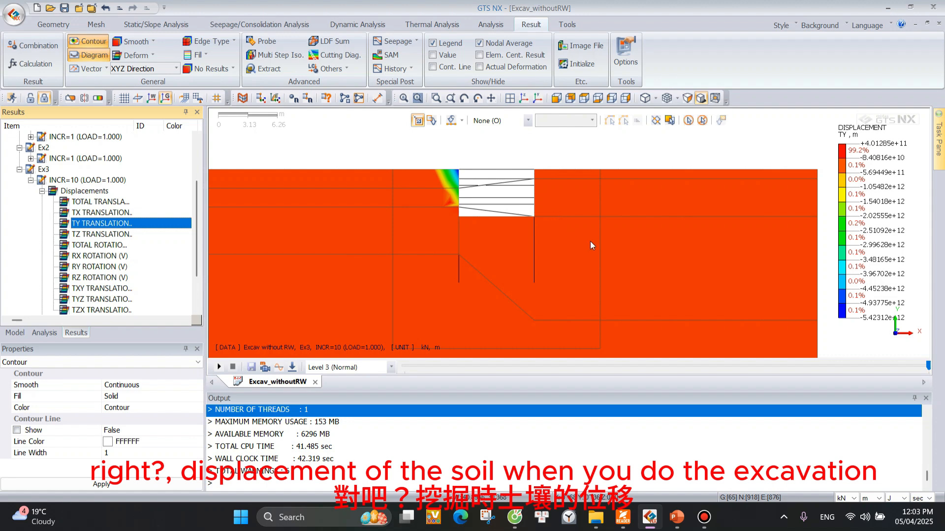
pyautogui.scroll(-1, 556, 218)
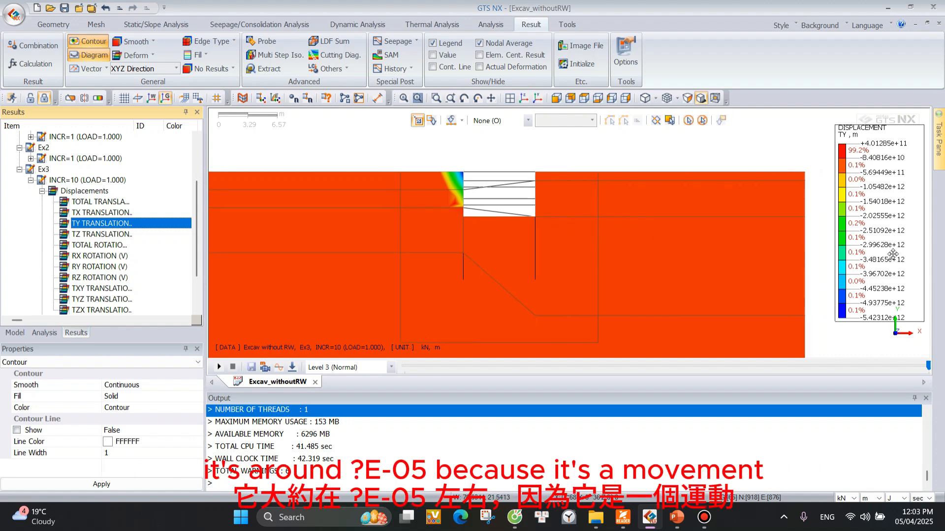
pyautogui.moveTo(893, 254); pyautogui.dragTo(876, 251)
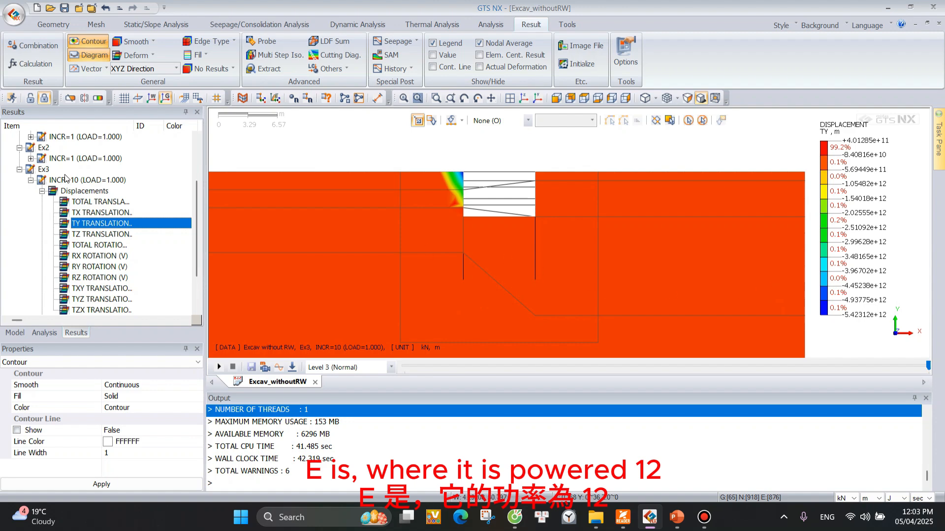
# Display the TX translation contour for stage Ex3, examine it around the excavation, and collapse the displacement results list.
pyautogui.click(100, 213)
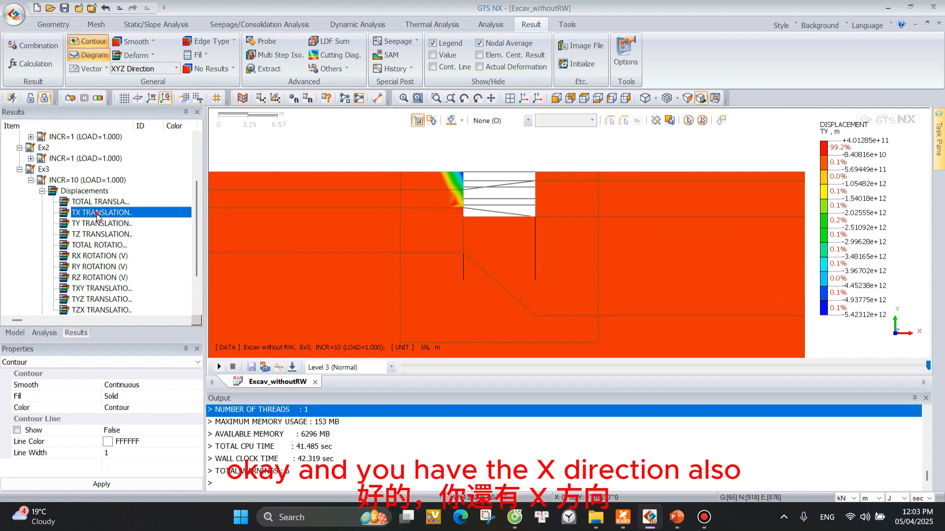
pyautogui.scroll(-2, 543, 166)
pyautogui.scroll(-2, 509, 191)
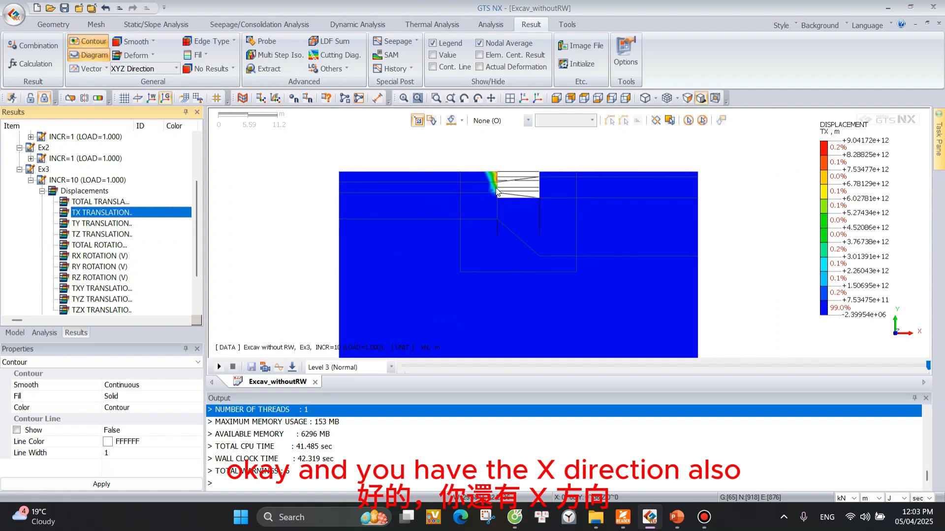
pyautogui.scroll(3, 495, 188)
pyautogui.scroll(-2, 501, 178)
pyautogui.scroll(-2, 105, 270)
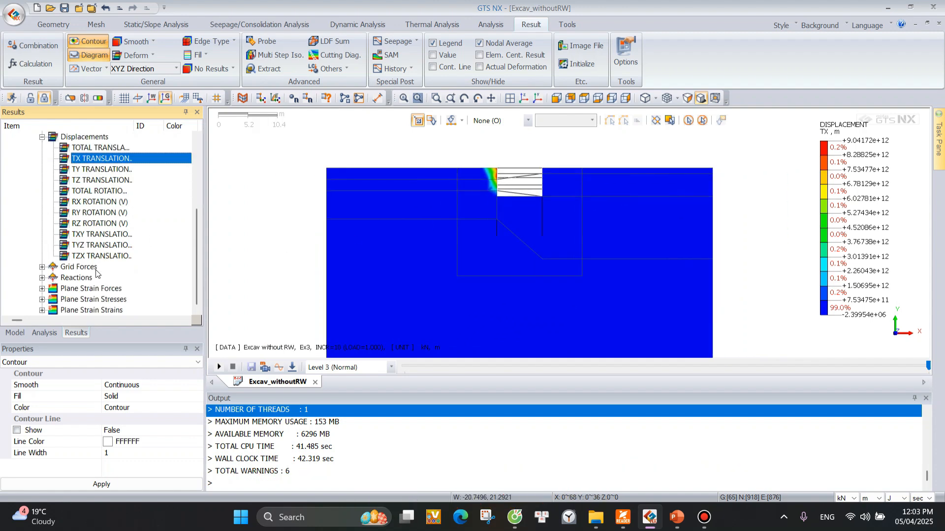
pyautogui.click(43, 137)
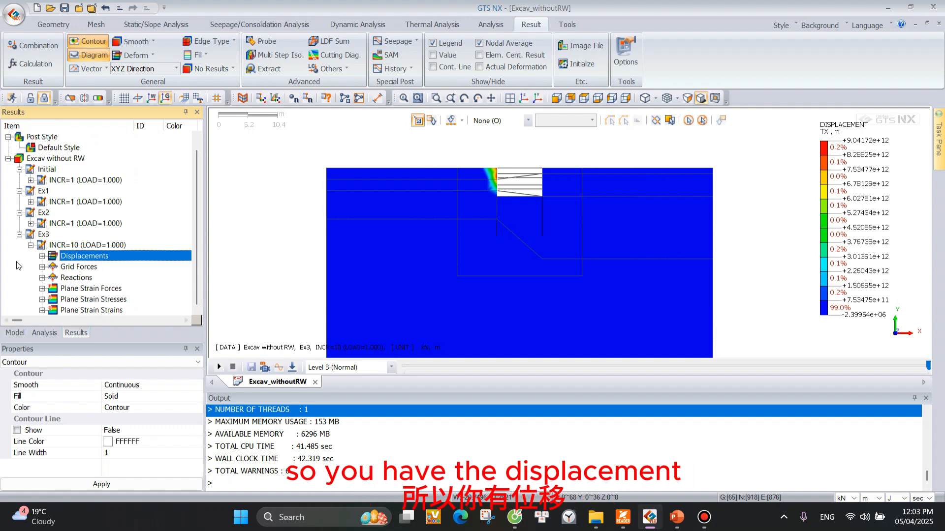
pyautogui.scroll(-3, 484, 200)
pyautogui.scroll(-2, 614, 184)
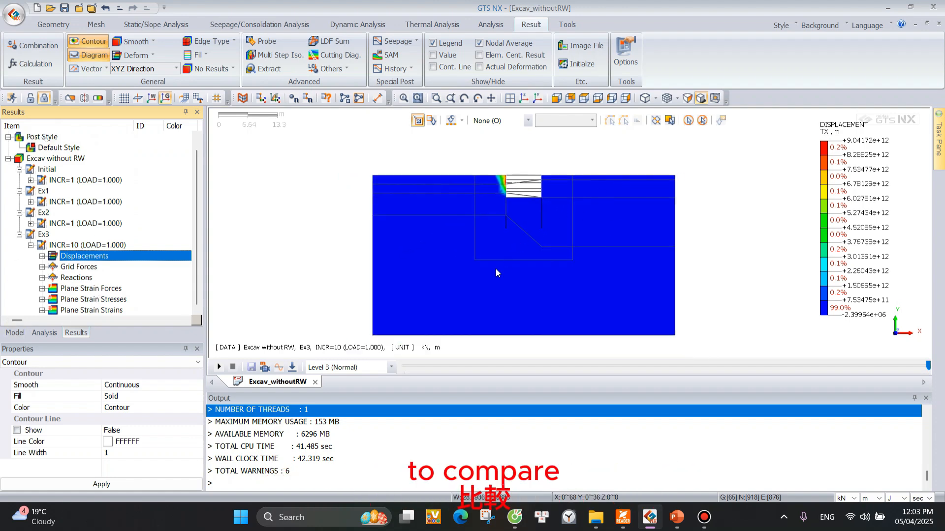
pyautogui.scroll(3, 496, 267)
pyautogui.scroll(-1, 553, 217)
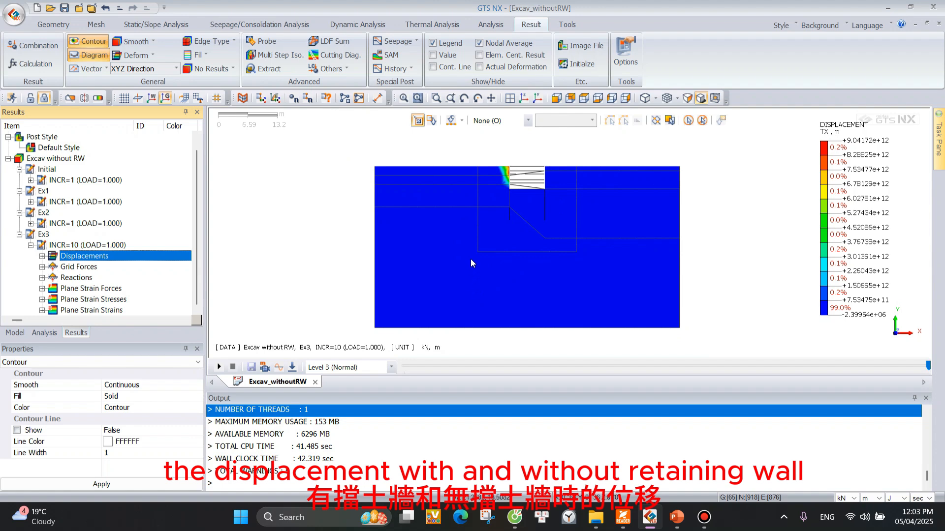
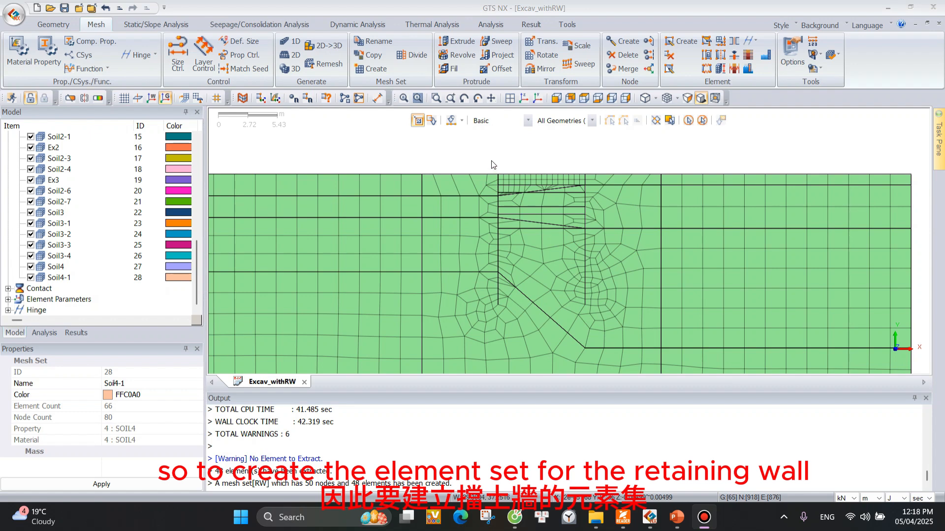
# Start extracting elements from geometry edges in the Excav_withRW model and colour the meshes by mesh set.
pyautogui.click(723, 41)
pyautogui.click(878, 40)
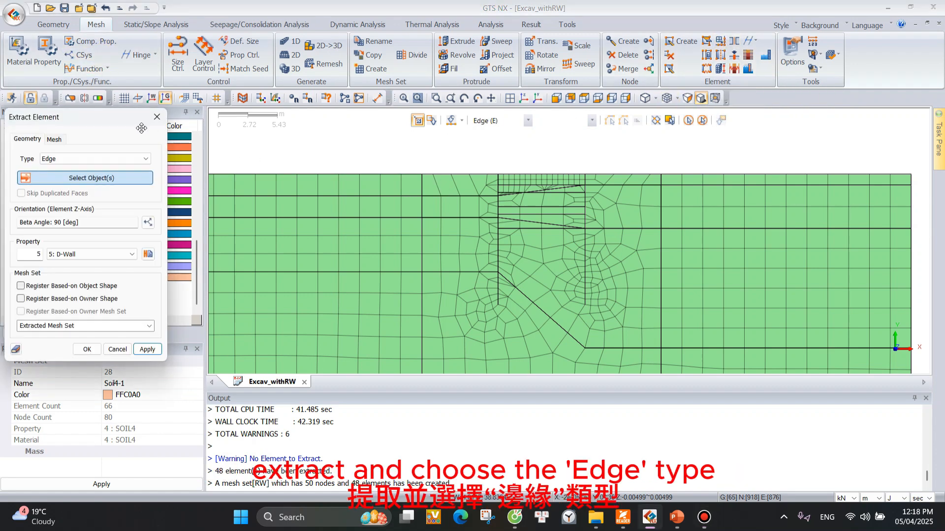
pyautogui.moveTo(142, 128); pyautogui.dragTo(277, 108)
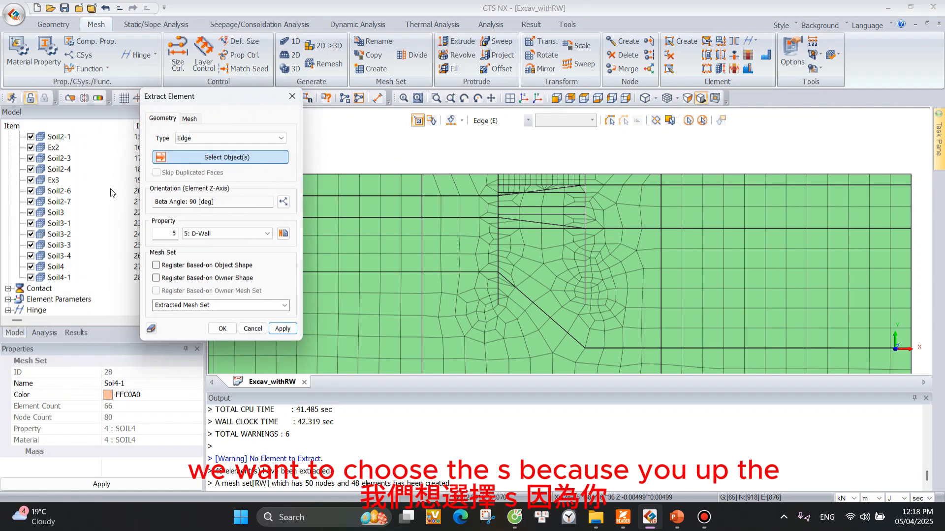
pyautogui.scroll(6, 86, 225)
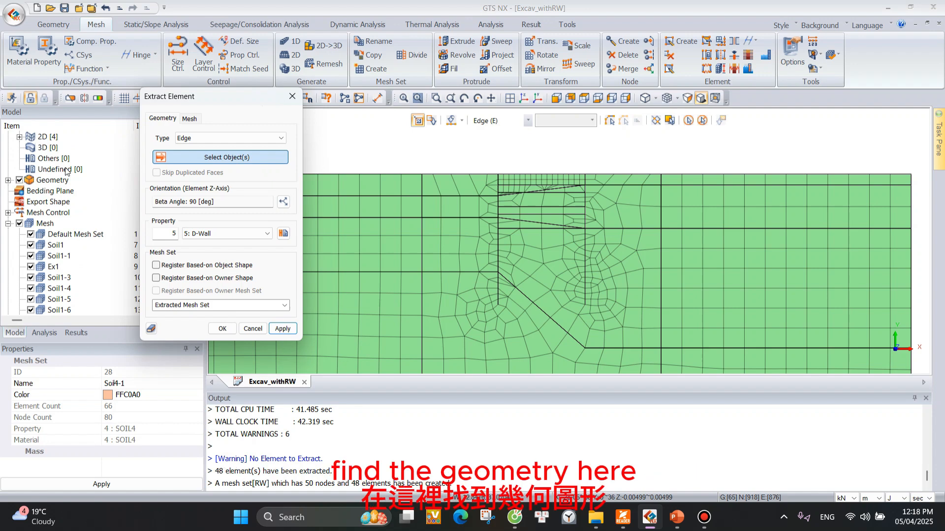
pyautogui.scroll(-5, 91, 181)
pyautogui.click(677, 98)
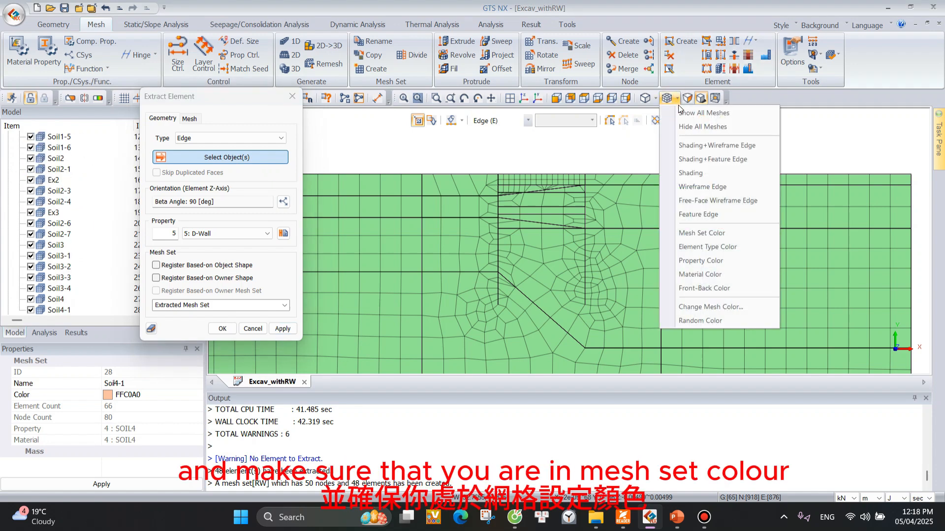
pyautogui.click(713, 235)
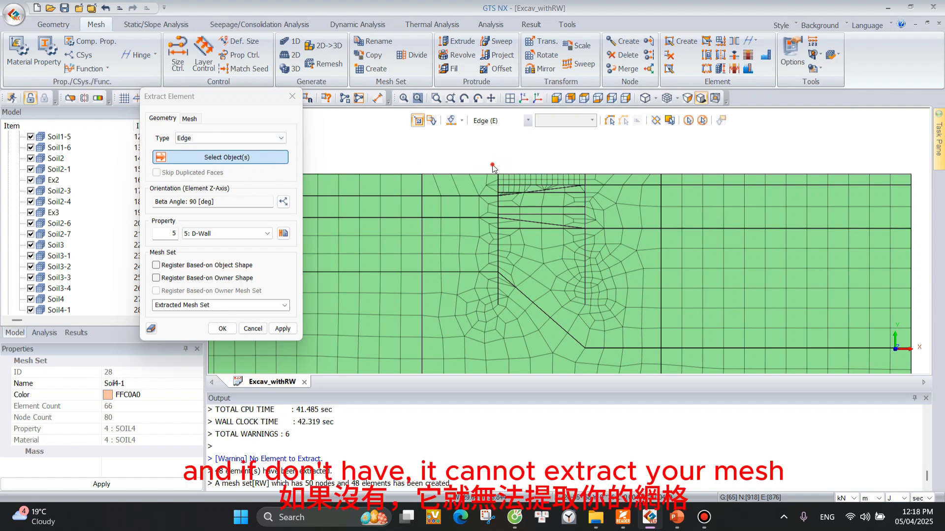
# Extract the edges along both vertical retaining wall lines with property 5: D-Wall into a mesh set named RW.
pyautogui.moveTo(493, 168); pyautogui.dragTo(502, 309)
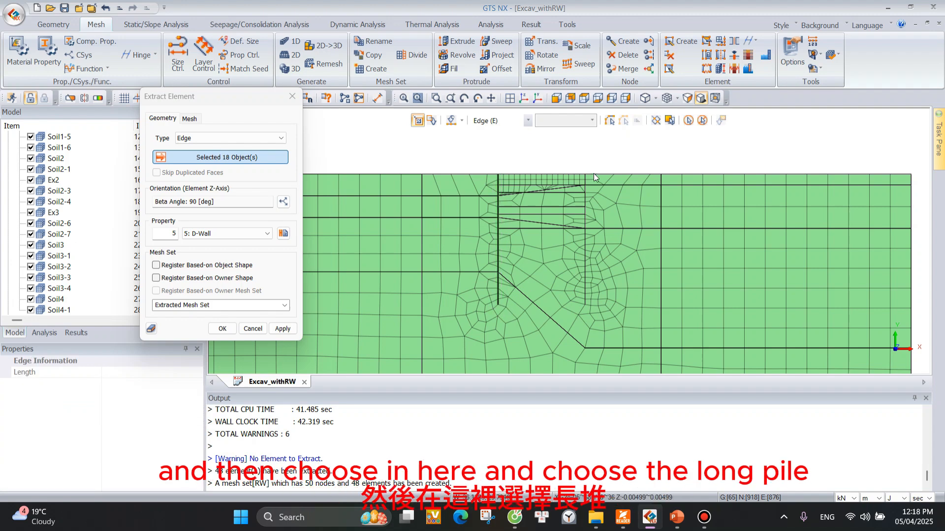
pyautogui.moveTo(584, 166); pyautogui.dragTo(588, 310)
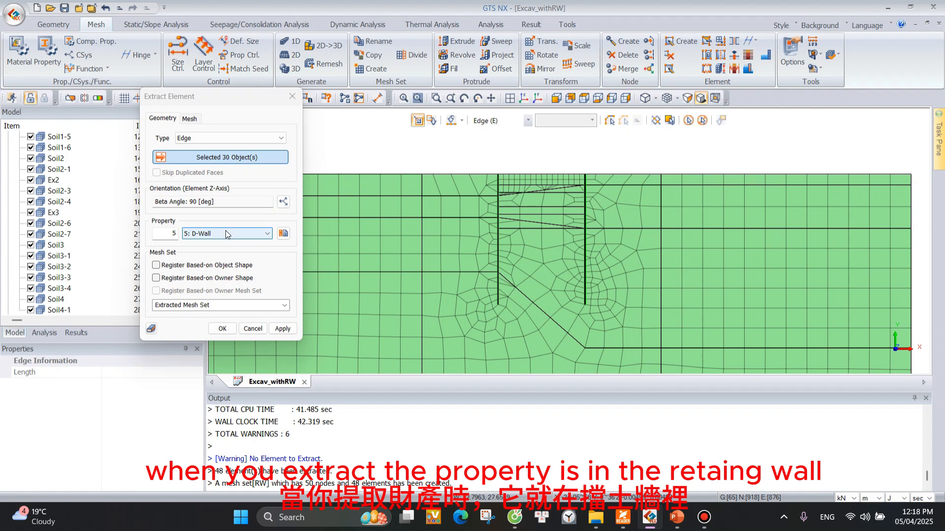
pyautogui.click(227, 305)
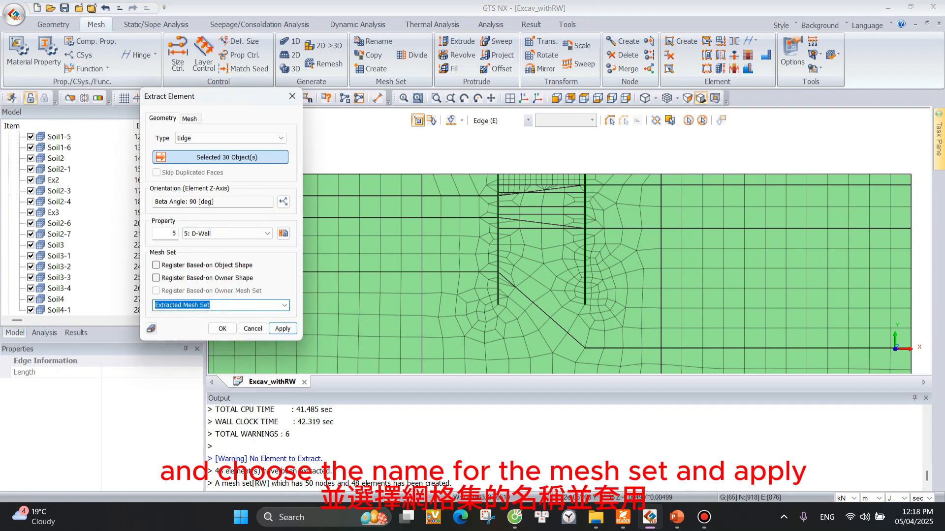
pyautogui.write('RW')
pyautogui.click(284, 329)
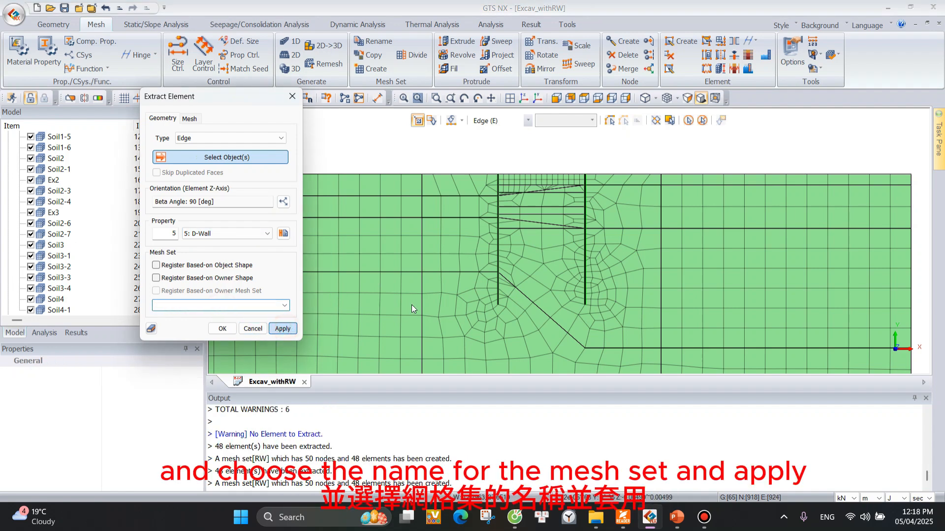
pyautogui.click(234, 485)
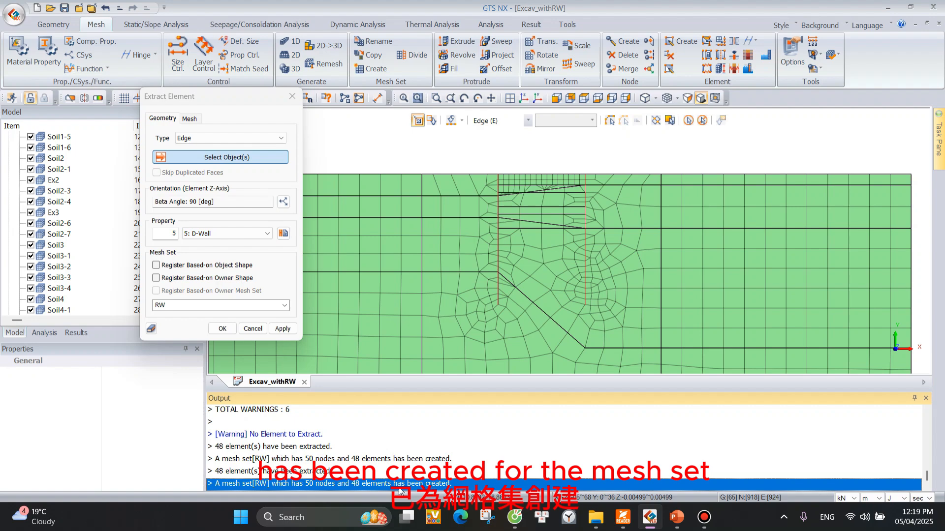
pyautogui.click(292, 97)
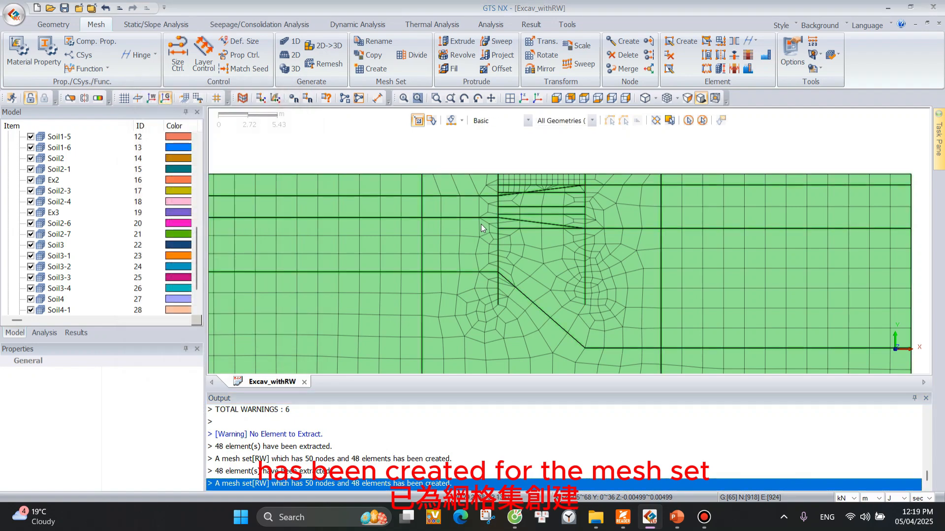
# Orbit the meshed model and display the section shape of the 1D property D-Wall (Beam) on the wall elements.
pyautogui.moveTo(742, 214); pyautogui.dragTo(462, 268, button='middle')
pyautogui.moveTo(626, 256); pyautogui.dragTo(420, 296, button='middle')
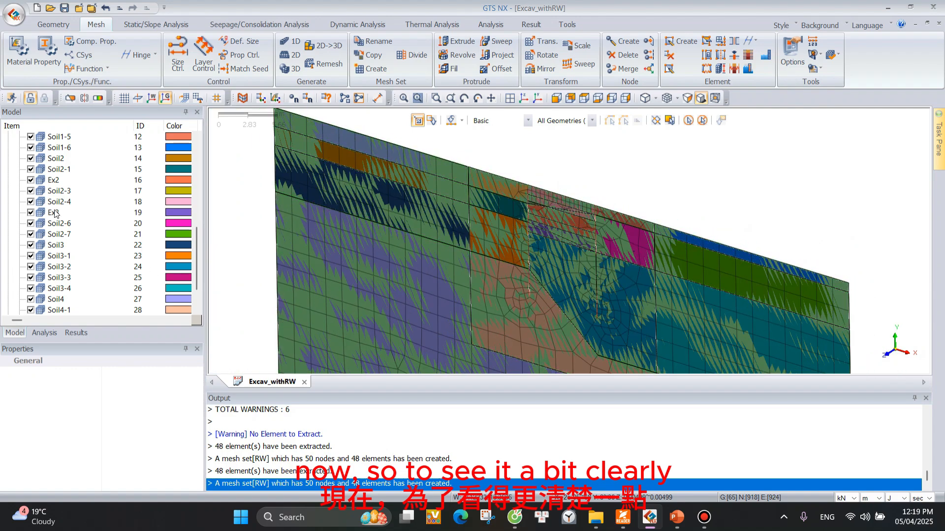
pyautogui.scroll(1, 54, 196)
pyautogui.scroll(-3, 54, 282)
pyautogui.scroll(5, 47, 204)
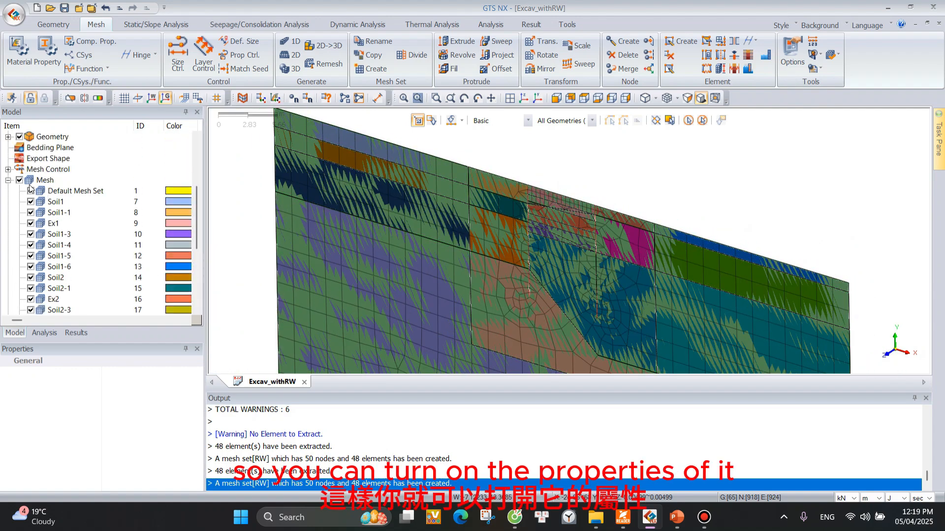
pyautogui.scroll(2, 29, 167)
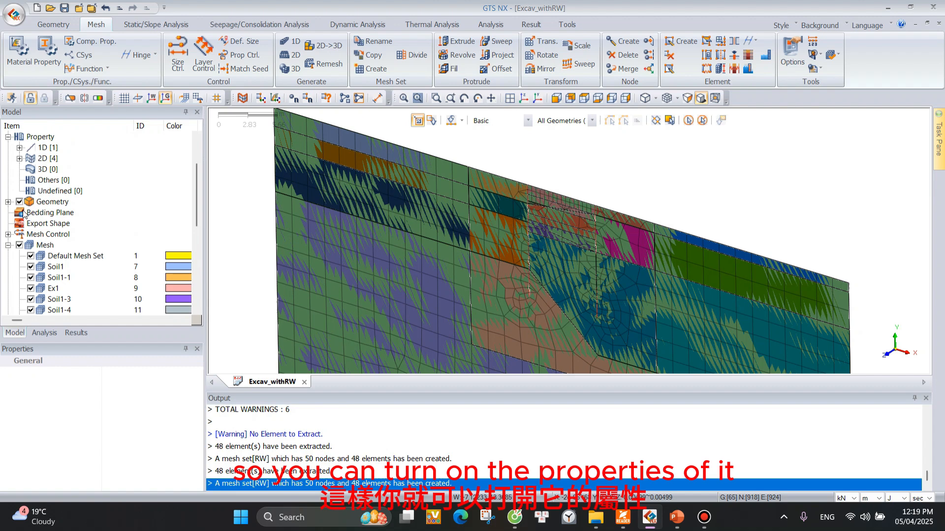
pyautogui.click(19, 147)
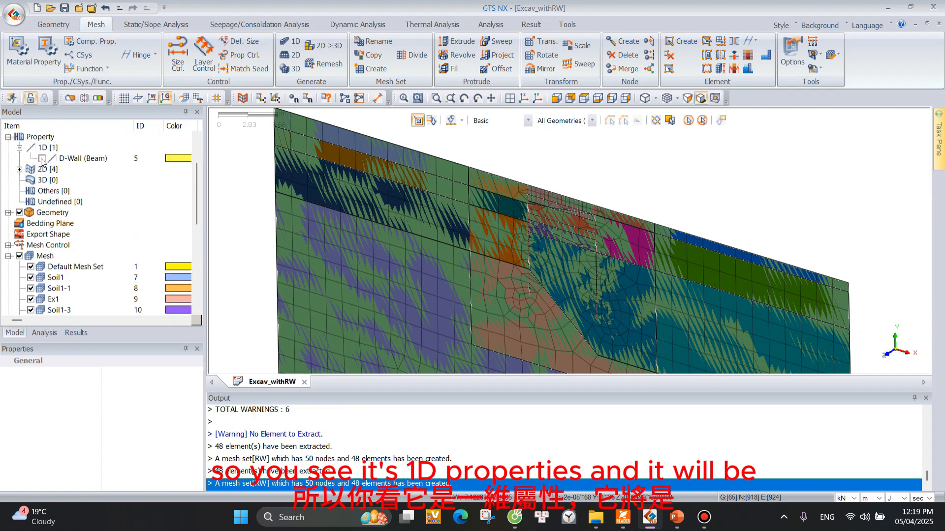
pyautogui.click(42, 159)
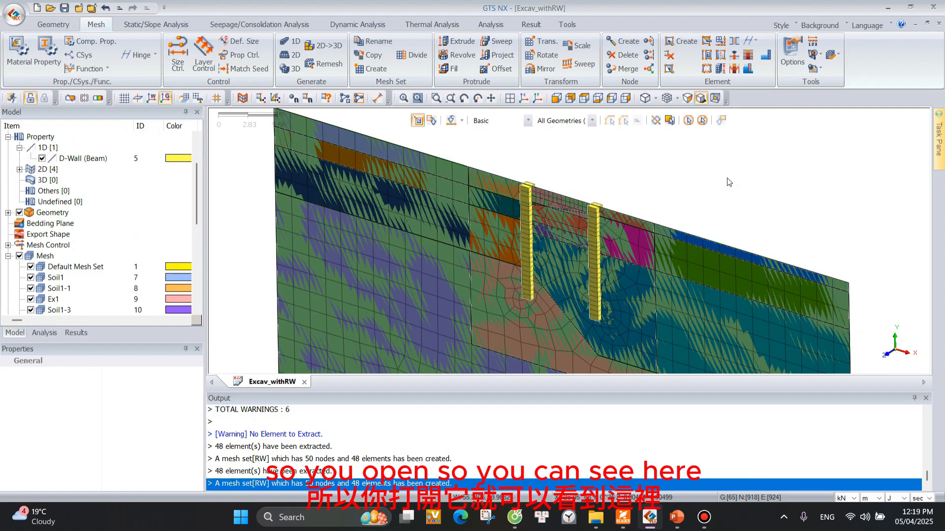
# Examine the D-Wall beams around the excavation and hide the geometry, leaving the mesh sets displayed.
pyautogui.scroll(2, 516, 188)
pyautogui.scroll(1, 506, 183)
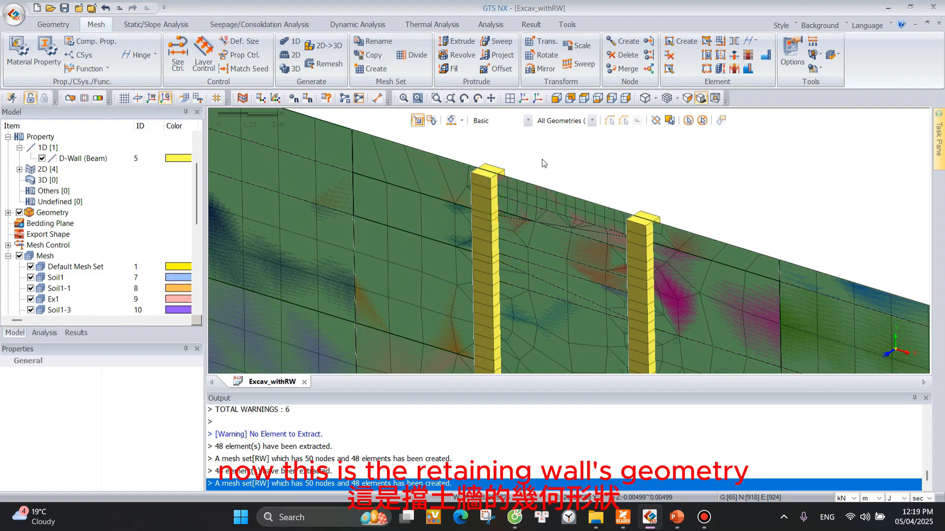
pyautogui.scroll(-1, 587, 154)
pyautogui.scroll(-4, 586, 153)
pyautogui.moveTo(458, 259); pyautogui.dragTo(590, 255, button='middle')
pyautogui.scroll(2, 22, 217)
pyautogui.click(18, 280)
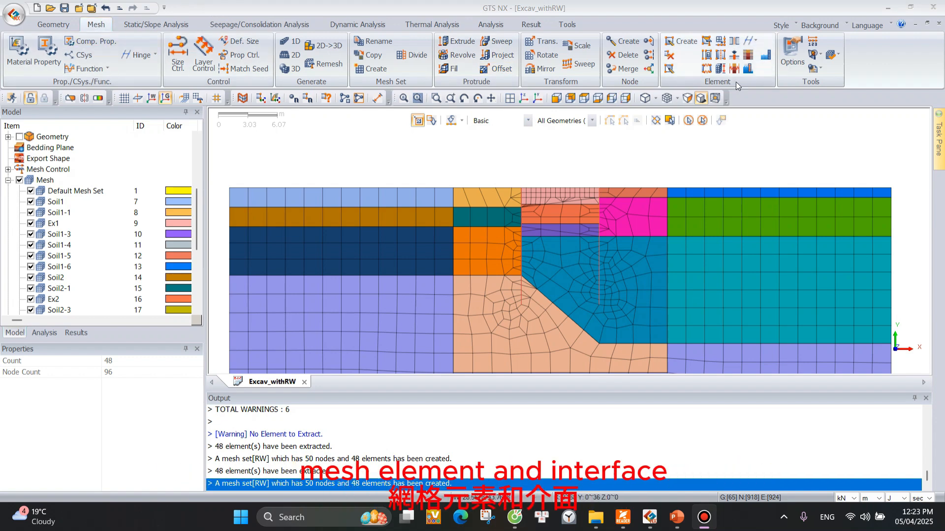
# Start a line interface using the From Truss/Beam method and select the beam elements of both vertical retaining walls.
pyautogui.click(736, 42)
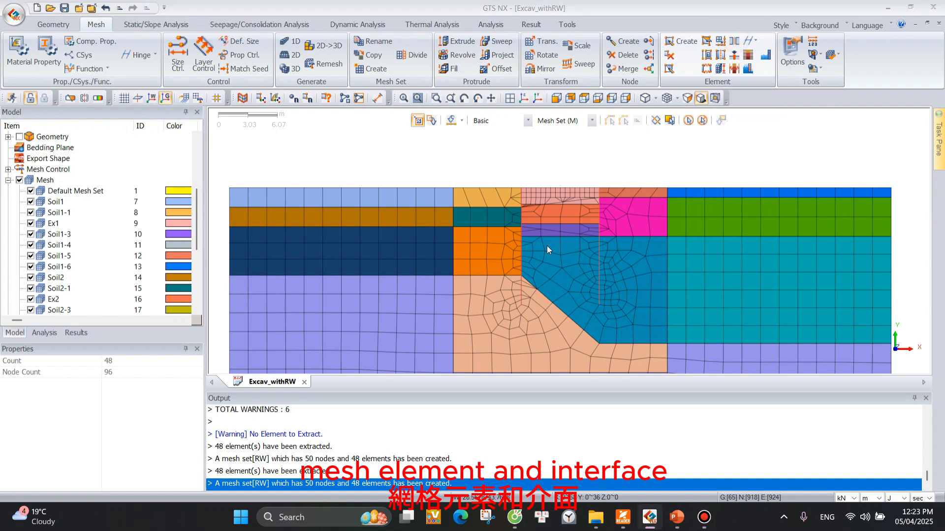
pyautogui.moveTo(76, 120); pyautogui.dragTo(223, 83)
pyautogui.click(229, 147)
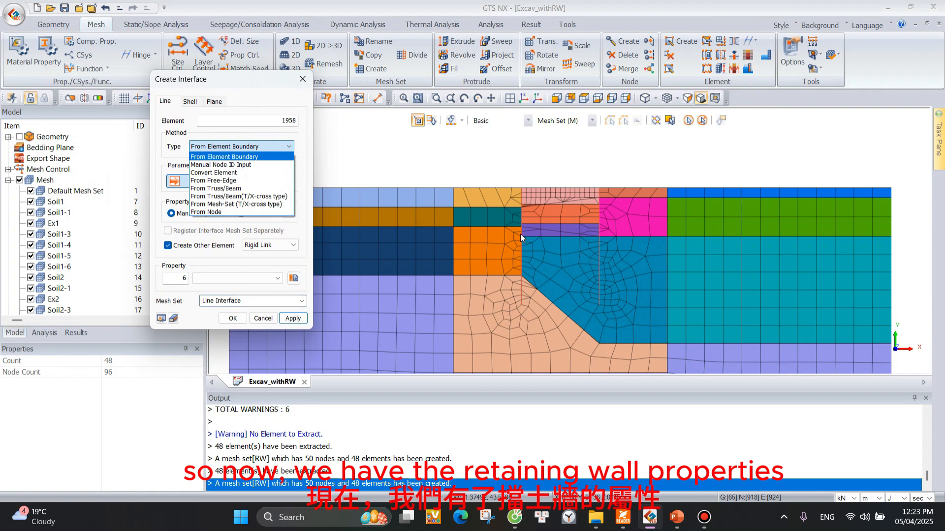
pyautogui.click(231, 189)
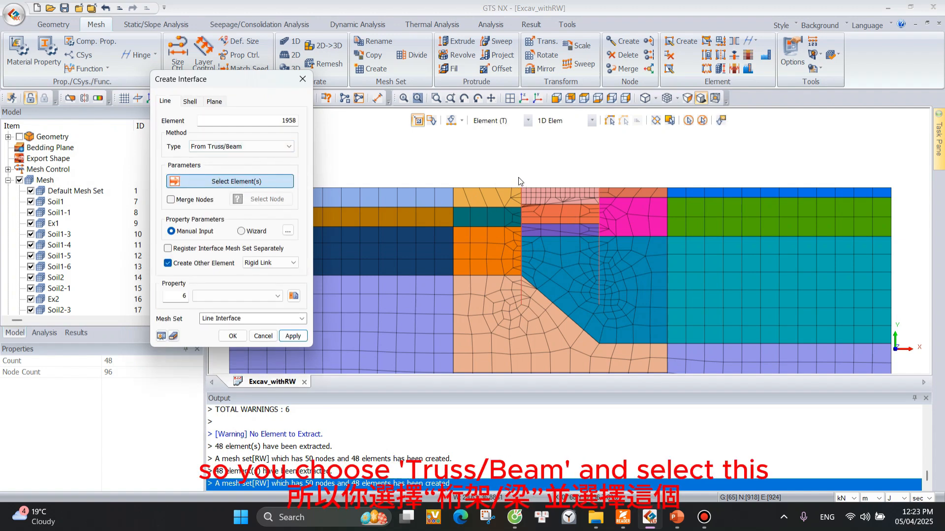
pyautogui.moveTo(518, 179); pyautogui.dragTo(526, 307)
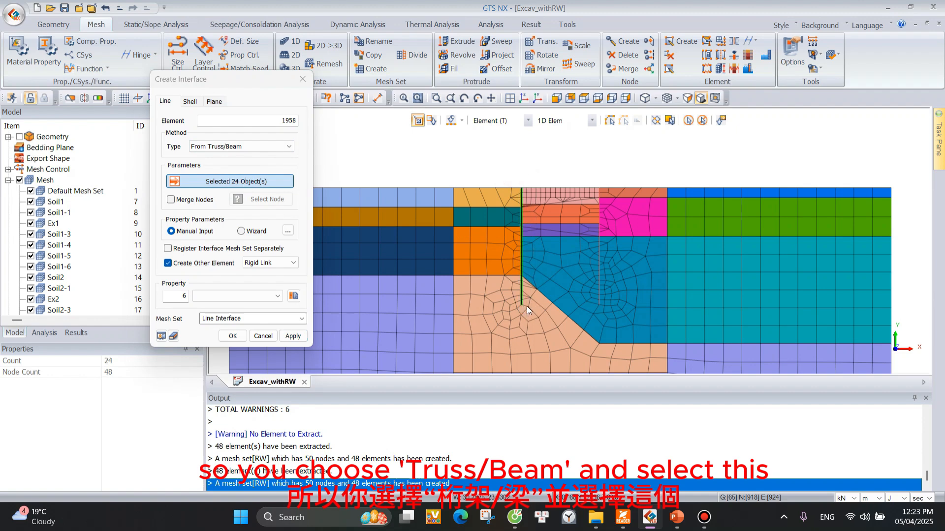
pyautogui.moveTo(597, 174); pyautogui.dragTo(602, 310)
# Enable Merge Nodes for the interface and select the bottom end node of each retaining wall.
pyautogui.click(171, 199)
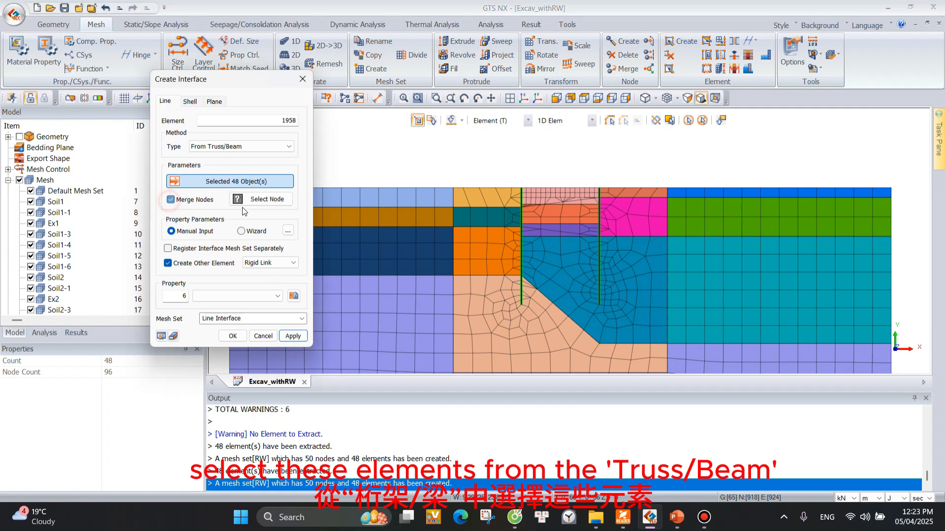
pyautogui.click(249, 203)
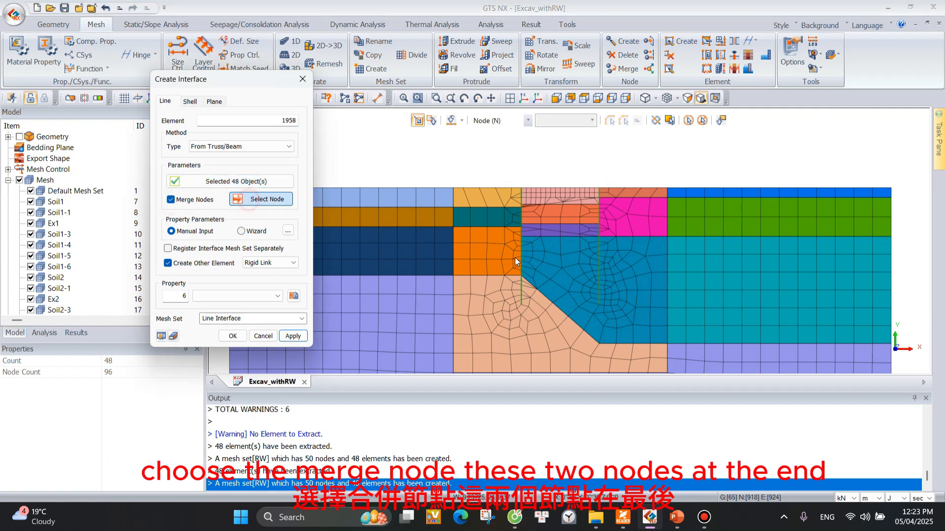
pyautogui.click(520, 305)
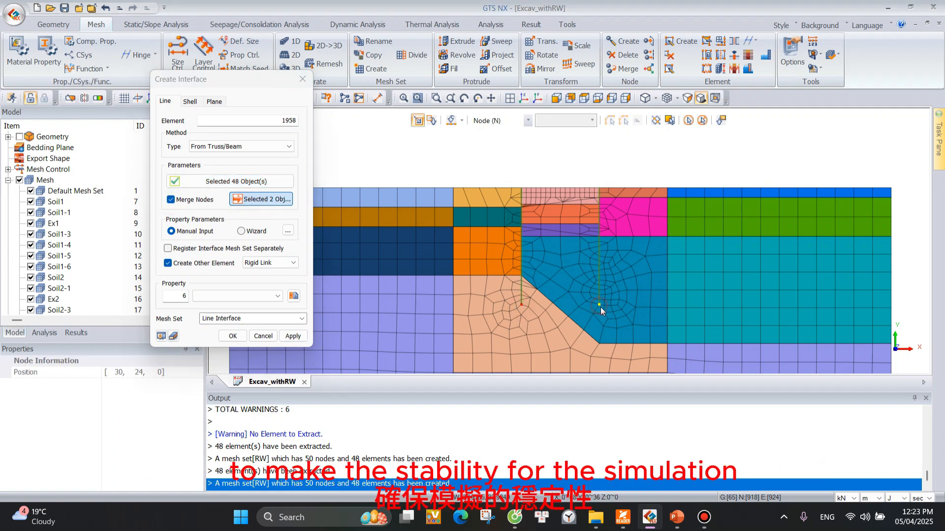
pyautogui.click(600, 306)
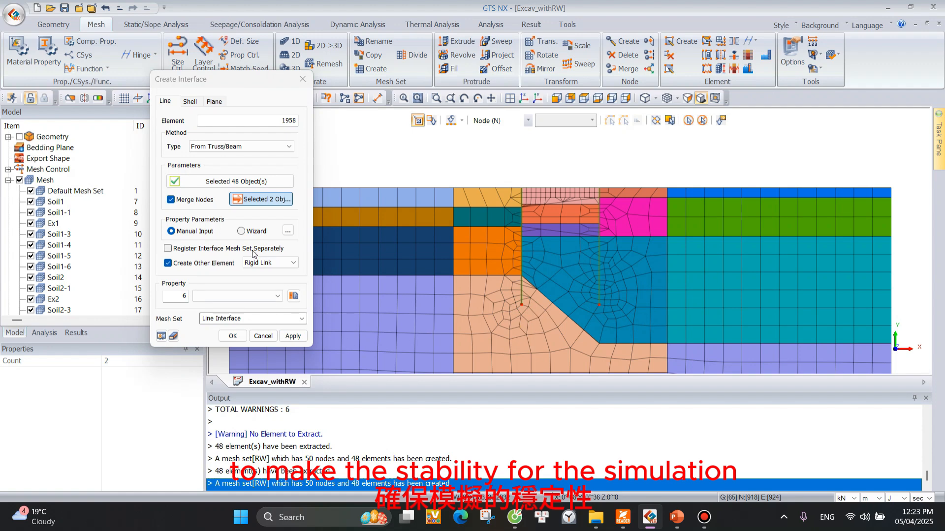
# Use the Wizard for the interface property parameters with a Strength Reduction Factor (R) of 0.67.
pyautogui.click(241, 231)
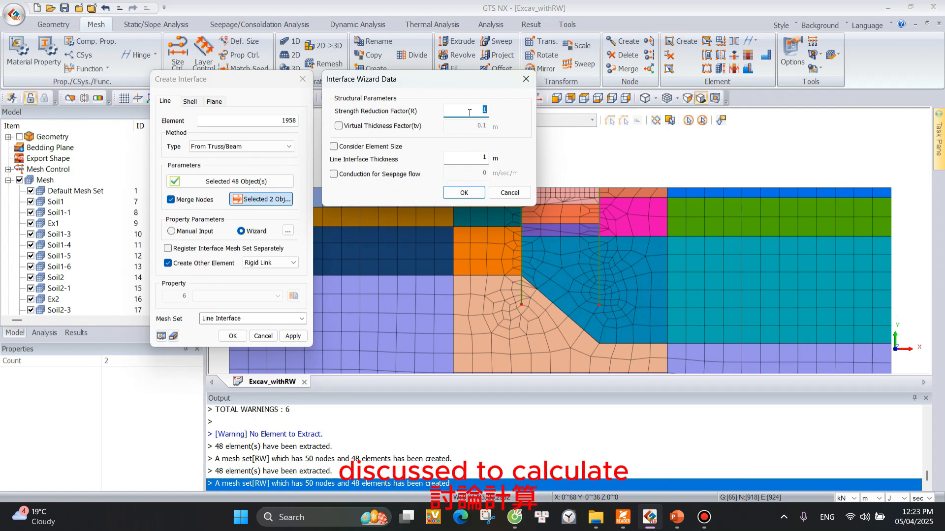
pyautogui.write('.67')
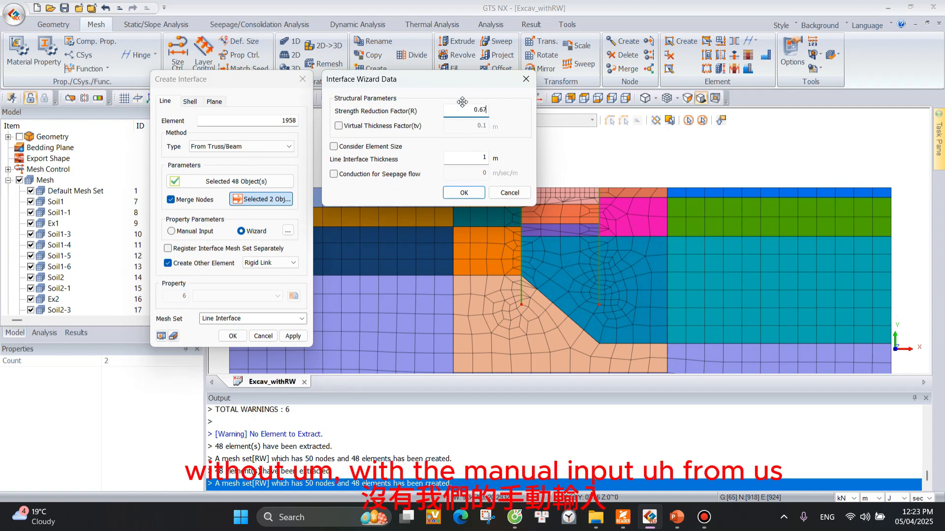
pyautogui.click(464, 193)
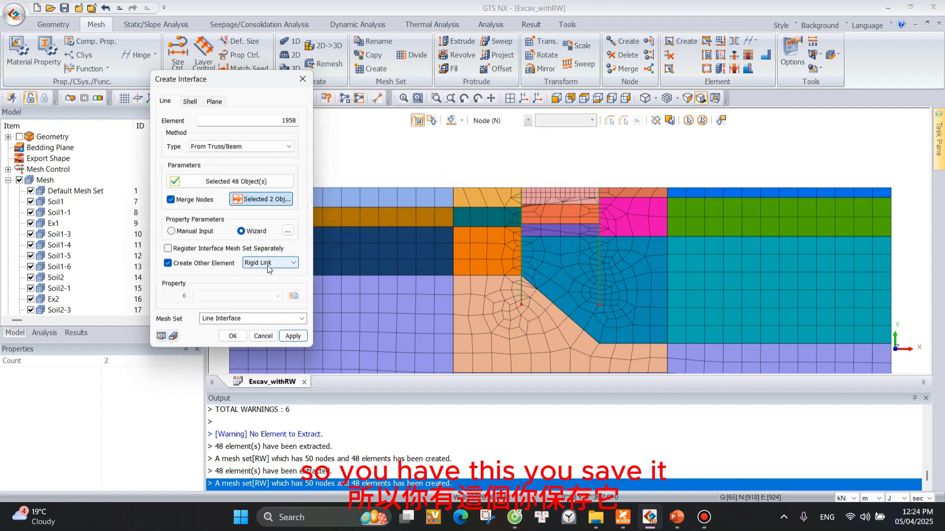
# Create the wall interface elements with rigid links in the Line Interface mesh set, and finish the interface command.
pyautogui.click(254, 323)
pyautogui.click(256, 321)
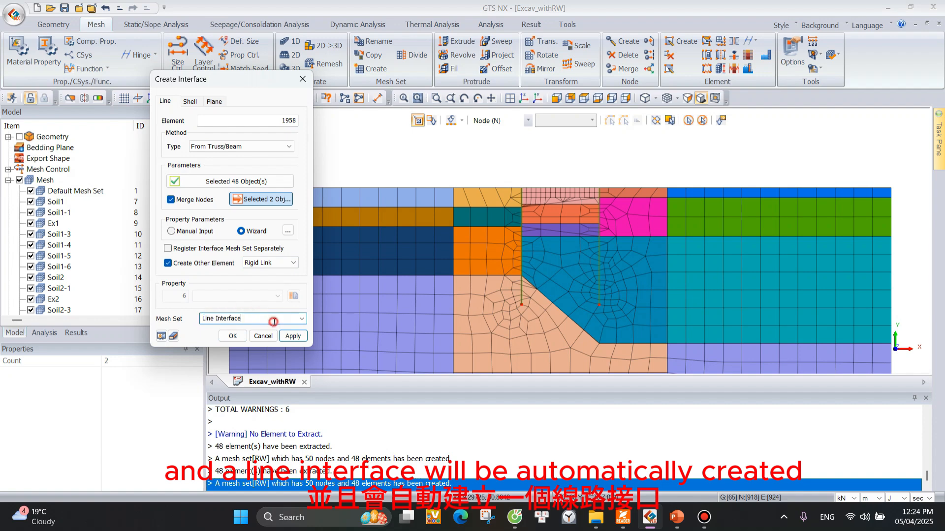
pyautogui.click(299, 339)
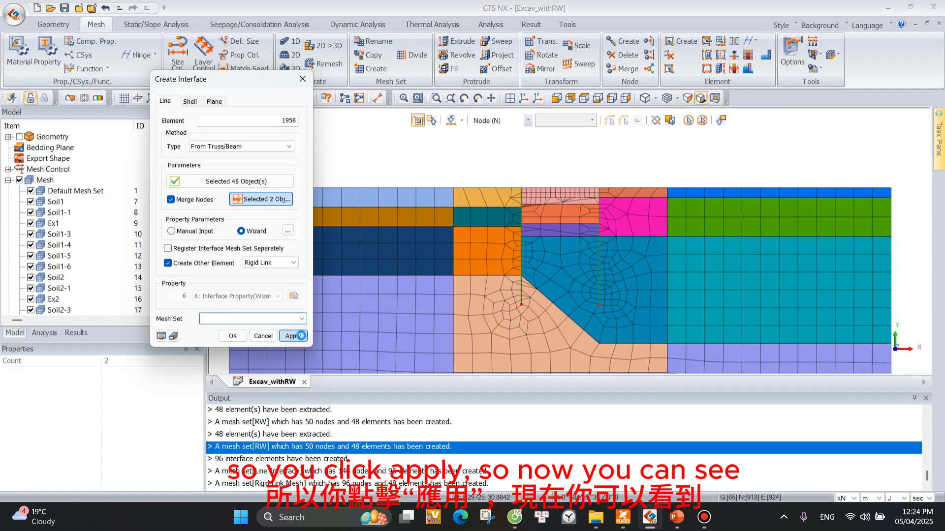
pyautogui.click(259, 484)
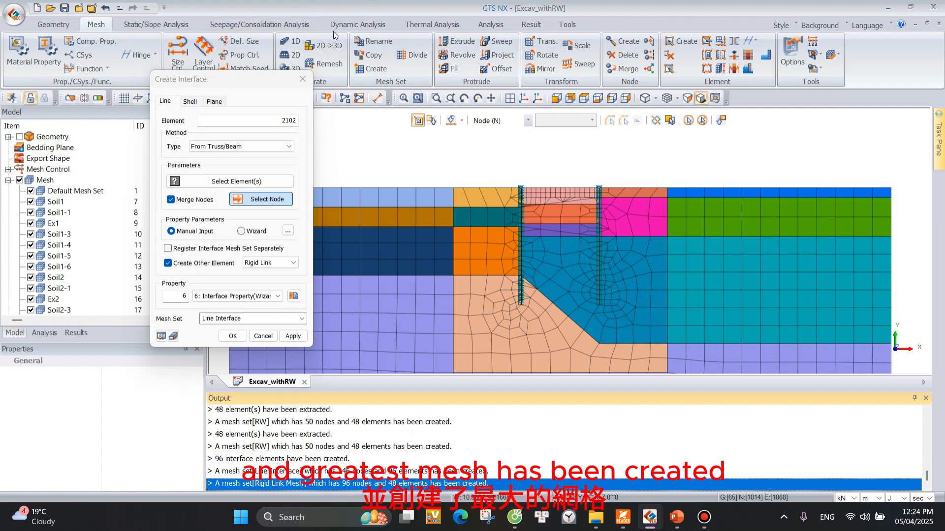
pyautogui.click(303, 80)
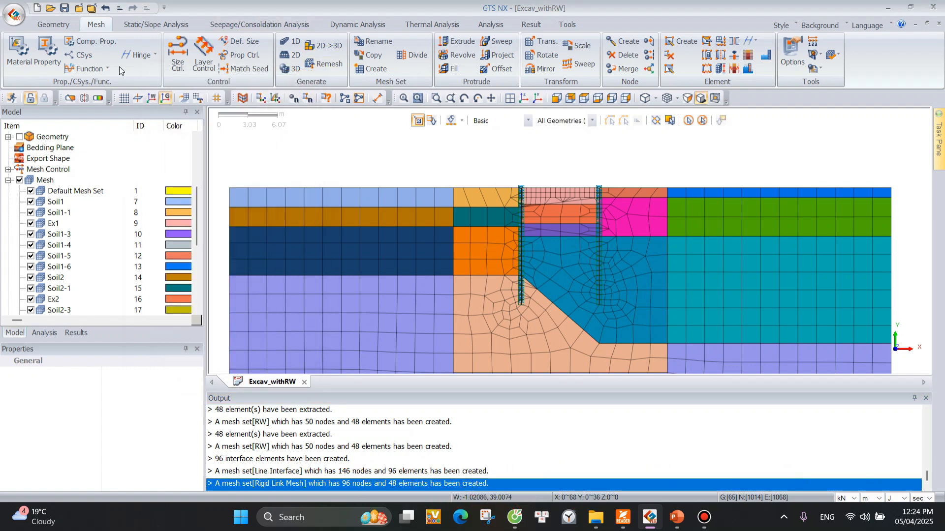
# Review the interface properties 6 to 9 and the Rigid Link property in the model's property list.
pyautogui.click(53, 55)
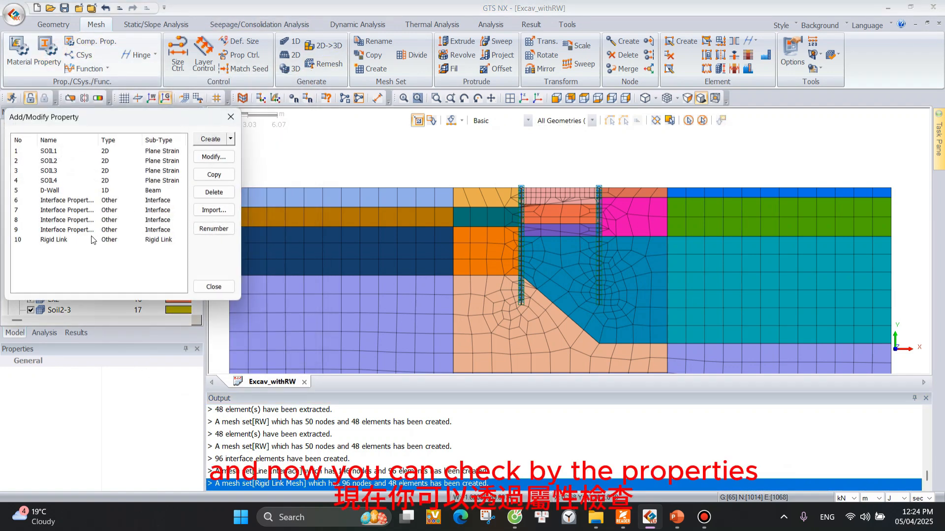
pyautogui.click(62, 210)
pyautogui.click(62, 220)
pyautogui.click(61, 230)
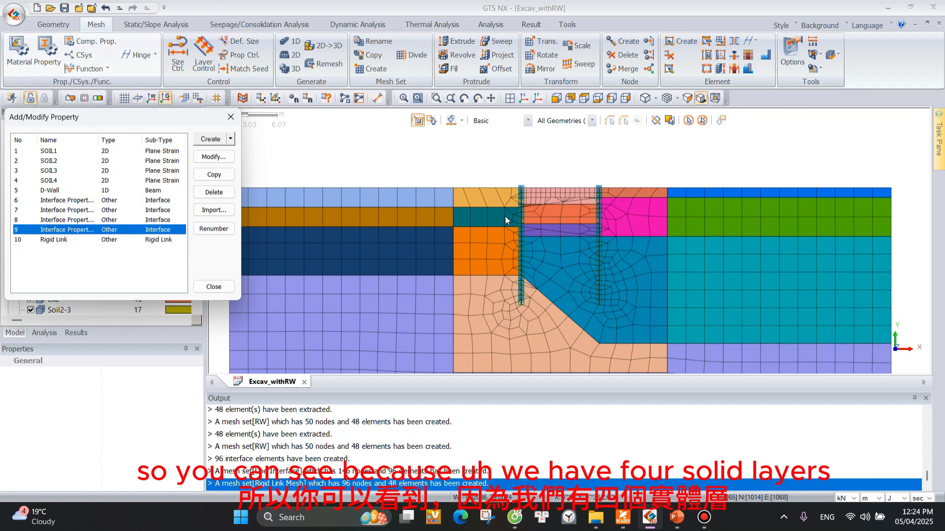
pyautogui.click(67, 221)
pyautogui.click(72, 211)
pyautogui.click(73, 201)
pyautogui.click(75, 210)
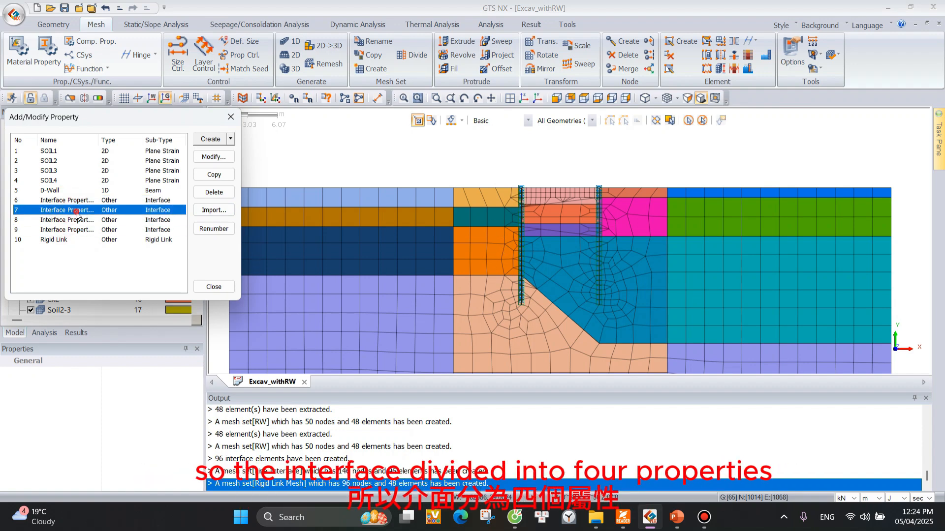
pyautogui.click(75, 230)
pyautogui.click(73, 220)
pyautogui.click(73, 201)
pyautogui.click(74, 211)
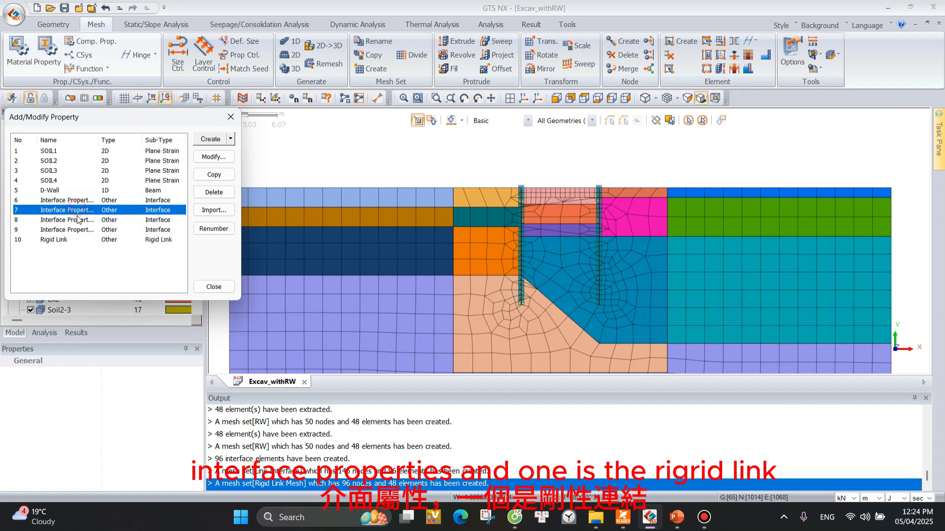
pyautogui.click(75, 220)
pyautogui.click(74, 240)
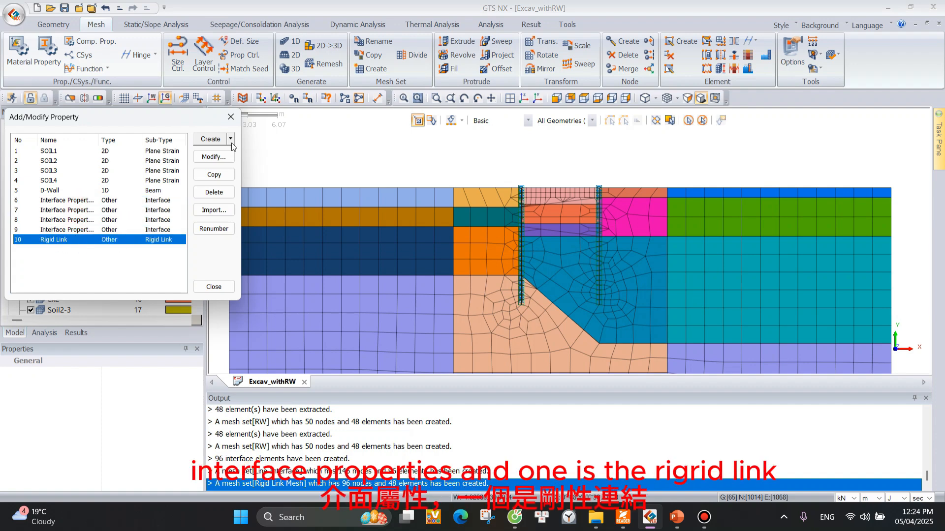
pyautogui.click(230, 117)
# Delete the existing Excav without RW stage set and its construction stage analysis case from the Excav_withRW model.
pyautogui.scroll(2, 539, 204)
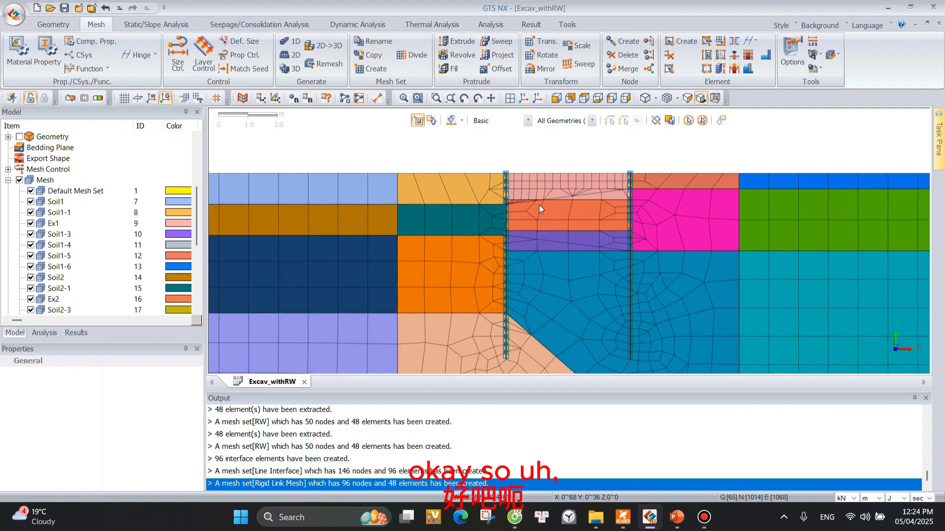
pyautogui.scroll(-2, 539, 205)
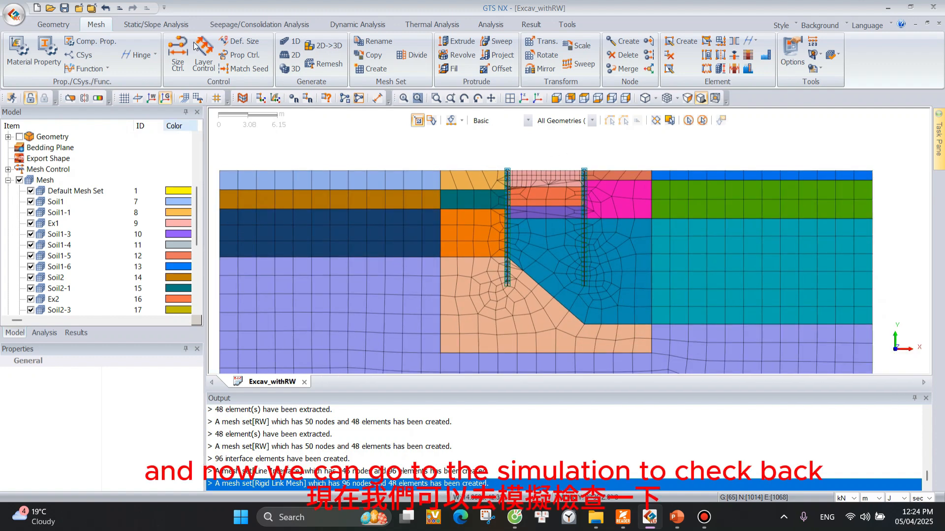
pyautogui.click(158, 27)
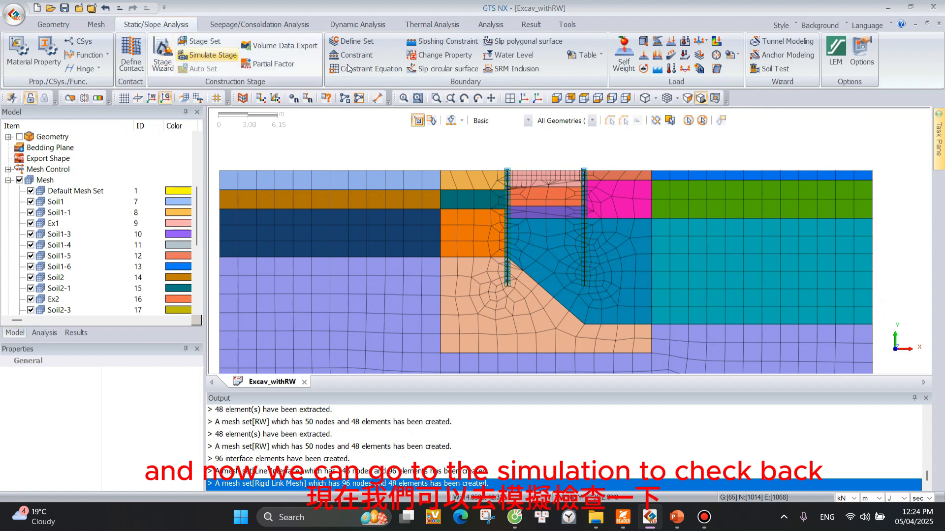
pyautogui.scroll(-1, 732, 261)
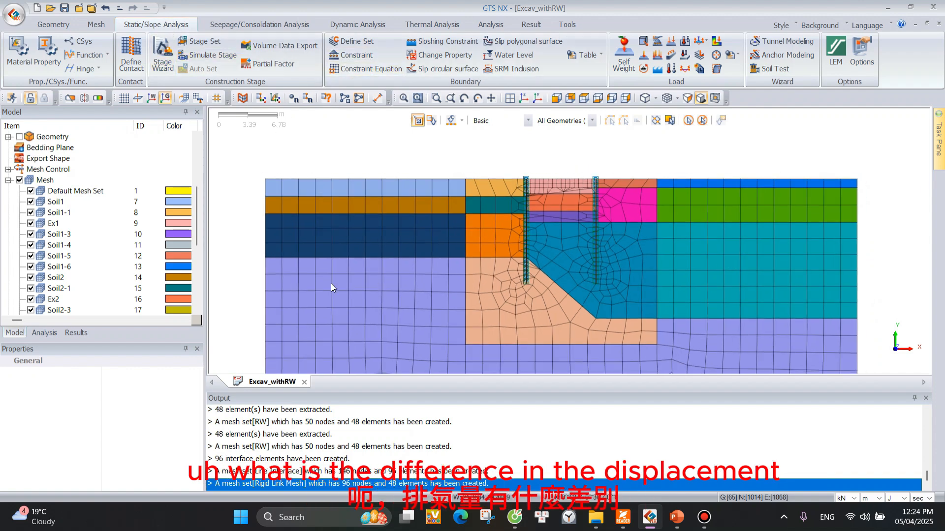
pyautogui.click(50, 334)
pyautogui.scroll(-1, 82, 256)
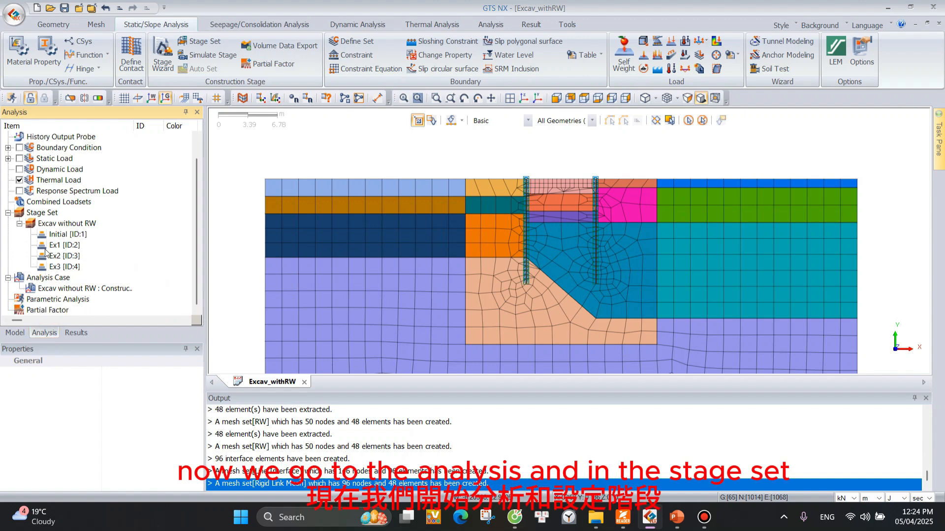
pyautogui.click(49, 223)
pyautogui.click(73, 213)
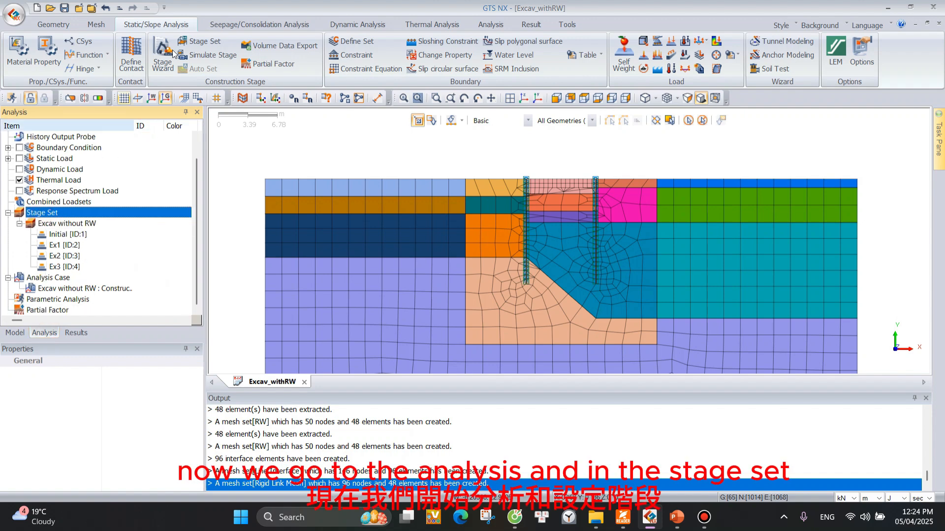
pyautogui.click(67, 224)
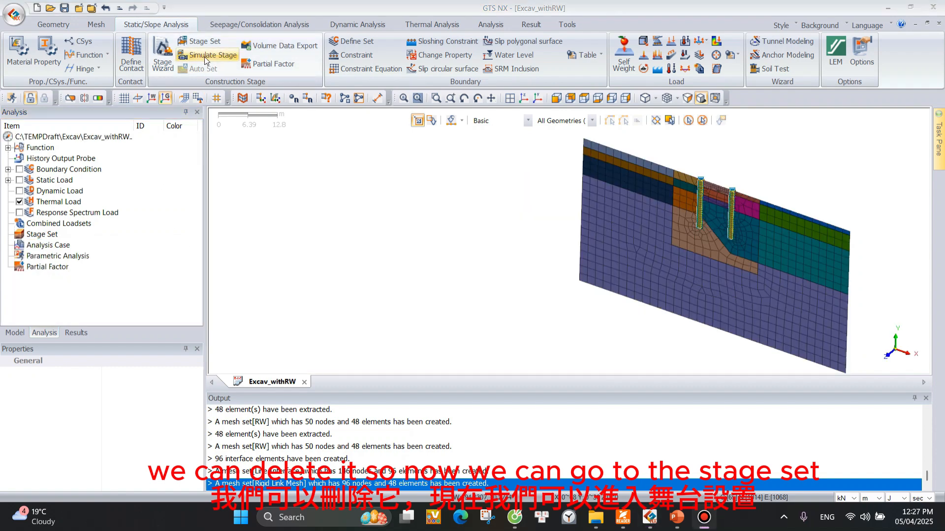
# Add a Stress-type construction stage set named Excav with RW.
pyautogui.click(40, 235)
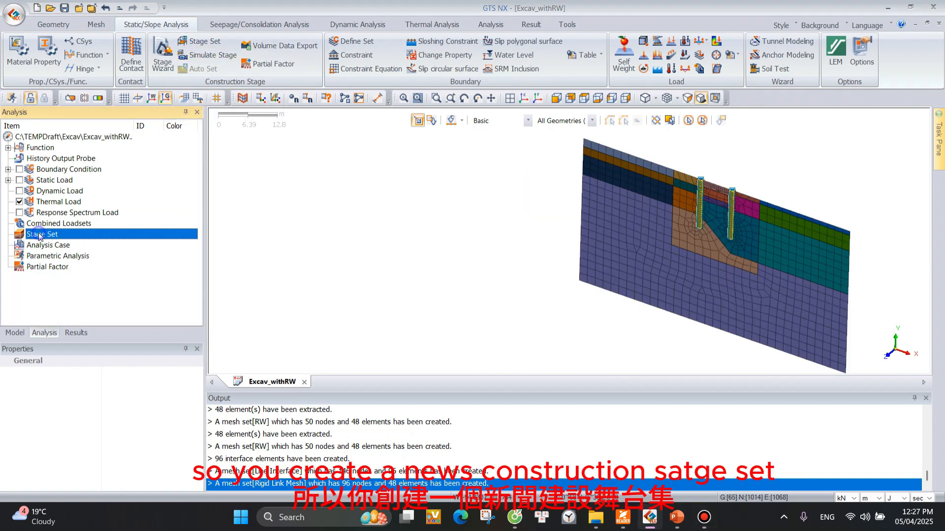
pyautogui.rightClick(39, 236)
pyautogui.click(69, 241)
pyautogui.moveTo(155, 118); pyautogui.dragTo(191, 123)
pyautogui.write('Excav with R')
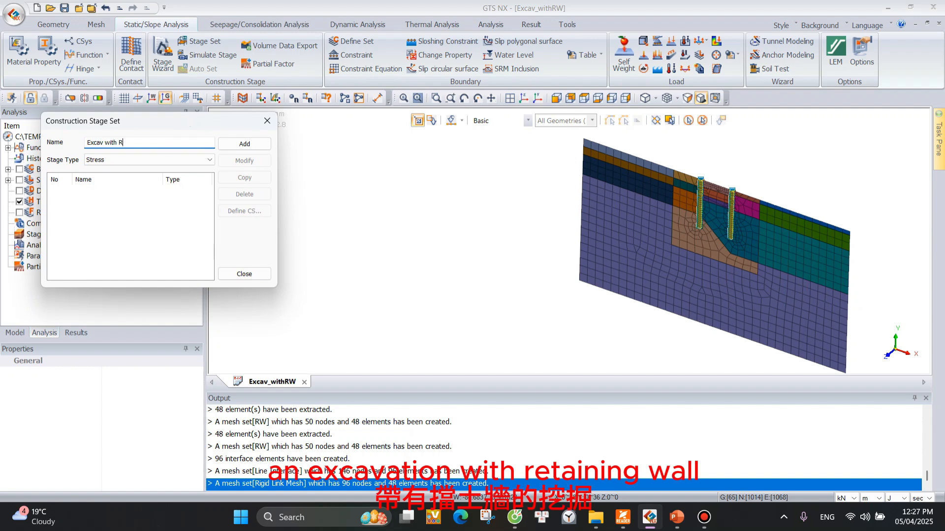
pyautogui.write('W')
pyautogui.click(245, 143)
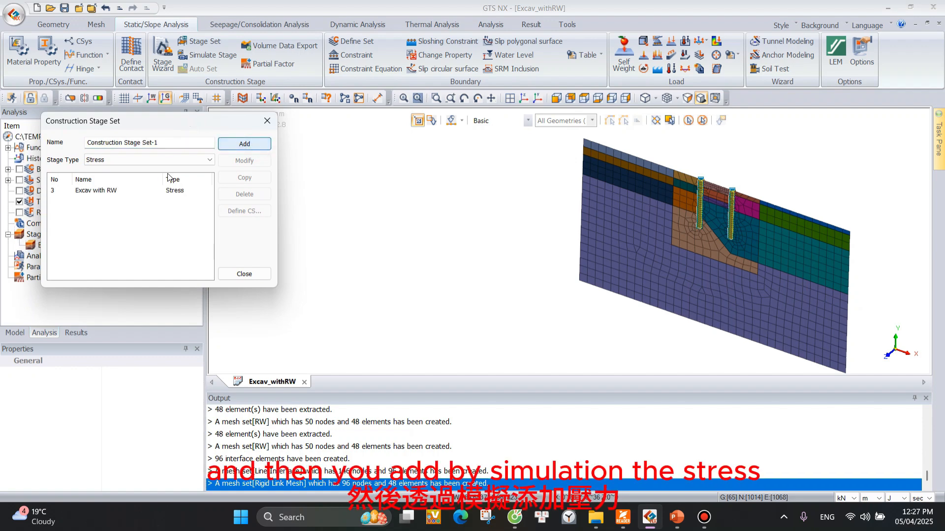
# Start defining the stages of the Excav with RW set and name the first stage Initial.
pyautogui.click(173, 190)
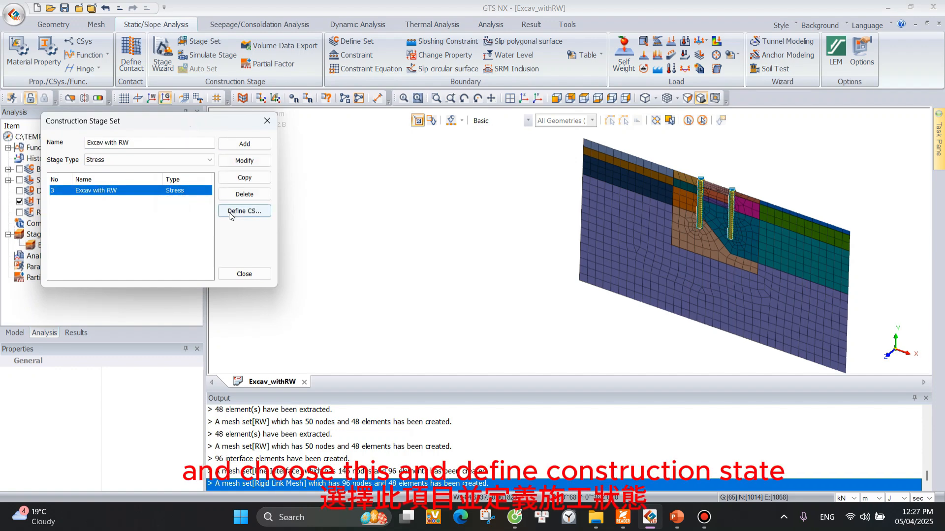
pyautogui.click(244, 210)
pyautogui.moveTo(299, 6); pyautogui.dragTo(302, 48)
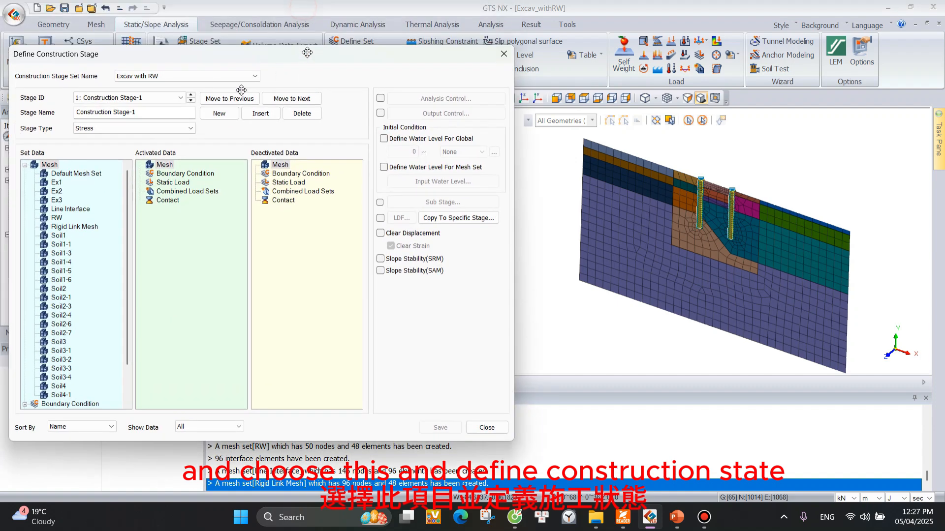
pyautogui.click(156, 113)
pyautogui.write('Initial')
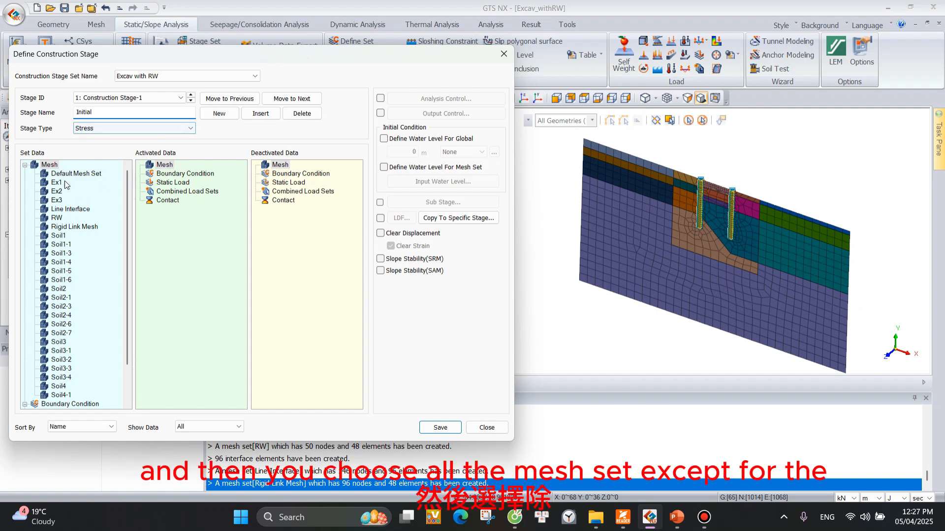
pyautogui.click(59, 175)
pyautogui.scroll(-1, 35, 398)
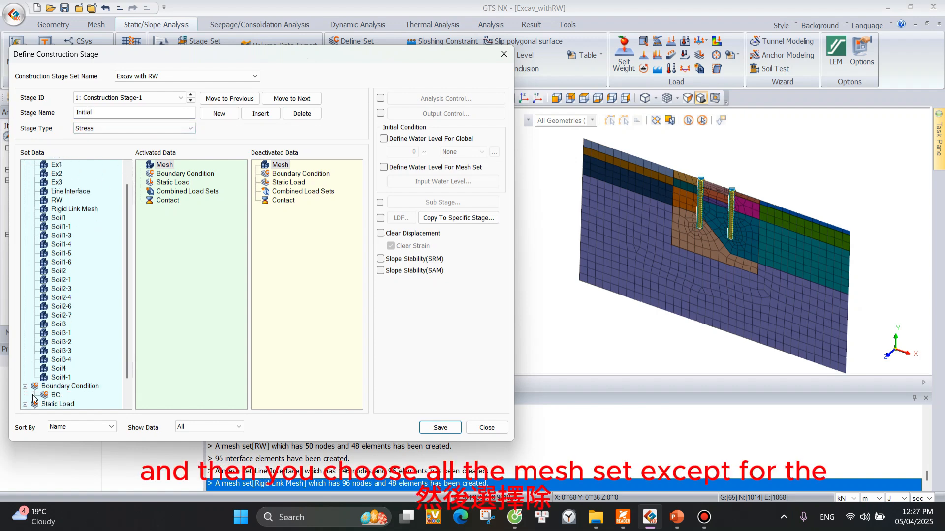
pyautogui.keyDown('shift'); pyautogui.click(69, 376); pyautogui.keyUp('shift')
pyautogui.scroll(1, 57, 230)
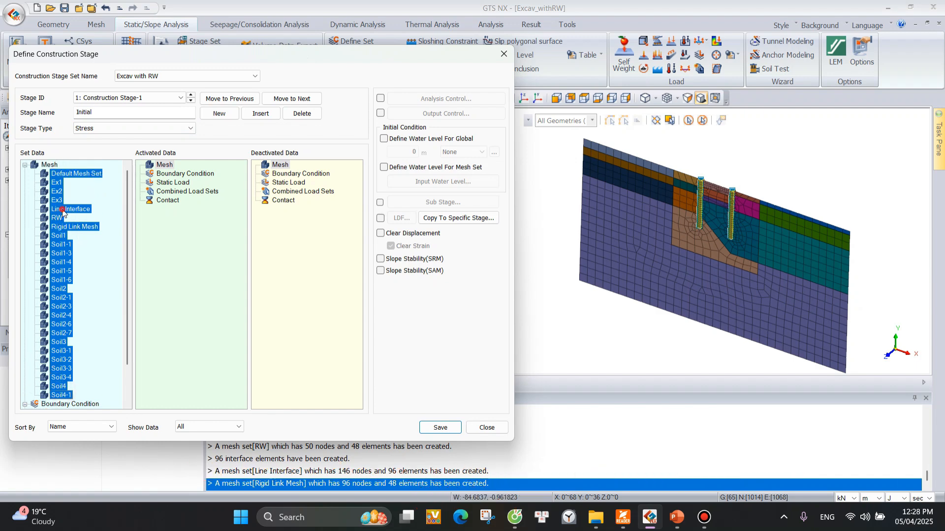
pyautogui.keyDown('ctrl'); pyautogui.click(69, 209); pyautogui.keyUp('ctrl')
pyautogui.keyDown('ctrl'); pyautogui.click(59, 218); pyautogui.keyUp('ctrl')
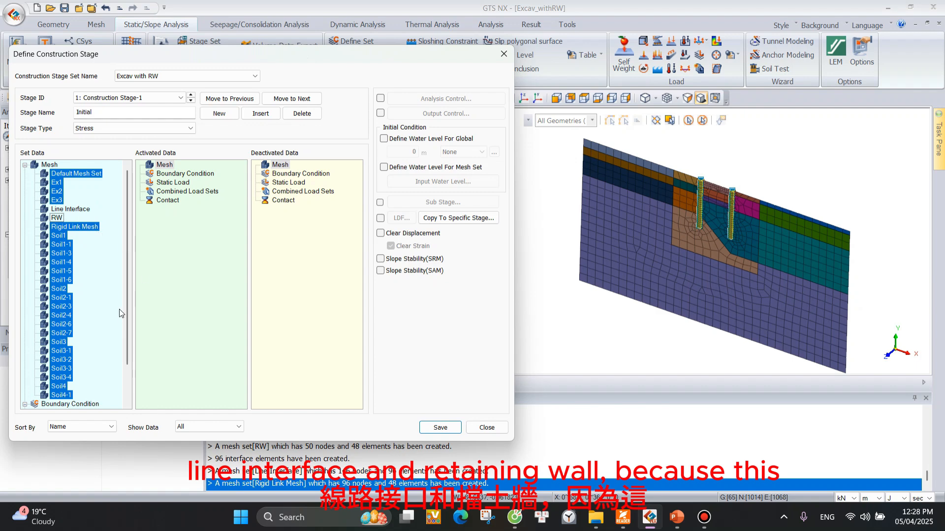
# Show only activated data and activate all mesh sets except Line Interface and RW in the Initial stage.
pyautogui.click(239, 427)
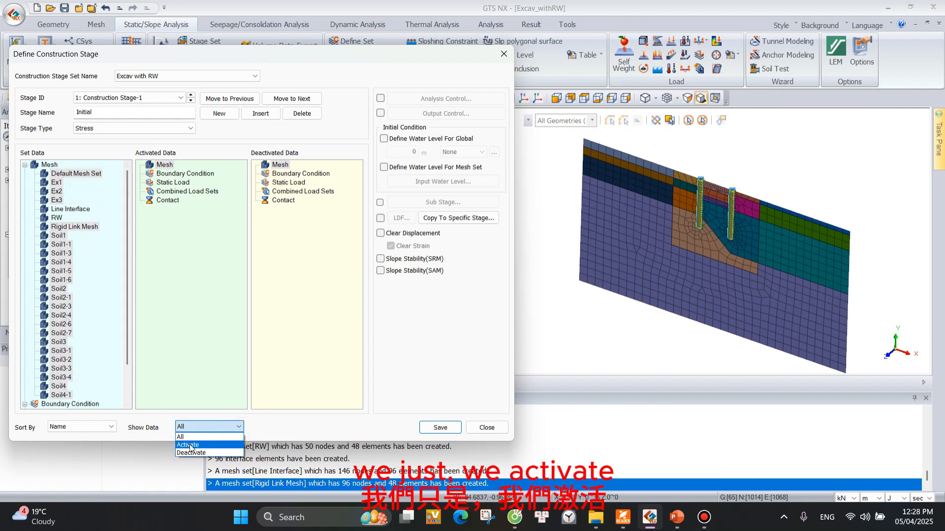
pyautogui.click(191, 446)
pyautogui.click(58, 176)
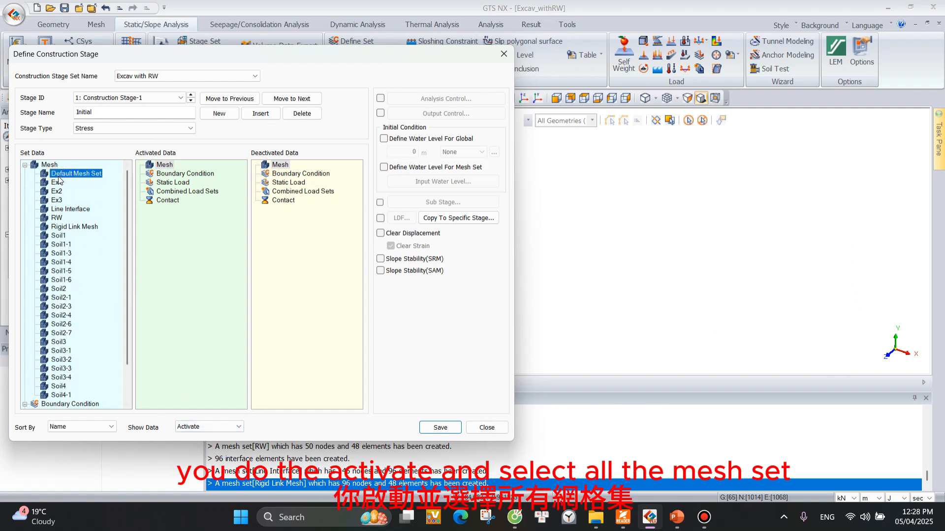
pyautogui.keyDown('shift'); pyautogui.click(62, 395); pyautogui.keyUp('shift')
pyautogui.click(65, 176)
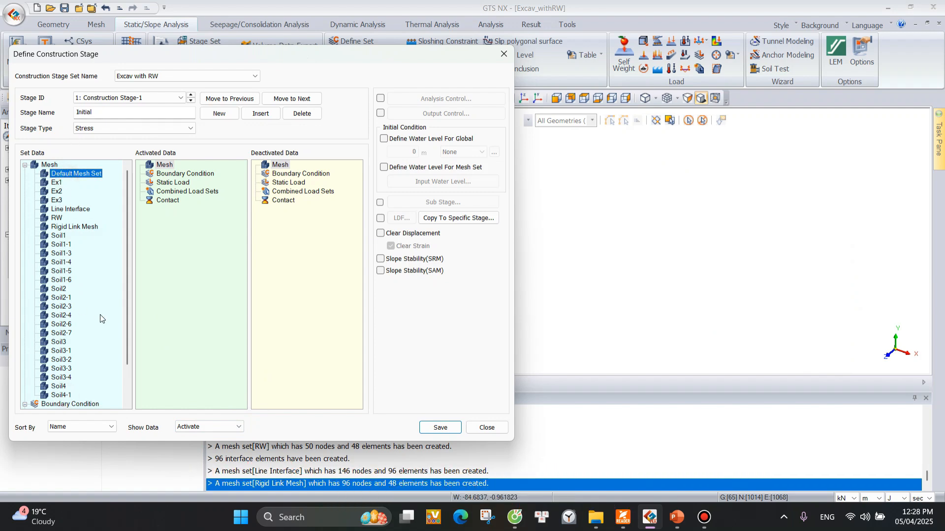
pyautogui.keyDown('shift'); pyautogui.click(63, 395); pyautogui.keyUp('shift')
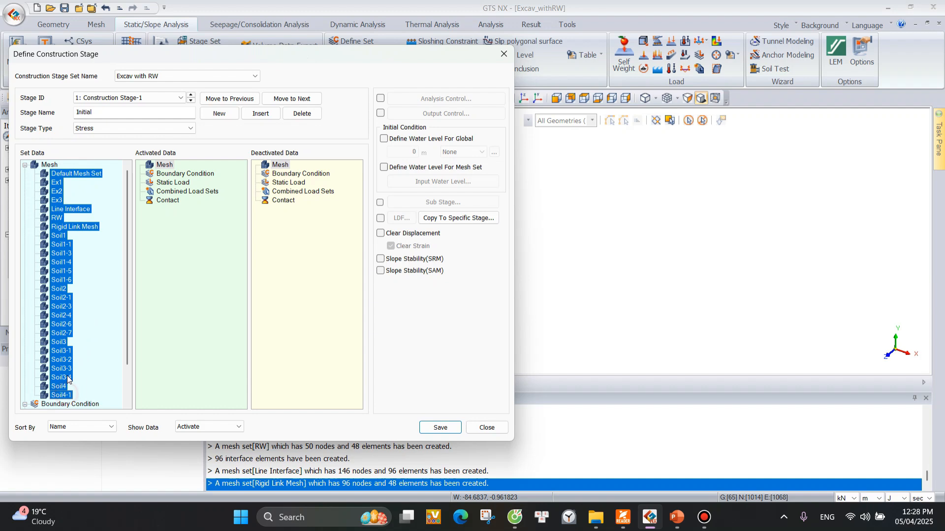
pyautogui.keyDown('shift'); pyautogui.click(60, 210); pyautogui.keyUp('shift')
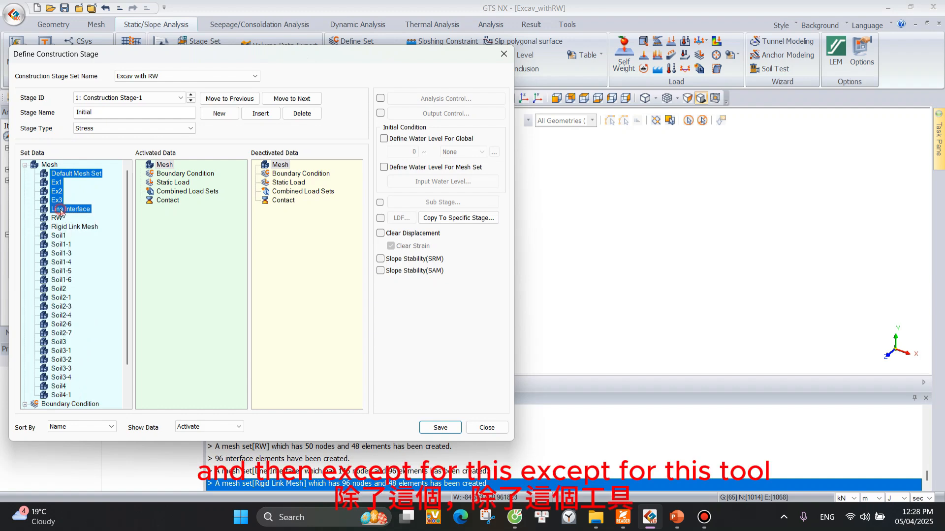
pyautogui.keyDown('shift'); pyautogui.click(63, 395); pyautogui.keyUp('shift')
pyautogui.keyDown('ctrl'); pyautogui.click(62, 208); pyautogui.keyUp('ctrl')
pyautogui.keyDown('ctrl'); pyautogui.click(58, 218); pyautogui.keyUp('ctrl')
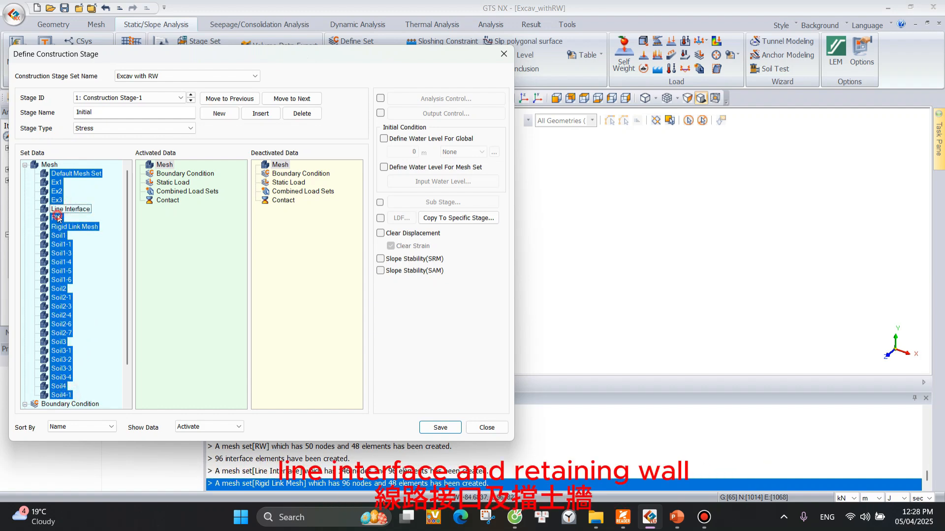
pyautogui.moveTo(57, 183); pyautogui.dragTo(184, 236)
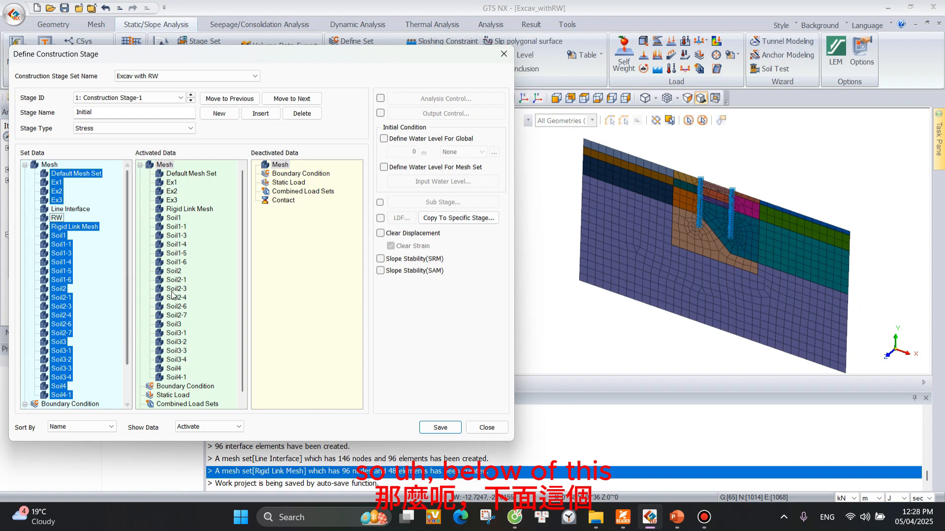
# Activate the BC boundary condition and Default Self-Weight in the Initial stage, and save it with Clear Displacement enabled.
pyautogui.scroll(-1, 144, 399)
pyautogui.scroll(-2, 84, 389)
pyautogui.scroll(-1, 79, 388)
pyautogui.moveTo(55, 369); pyautogui.dragTo(226, 390)
pyautogui.moveTo(61, 386); pyautogui.dragTo(227, 391)
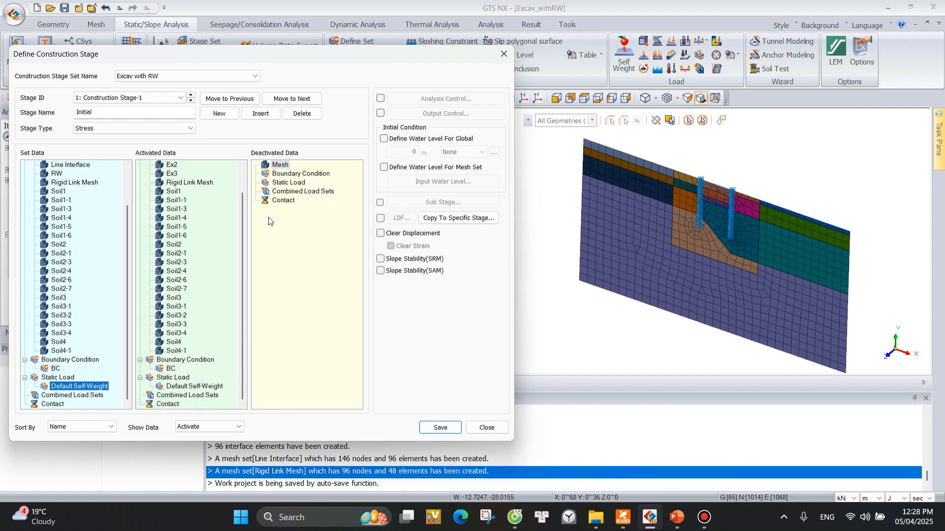
pyautogui.click(380, 233)
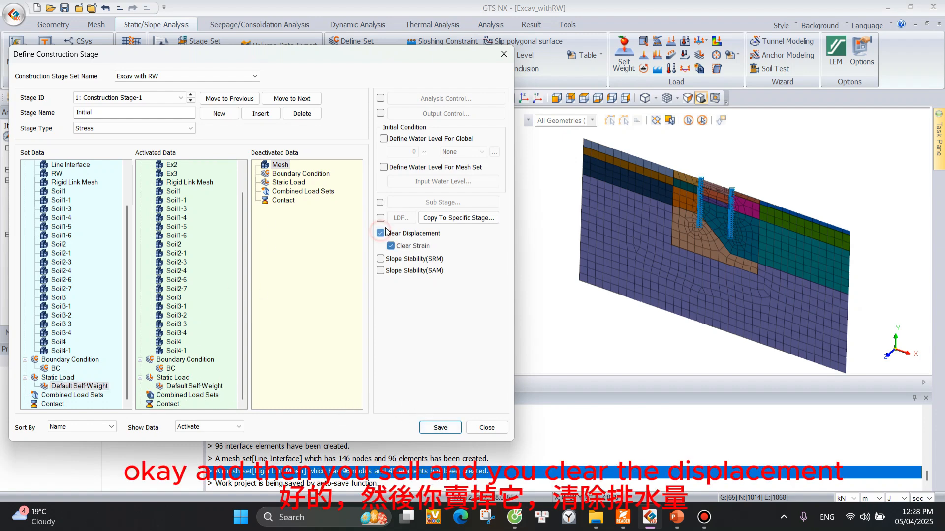
pyautogui.click(441, 429)
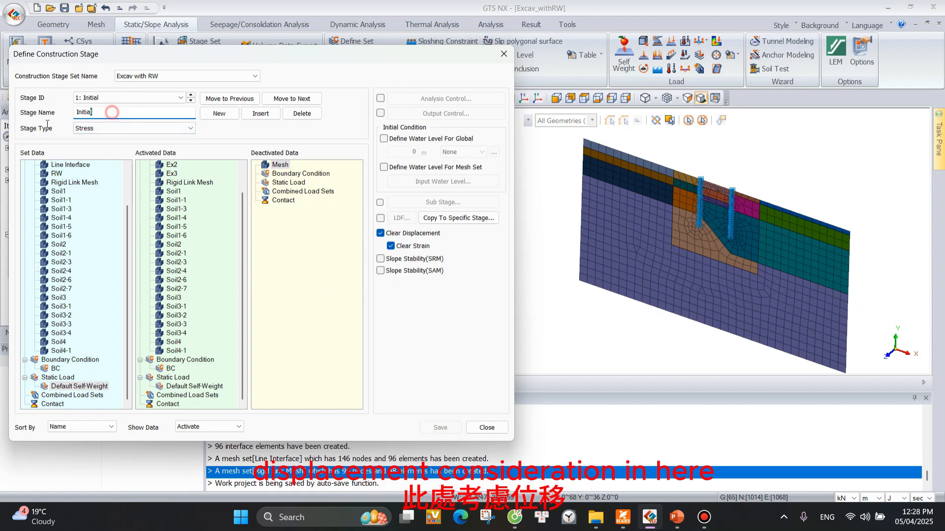
pyautogui.doubleClick(112, 112)
pyautogui.write('E')
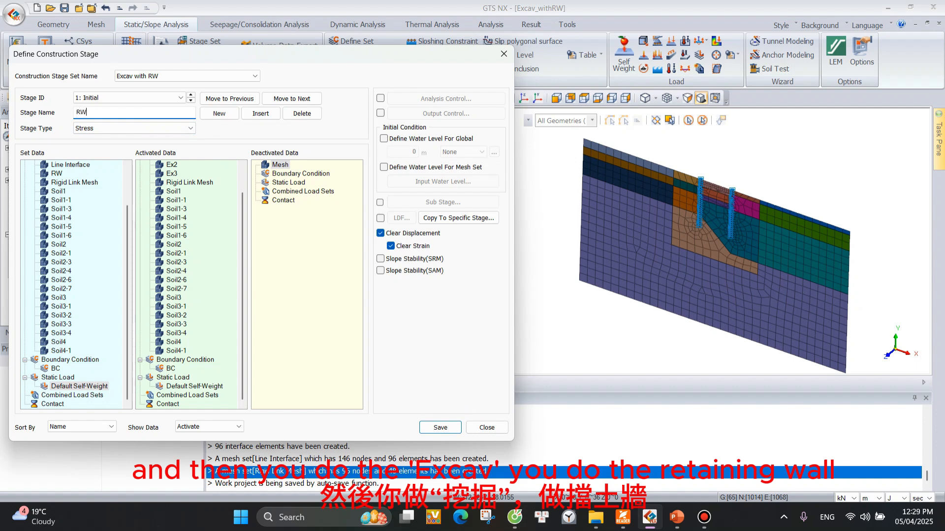
pyautogui.write('W')
pyautogui.scroll(1, 58, 196)
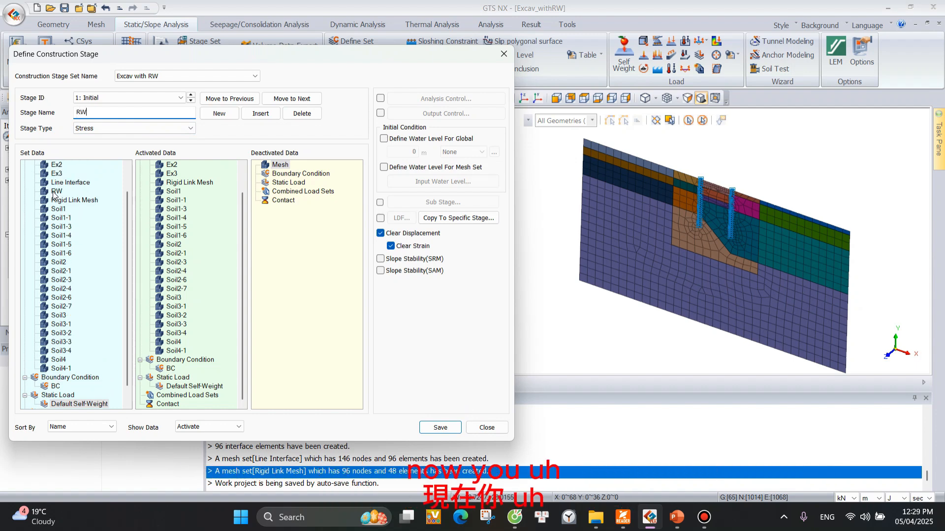
# Name the first construction stage Inital and save it.
pyautogui.doubleClick(112, 112)
pyautogui.write('Inital')
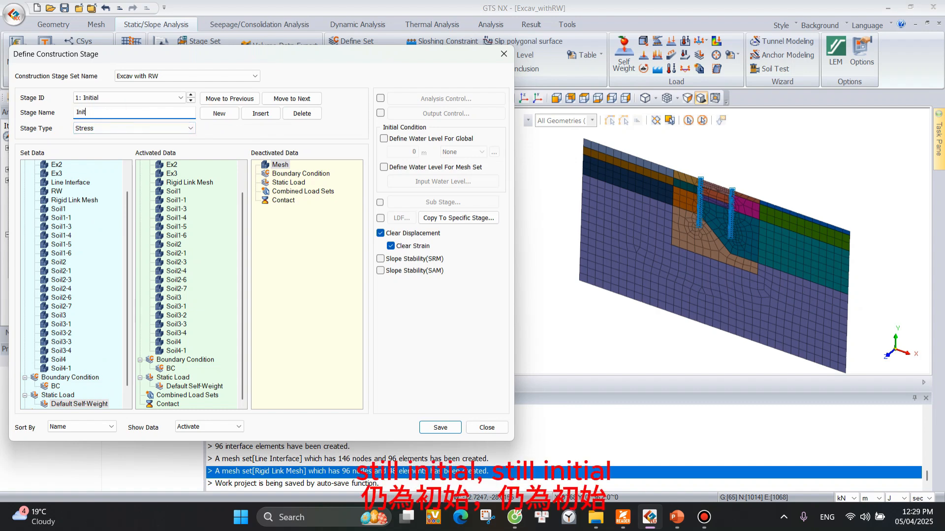
pyautogui.click(439, 428)
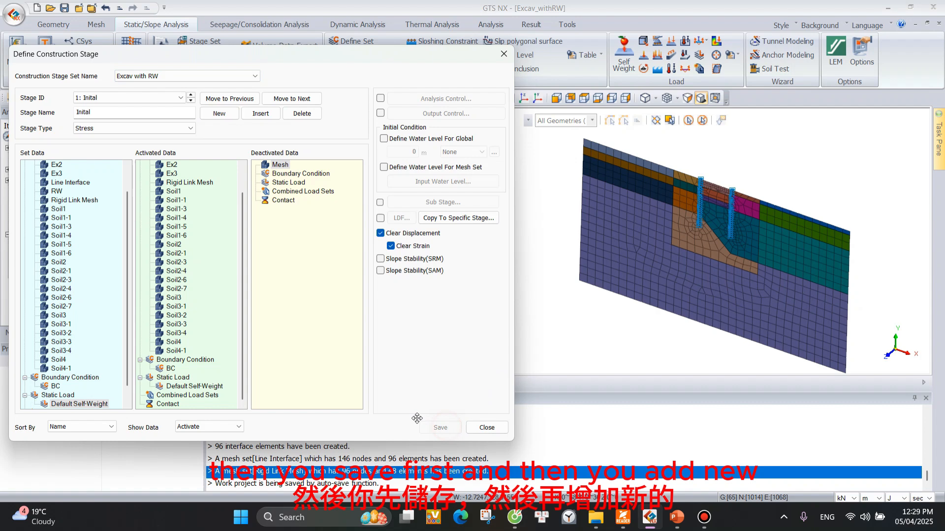
# Add and save a second stage named RW with RW and Line Interface activated and Rigid Link Mesh deactivated.
pyautogui.click(219, 113)
pyautogui.moveTo(141, 112); pyautogui.dragTo(48, 111)
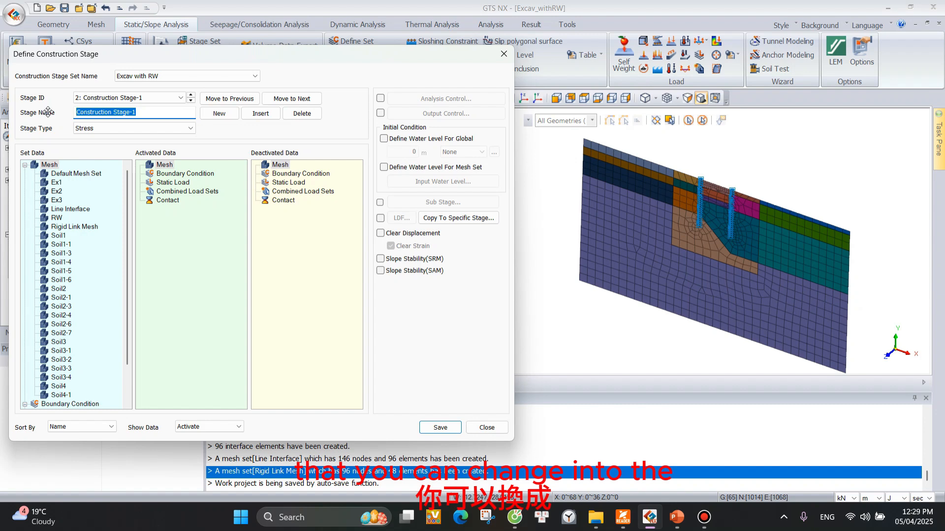
pyautogui.write('RW')
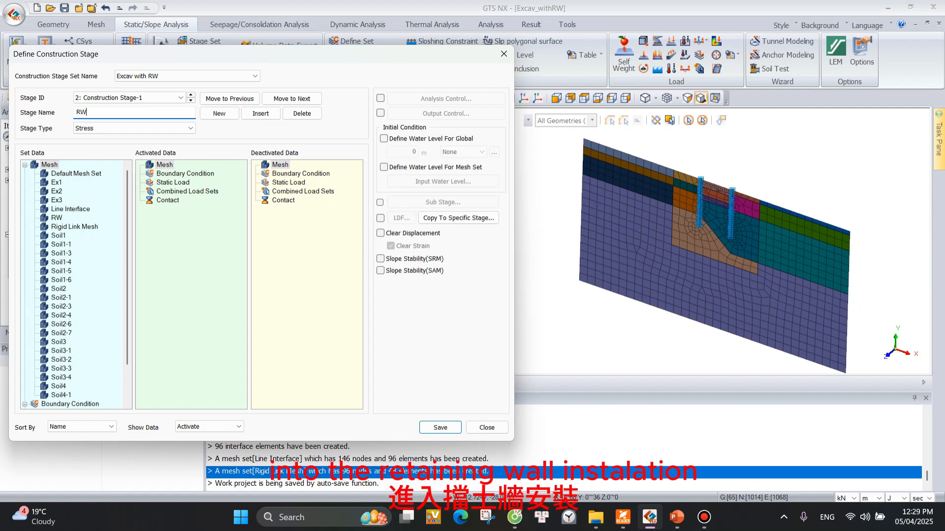
pyautogui.click(54, 218)
pyautogui.moveTo(54, 219); pyautogui.dragTo(329, 252)
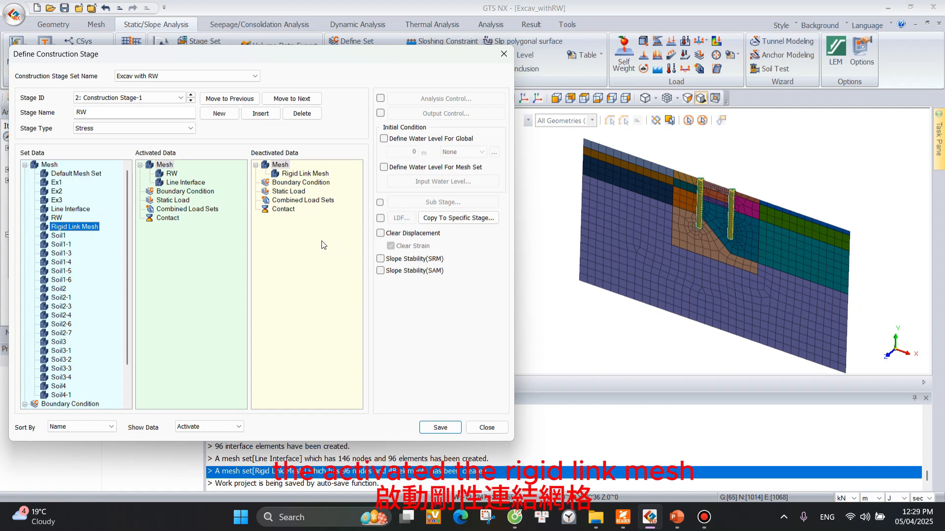
pyautogui.click(439, 427)
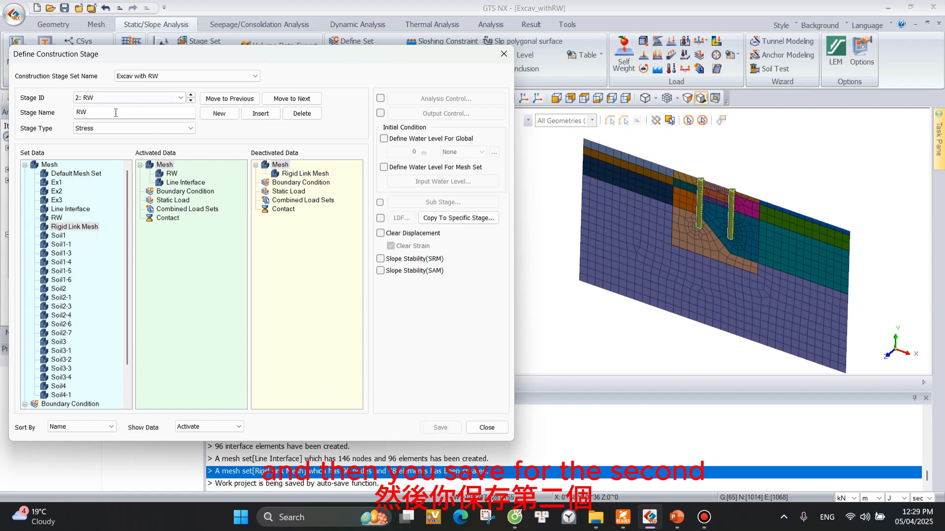
pyautogui.moveTo(116, 113); pyautogui.dragTo(41, 116)
pyautogui.write('Ex1')
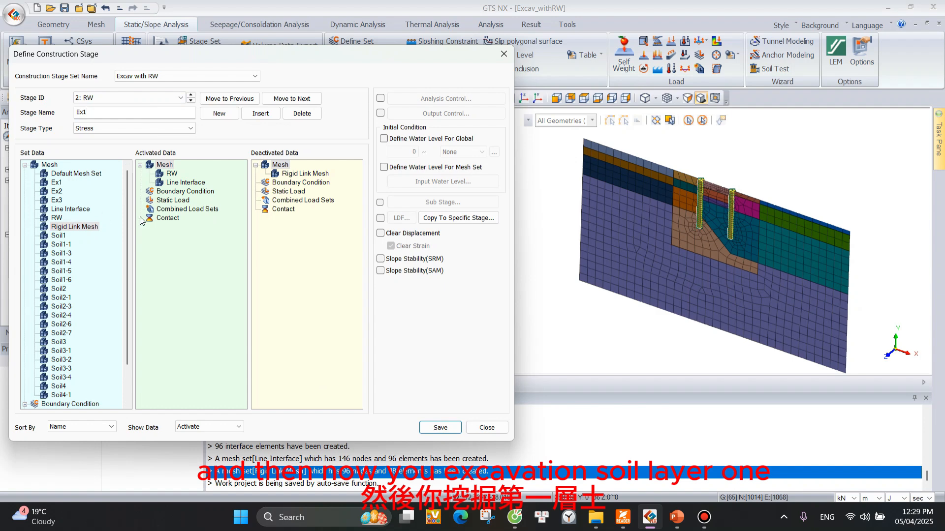
pyautogui.moveTo(101, 113); pyautogui.dragTo(66, 116)
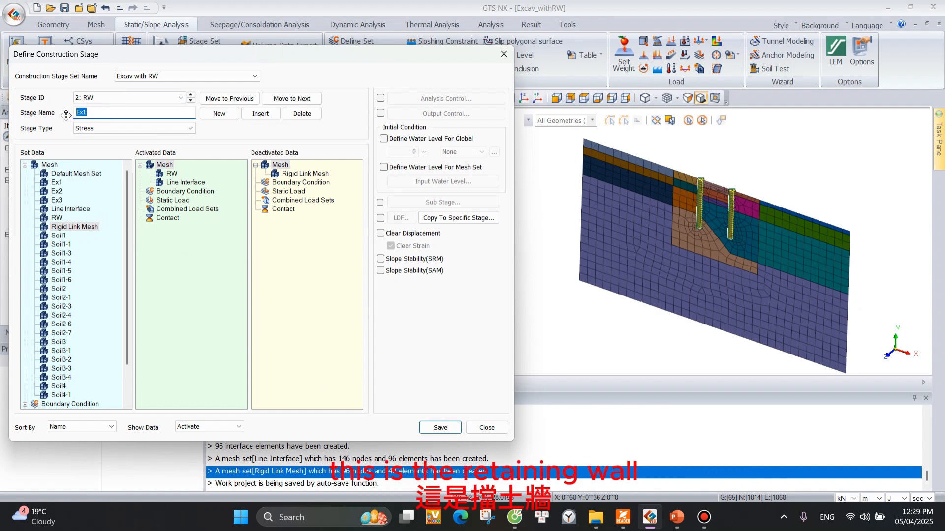
pyautogui.write('RW')
pyautogui.click(441, 428)
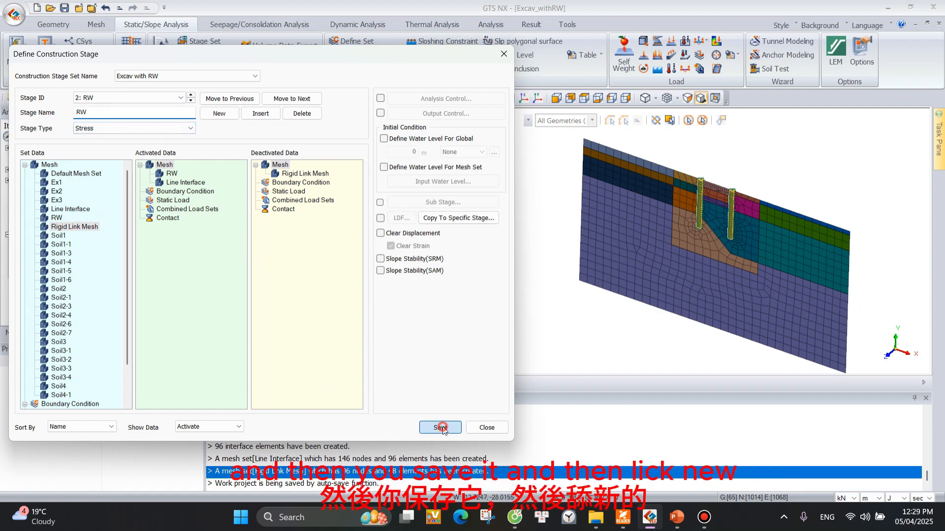
# Add and save a third stage named Ex1 with the Ex1 mesh set deactivated.
pyautogui.click(219, 113)
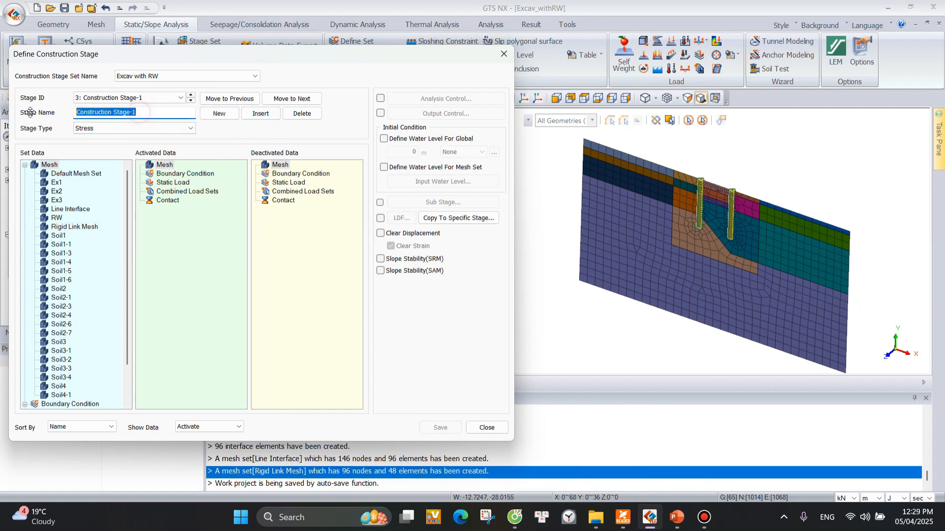
pyautogui.write('Ex1')
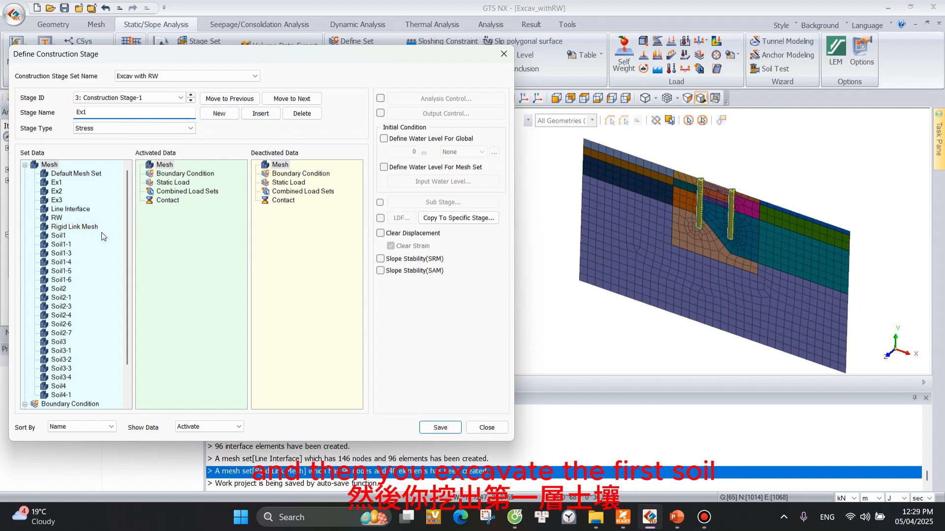
pyautogui.moveTo(57, 182); pyautogui.dragTo(160, 210)
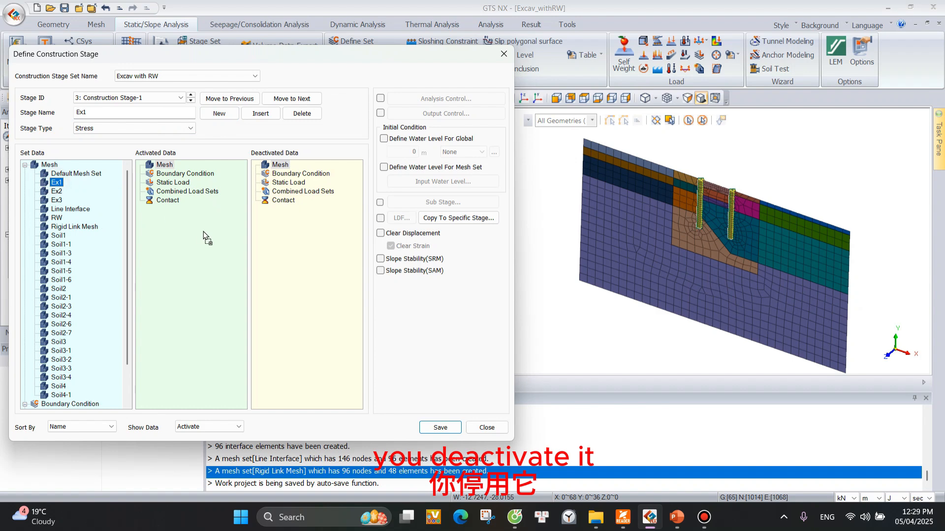
pyautogui.moveTo(314, 231); pyautogui.dragTo(315, 231)
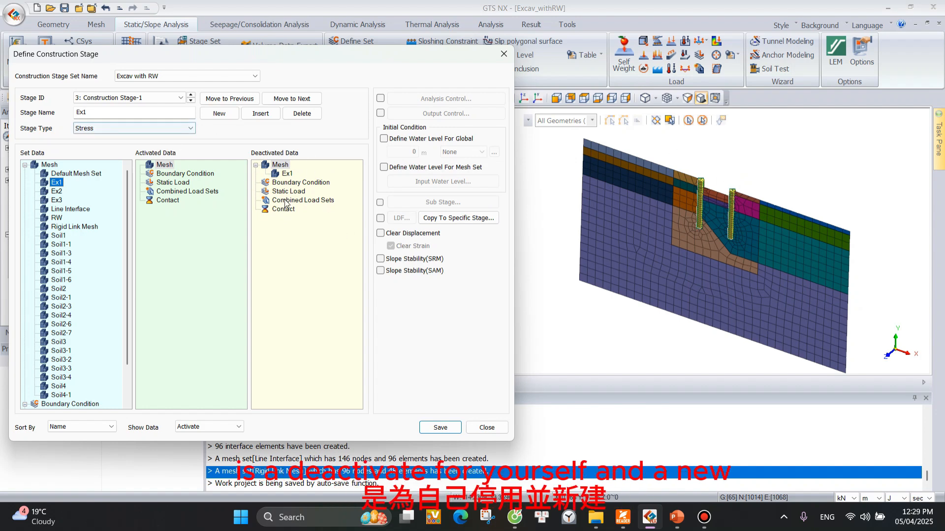
pyautogui.click(438, 427)
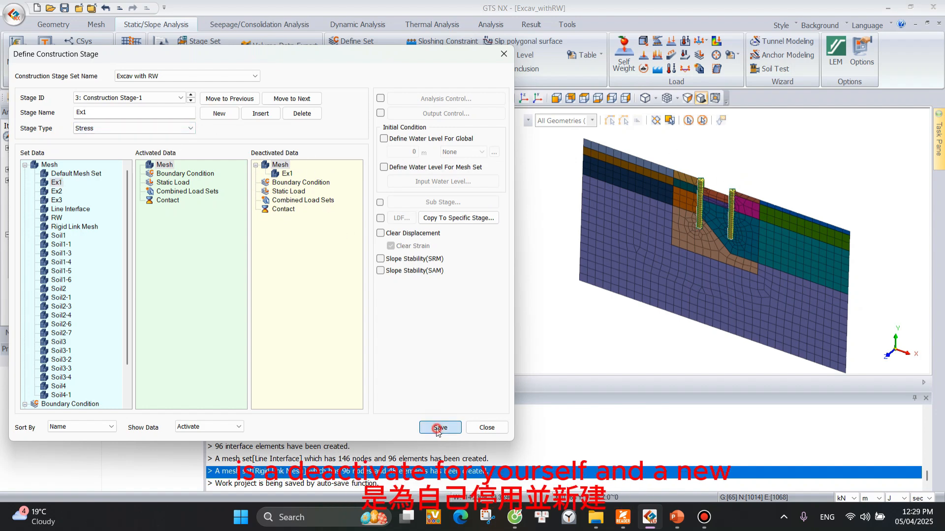
# Add and save a fourth stage named Ex2 with the Ex2 mesh set deactivated.
pyautogui.click(219, 114)
pyautogui.write('Ex2')
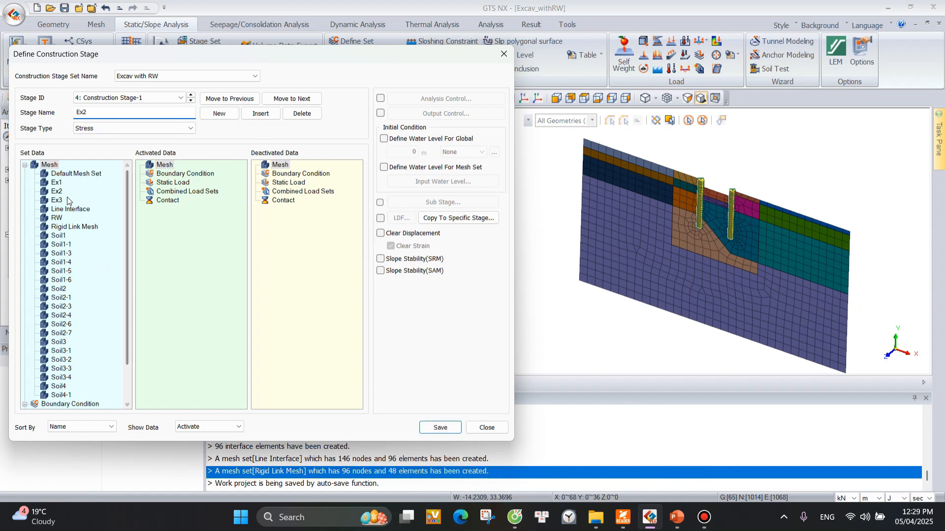
pyautogui.moveTo(57, 191); pyautogui.dragTo(321, 226)
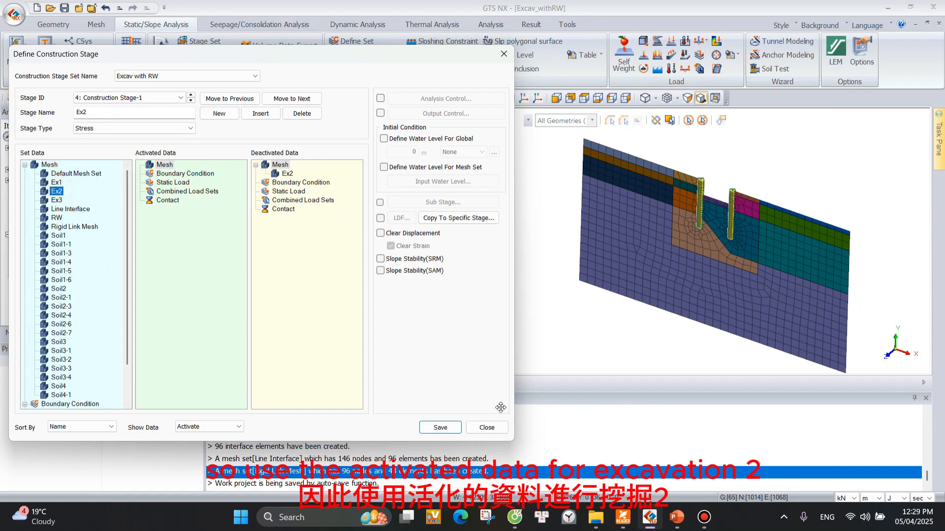
pyautogui.click(440, 428)
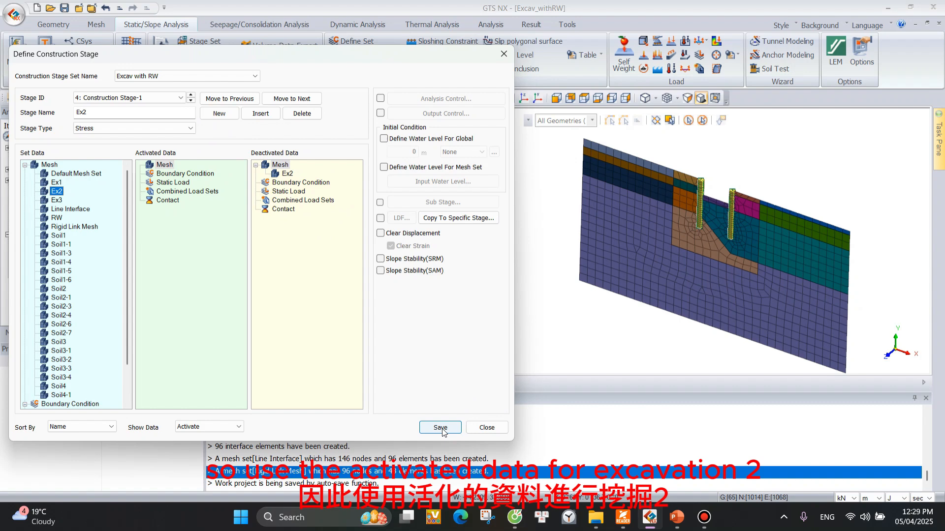
# Add and save a fifth stage named Ex3 with the Ex3 mesh set deactivated, and finish the construction stage definition.
pyautogui.click(219, 113)
pyautogui.tripleClick(172, 117)
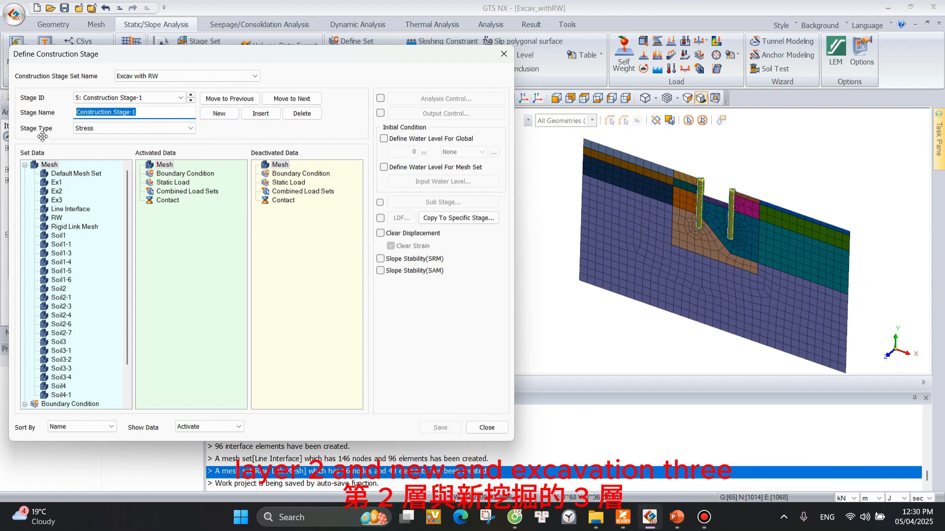
pyautogui.write('Ex3')
pyautogui.moveTo(57, 200); pyautogui.dragTo(315, 241)
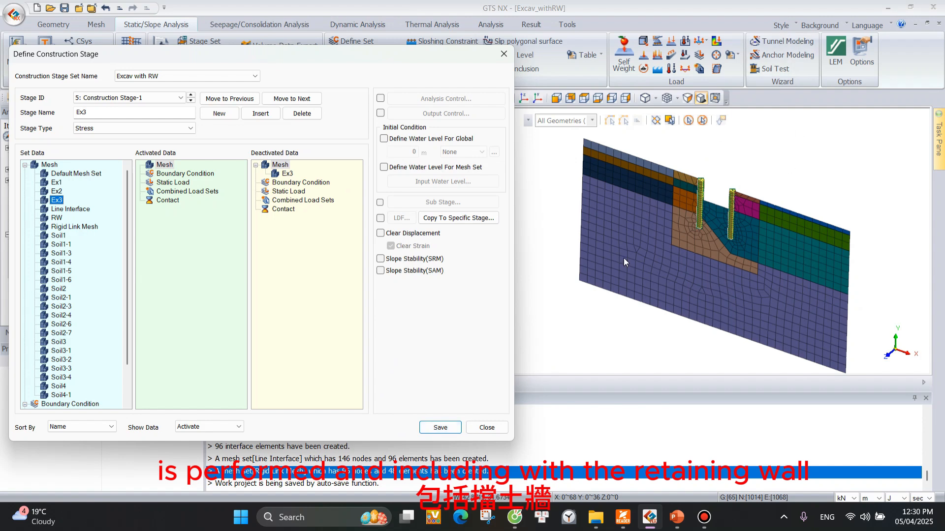
pyautogui.click(447, 428)
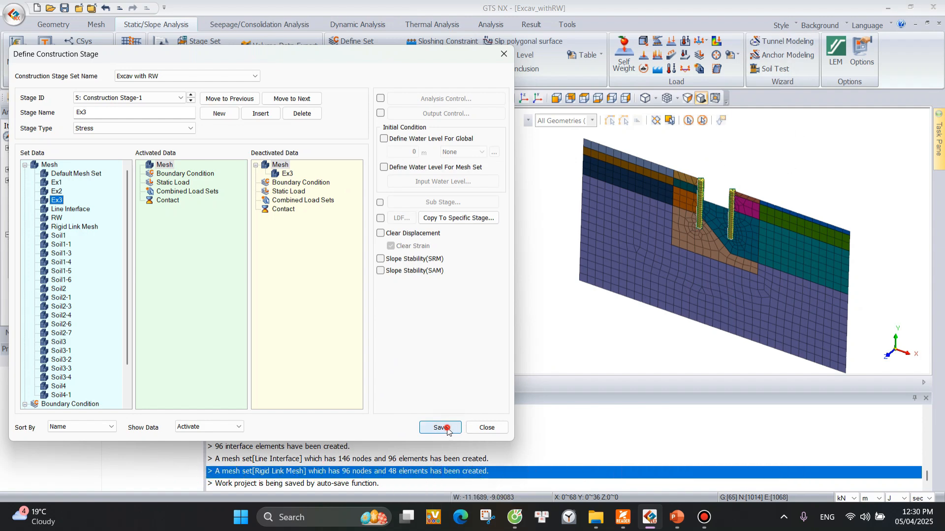
pyautogui.click(494, 432)
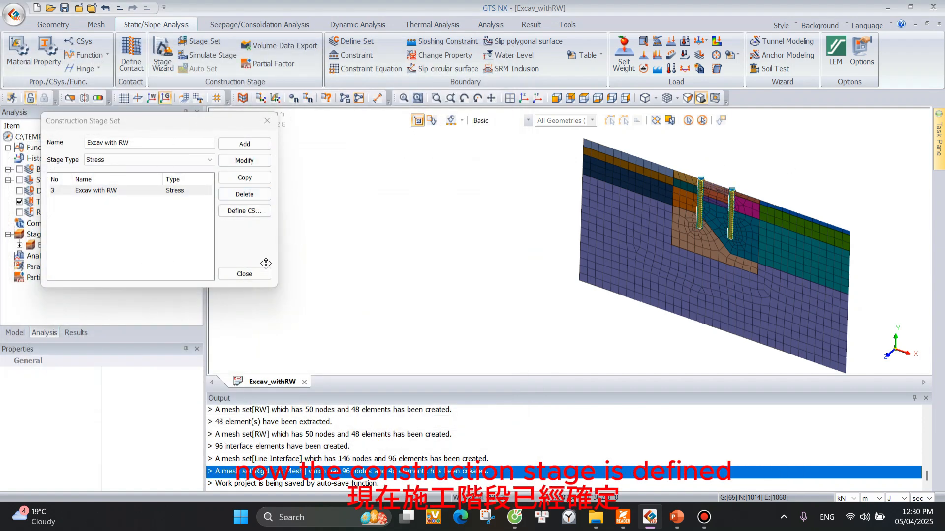
pyautogui.click(245, 274)
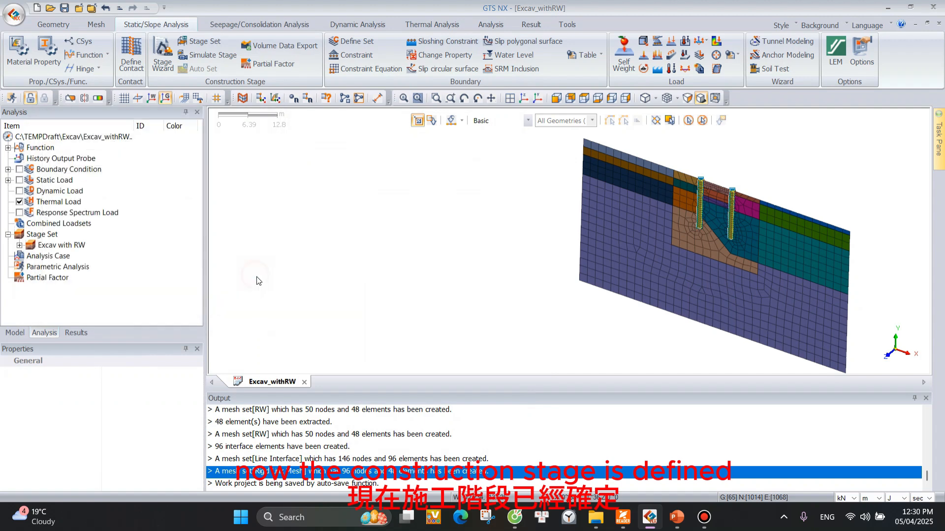
# Add a new analysis case titled Excav with RW.
pyautogui.click(42, 258)
pyautogui.rightClick(43, 259)
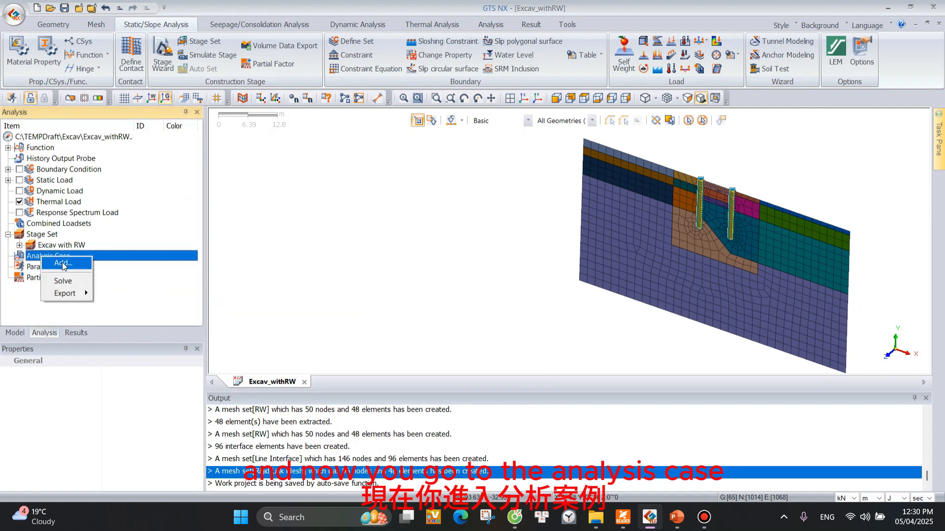
pyautogui.click(62, 265)
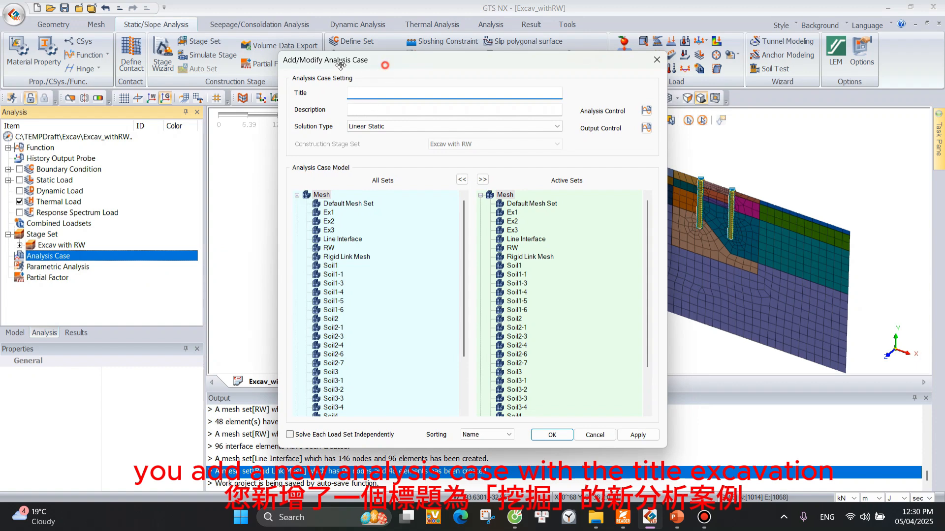
pyautogui.moveTo(381, 64); pyautogui.dragTo(193, 54)
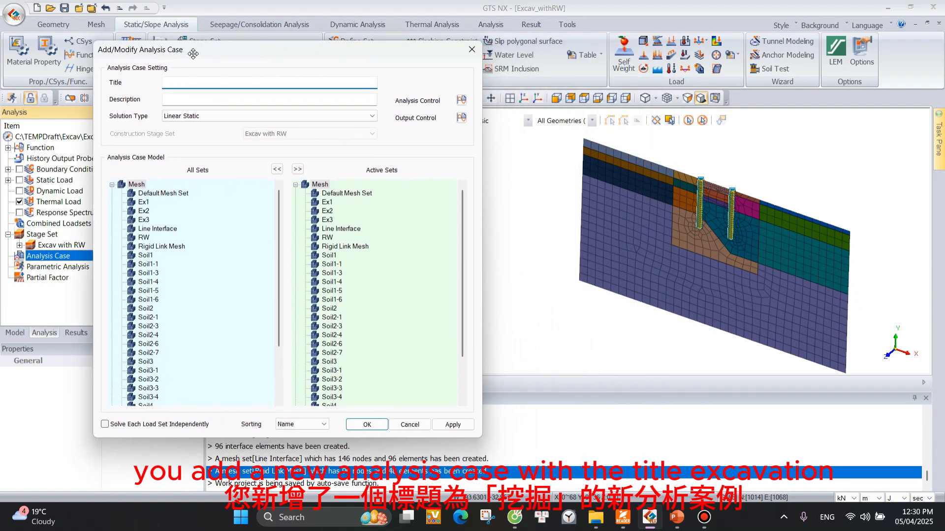
pyautogui.write('Excav with RW')
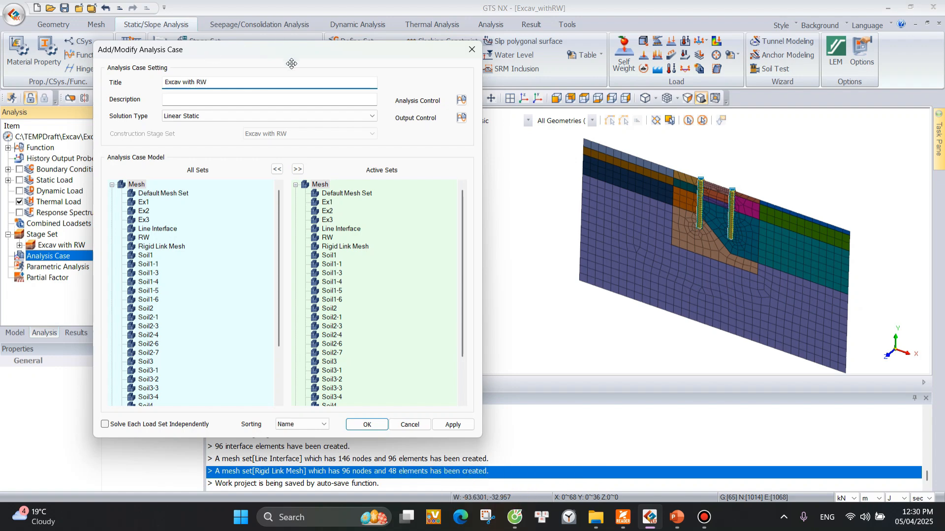
# Set the analysis case's solution type to Construction Stage with the stage set Excav with RW, and apply it.
pyautogui.click(271, 118)
pyautogui.click(224, 142)
pyautogui.click(297, 135)
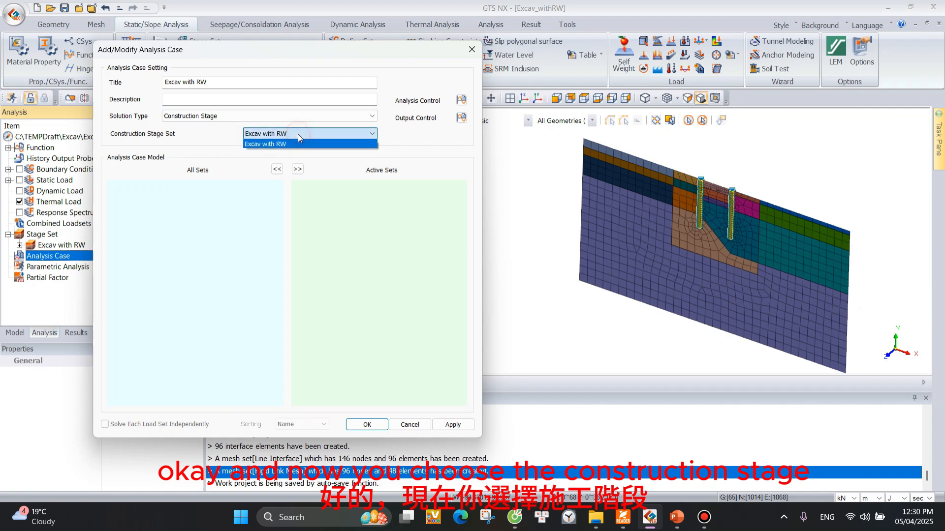
pyautogui.click(297, 135)
pyautogui.click(297, 134)
pyautogui.click(302, 145)
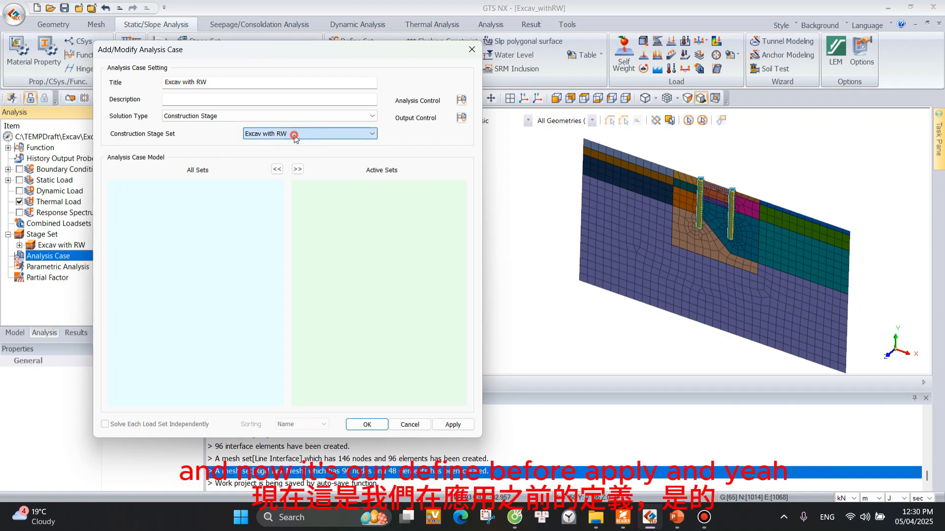
pyautogui.click(452, 424)
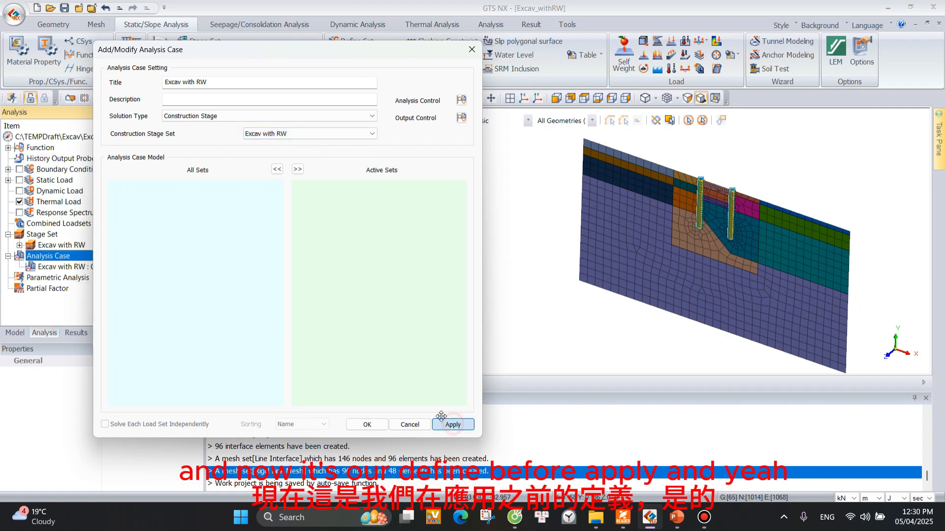
pyautogui.click(471, 49)
# Solve the Excav with RW analysis case.
pyautogui.rightClick(73, 269)
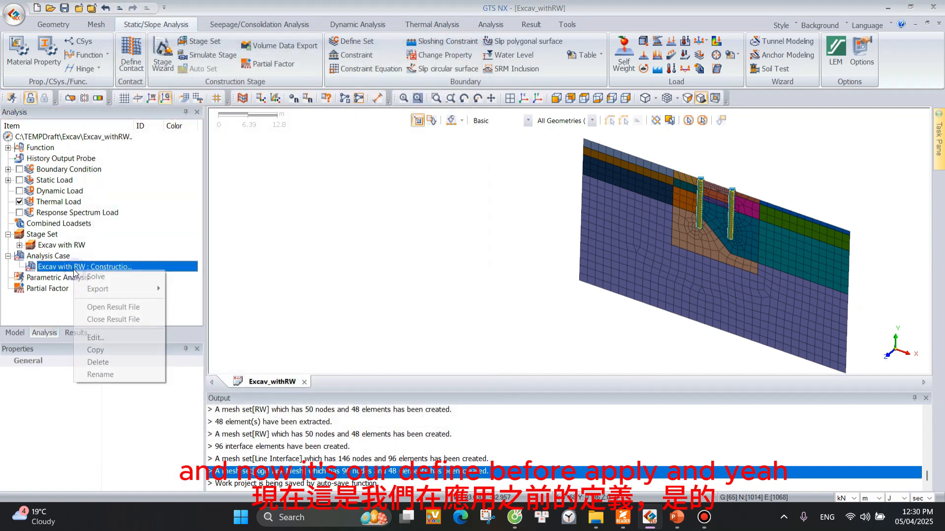
pyautogui.click(82, 275)
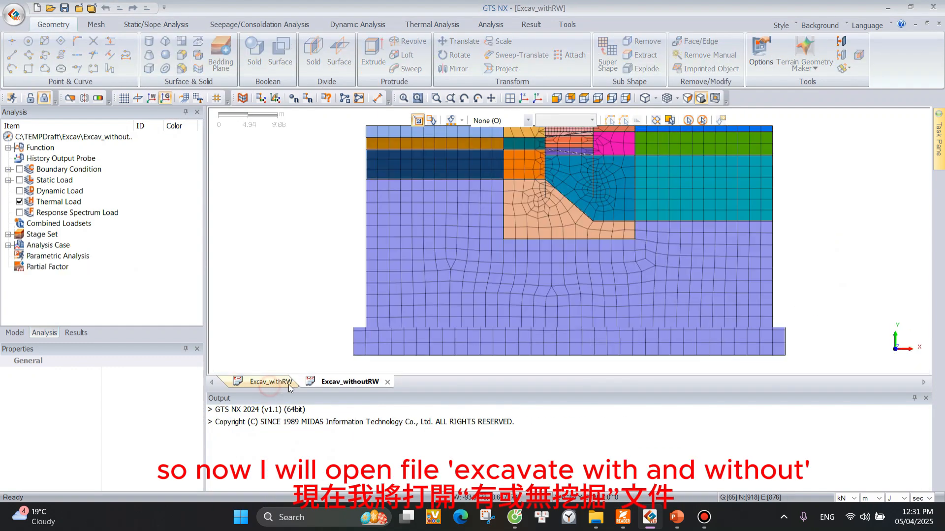
# Reorder the open models so that Excav_withoutRW comes before Excav_withRW.
pyautogui.click(288, 383)
pyautogui.click(335, 382)
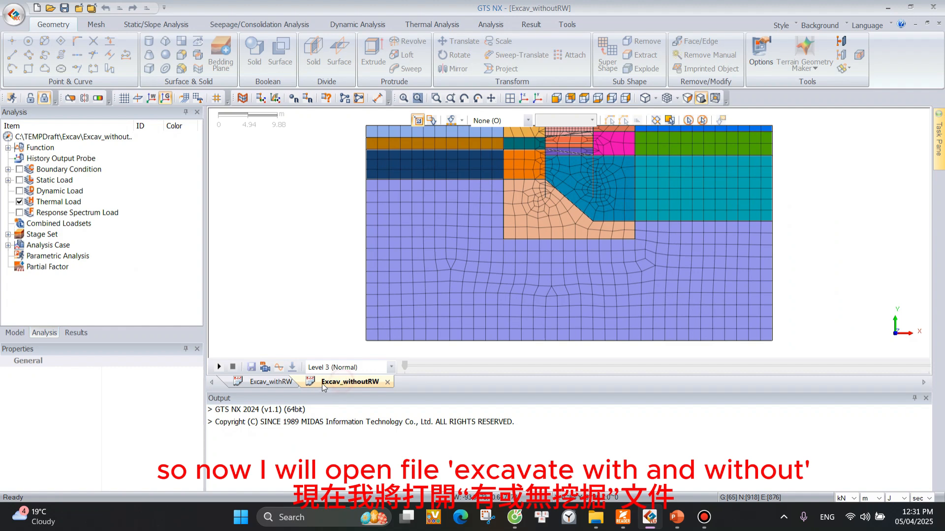
pyautogui.moveTo(322, 382); pyautogui.dragTo(252, 383)
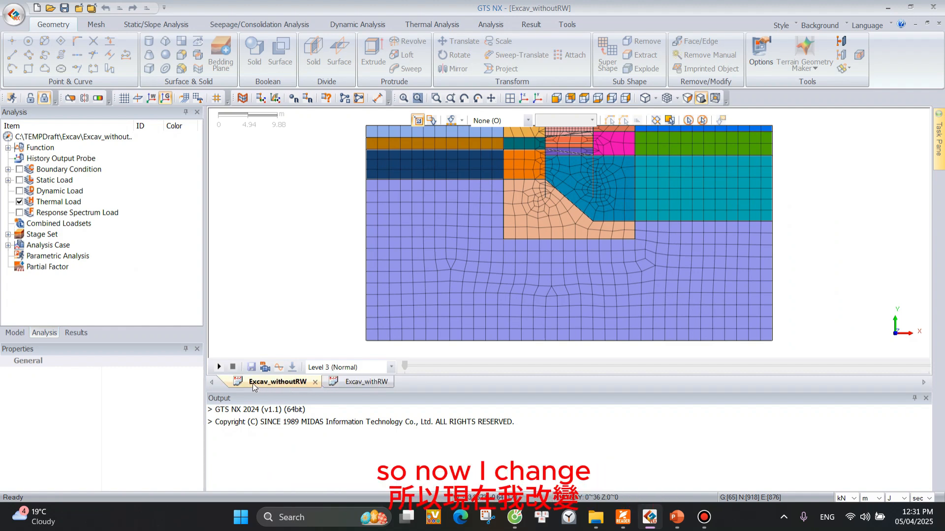
# Switch to the Excav_withRW model and orient it to the flat XY view.
pyautogui.click(358, 383)
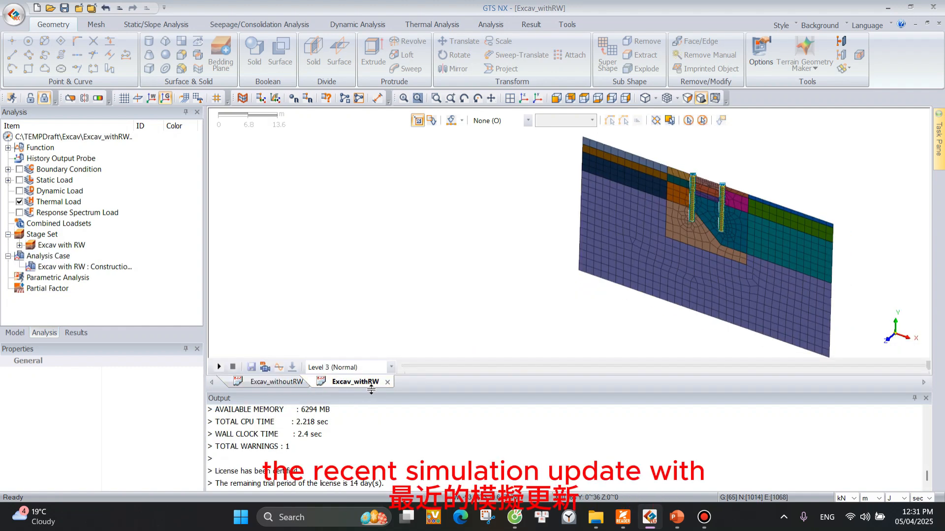
pyautogui.scroll(-3, 315, 278)
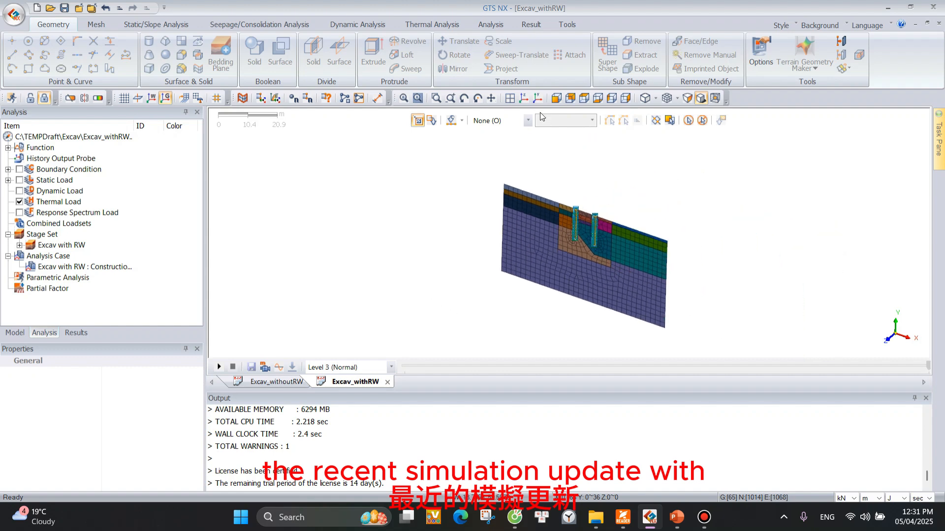
pyautogui.click(511, 100)
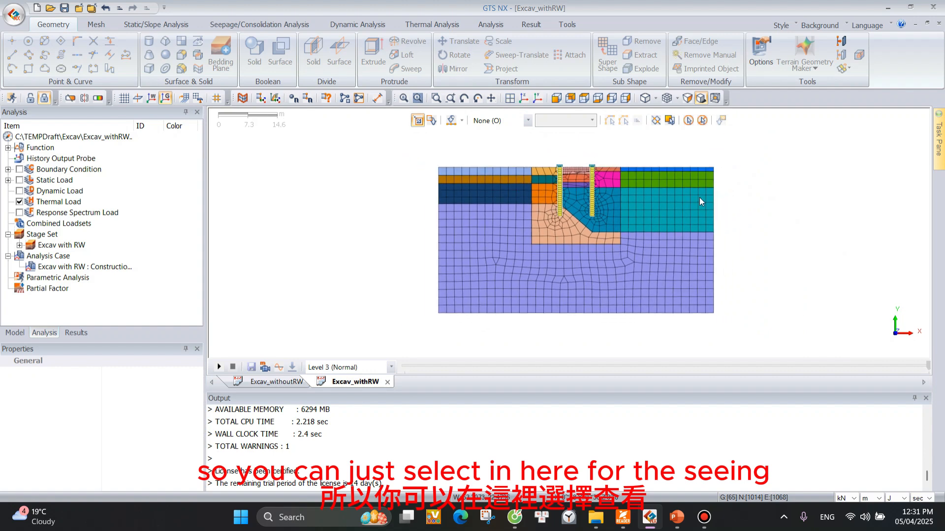
pyautogui.scroll(-1, 748, 149)
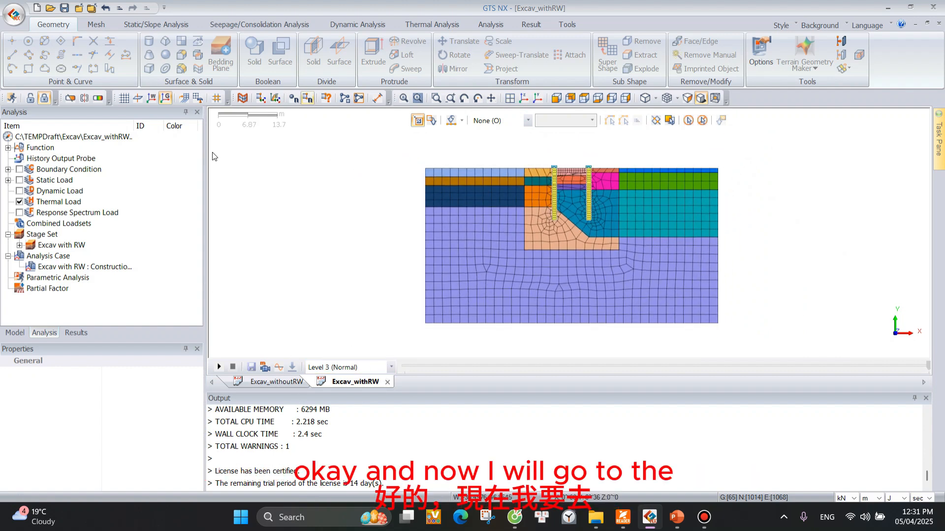
# Plot the TY translation contour for stage Ex3 of the model with the retaining wall.
pyautogui.click(76, 332)
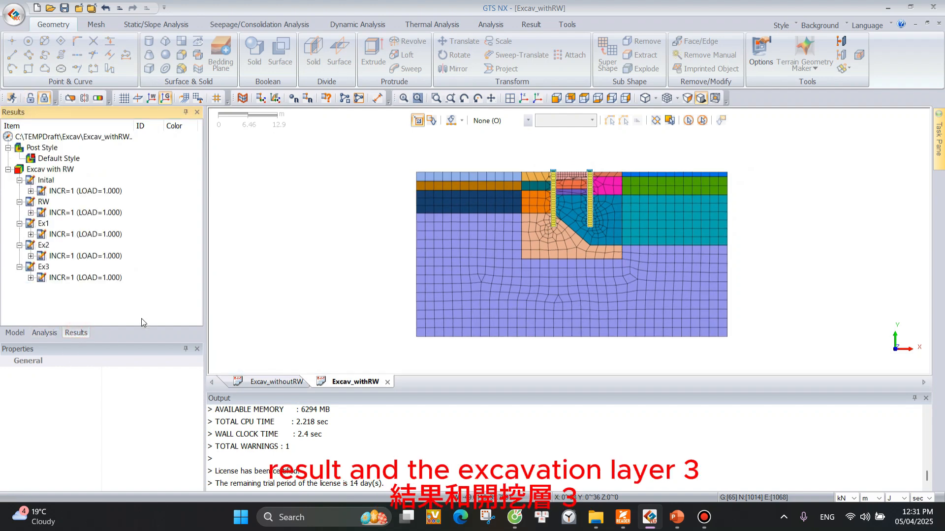
pyautogui.click(30, 278)
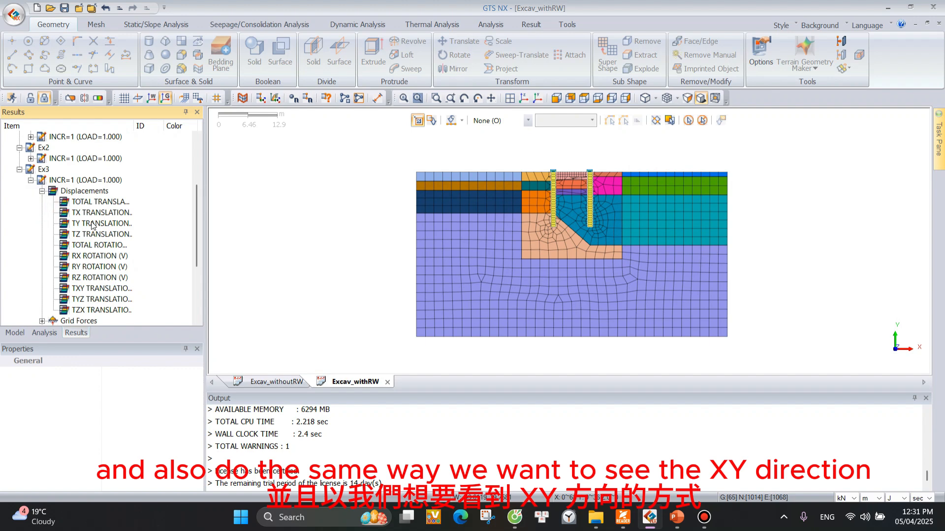
pyautogui.doubleClick(98, 223)
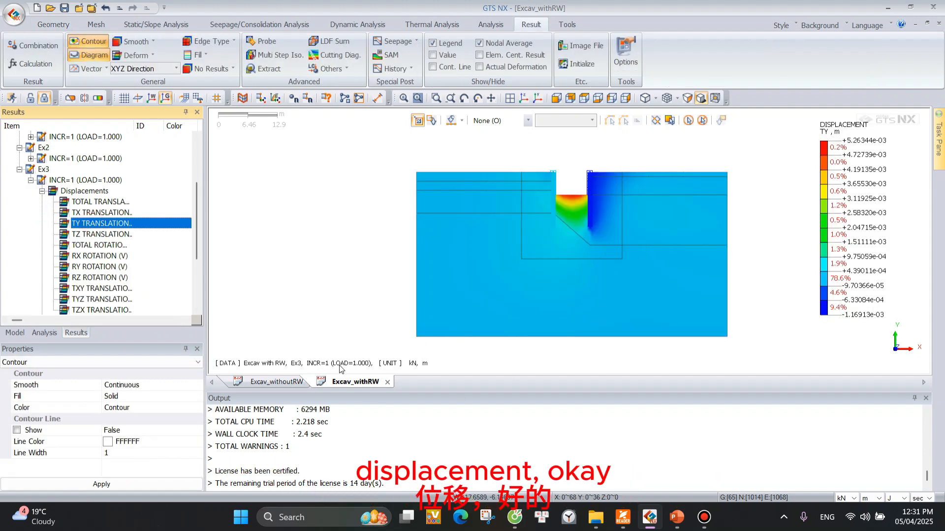
# In the Excav_withoutRW model, plot the TY translation contour for stage Ex3 at INCR=10.
pyautogui.click(273, 383)
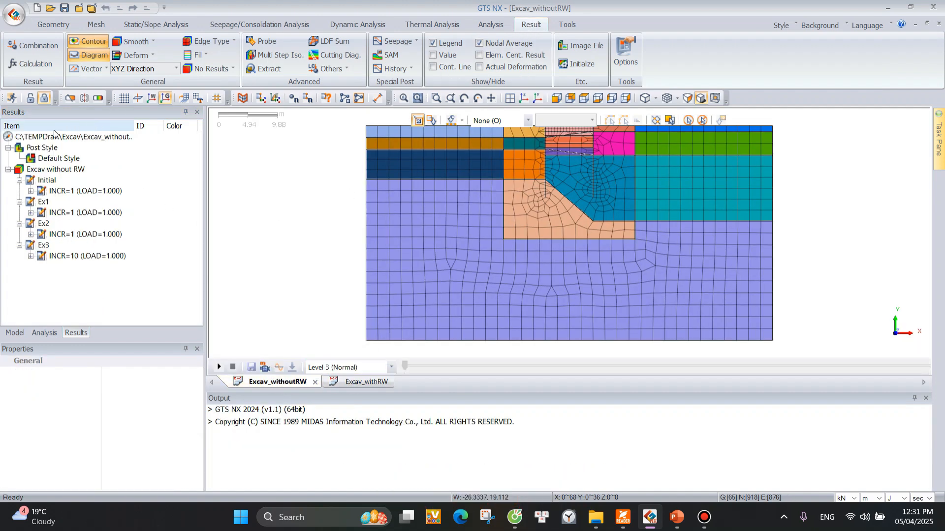
pyautogui.click(30, 255)
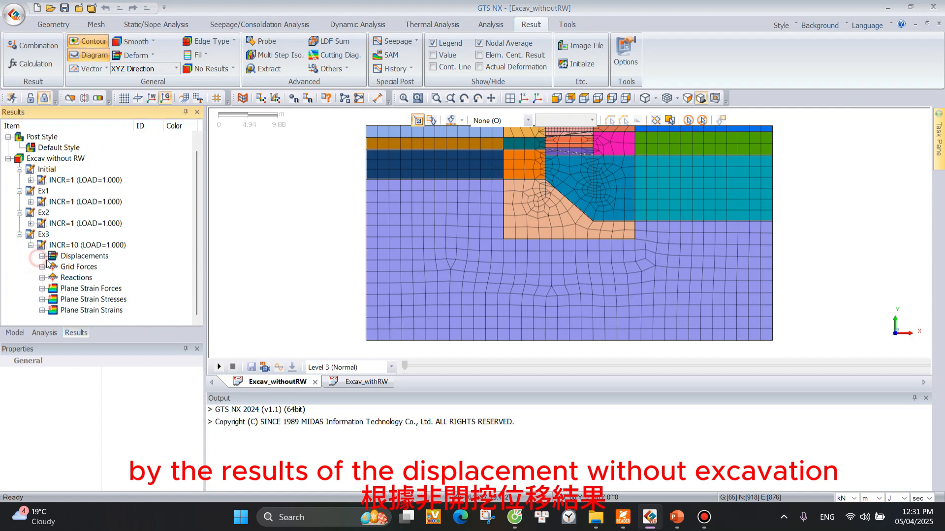
pyautogui.click(43, 256)
pyautogui.doubleClick(103, 224)
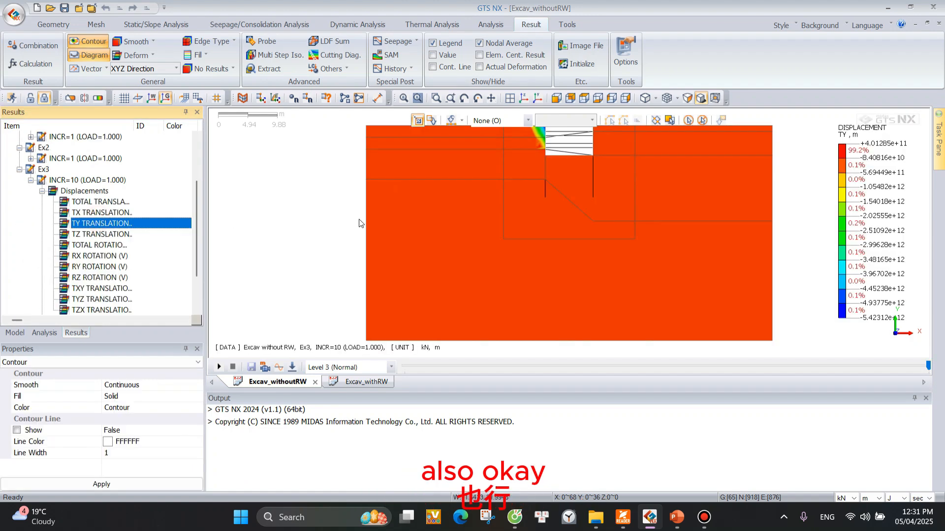
pyautogui.scroll(-3, 470, 260)
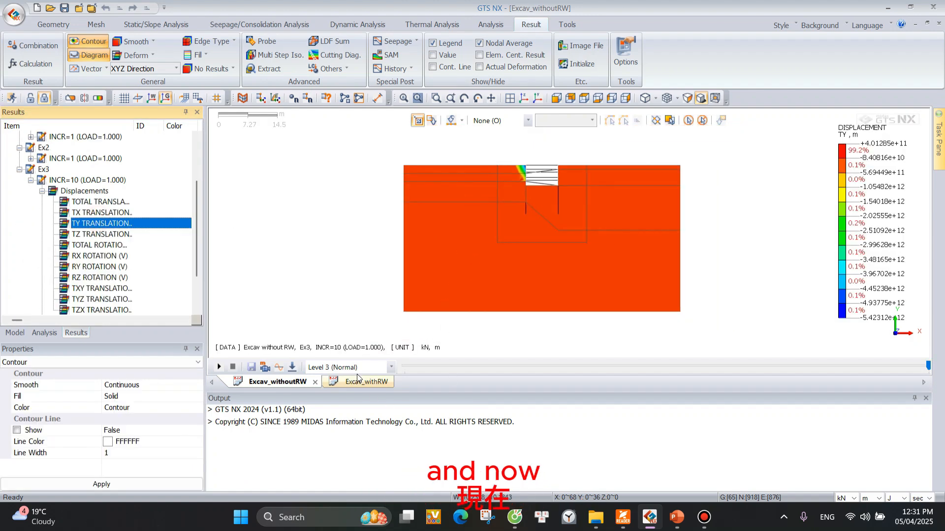
# Arrange the two model windows side by side with Vertical Tile.
pyautogui.click(573, 27)
pyautogui.click(206, 44)
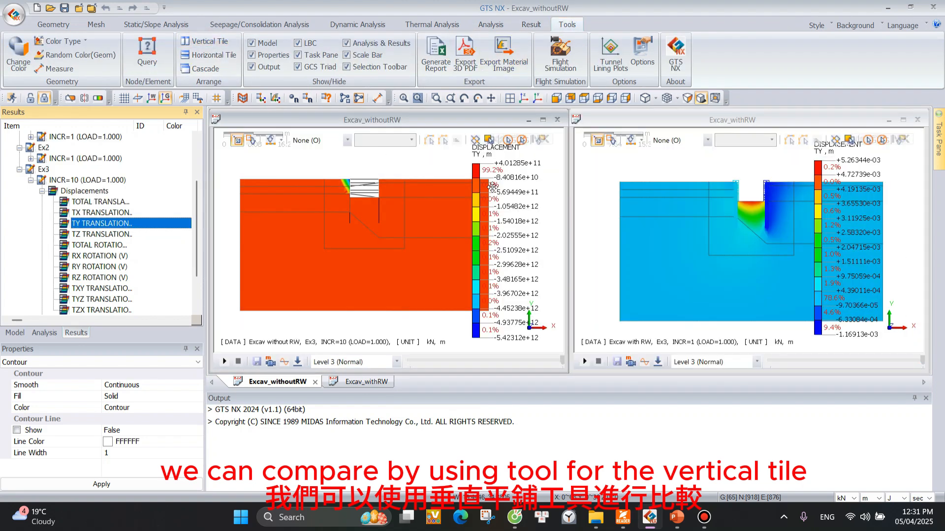
# Compare the Ex3 TY displacement contours around the excavation in the models without and with the retaining wall.
pyautogui.scroll(-4, 329, 253)
pyautogui.scroll(2, 357, 263)
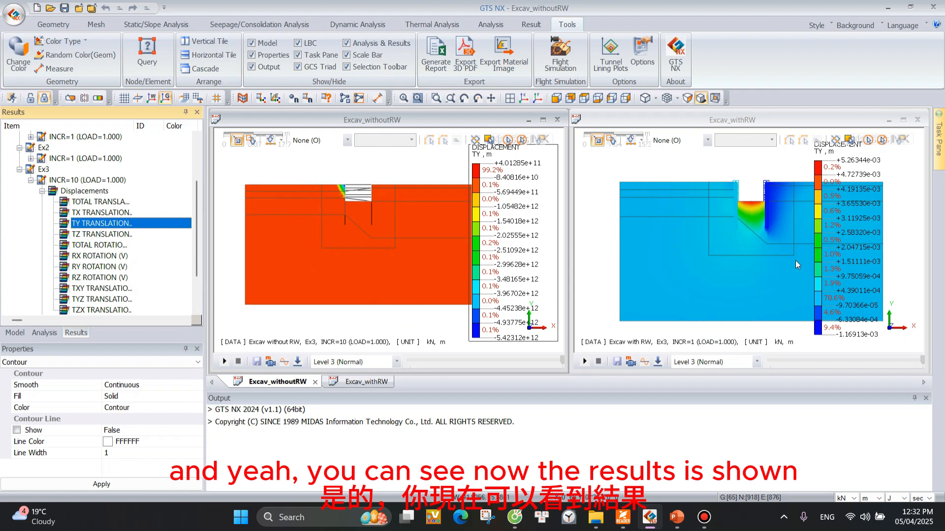
pyautogui.scroll(-1, 725, 262)
pyautogui.scroll(-3, 664, 263)
pyautogui.scroll(3, 776, 256)
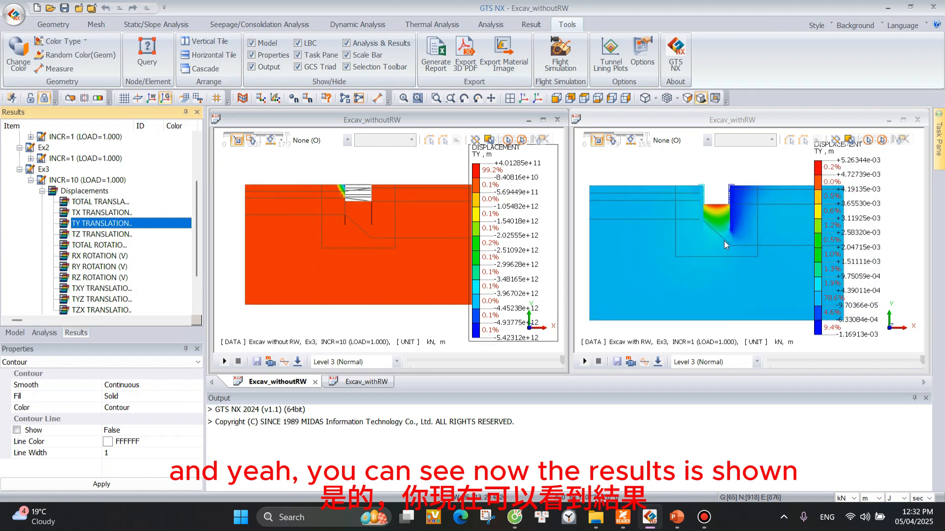
pyautogui.scroll(3, 362, 241)
pyautogui.scroll(-3, 383, 261)
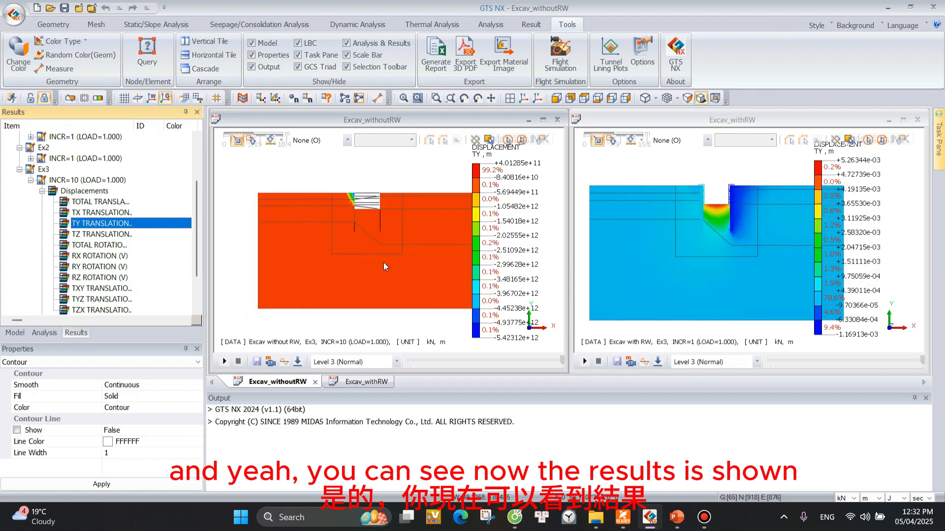
pyautogui.scroll(3, 341, 177)
pyautogui.scroll(-2, 345, 227)
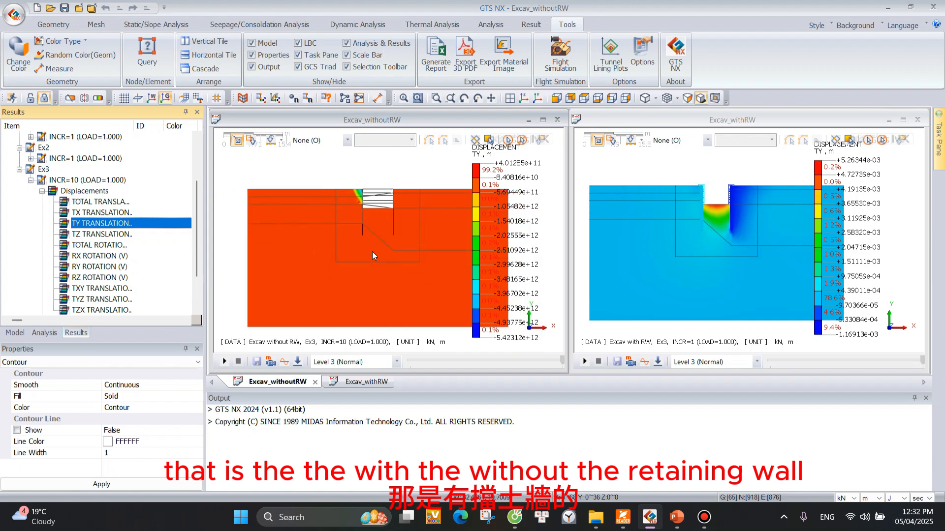